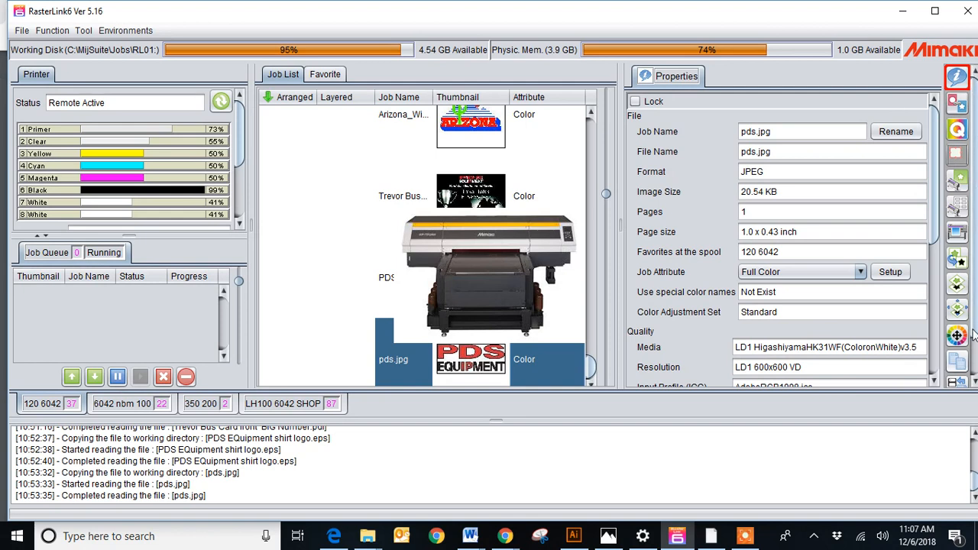
{"action": "scroll", "coordinate": [976, 322], "scroll_direction": "down", "scroll_amount": 1}
{"action": "scroll", "coordinate": [975, 321], "scroll_direction": "down", "scroll_amount": 2}
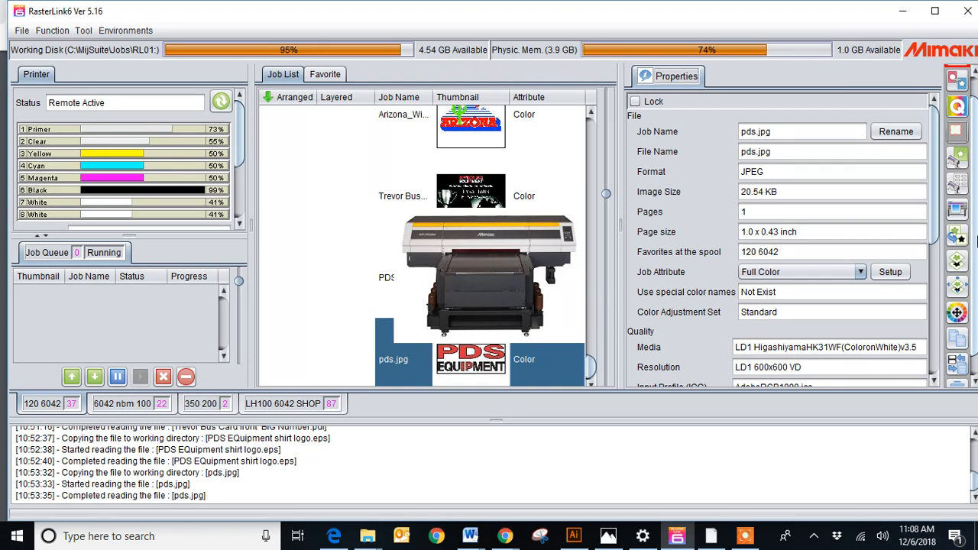
{"action": "scroll", "coordinate": [975, 229], "scroll_direction": "up", "scroll_amount": 3}
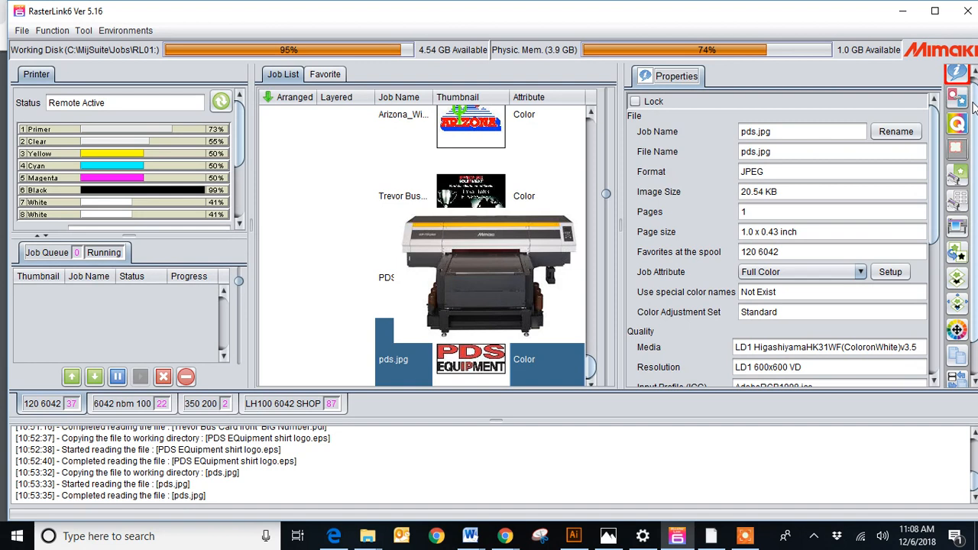
{"action": "scroll", "coordinate": [974, 113], "scroll_direction": "down", "scroll_amount": 1}
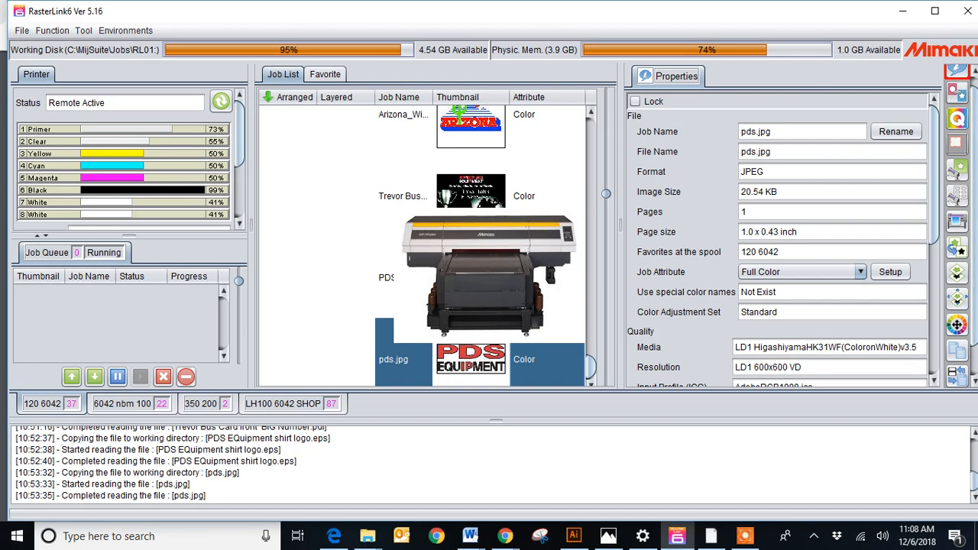
Step: Import pds.jpg from the Pictures folder into the job list of printer 120 6042, using the 120 6042 favorite
{"action": "left_click", "coordinate": [21, 30]}
{"action": "left_click", "coordinate": [32, 49]}
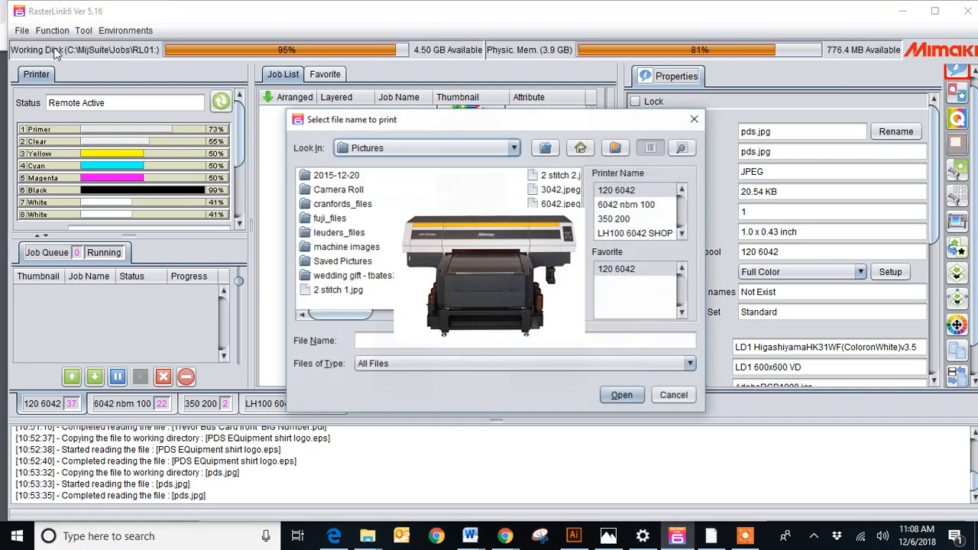
{"action": "left_click_drag", "start_coordinate": [327, 313], "coordinate": [430, 318]}
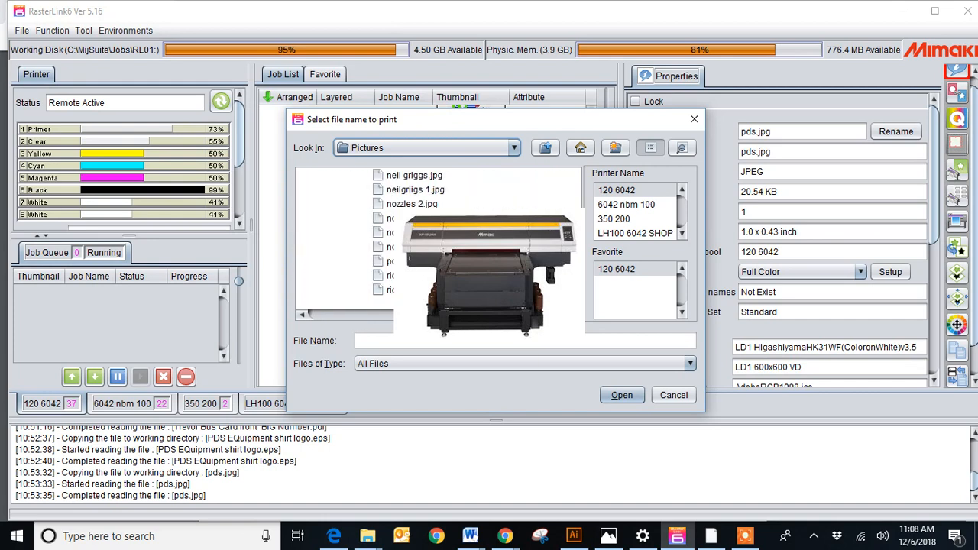
{"action": "left_click", "coordinate": [412, 247]}
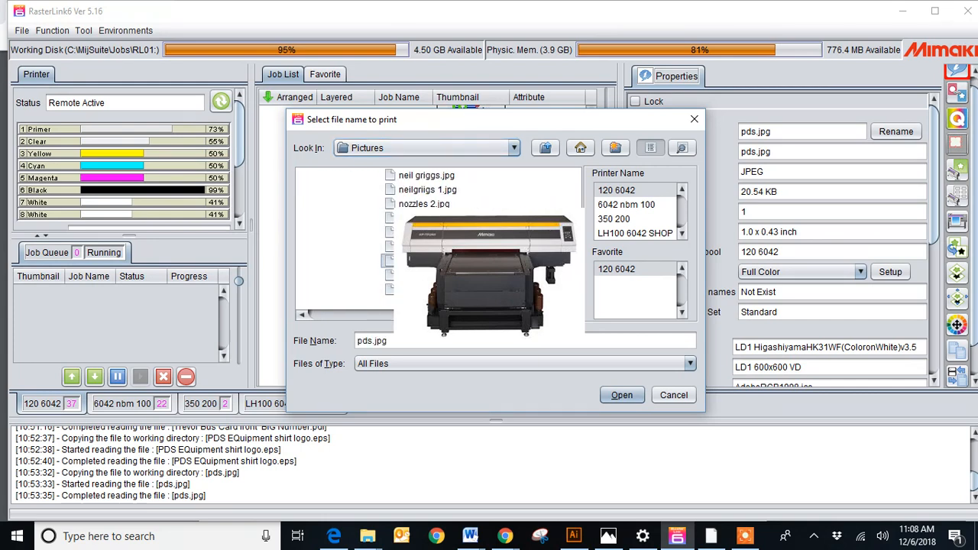
{"action": "left_click", "coordinate": [602, 393]}
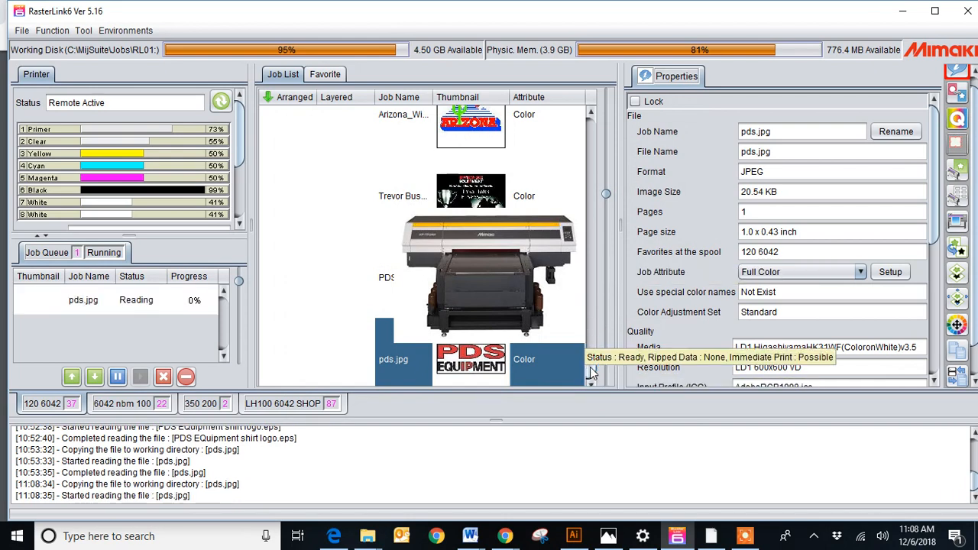
{"action": "mouse_move", "coordinate": [590, 369]}
{"action": "left_mouse_down"}
{"action": "mouse_move", "coordinate": [597, 255]}
{"action": "mouse_move", "coordinate": [597, 375]}
{"action": "left_mouse_up"}
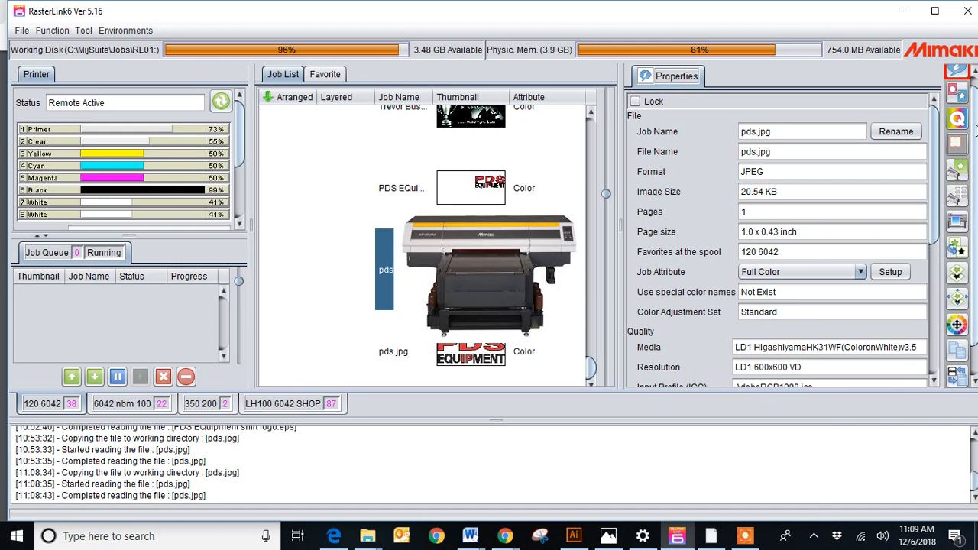
Step: Inspect the print quality and color matching settings of the pds.jpg job, and return to its properties
{"action": "left_click_drag", "start_coordinate": [974, 161], "coordinate": [973, 143]}
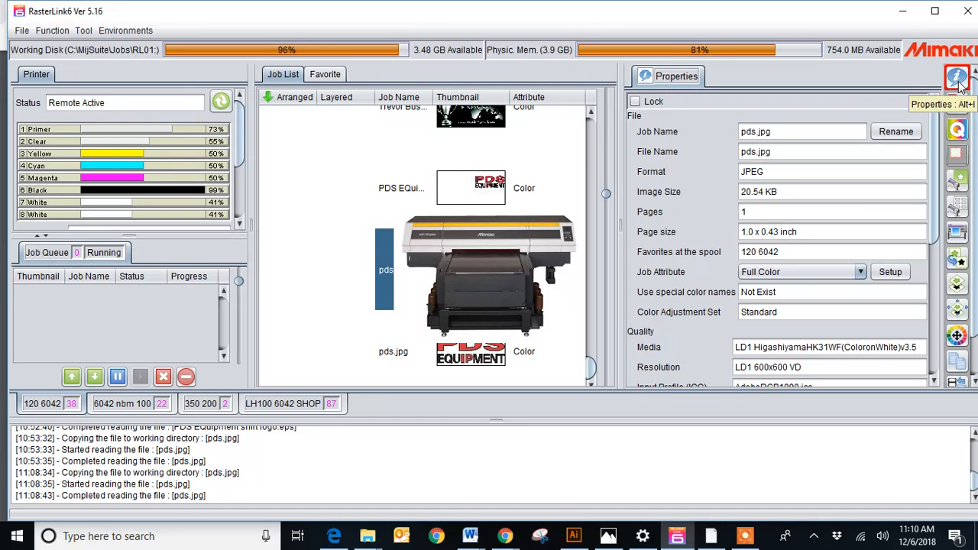
{"action": "left_click", "coordinate": [957, 131]}
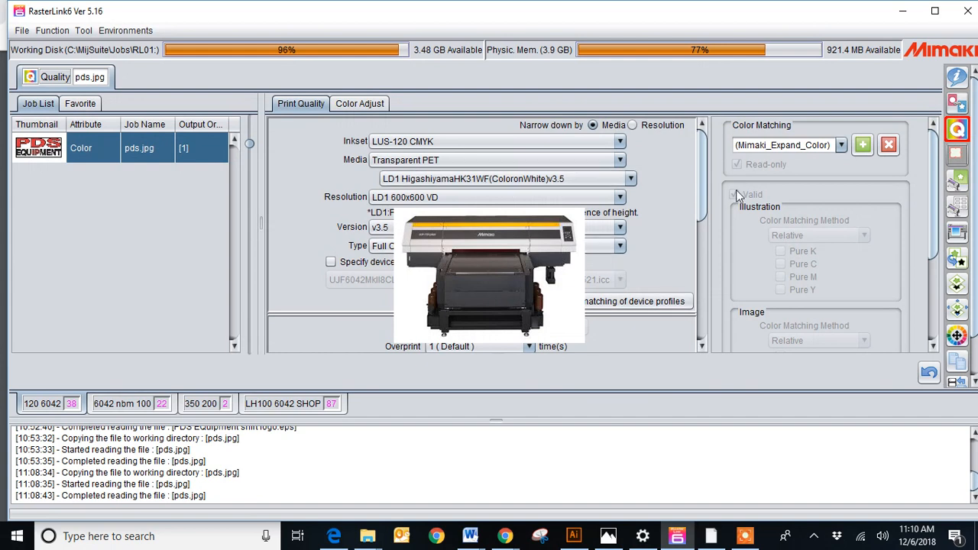
{"action": "left_click", "coordinate": [959, 78]}
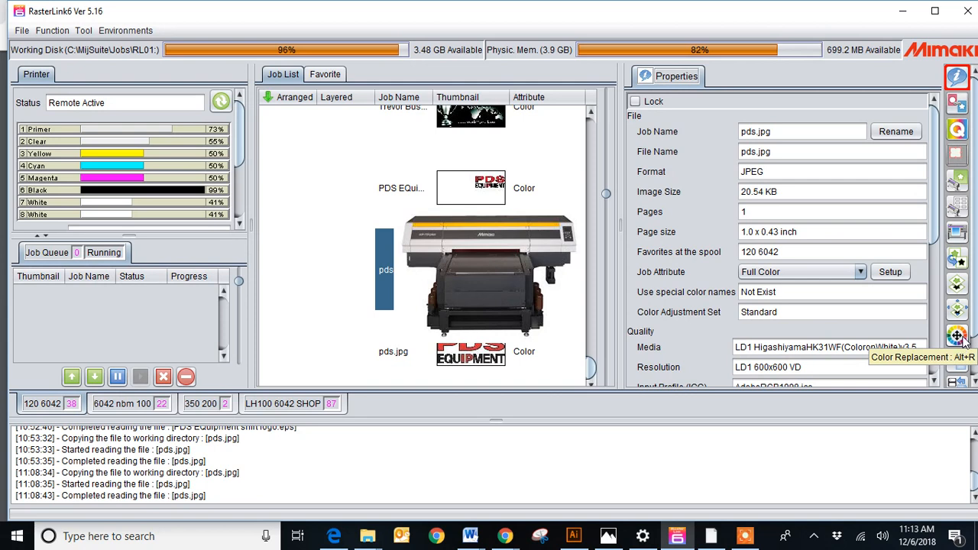
Step: Examine the remaining job functions and the print, duplicate and delete commands offered for the selected pds.jpg job
{"action": "scroll", "coordinate": [973, 345], "scroll_direction": "down", "scroll_amount": 2}
{"action": "left_click_drag", "start_coordinate": [974, 338], "coordinate": [974, 341]}
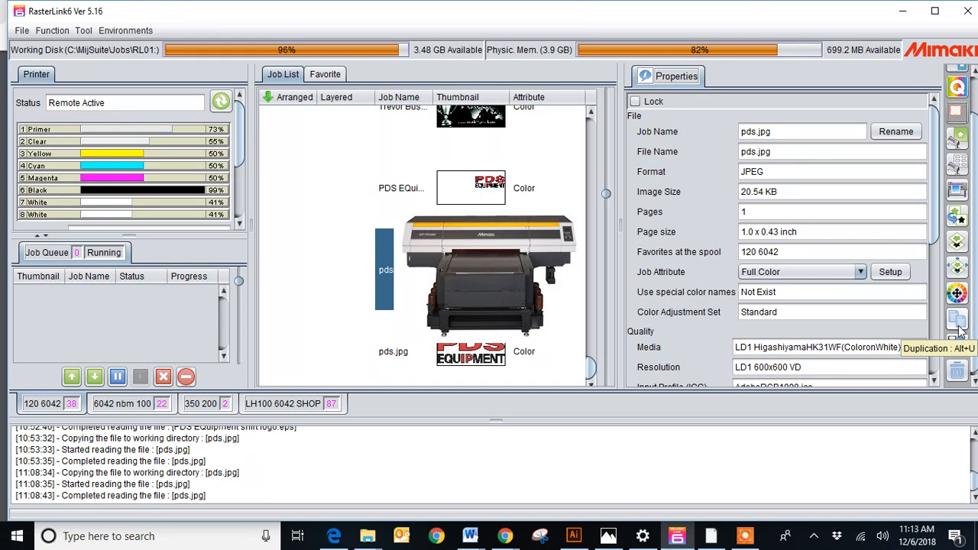
{"action": "right_click", "coordinate": [523, 273]}
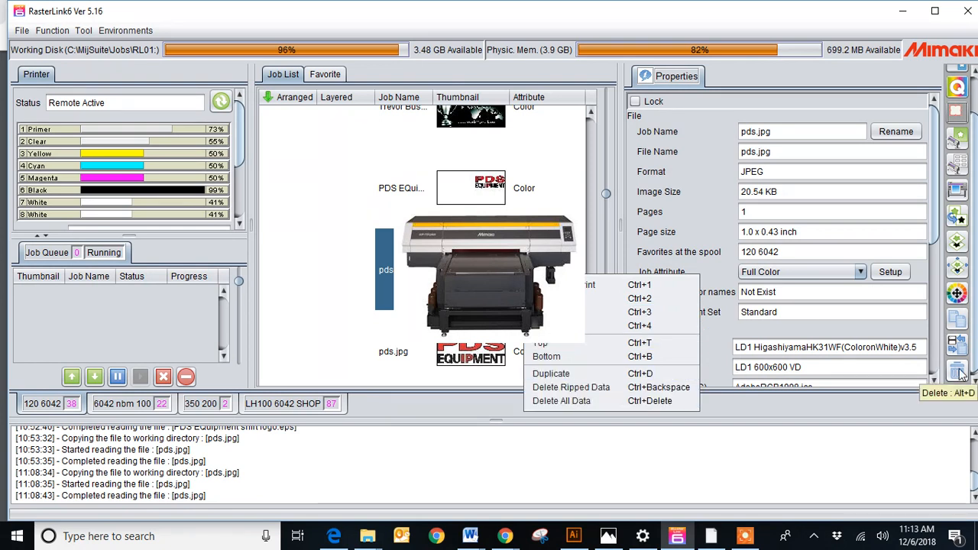
{"action": "key", "text": "Escape"}
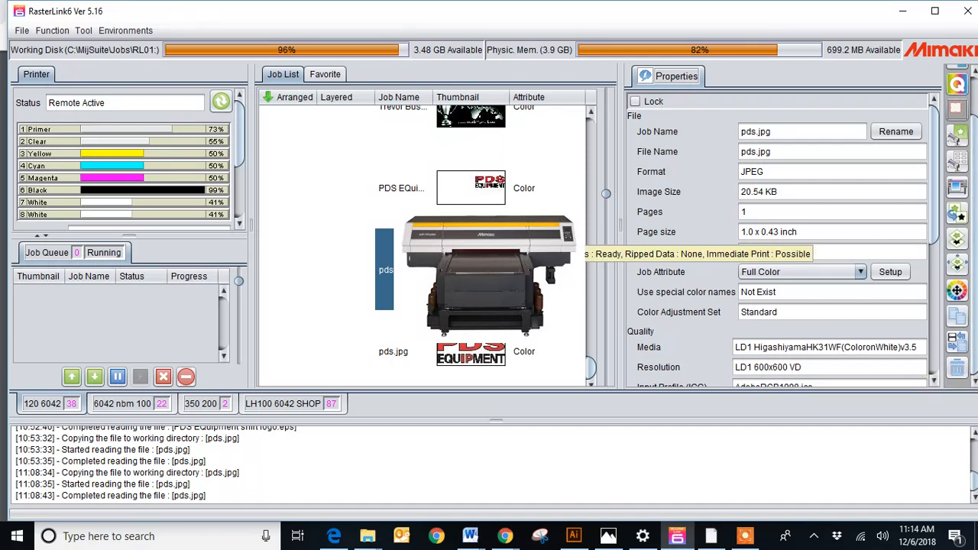
{"action": "right_click", "coordinate": [558, 275]}
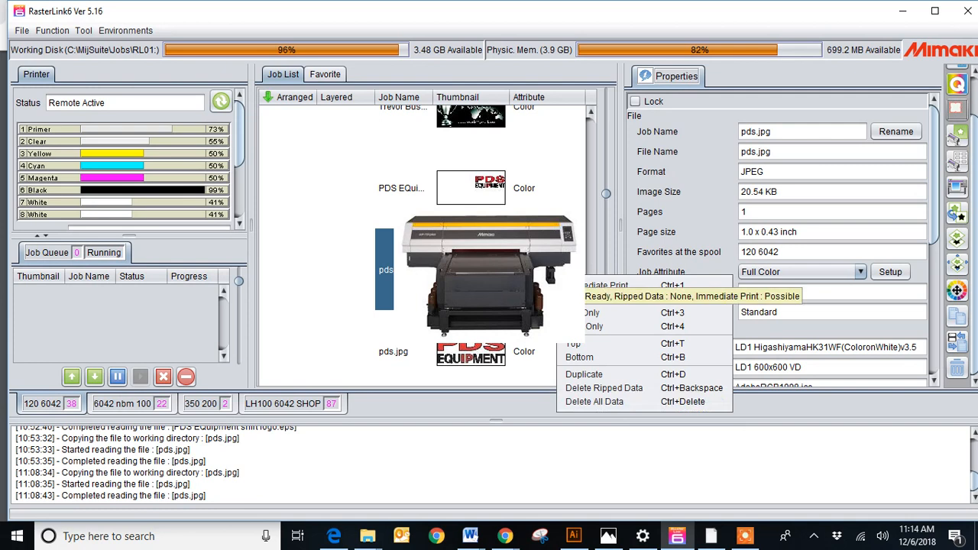
{"action": "right_click", "coordinate": [539, 254]}
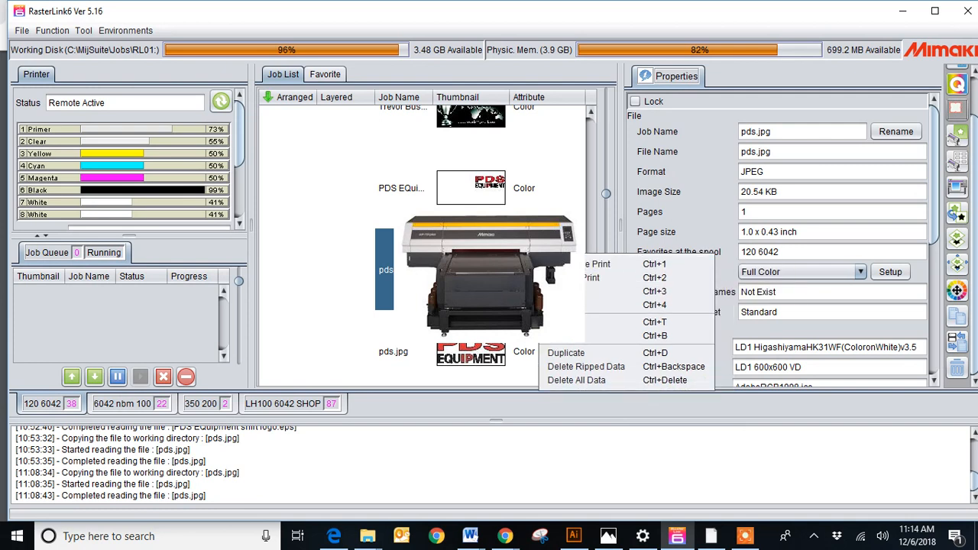
{"action": "left_click", "coordinate": [529, 256]}
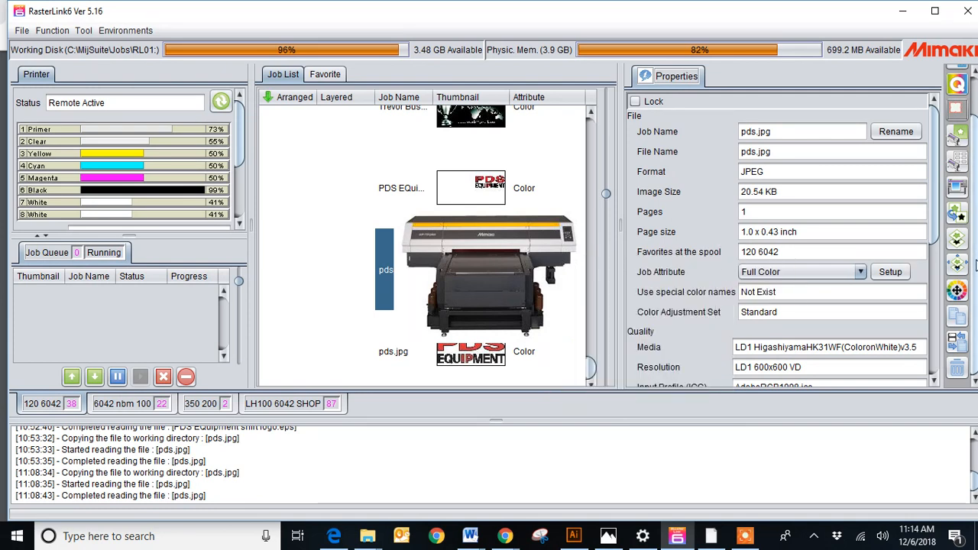
{"action": "left_click_drag", "start_coordinate": [975, 259], "coordinate": [977, 222]}
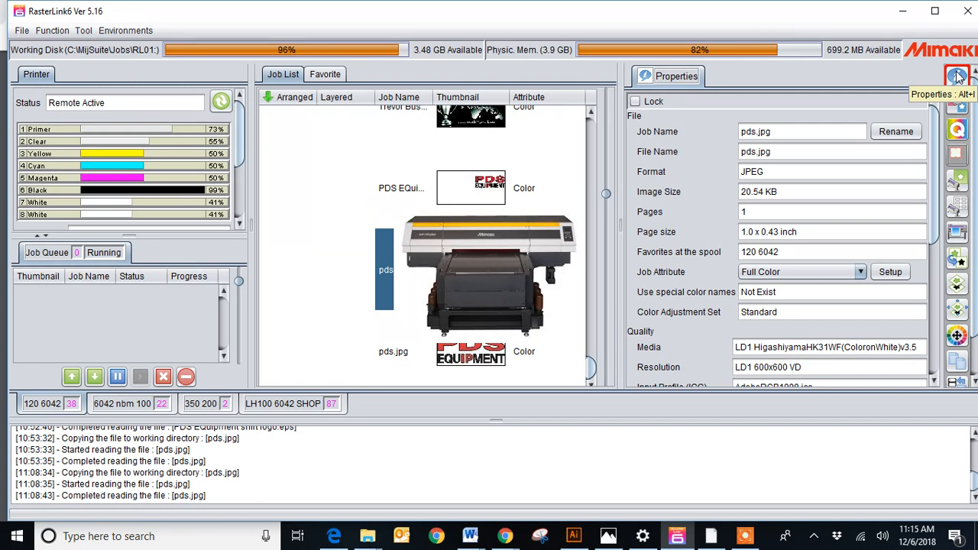
Step: Compare the file and quality properties of the pds.jpg, PDS EQuipment shirt logo.eps and business card PDF jobs
{"action": "left_click", "coordinate": [515, 347]}
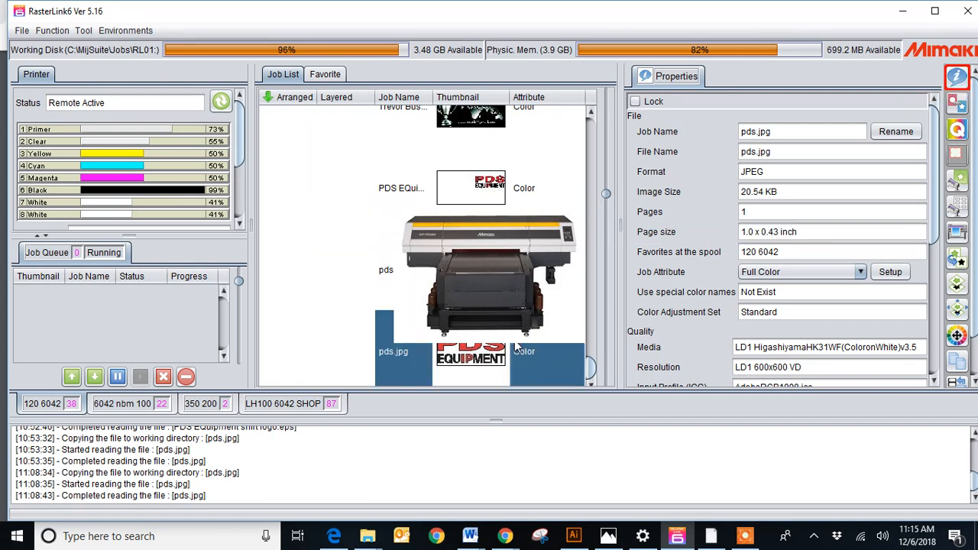
{"action": "left_click", "coordinate": [492, 284]}
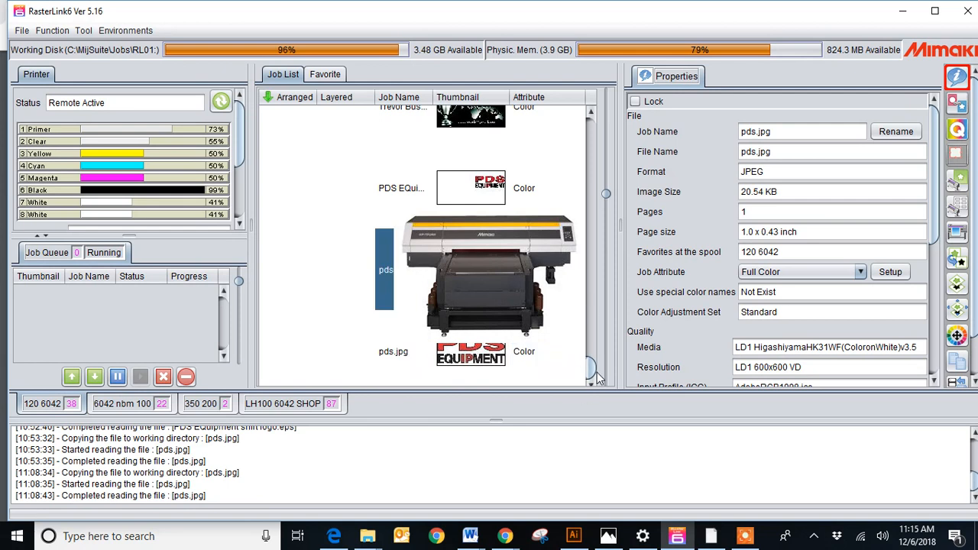
{"action": "scroll", "coordinate": [590, 374], "scroll_direction": "up", "scroll_amount": 1}
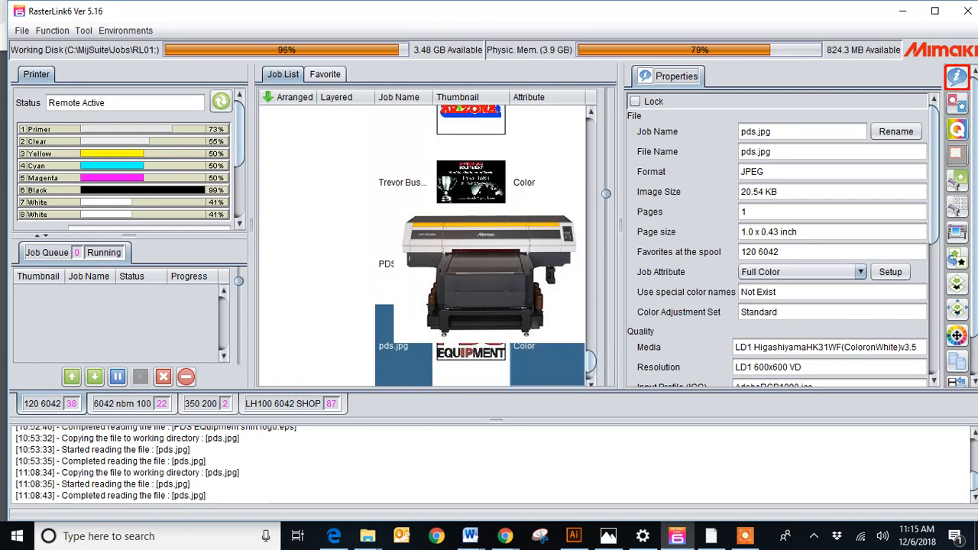
{"action": "left_click", "coordinate": [532, 180]}
{"action": "left_click", "coordinate": [529, 264]}
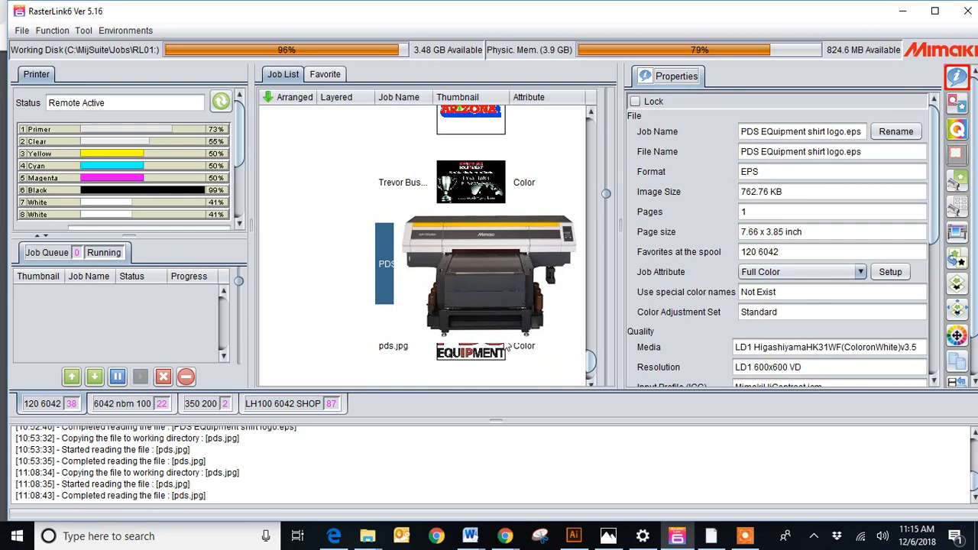
{"action": "left_click", "coordinate": [516, 180]}
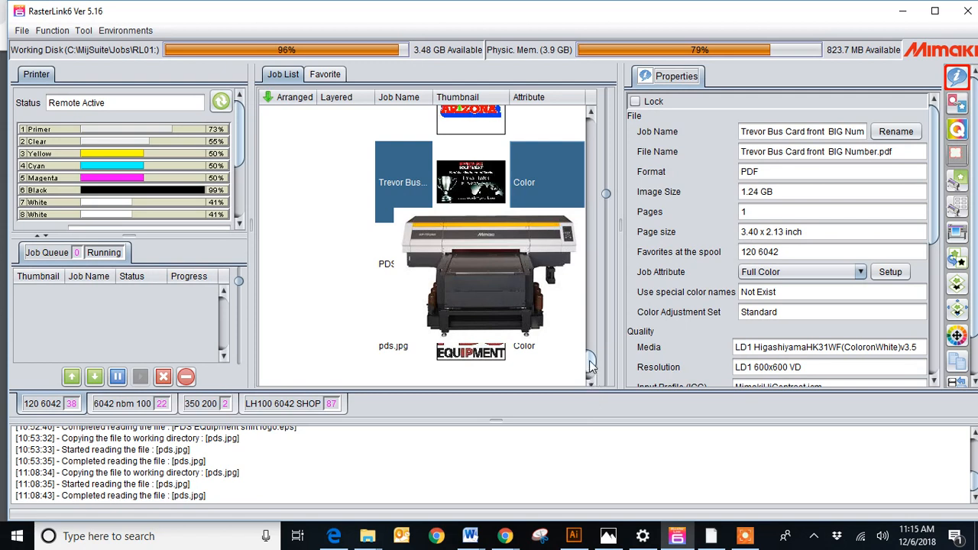
{"action": "left_click_drag", "start_coordinate": [590, 366], "coordinate": [589, 371]}
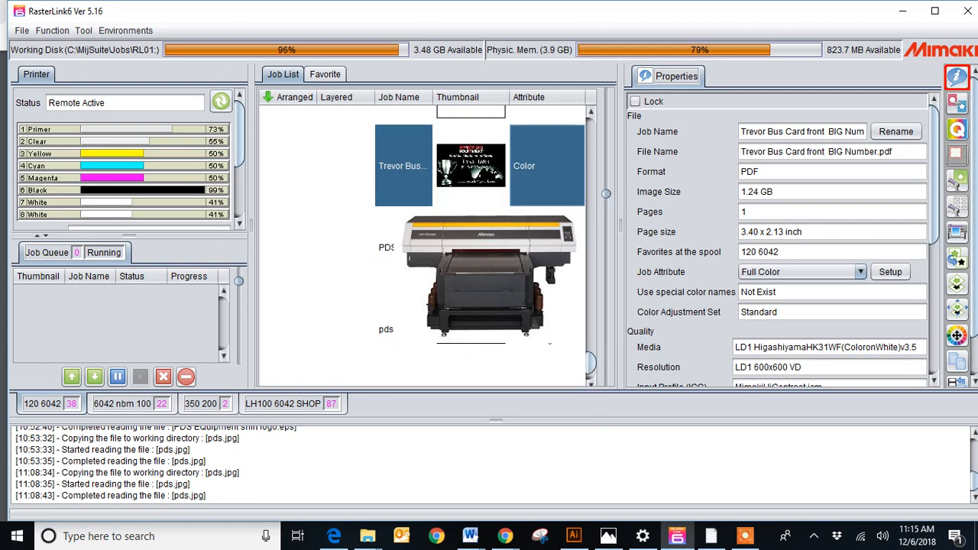
{"action": "left_click", "coordinate": [547, 330]}
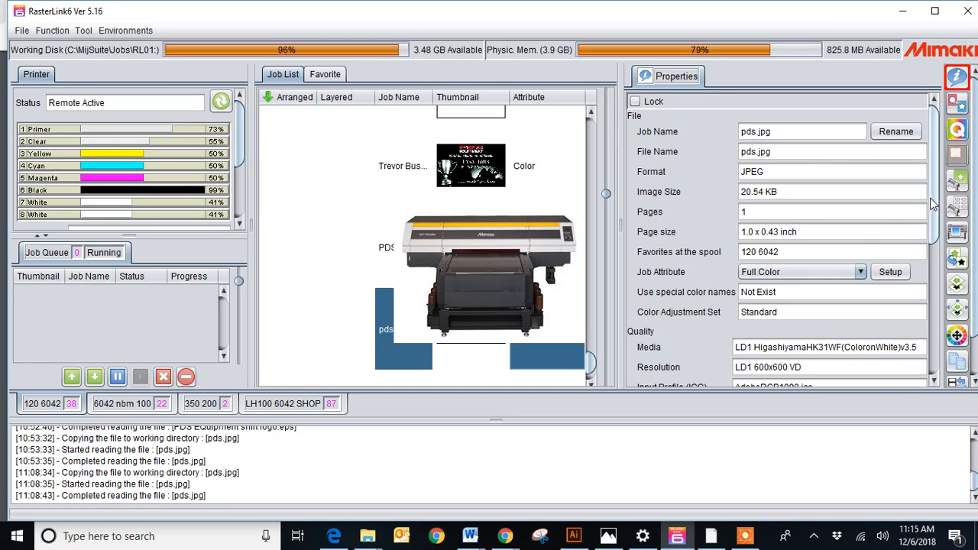
{"action": "mouse_move", "coordinate": [932, 205]}
{"action": "left_mouse_down"}
{"action": "mouse_move", "coordinate": [940, 331]}
{"action": "mouse_move", "coordinate": [935, 221]}
{"action": "left_mouse_up"}
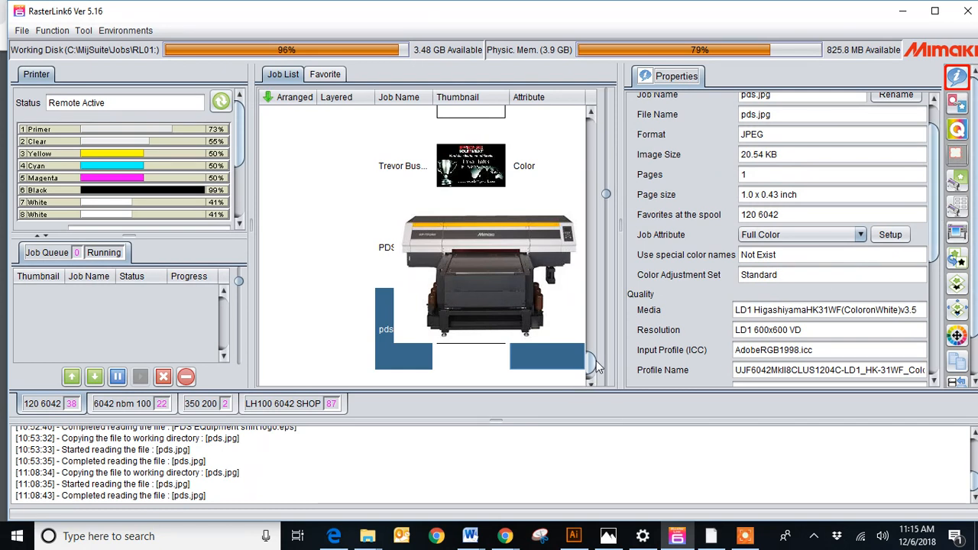
Step: Check the ink consumption and processing times of the lower EYEball.jpg job in the composite pair
{"action": "left_click_drag", "start_coordinate": [595, 360], "coordinate": [604, 307]}
{"action": "left_click", "coordinate": [577, 229]}
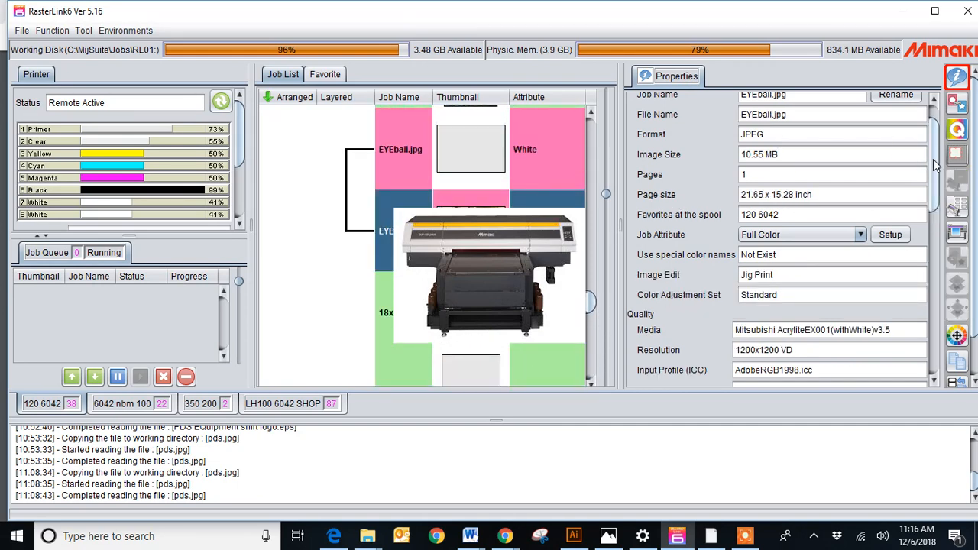
{"action": "left_click_drag", "start_coordinate": [934, 166], "coordinate": [933, 269]}
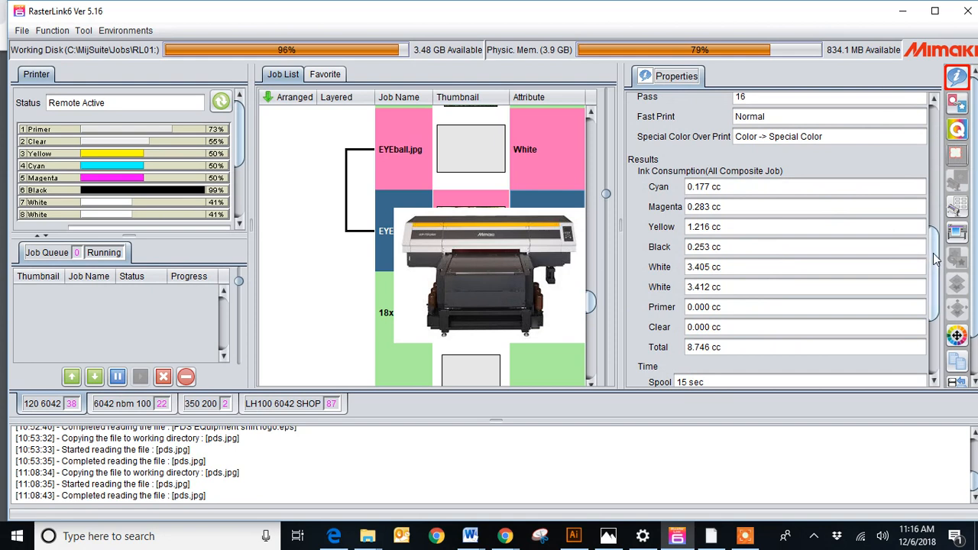
{"action": "left_click_drag", "start_coordinate": [936, 254], "coordinate": [855, 273]}
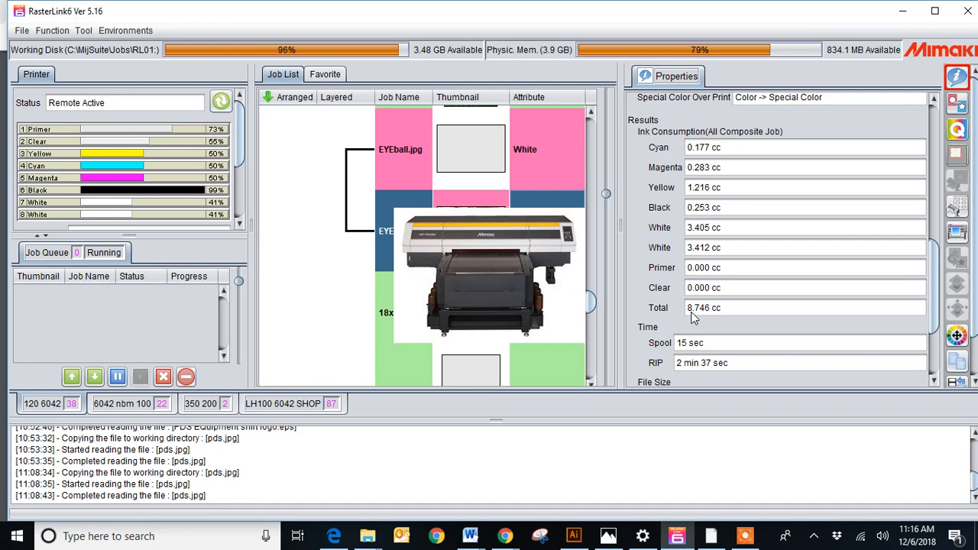
Step: Check the ink consumption and processing times of the white dog photo job directly above syrah.jpg
{"action": "scroll", "coordinate": [590, 298], "scroll_direction": "up", "scroll_amount": 1}
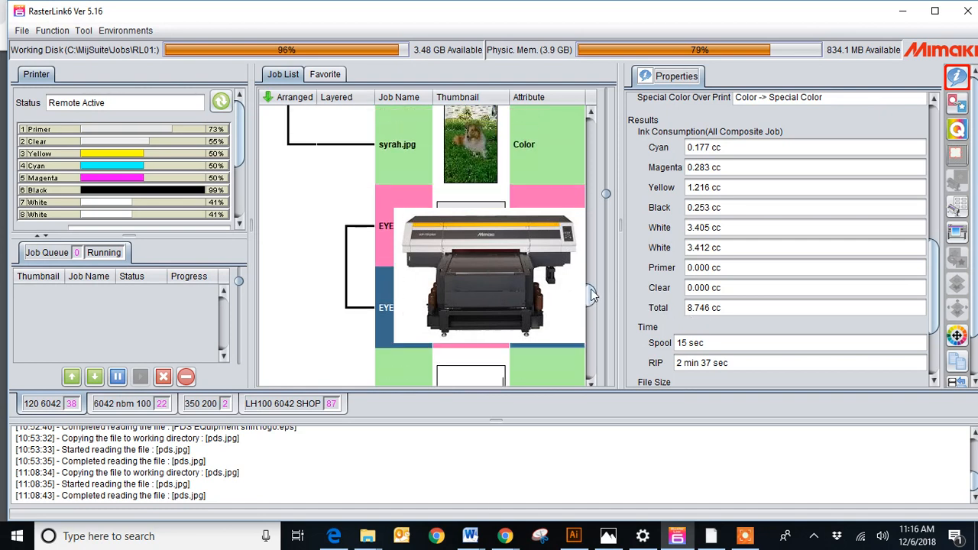
{"action": "mouse_move", "coordinate": [592, 296]}
{"action": "left_mouse_down"}
{"action": "mouse_move", "coordinate": [593, 272]}
{"action": "mouse_move", "coordinate": [592, 281]}
{"action": "left_mouse_up"}
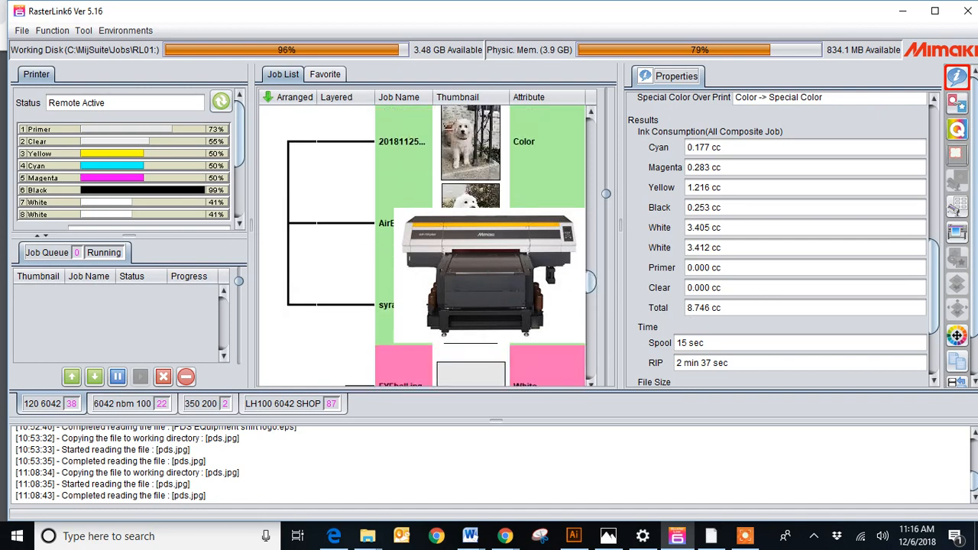
{"action": "left_click", "coordinate": [544, 246]}
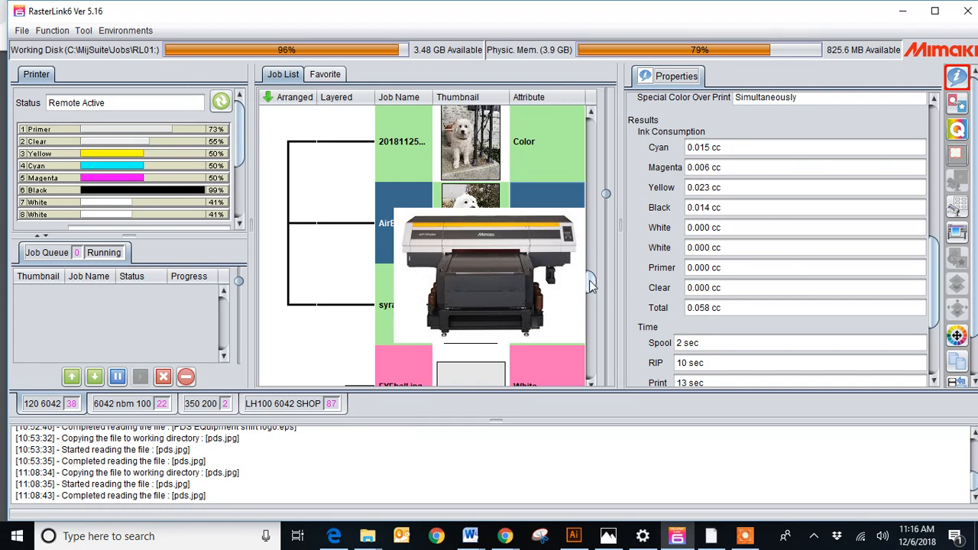
Step: Return to the lower EYEball.jpg job and review its ink consumption, RIP time and ripped data size
{"action": "scroll", "coordinate": [590, 285], "scroll_direction": "down", "scroll_amount": 6}
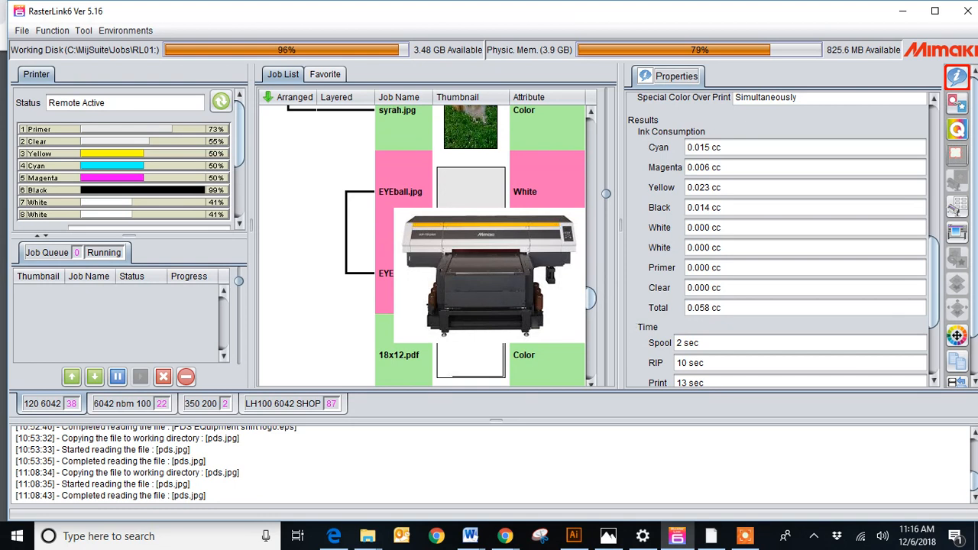
{"action": "left_click", "coordinate": [473, 273]}
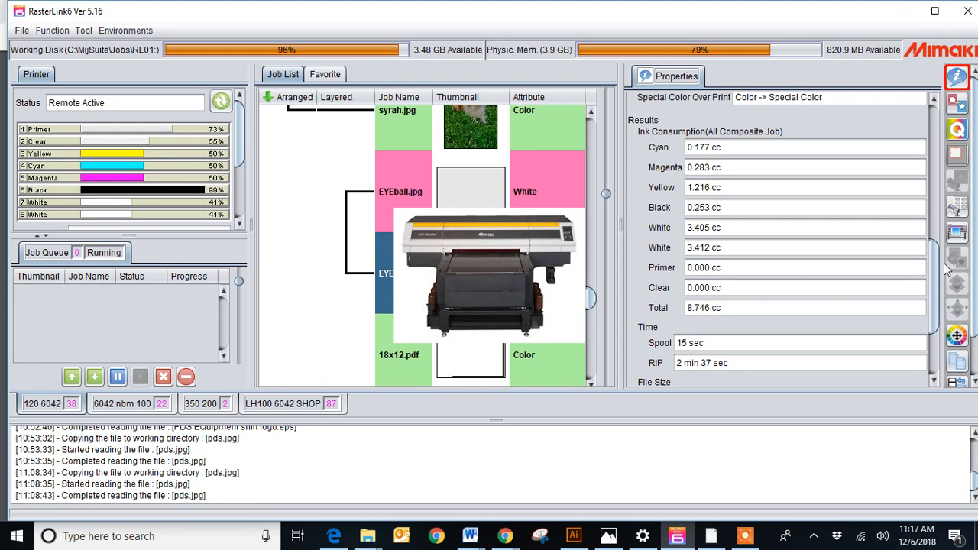
{"action": "scroll", "coordinate": [931, 294], "scroll_direction": "down", "scroll_amount": 1}
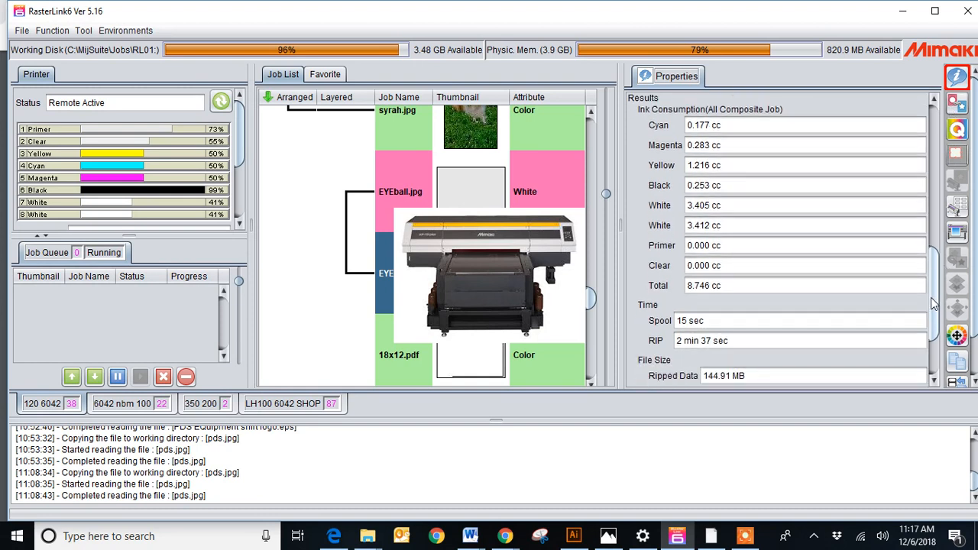
Step: Arrange the three NCAA logo jobs ncaa-aub-99b.eps, ncaa-bay-00b.eps and ncaa-bay-01b.eps together as one group
{"action": "left_click", "coordinate": [958, 103]}
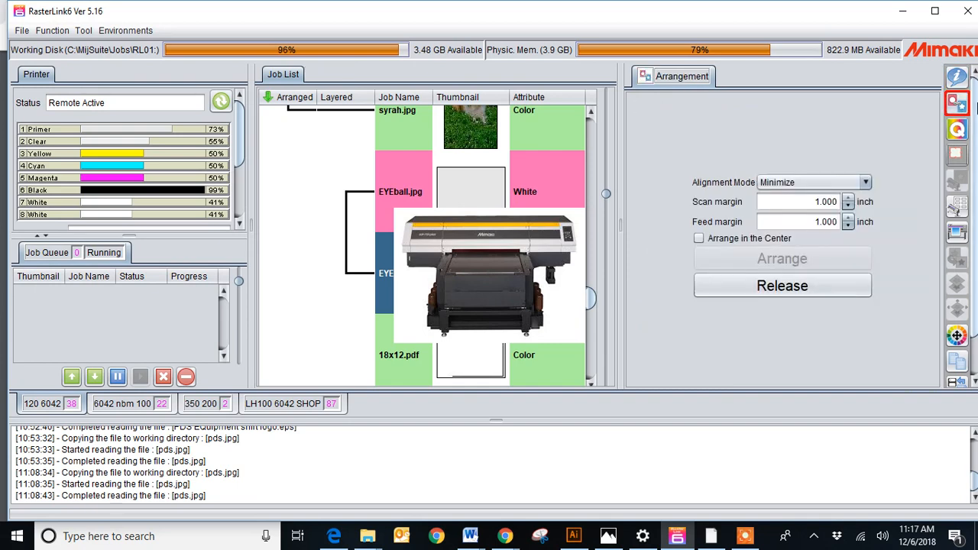
{"action": "left_click_drag", "start_coordinate": [589, 298], "coordinate": [589, 338]}
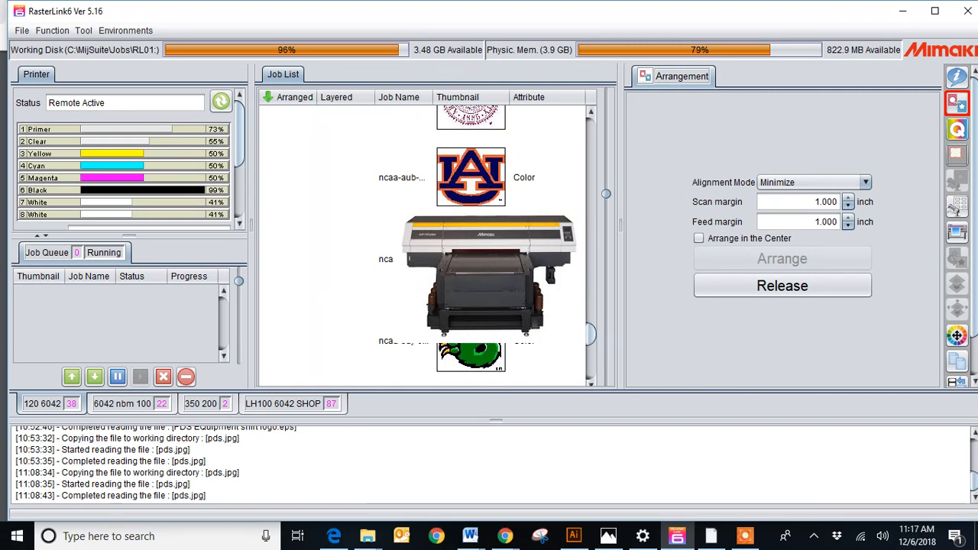
{"action": "left_click", "coordinate": [528, 178]}
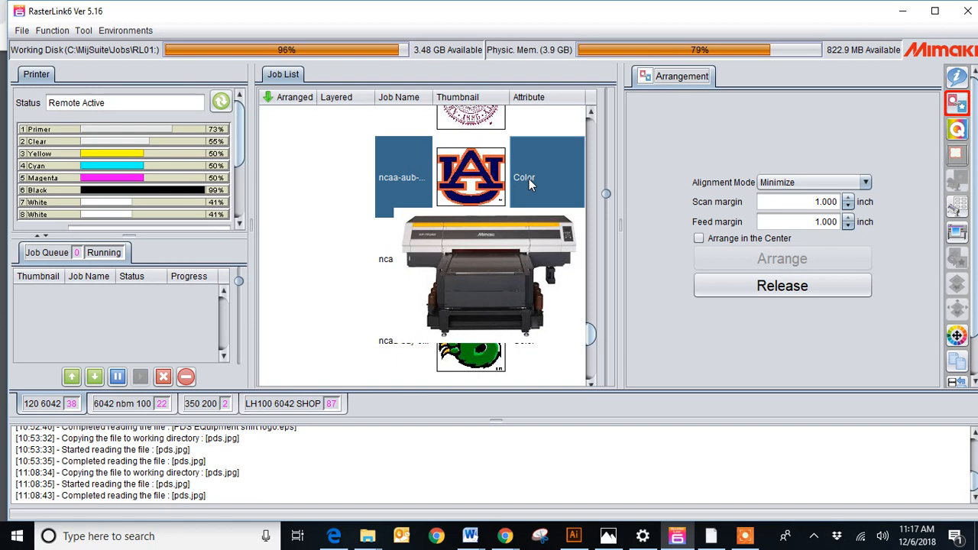
{"action": "left_click", "coordinate": [540, 343], "text": "shift"}
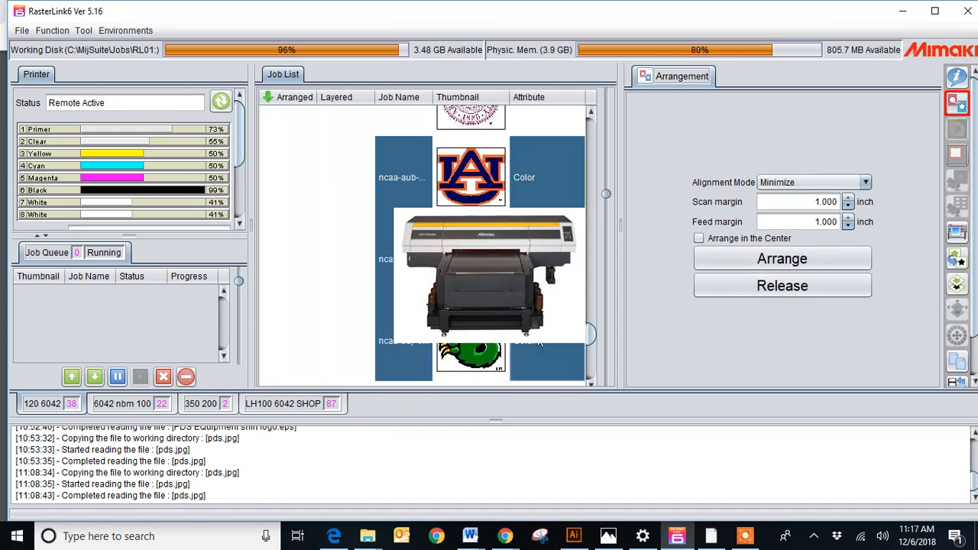
{"action": "left_click", "coordinate": [546, 172]}
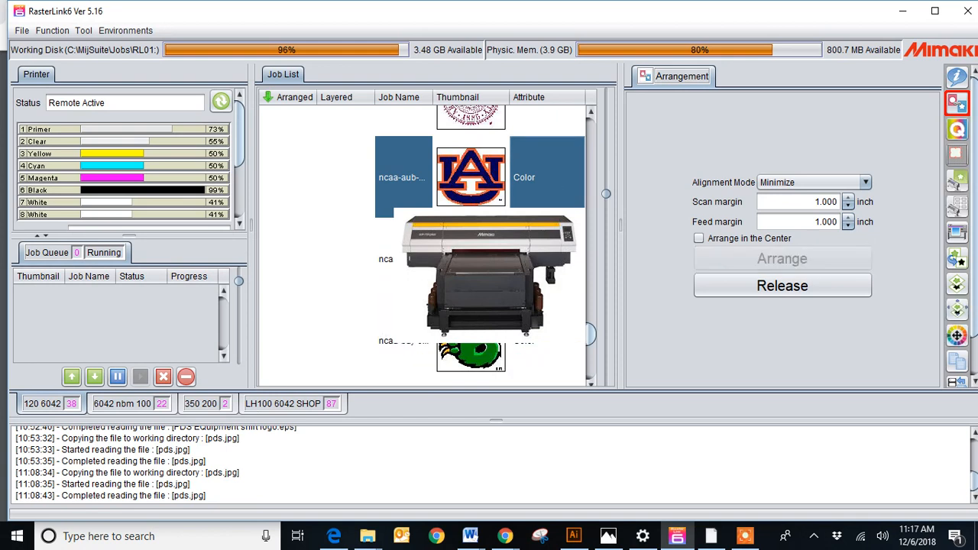
{"action": "left_click", "coordinate": [540, 344], "text": "ctrl"}
{"action": "left_click", "coordinate": [539, 344], "text": "shift"}
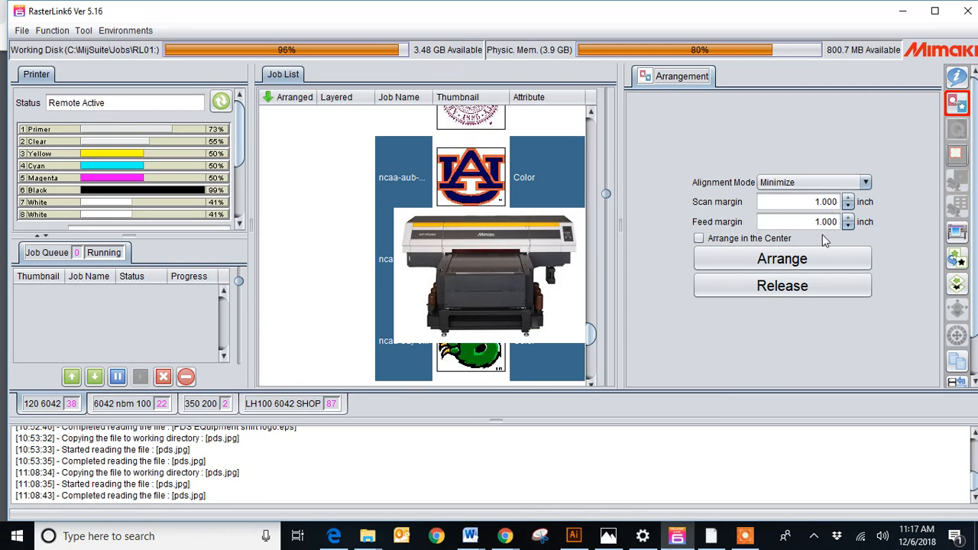
{"action": "left_click", "coordinate": [791, 260]}
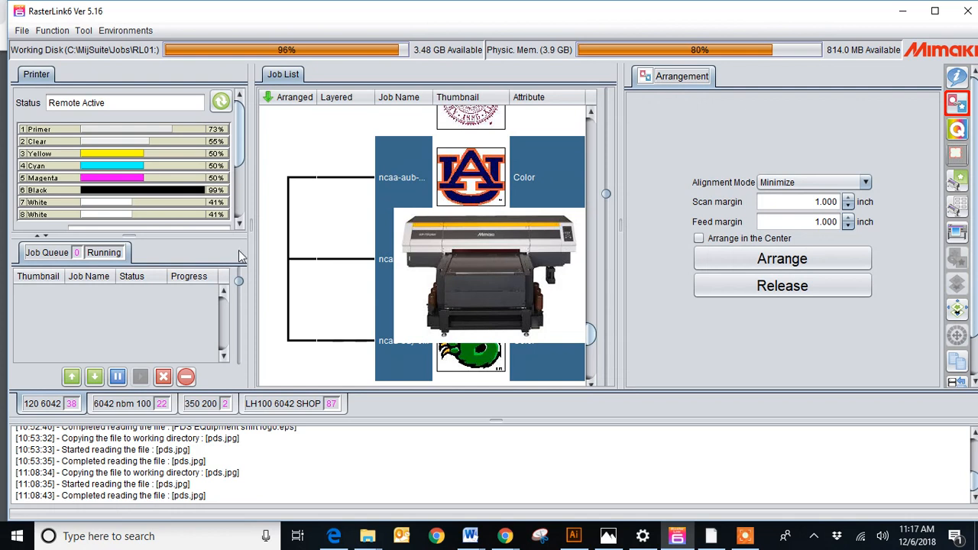
Step: View the arranged group in the general print layout and set the yellow BU logo's rotation to OFF
{"action": "mouse_move", "coordinate": [409, 170]}
{"action": "left_click", "coordinate": [957, 182]}
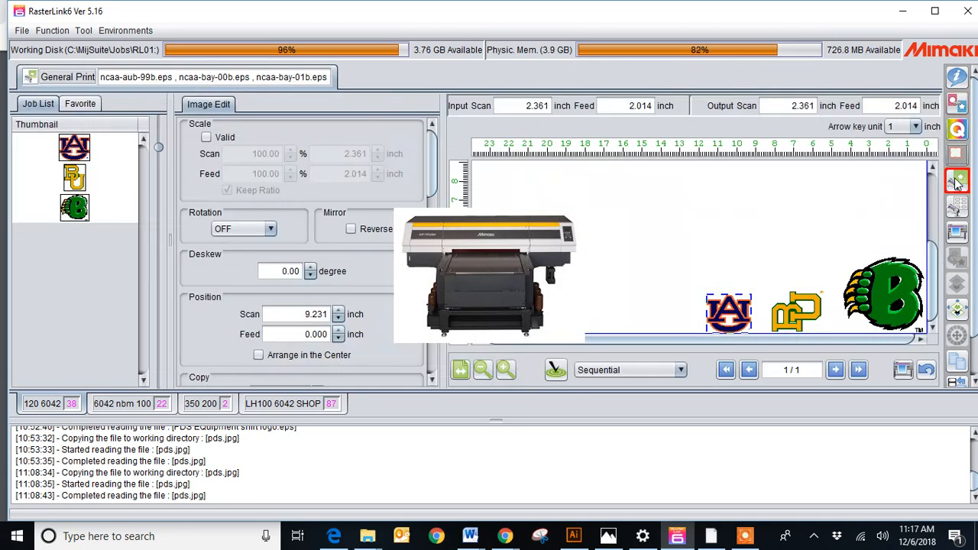
{"action": "left_click", "coordinate": [483, 369]}
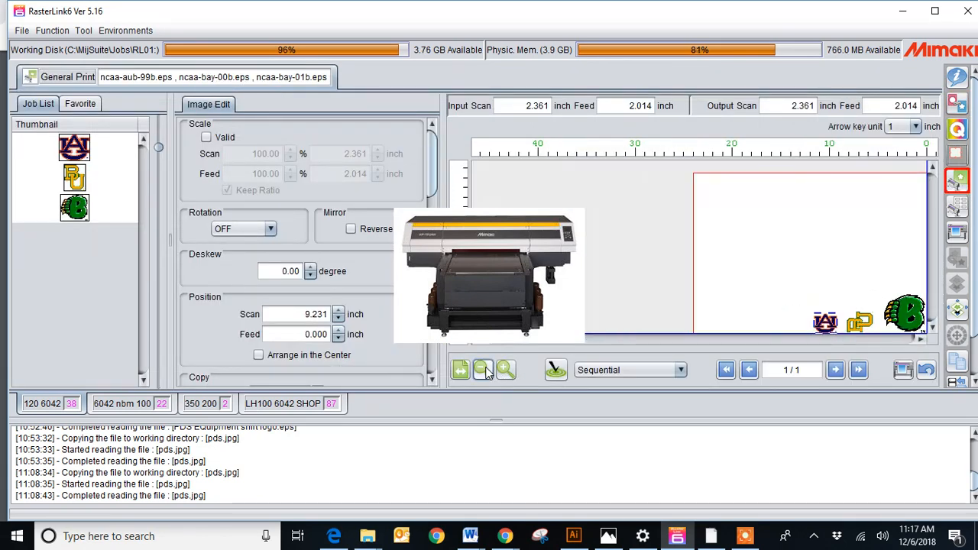
{"action": "left_click", "coordinate": [861, 327]}
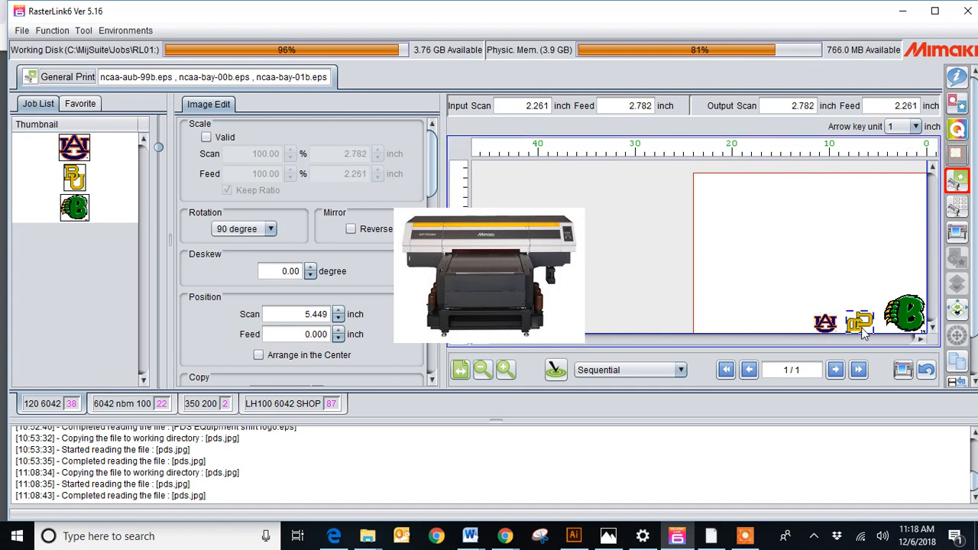
{"action": "left_click", "coordinate": [257, 230]}
{"action": "left_click", "coordinate": [247, 244]}
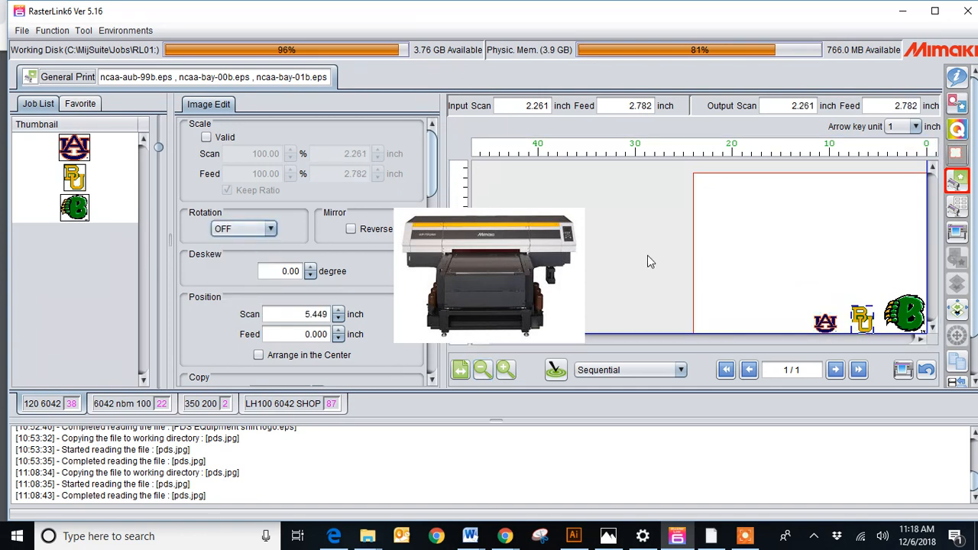
Step: Move the BU logo to about 7.4 inch scan and 5.9 inch feed, and select the bear paw and AU logos individually
{"action": "left_click_drag", "start_coordinate": [865, 327], "coordinate": [845, 268]}
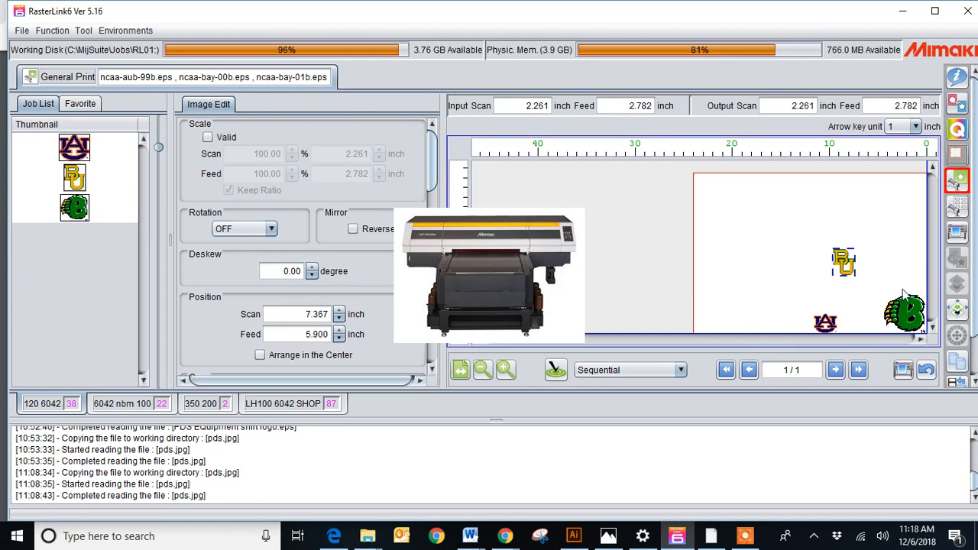
{"action": "left_click", "coordinate": [894, 286]}
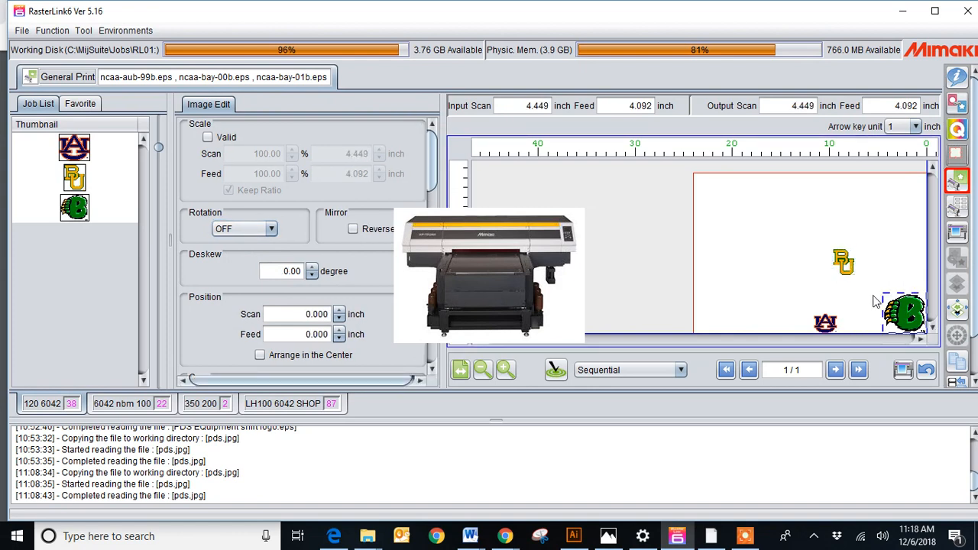
{"action": "left_click", "coordinate": [818, 321]}
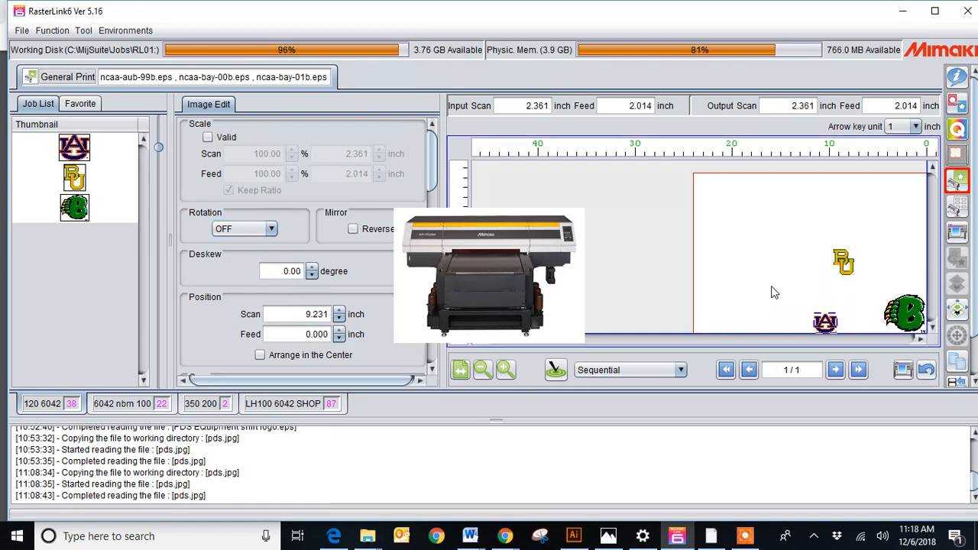
Step: Return to the arrangement settings, select the pds.jpg job at the end of the job list and try to arrange it
{"action": "left_click", "coordinate": [960, 105]}
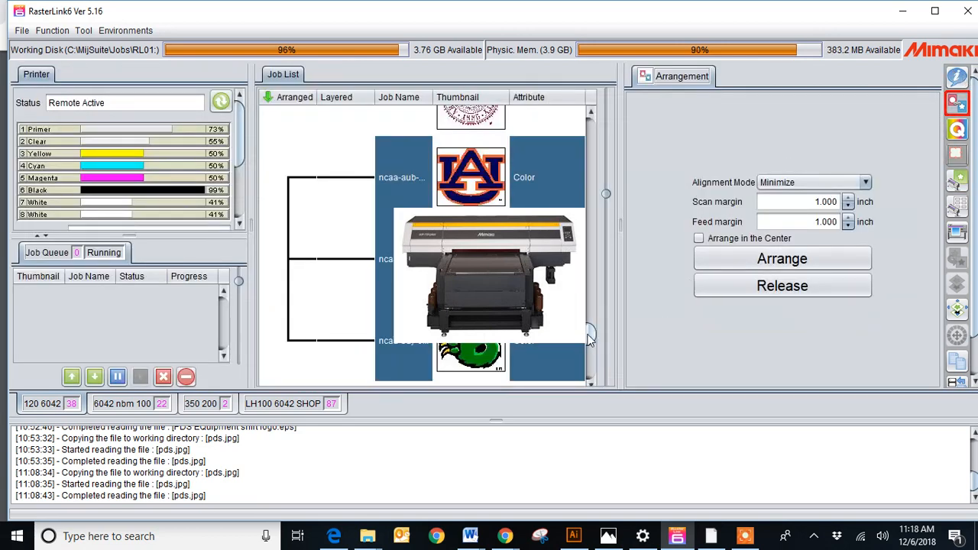
{"action": "left_click_drag", "start_coordinate": [591, 334], "coordinate": [593, 362]}
{"action": "left_click", "coordinate": [555, 344]}
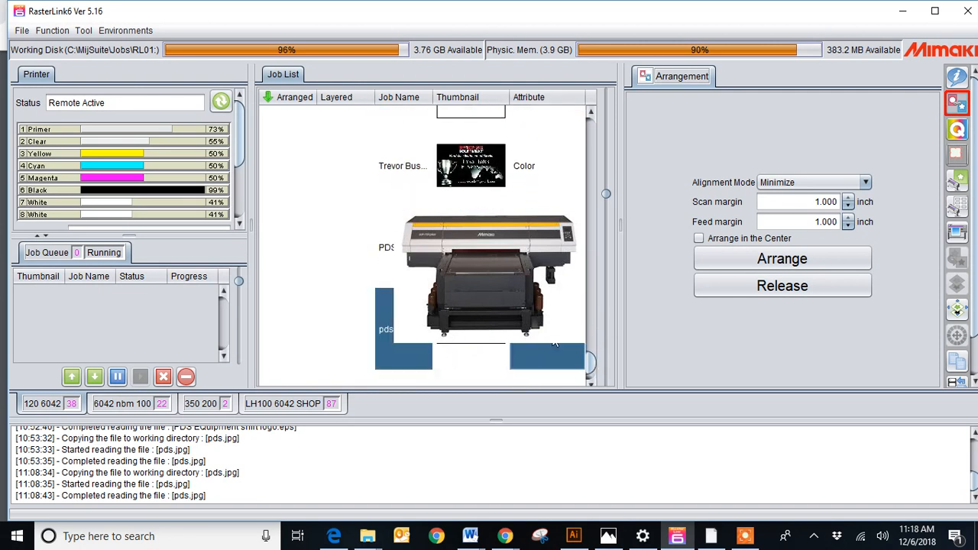
{"action": "left_click", "coordinate": [716, 257]}
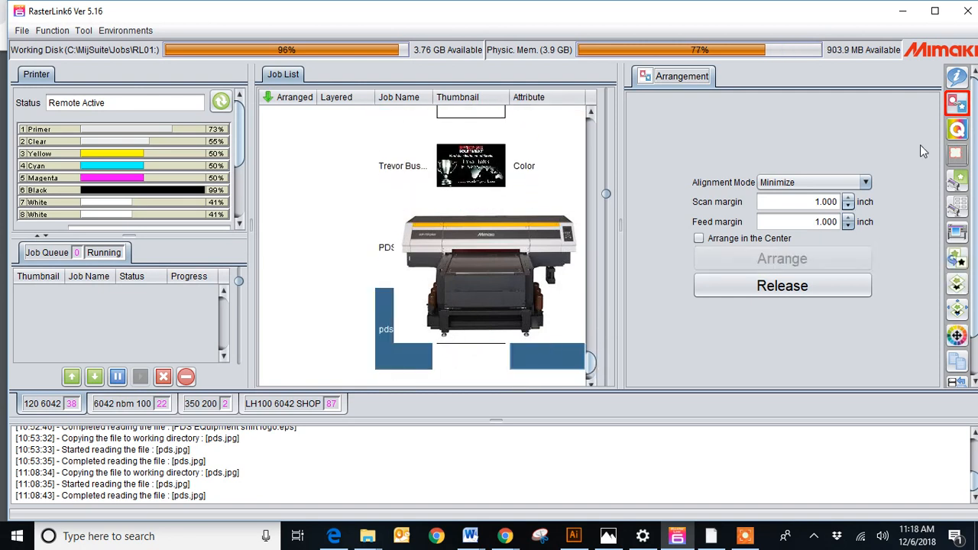
Step: Show the quality settings of the pds.jpg job and set its media category to Acrylic
{"action": "left_click", "coordinate": [957, 129]}
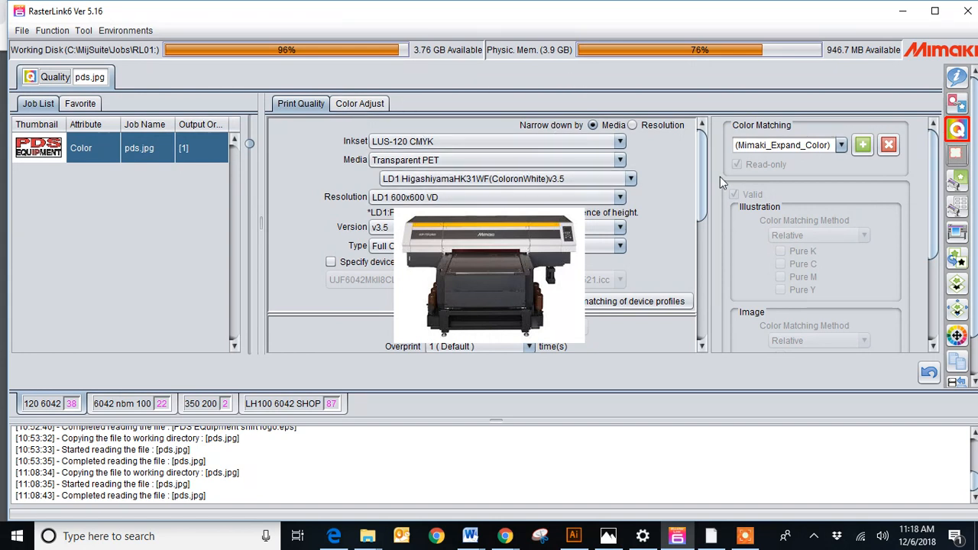
{"action": "mouse_move", "coordinate": [698, 184]}
{"action": "left_mouse_down"}
{"action": "mouse_move", "coordinate": [695, 207]}
{"action": "mouse_move", "coordinate": [701, 177]}
{"action": "left_mouse_up"}
{"action": "left_click", "coordinate": [456, 160]}
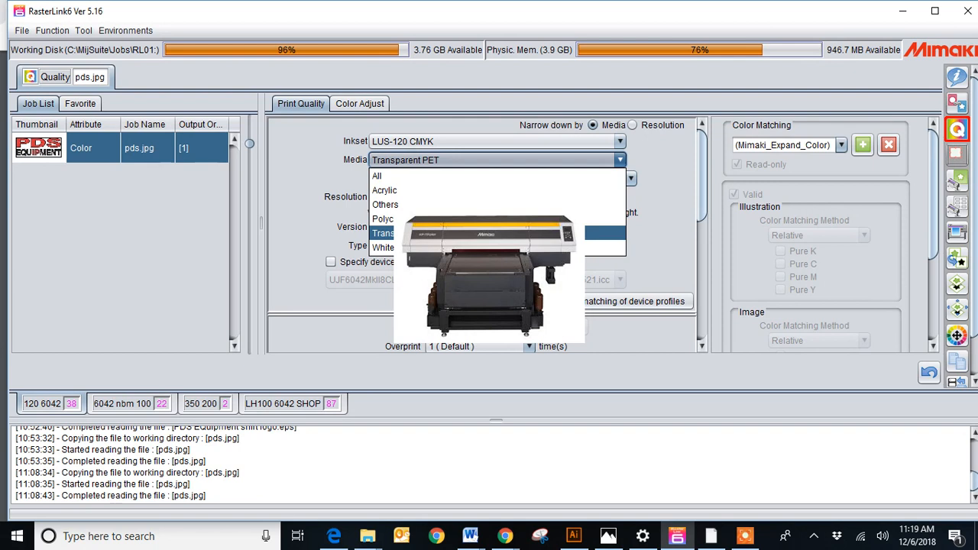
{"action": "left_click", "coordinate": [393, 192]}
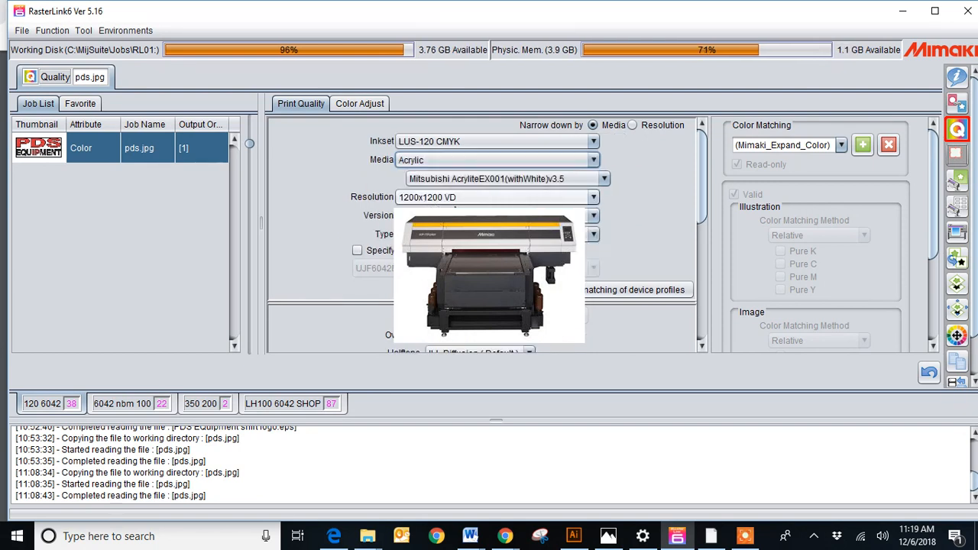
Step: Look through the acrylic media choices and set the print resolution to 600x600 VD
{"action": "left_click", "coordinate": [486, 181]}
{"action": "left_click", "coordinate": [486, 181]}
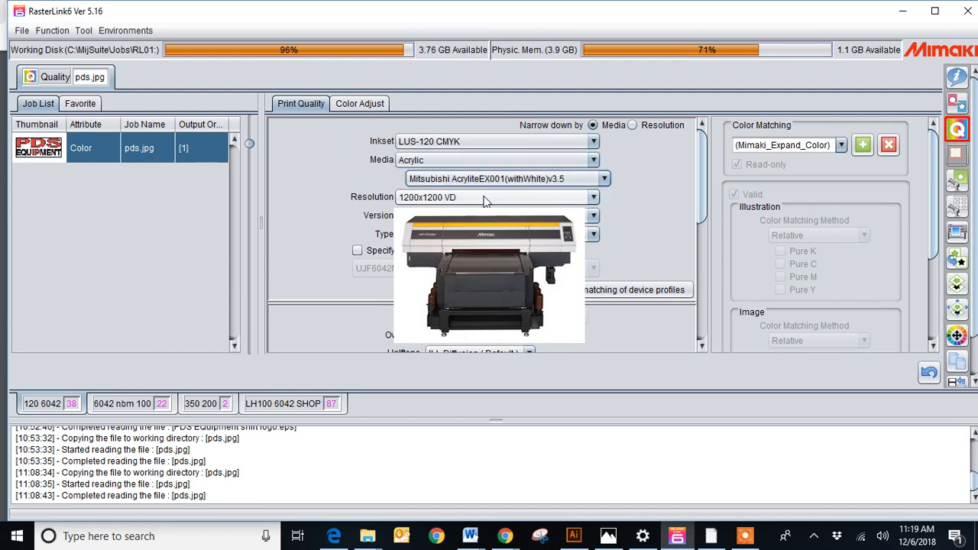
{"action": "left_click", "coordinate": [483, 198]}
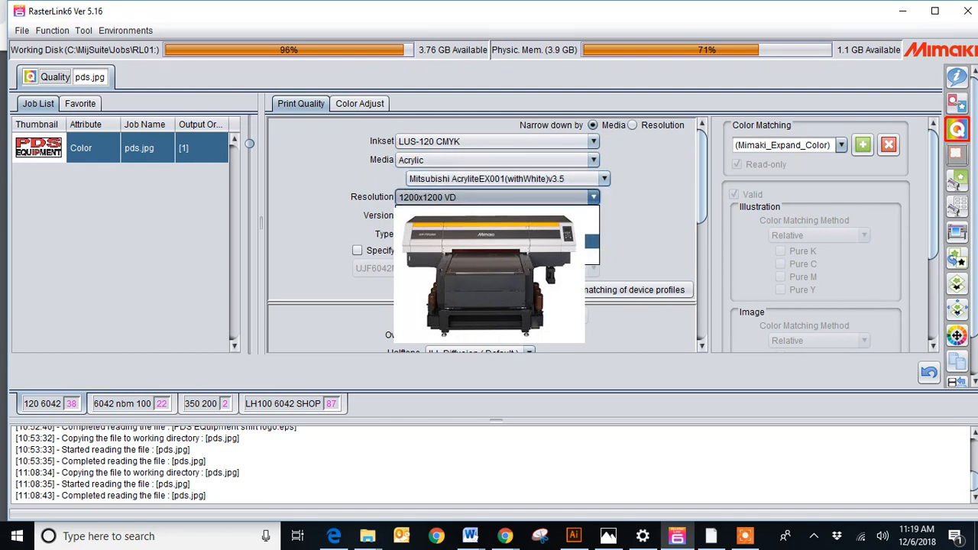
{"action": "left_click", "coordinate": [489, 241]}
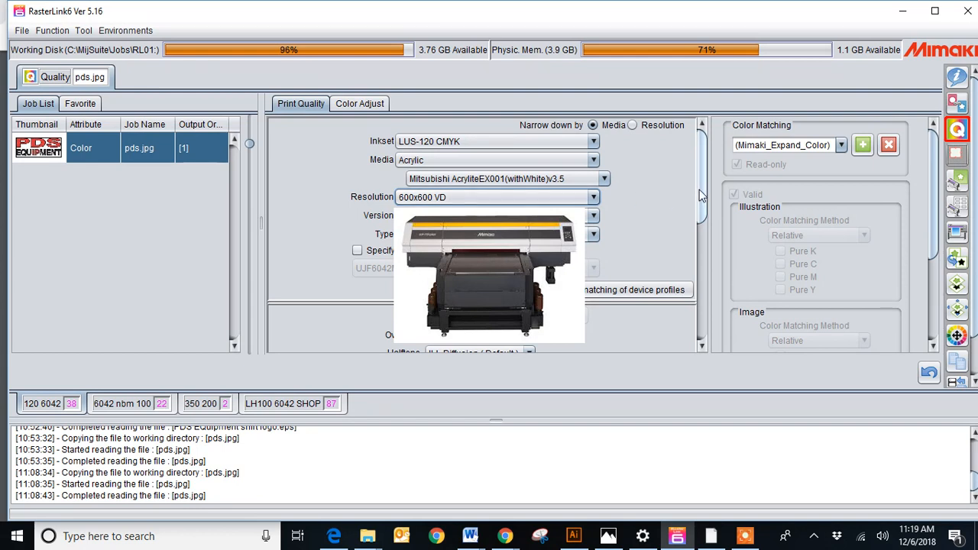
Step: Try the 1200x1200 VD resolution and switch back to 600x600 VD
{"action": "left_click_drag", "start_coordinate": [698, 190], "coordinate": [698, 196]}
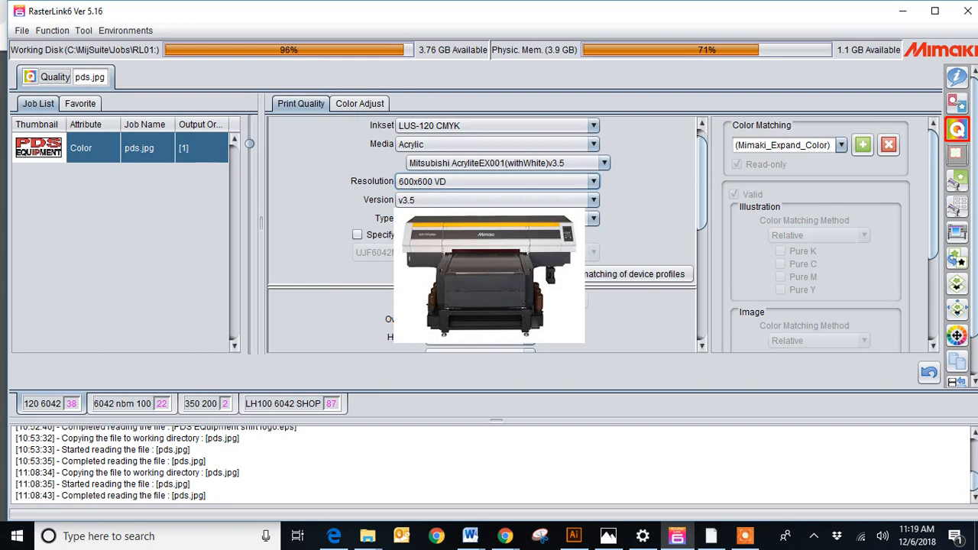
{"action": "left_click", "coordinate": [462, 183]}
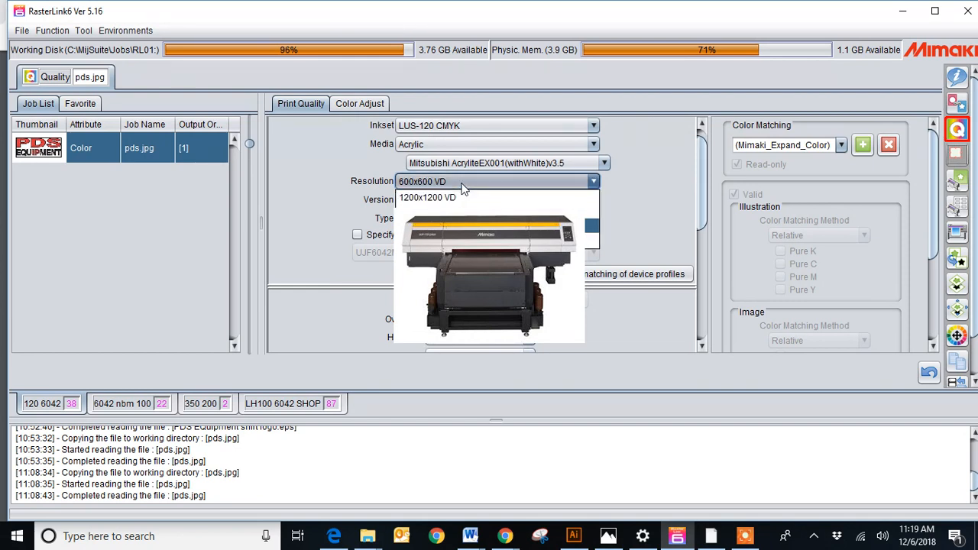
{"action": "left_click", "coordinate": [452, 199]}
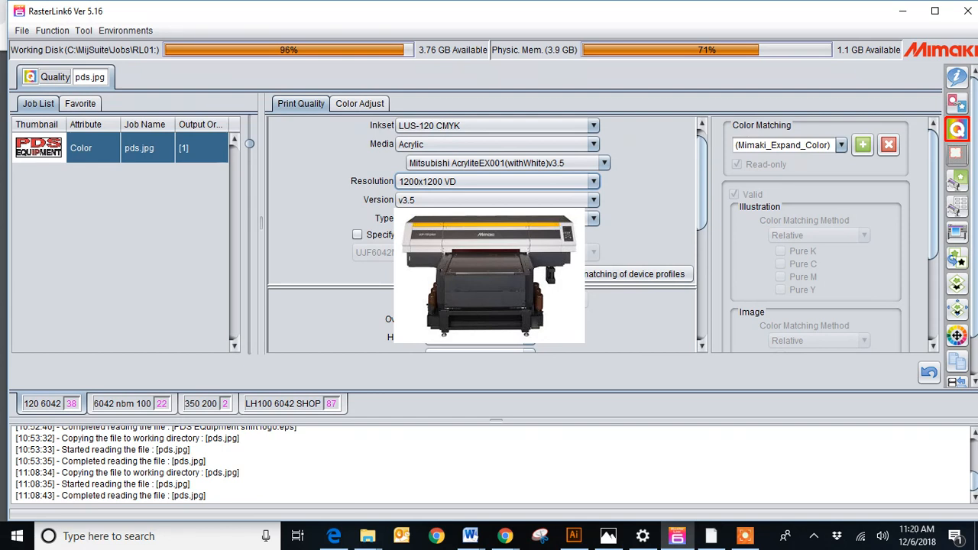
{"action": "left_click", "coordinate": [440, 183]}
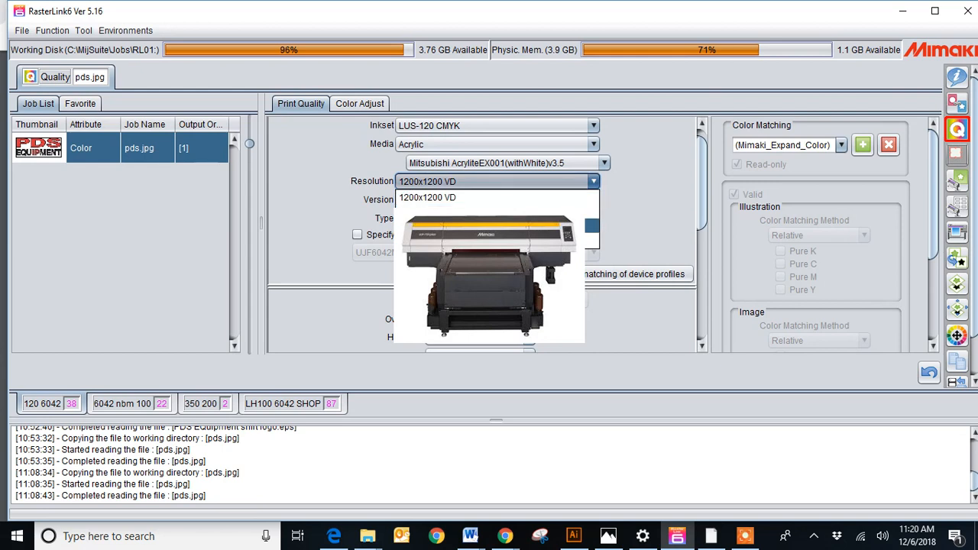
{"action": "left_click", "coordinate": [489, 225]}
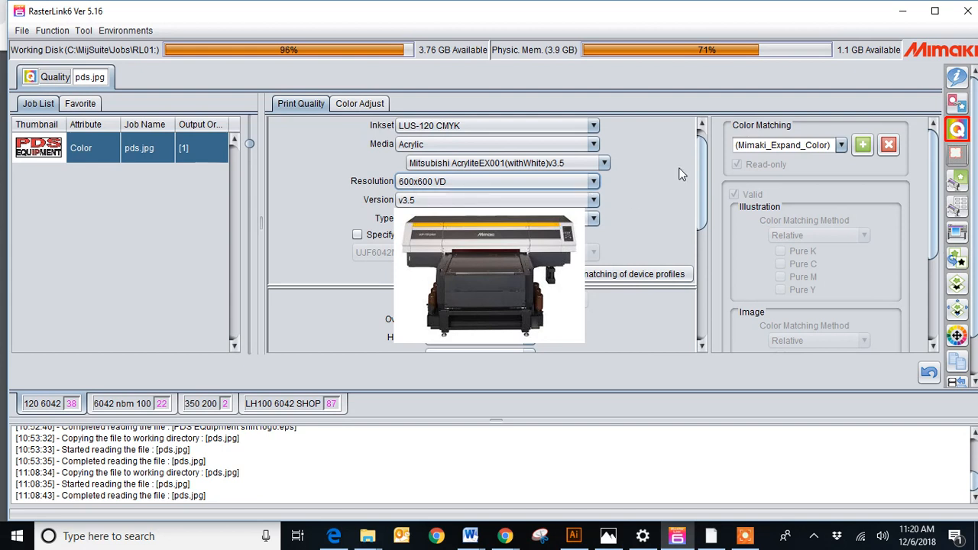
Step: Check the available overprint counts for the pds.jpg job without changing the setting
{"action": "left_click_drag", "start_coordinate": [703, 177], "coordinate": [702, 184]}
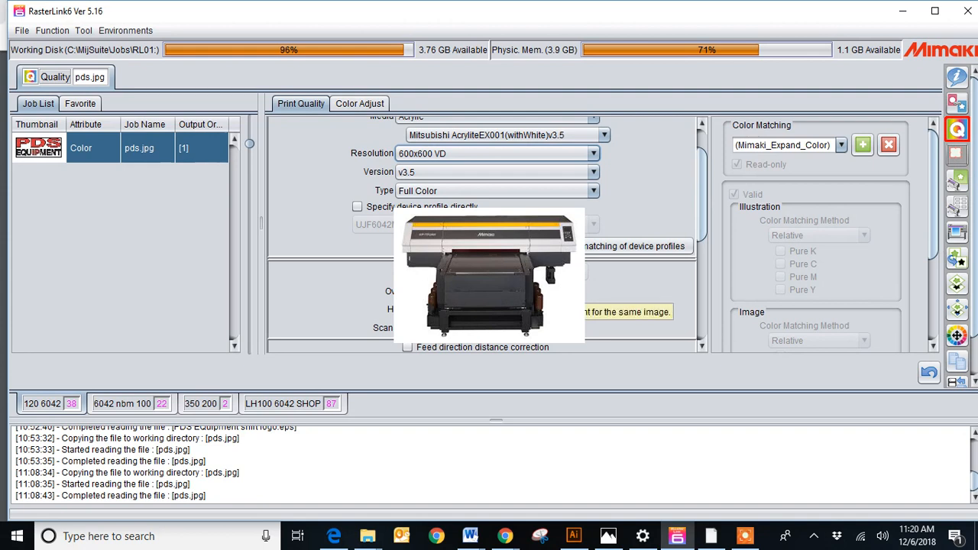
{"action": "left_click", "coordinate": [493, 291]}
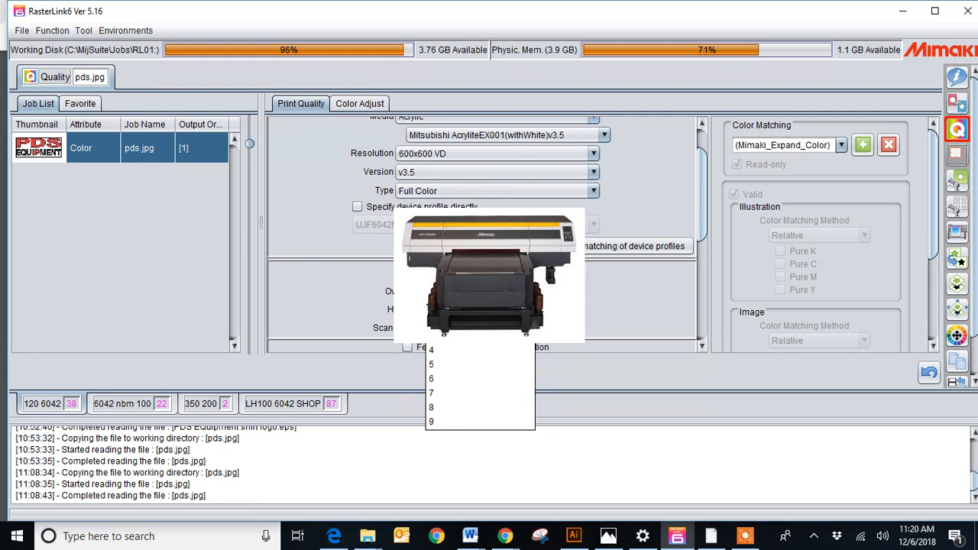
{"action": "left_click", "coordinate": [480, 293]}
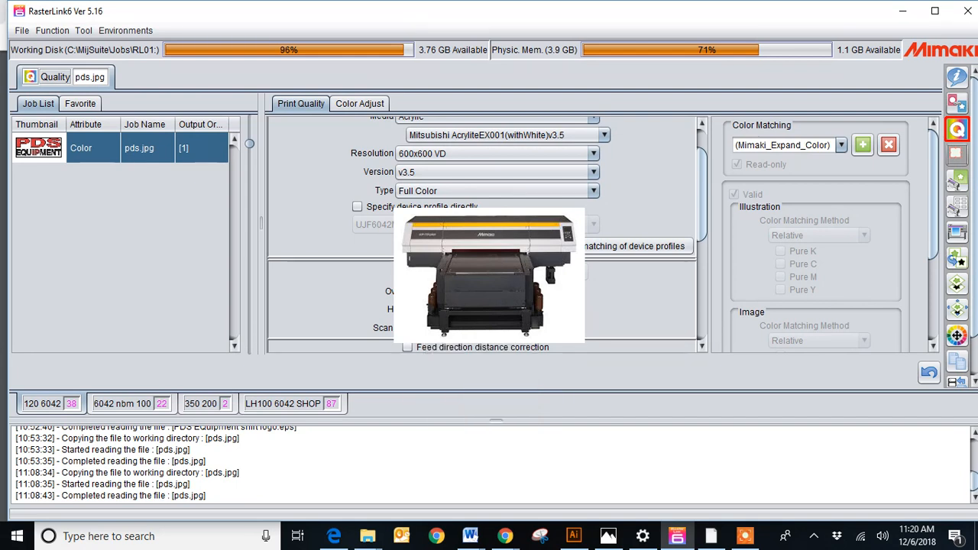
Step: Enable direct device profile selection for pds.jpg, browse the available ICC profiles and disable the option again
{"action": "left_click_drag", "start_coordinate": [703, 156], "coordinate": [703, 139]}
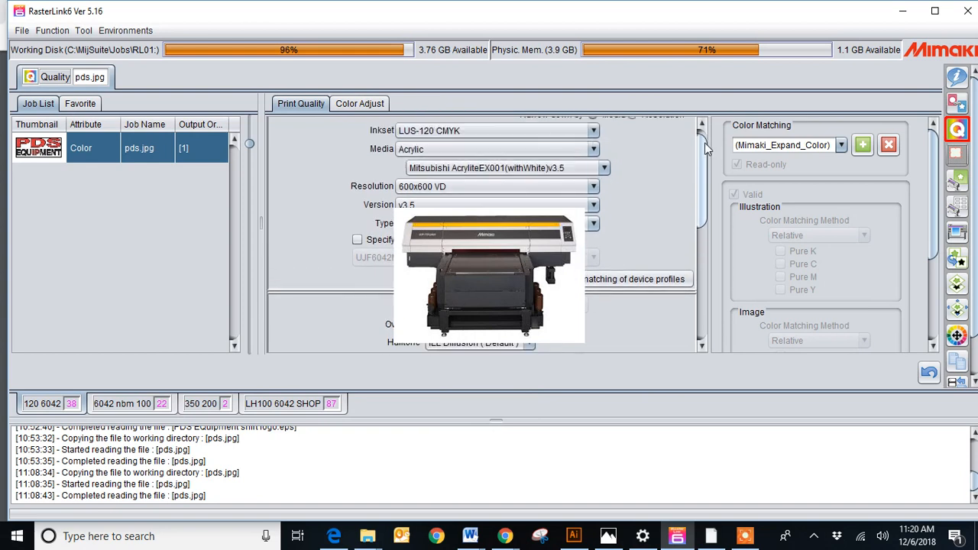
{"action": "left_click", "coordinate": [356, 239]}
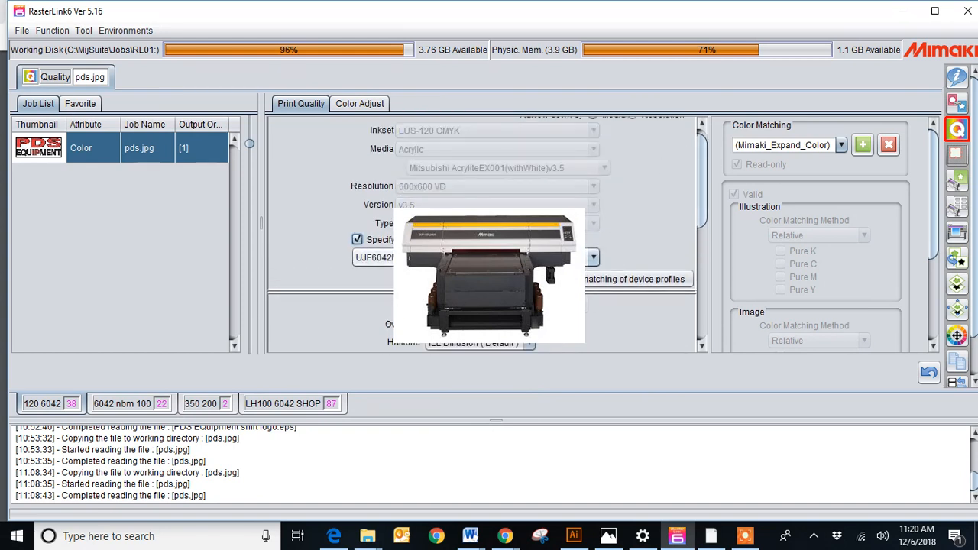
{"action": "left_click", "coordinate": [592, 258]}
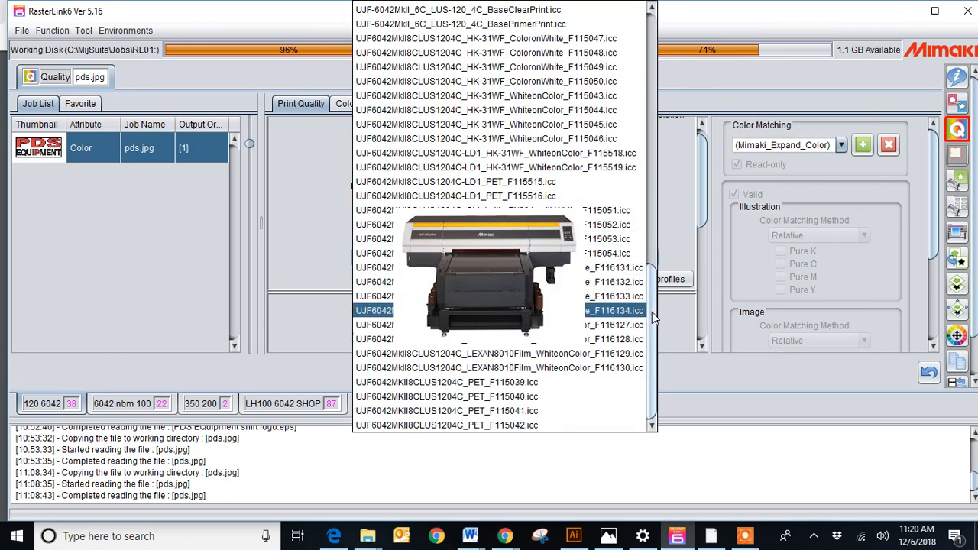
{"action": "mouse_move", "coordinate": [651, 312]}
{"action": "left_mouse_down"}
{"action": "mouse_move", "coordinate": [648, 145]}
{"action": "mouse_move", "coordinate": [643, 316]}
{"action": "left_mouse_up"}
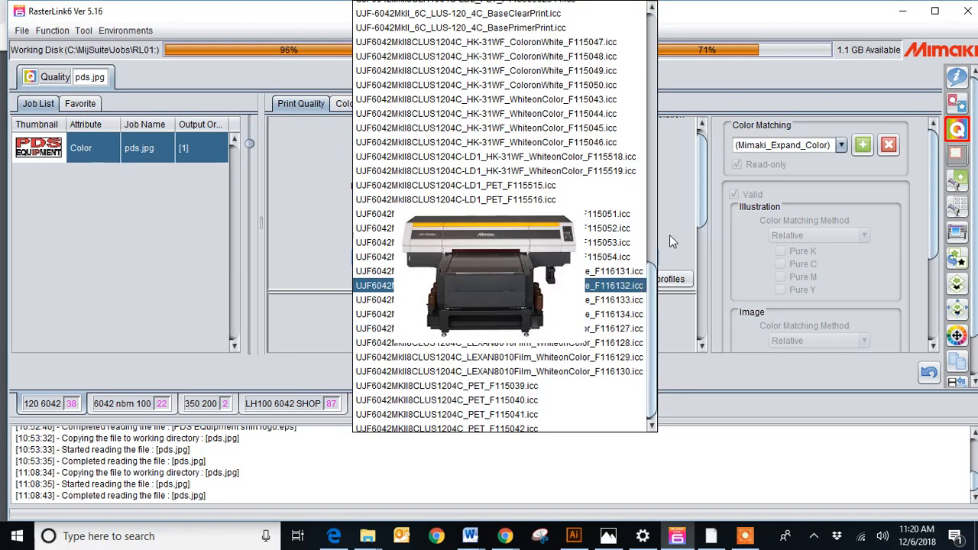
{"action": "left_click", "coordinate": [674, 192]}
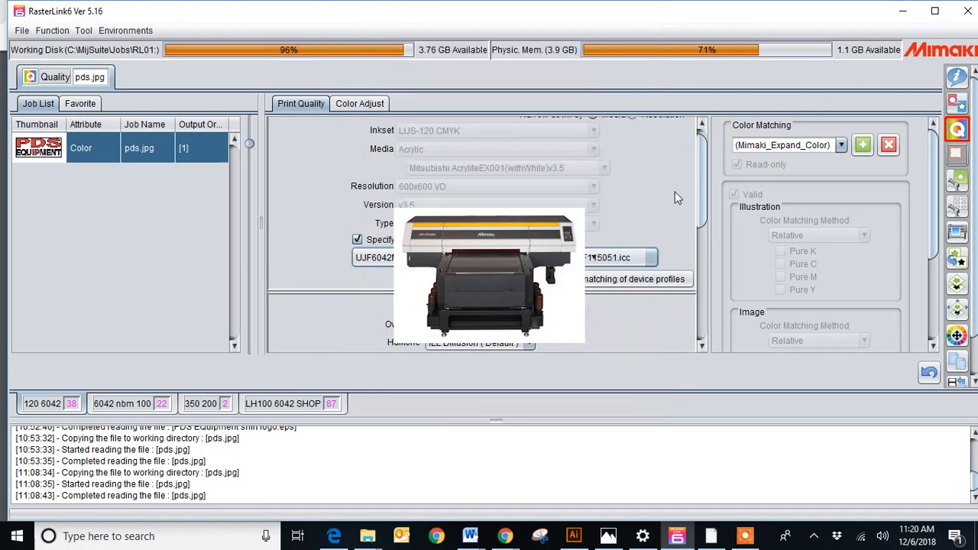
{"action": "left_click", "coordinate": [355, 239]}
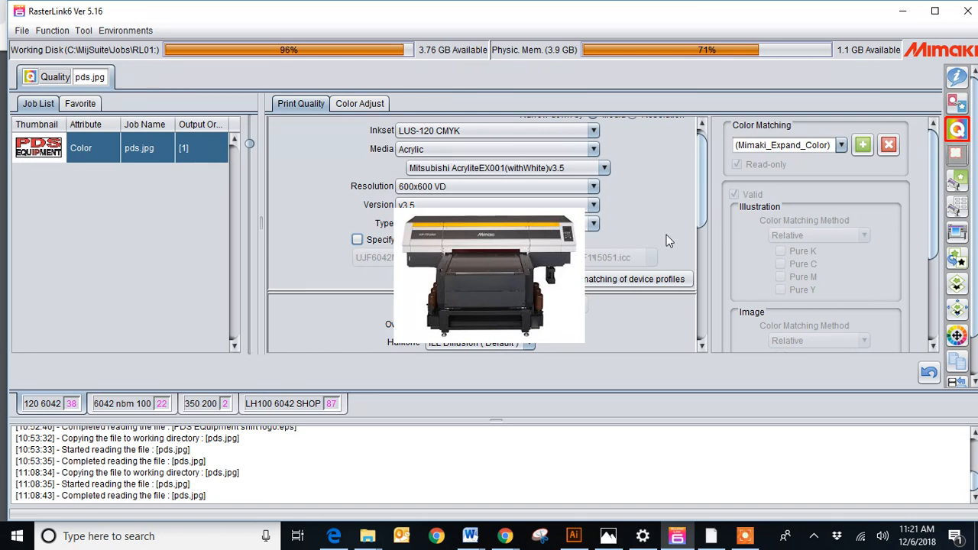
Step: Start the device profile matching check, set its resolution to 600x900 VD and mark the two Higashiyama film profiles
{"action": "left_click", "coordinate": [638, 279]}
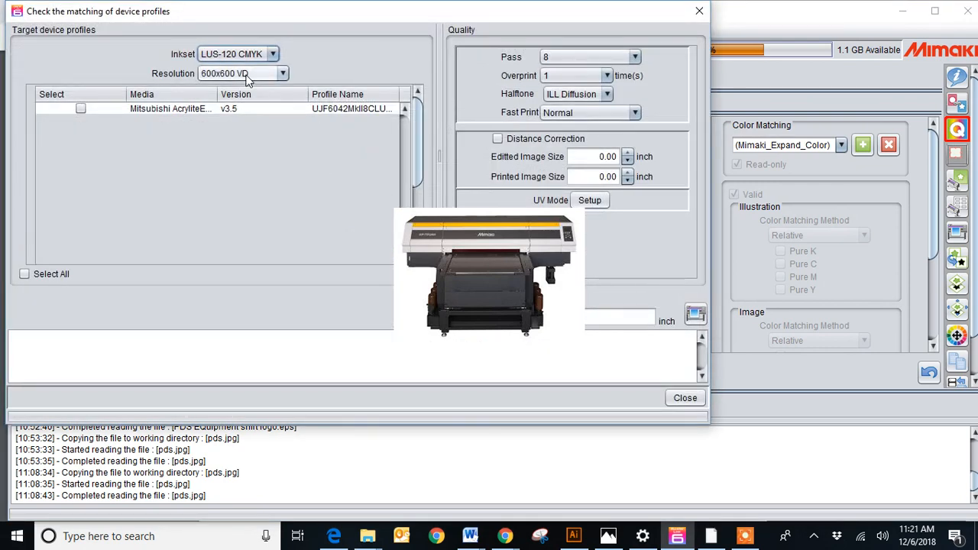
{"action": "left_click", "coordinate": [80, 109]}
{"action": "left_click", "coordinate": [220, 73]}
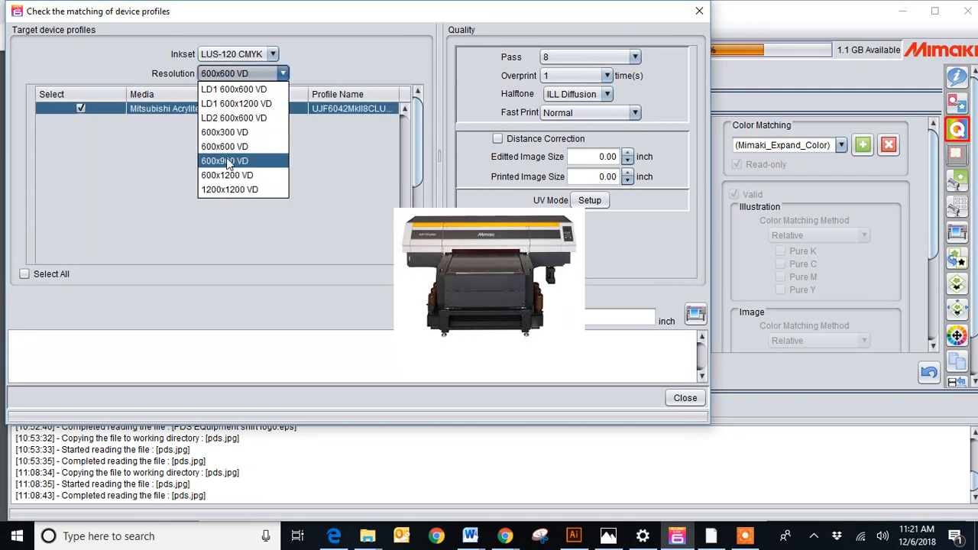
{"action": "left_click", "coordinate": [225, 161]}
{"action": "left_click", "coordinate": [80, 109]}
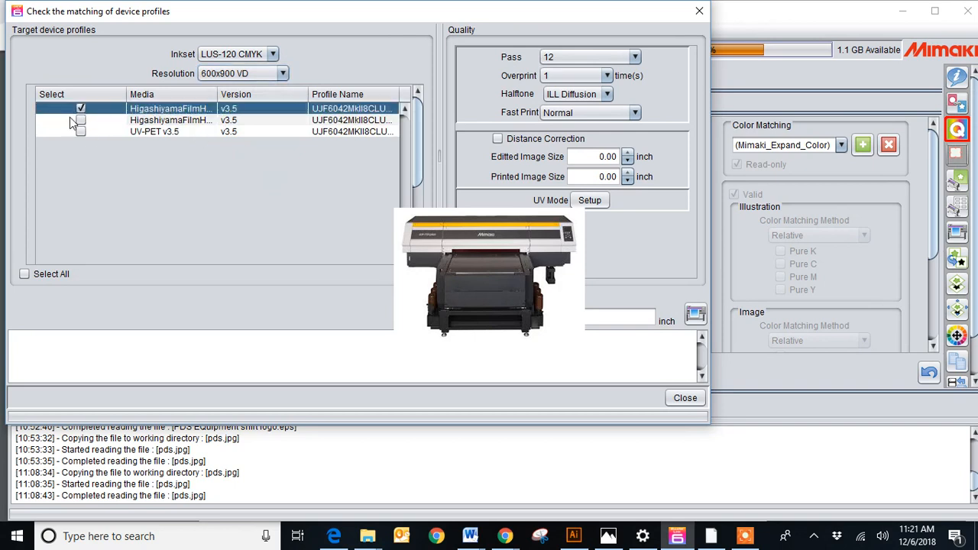
{"action": "left_click", "coordinate": [80, 121]}
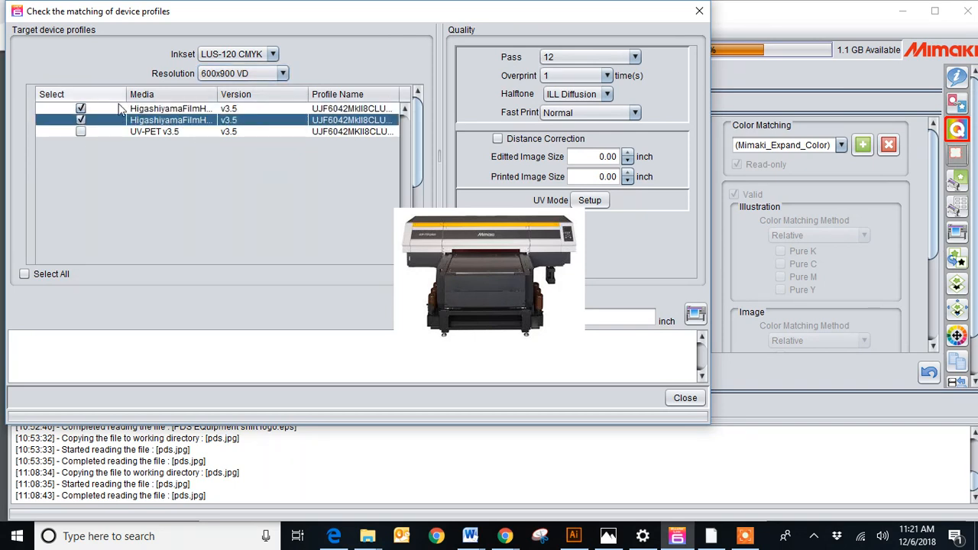
Step: Mark all profiles in the matching check, clear the selection and leave the check without executing jobs
{"action": "left_click", "coordinate": [24, 274]}
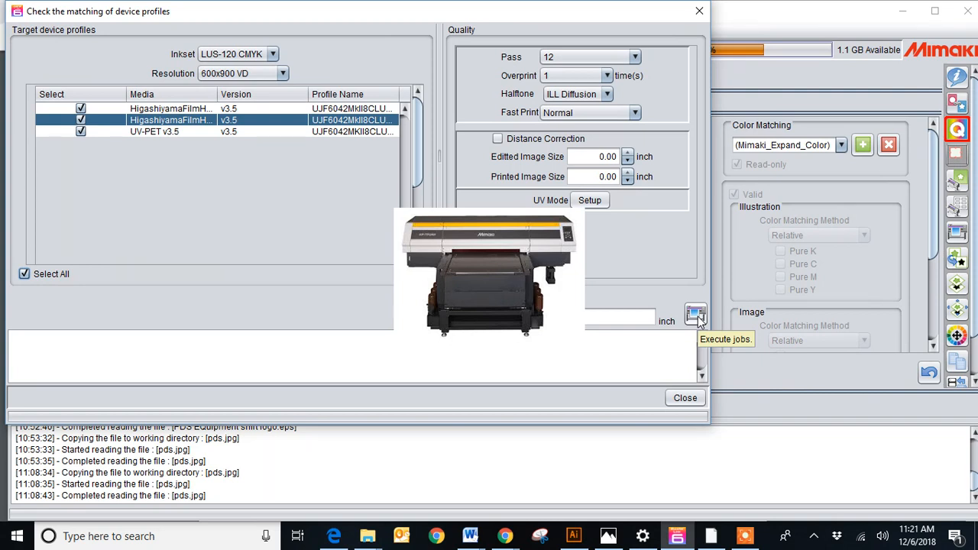
{"action": "left_click", "coordinate": [23, 274]}
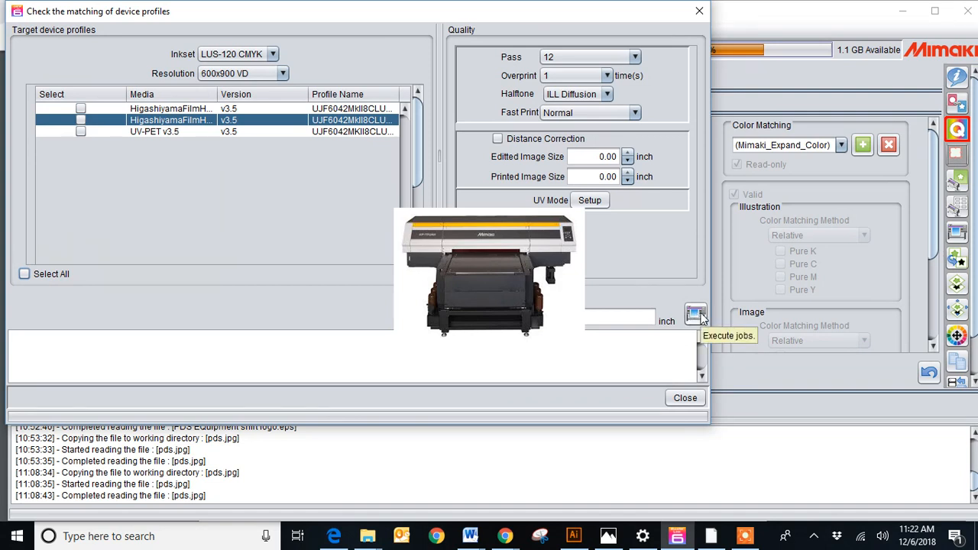
{"action": "left_click", "coordinate": [684, 398]}
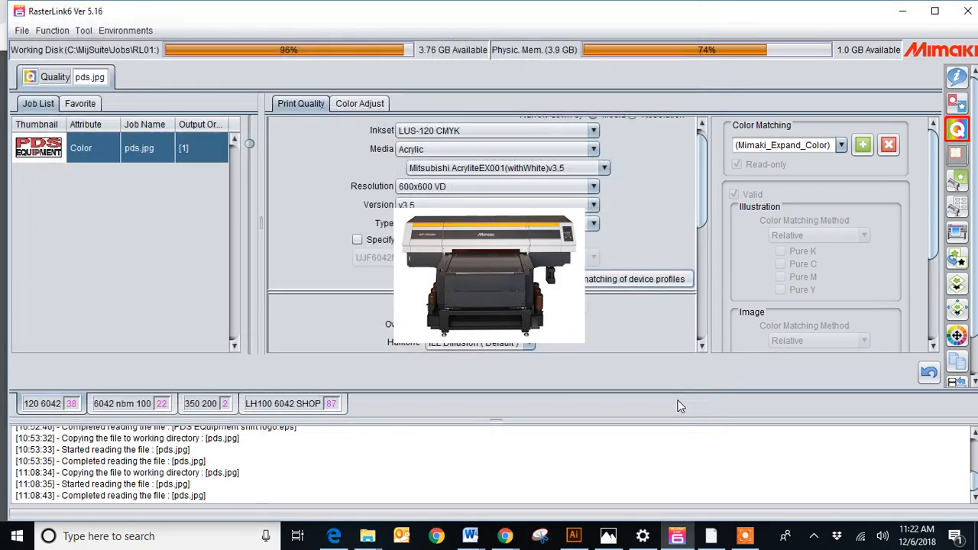
{"action": "left_click", "coordinate": [743, 534]}
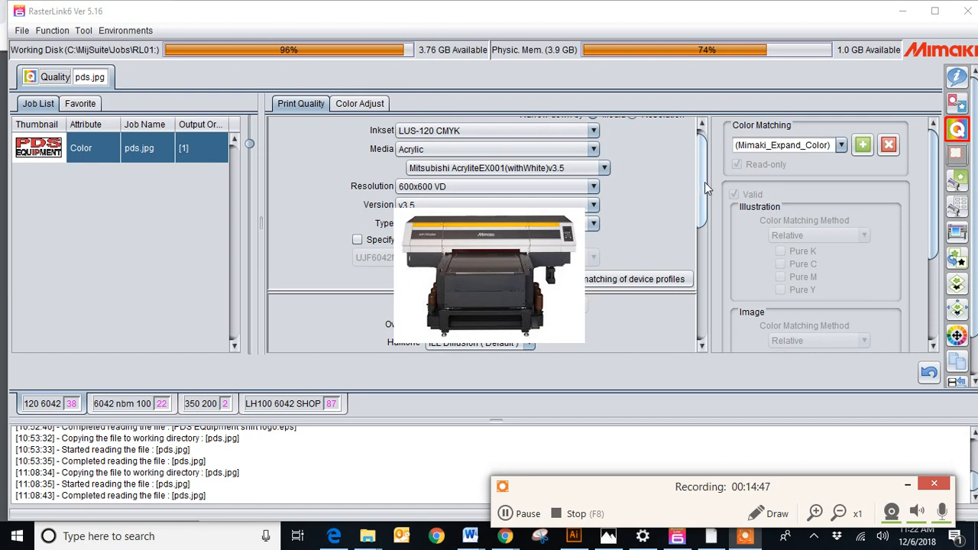
{"action": "left_click", "coordinate": [909, 487]}
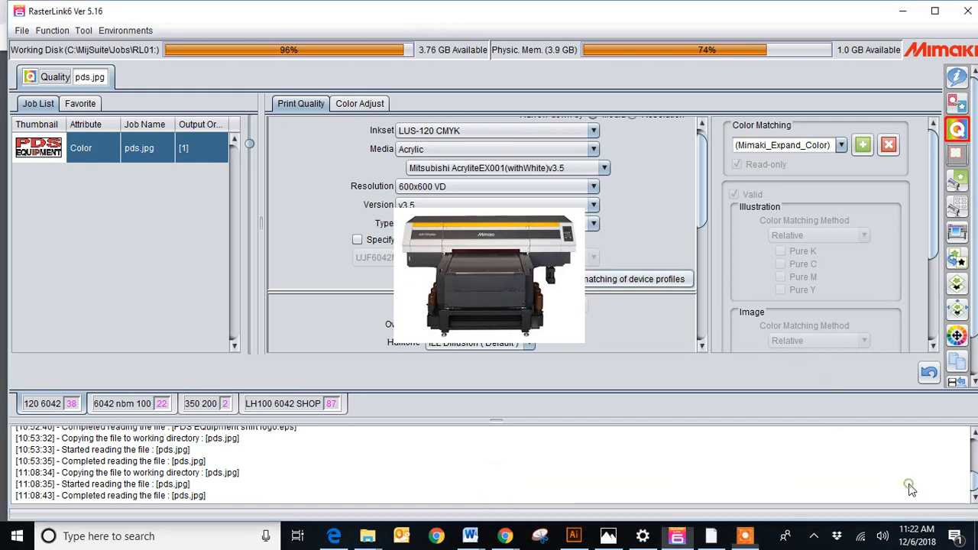
Step: Review the scan speed, distance correction and ink density options in the print quality settings of pds.jpg
{"action": "left_click_drag", "start_coordinate": [703, 164], "coordinate": [695, 246]}
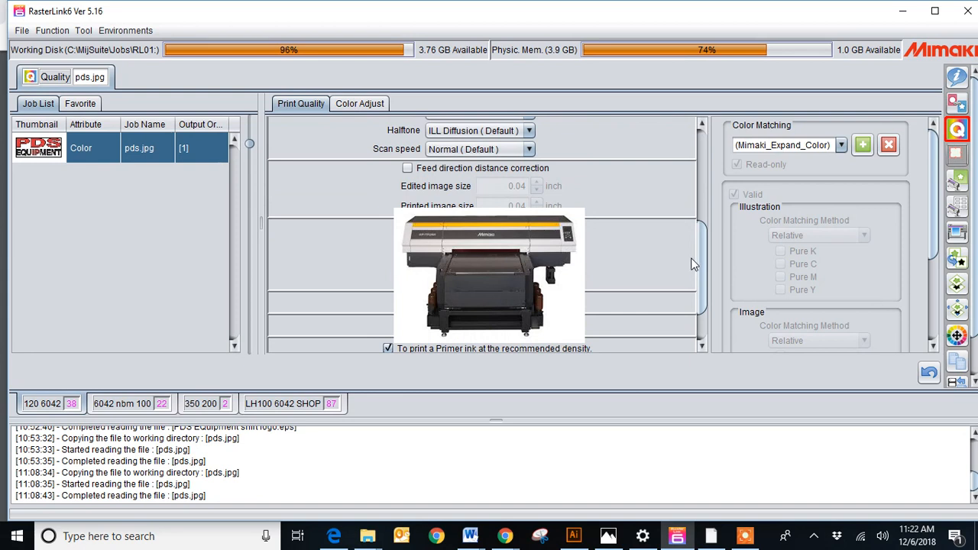
{"action": "scroll", "coordinate": [701, 269], "scroll_direction": "down", "scroll_amount": 1}
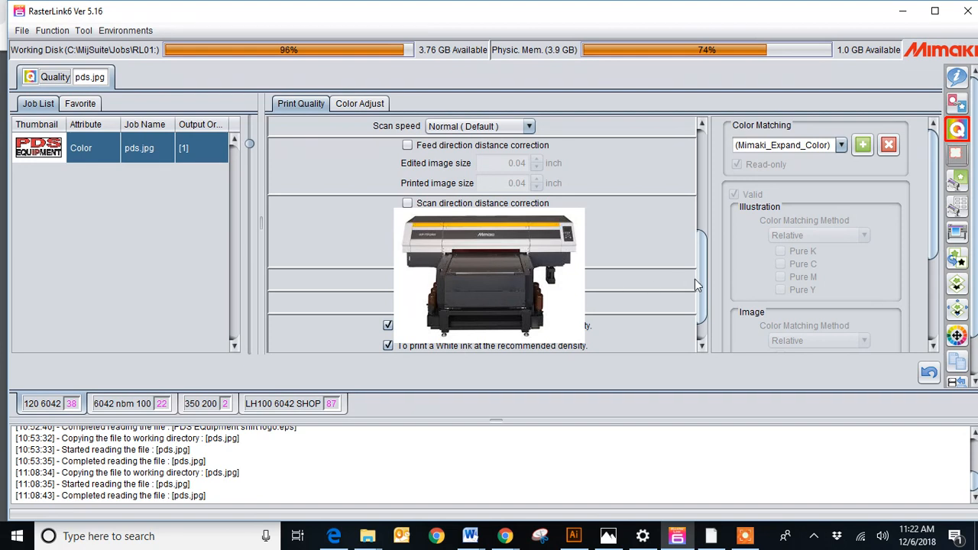
{"action": "left_click_drag", "start_coordinate": [694, 279], "coordinate": [703, 157]}
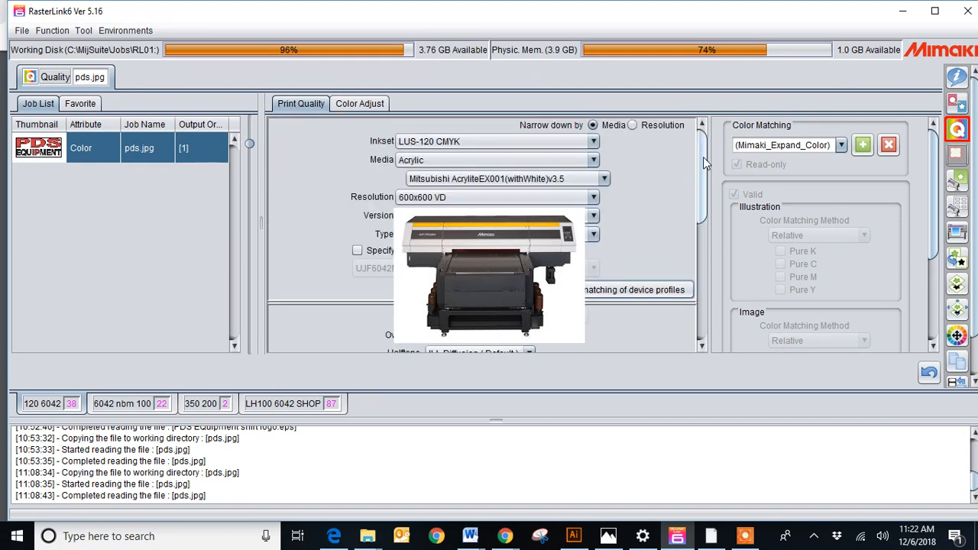
Step: Return from cropping pds.jpg to the job list and open the PDS EQuipment shirt logo.eps job for cropping
{"action": "left_click", "coordinate": [956, 154]}
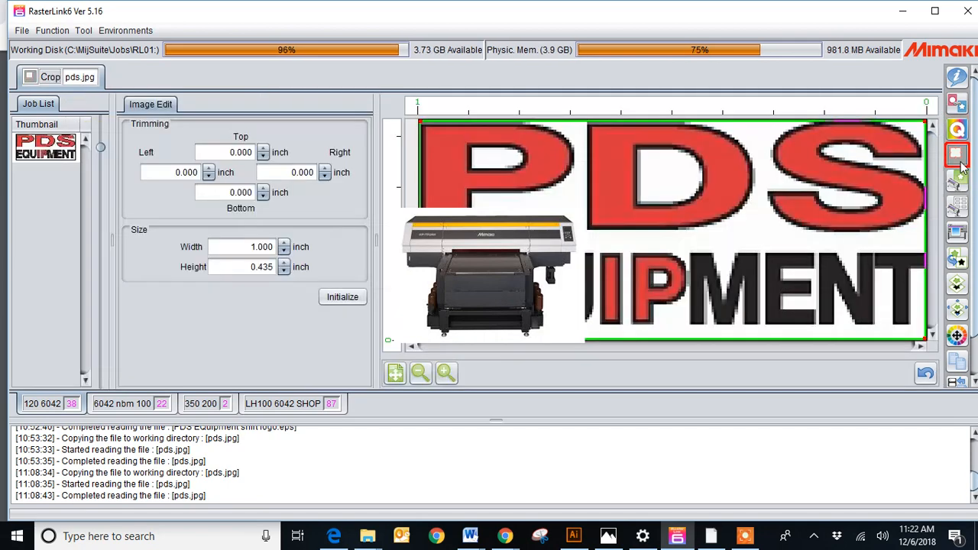
{"action": "left_click", "coordinate": [960, 75]}
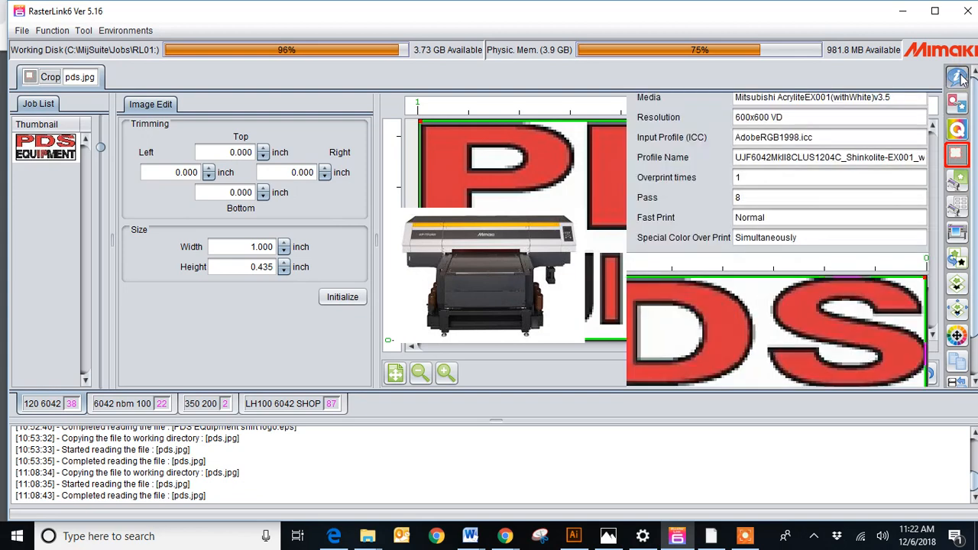
{"action": "left_click", "coordinate": [466, 248]}
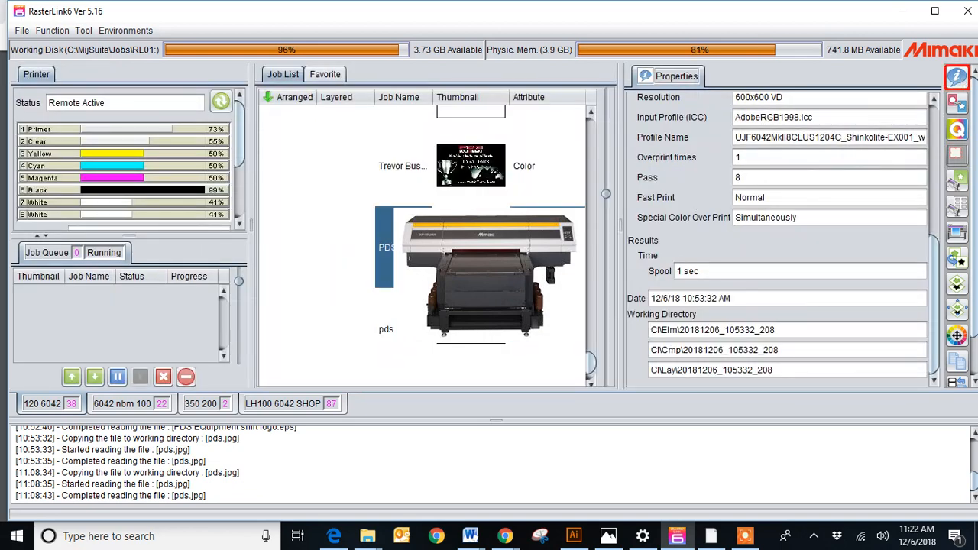
{"action": "left_click", "coordinate": [954, 157]}
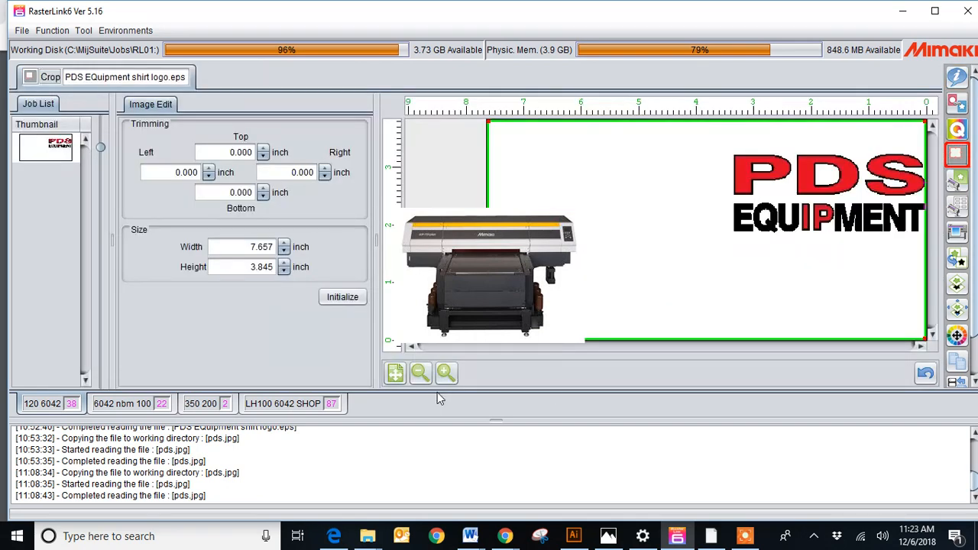
Step: Crop the shirt logo roughly to its artwork, trimming about 0.515 inch off the top, 4.230 inch left and 1.799 inch off the bottom
{"action": "left_click", "coordinate": [417, 375]}
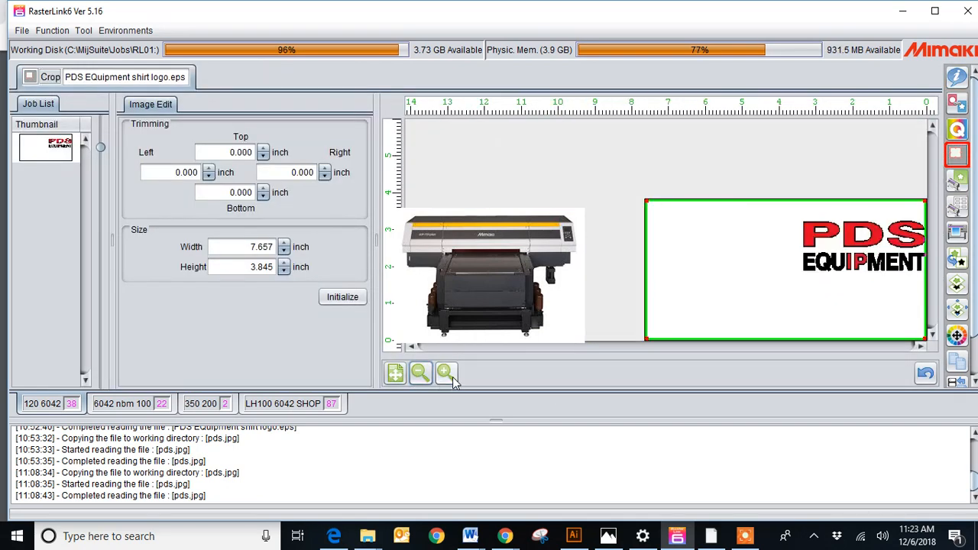
{"action": "left_click", "coordinate": [449, 376]}
{"action": "left_click", "coordinate": [420, 373]}
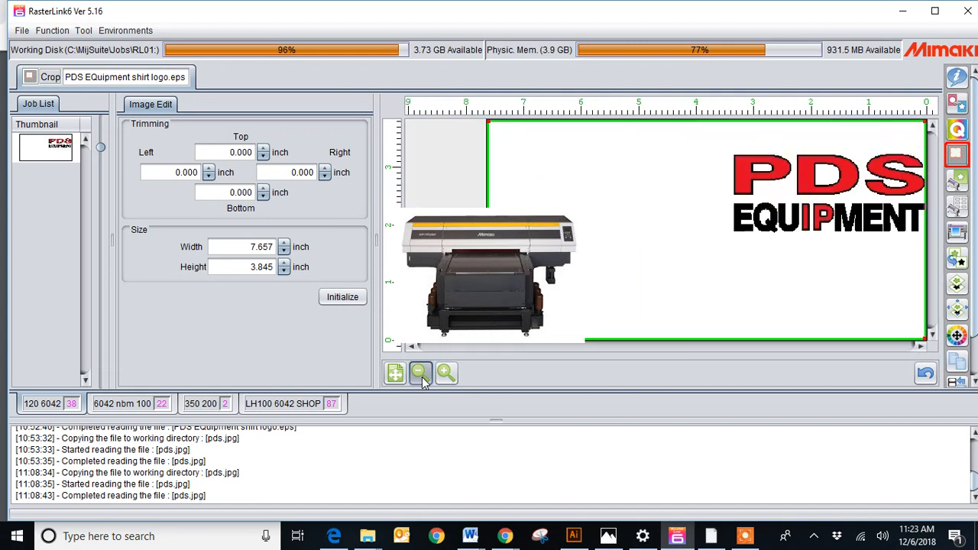
{"action": "left_click", "coordinate": [420, 373]}
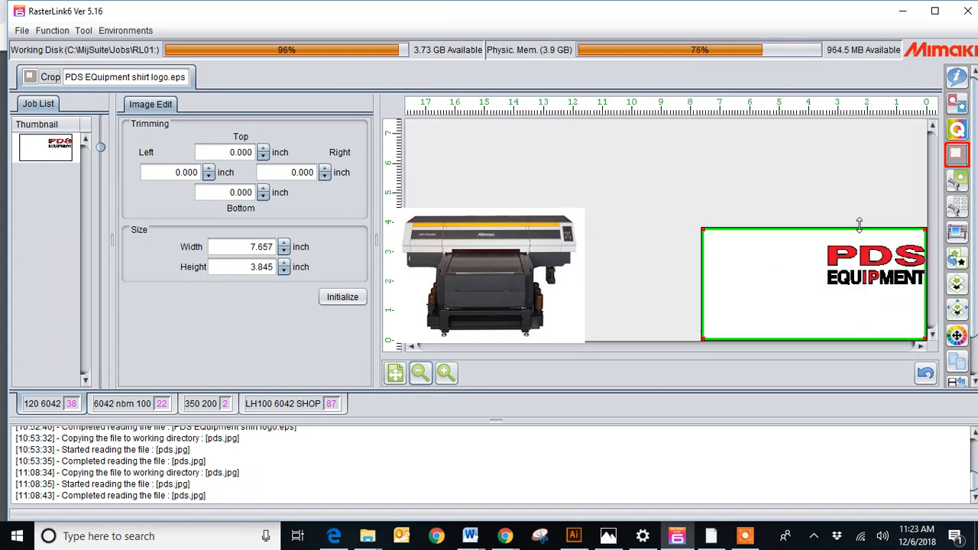
{"action": "left_click_drag", "start_coordinate": [859, 223], "coordinate": [861, 242]}
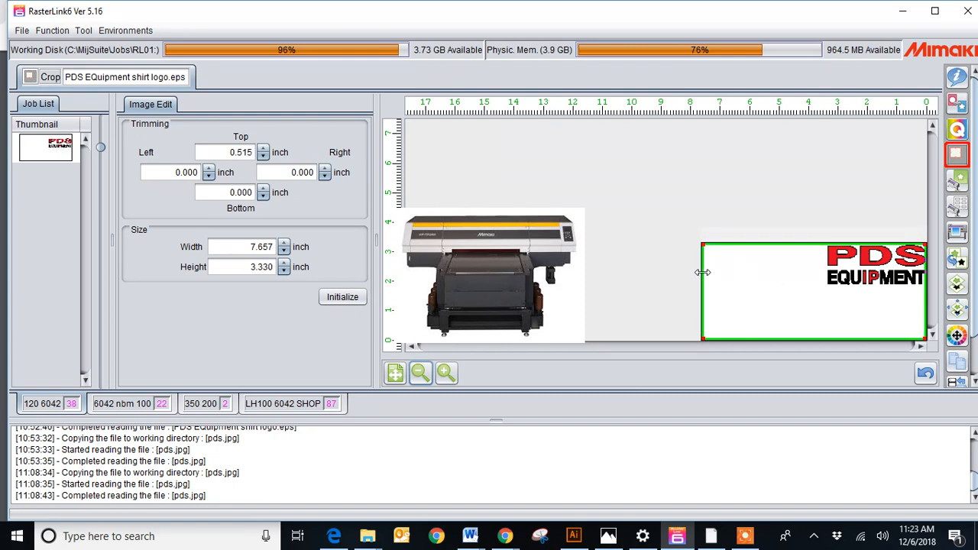
{"action": "left_click_drag", "start_coordinate": [702, 272], "coordinate": [822, 271]}
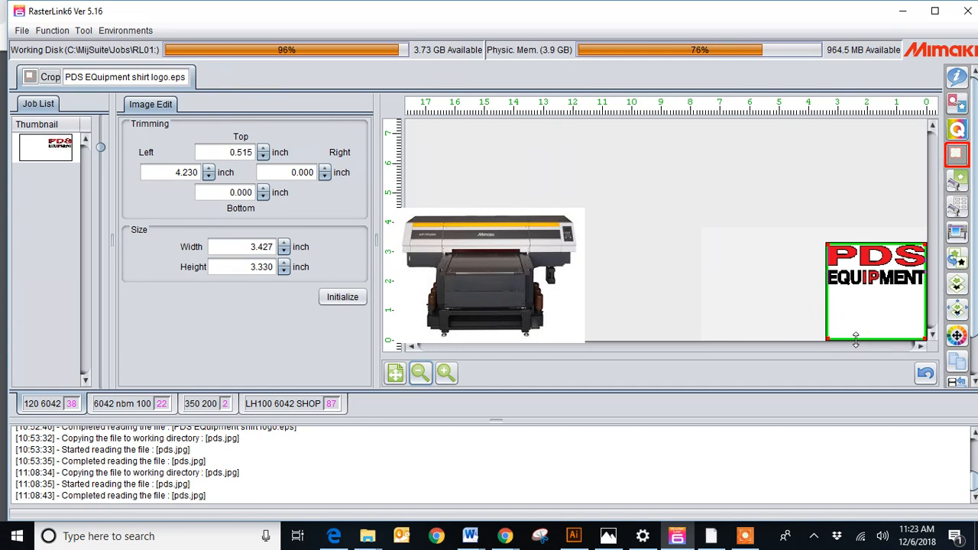
{"action": "left_click_drag", "start_coordinate": [854, 338], "coordinate": [845, 289]}
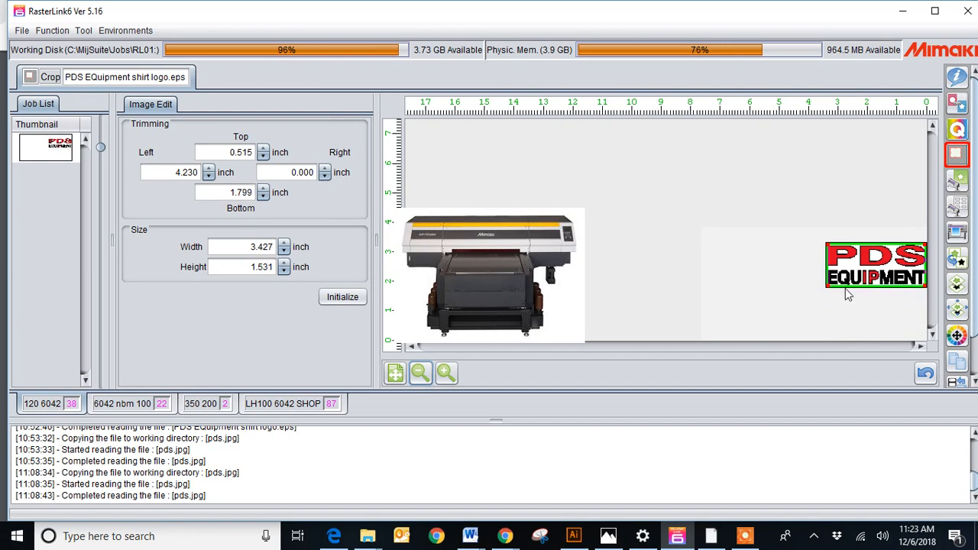
Step: Tighten the logo's crop to about 1.830 inch at the bottom and 4.283 inch on the left
{"action": "left_click", "coordinate": [449, 372]}
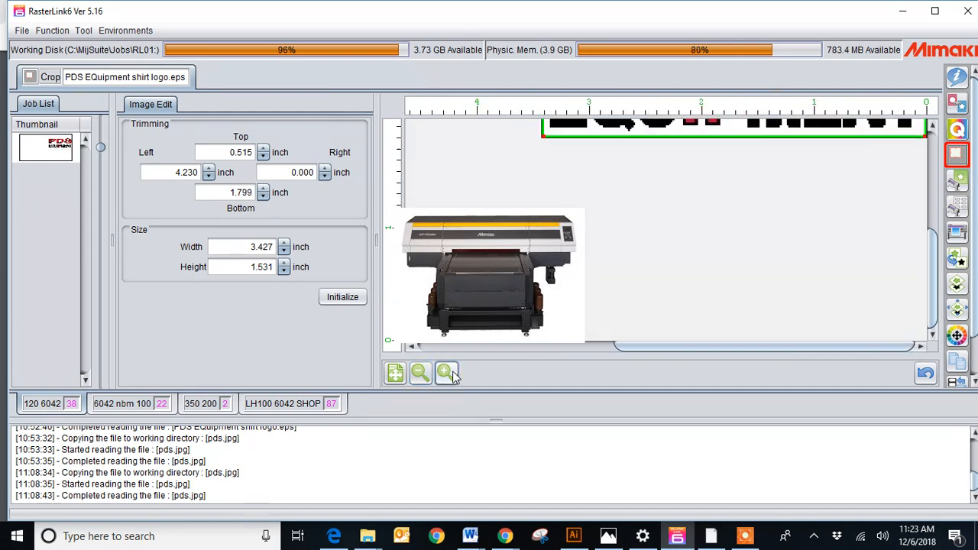
{"action": "left_click_drag", "start_coordinate": [931, 290], "coordinate": [764, 217]}
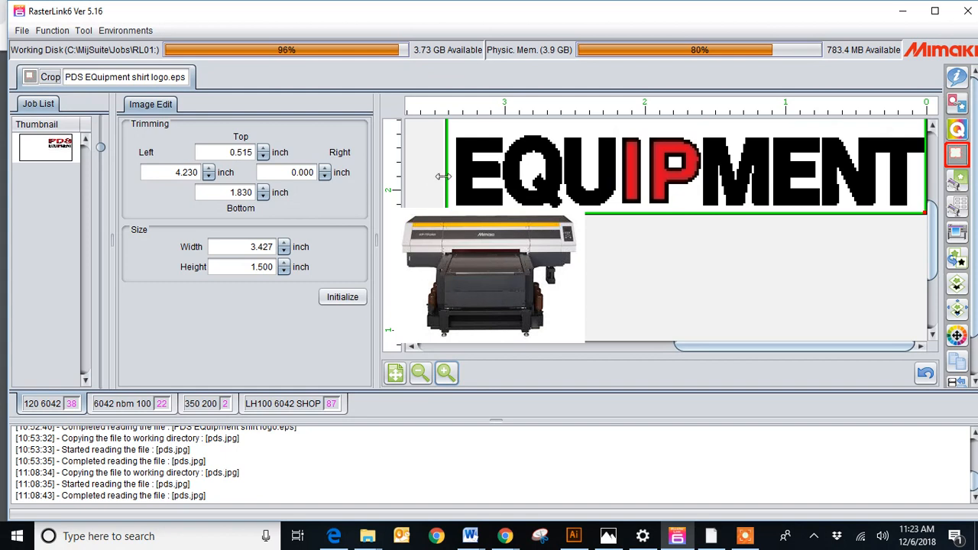
{"action": "left_click_drag", "start_coordinate": [446, 178], "coordinate": [452, 177]}
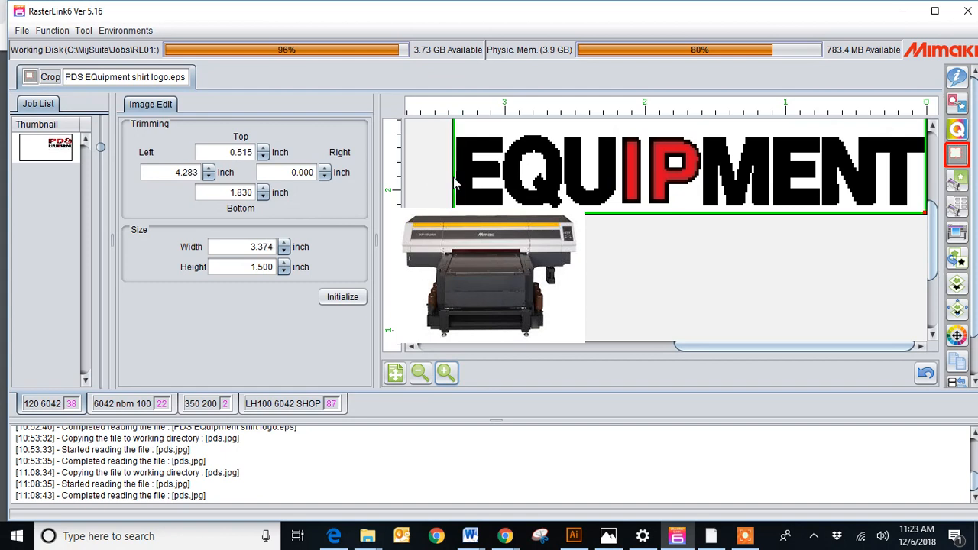
{"action": "left_click", "coordinate": [420, 375]}
{"action": "left_click", "coordinate": [420, 374]}
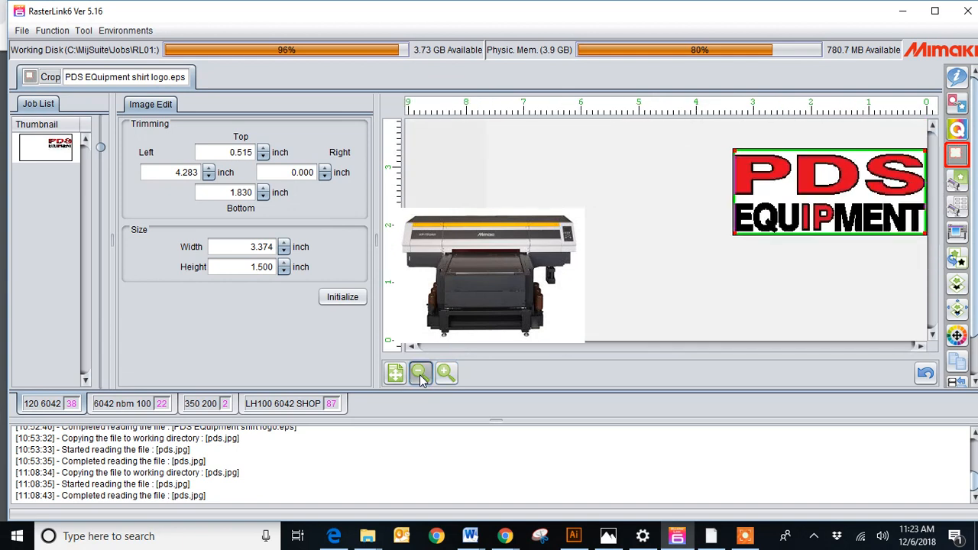
{"action": "left_click", "coordinate": [419, 374]}
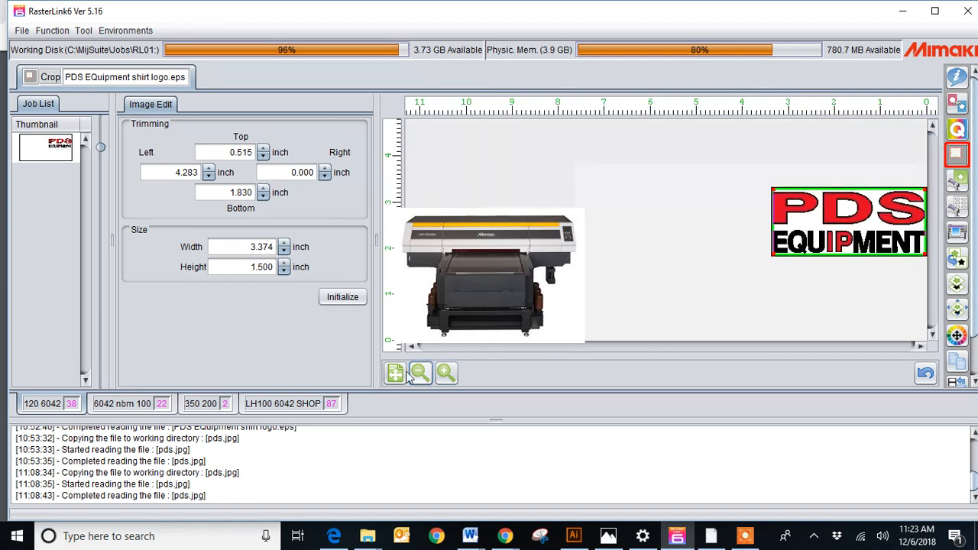
Step: Reset the shirt logo's crop, re-trim about 0.501 inch off the top, 4.048 inch left and 0.653 inch bottom, and open its General Print layout
{"action": "left_click", "coordinate": [342, 297]}
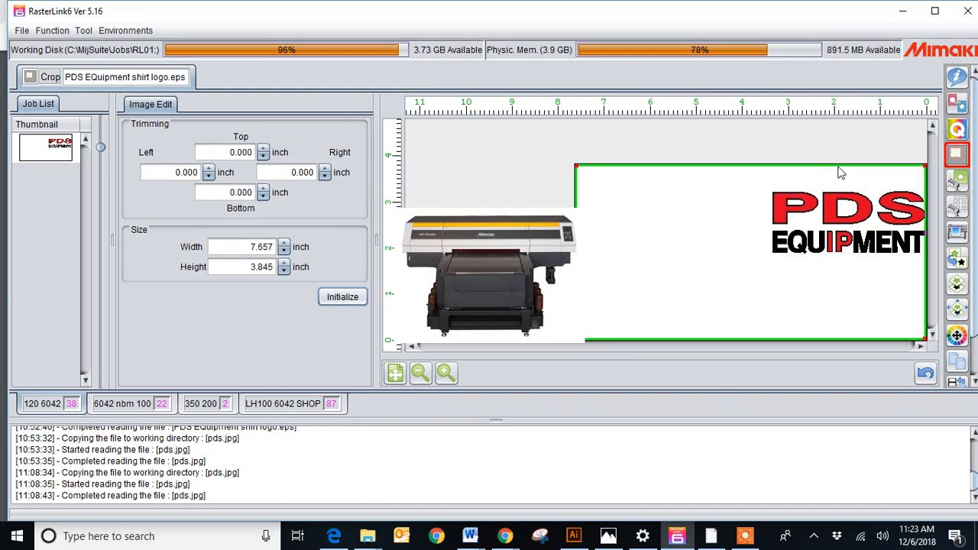
{"action": "left_click_drag", "start_coordinate": [810, 163], "coordinate": [813, 185]}
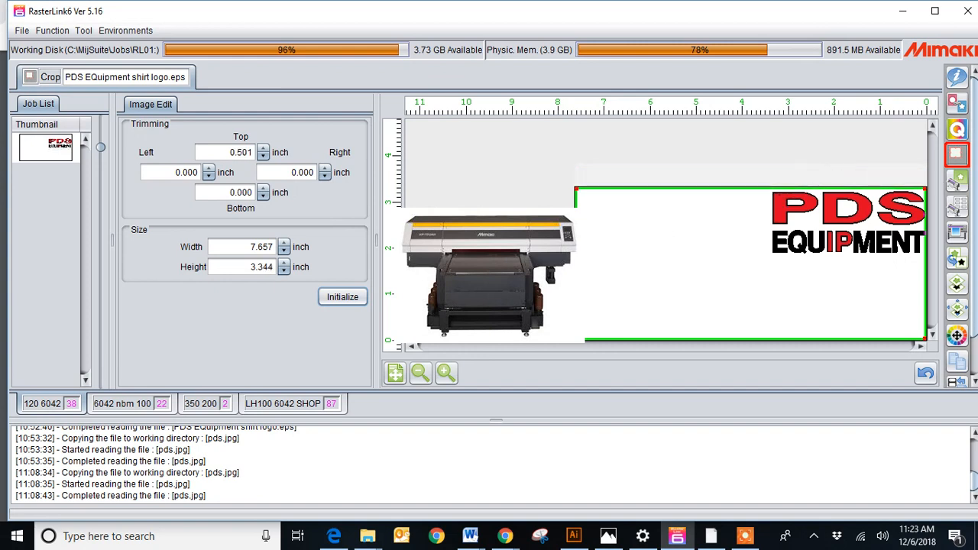
{"action": "left_click_drag", "start_coordinate": [577, 252], "coordinate": [763, 272]}
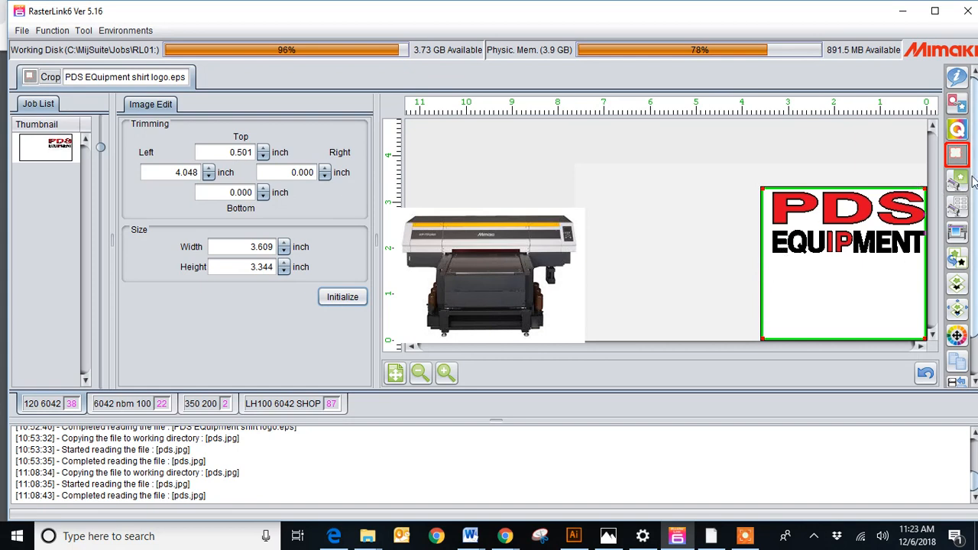
{"action": "left_click_drag", "start_coordinate": [824, 341], "coordinate": [824, 310]}
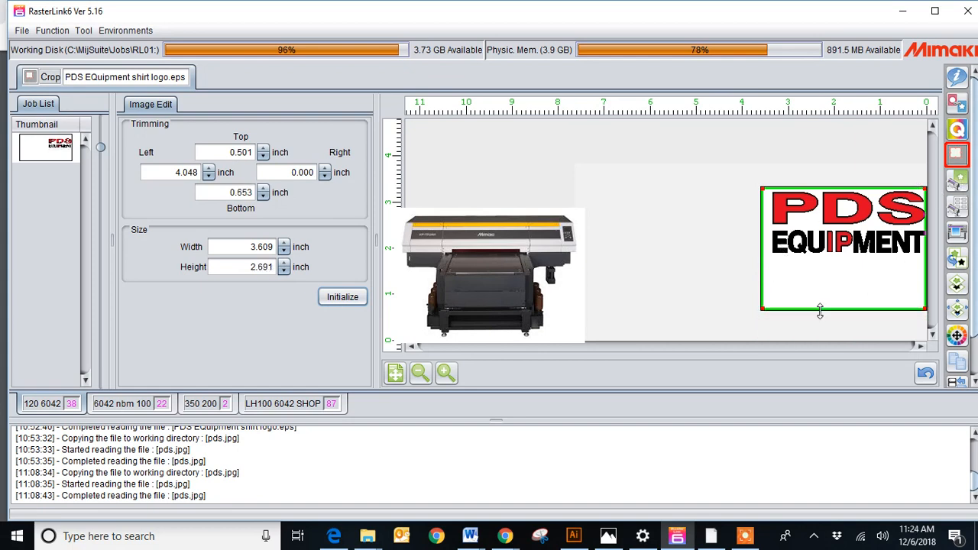
{"action": "left_click", "coordinate": [956, 179]}
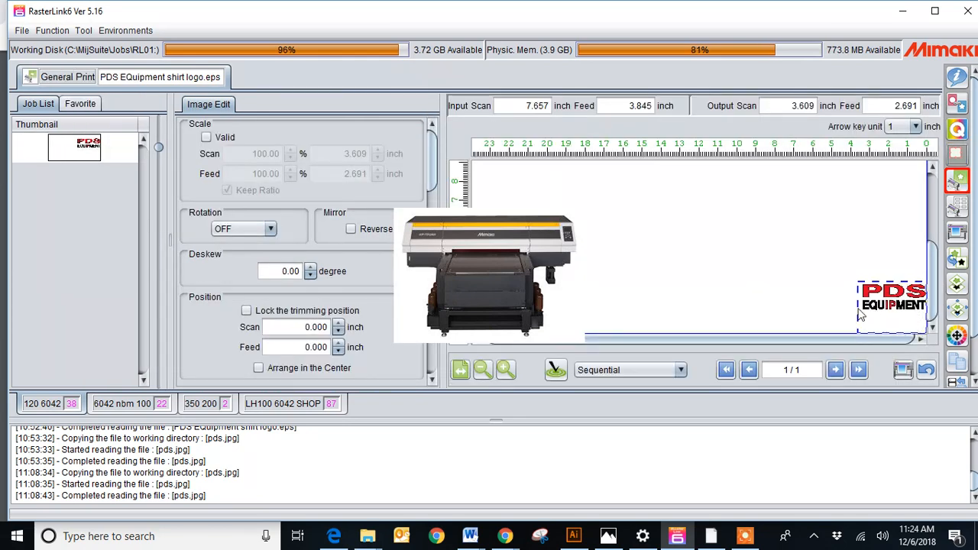
Step: Reset the shirt logo's crop to the full image and view it in the General Print layout
{"action": "left_click", "coordinate": [956, 156]}
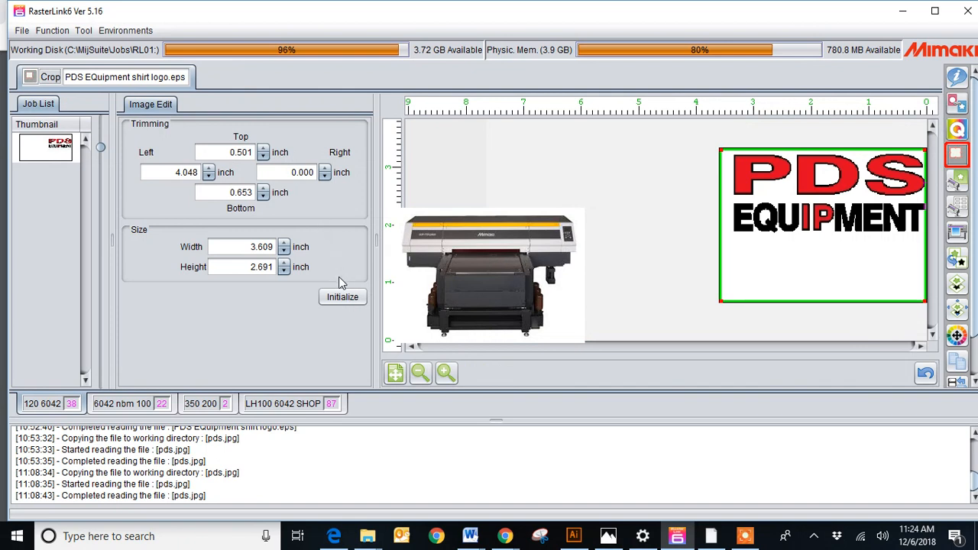
{"action": "left_click", "coordinate": [340, 298]}
{"action": "left_click", "coordinate": [959, 180]}
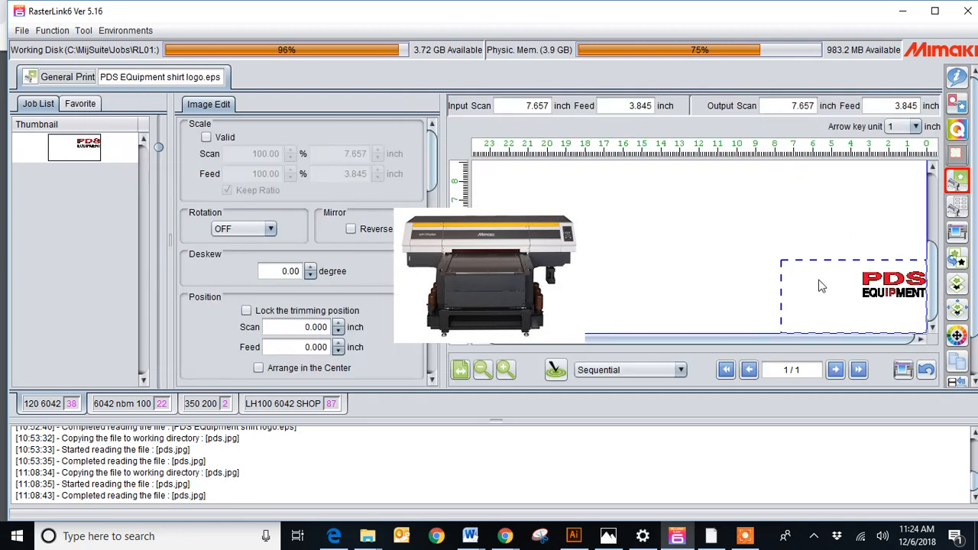
{"action": "left_click", "coordinate": [481, 370]}
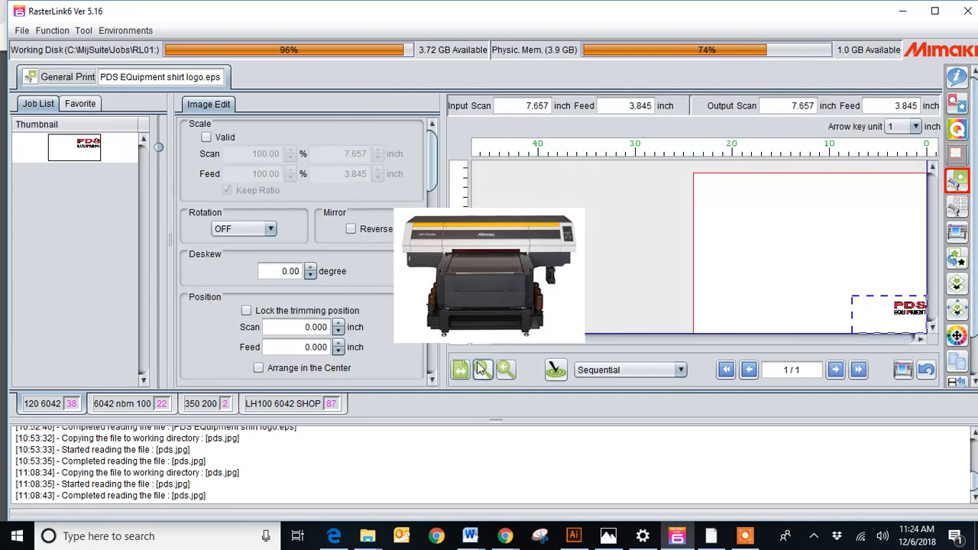
Step: Try a 3.000 inch top trim on the shirt logo and bring the value back to 0.000
{"action": "left_click", "coordinate": [955, 154]}
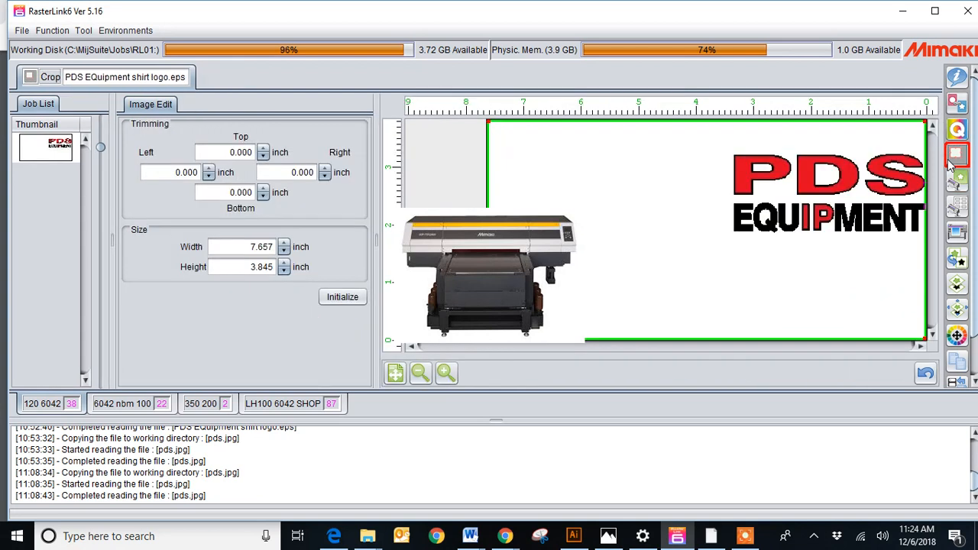
{"action": "left_click", "coordinate": [262, 152]}
{"action": "left_click", "coordinate": [263, 156]}
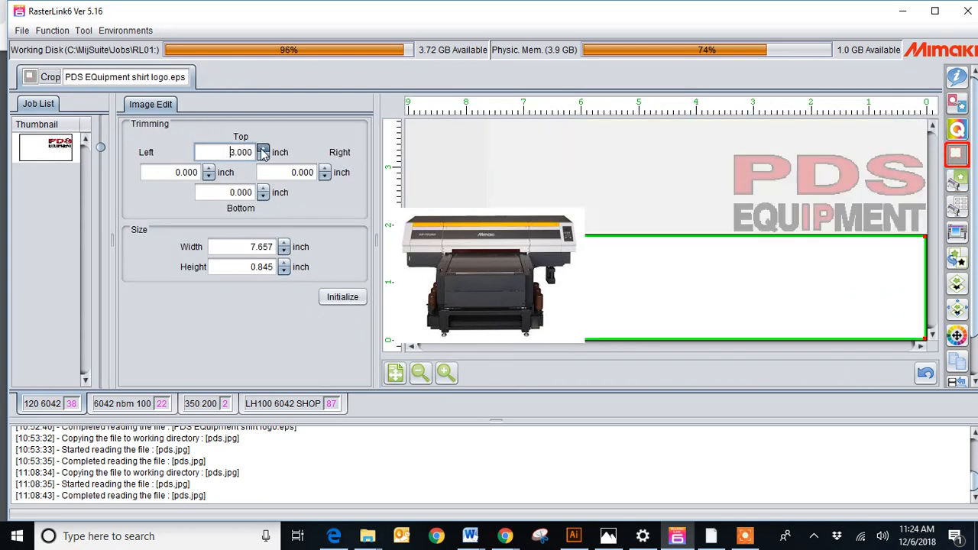
{"action": "left_click", "coordinate": [264, 156]}
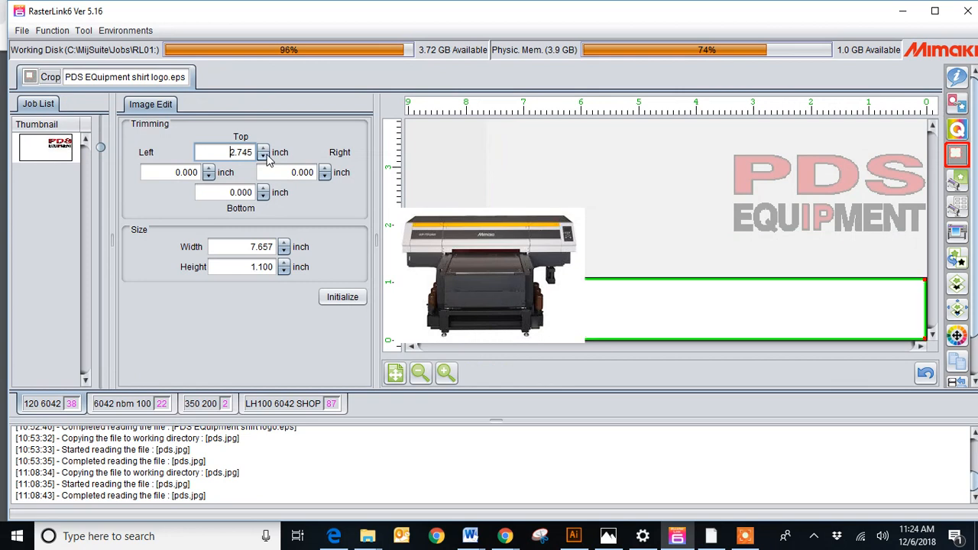
{"action": "left_click", "coordinate": [264, 156]}
{"action": "left_click", "coordinate": [263, 156]}
{"action": "left_click", "coordinate": [264, 156]}
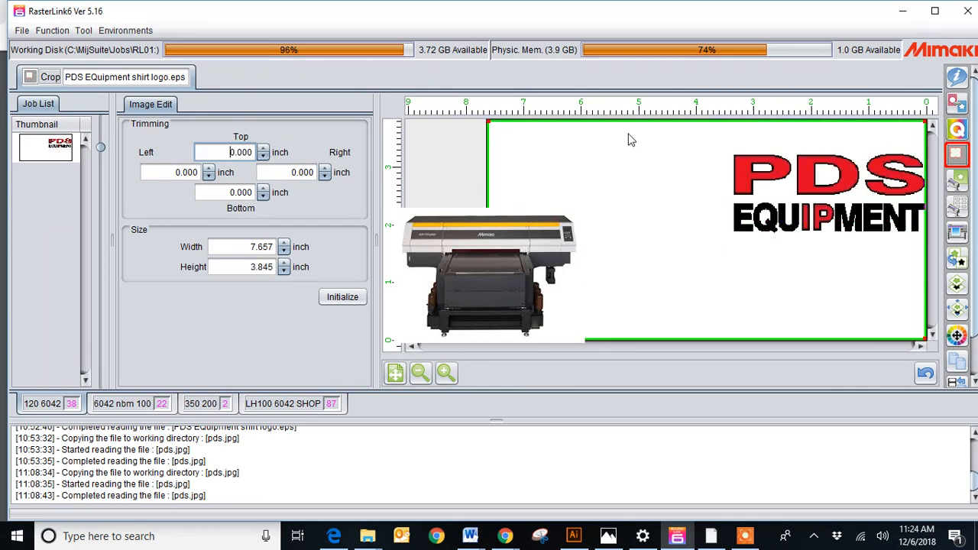
Step: Return to the job list, select the pds.jpg job and open its General Print settings
{"action": "left_click", "coordinate": [959, 180]}
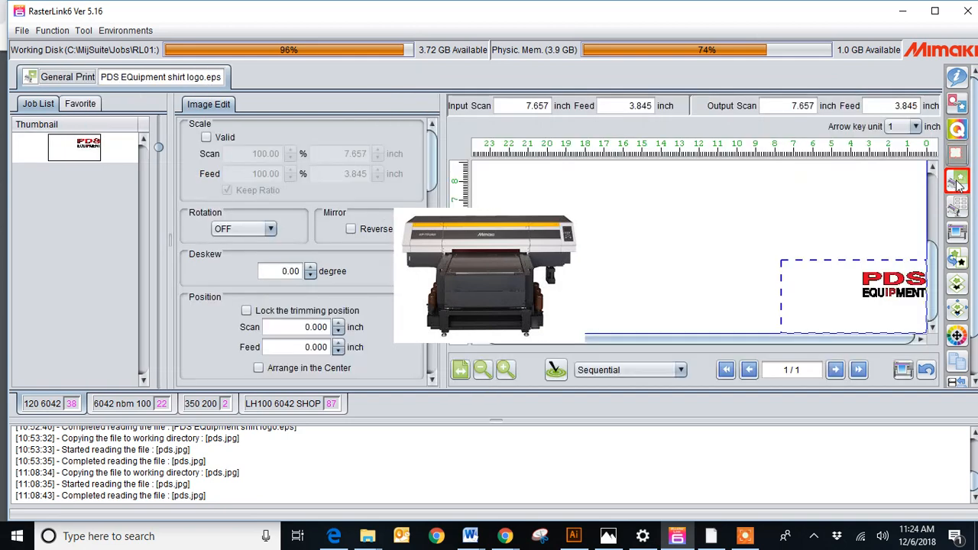
{"action": "left_click", "coordinate": [956, 77]}
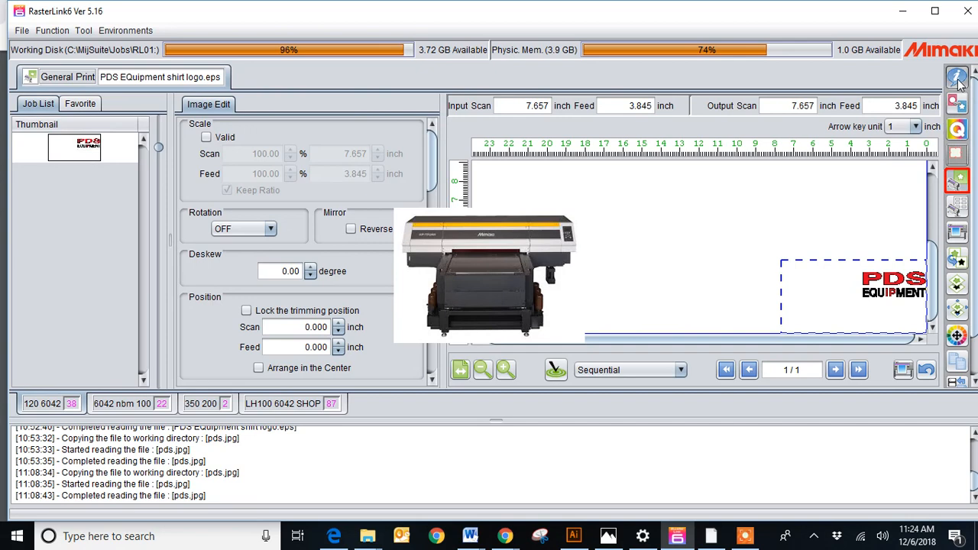
{"action": "left_click", "coordinate": [514, 353]}
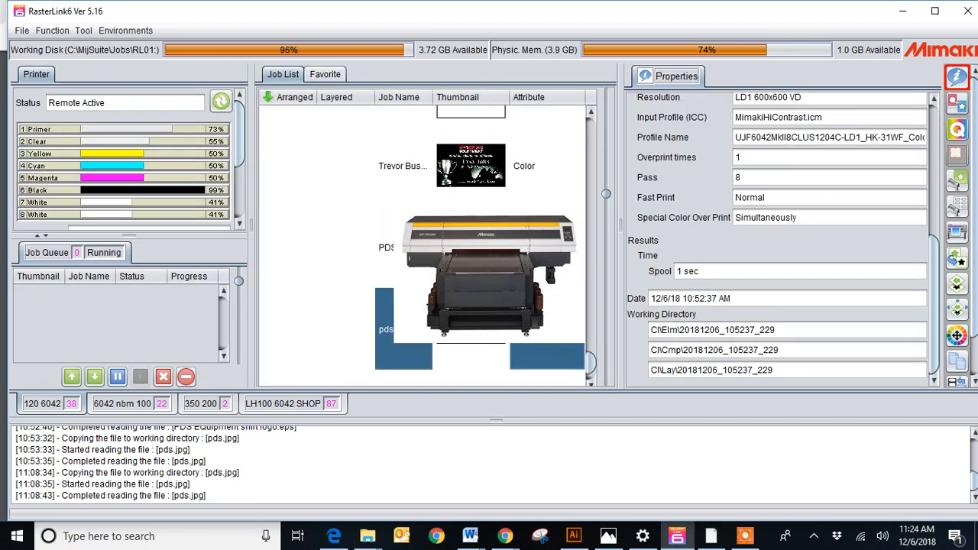
{"action": "left_click", "coordinate": [956, 183]}
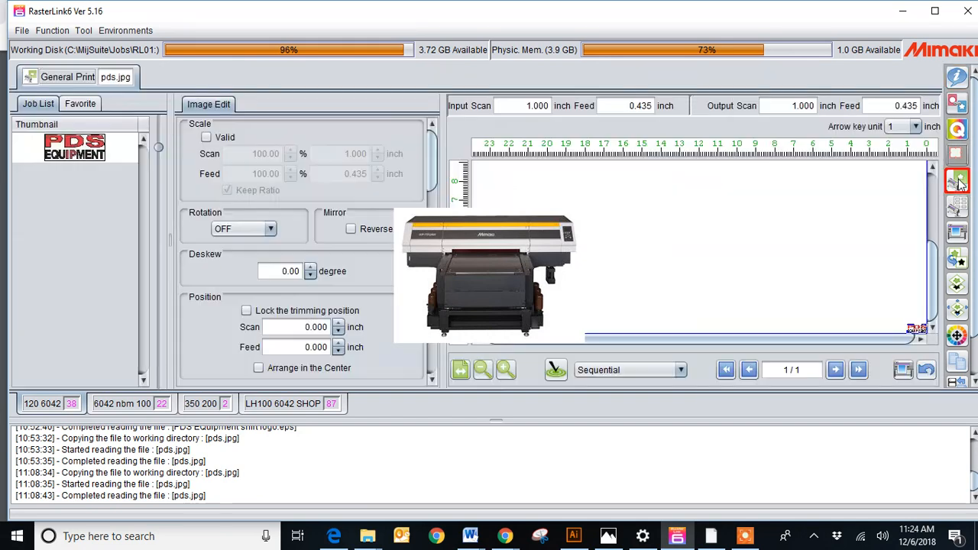
Step: Examine the size and placement of the pds.jpg logo up close and against the whole print area
{"action": "left_click", "coordinate": [505, 370]}
{"action": "left_click", "coordinate": [505, 370]}
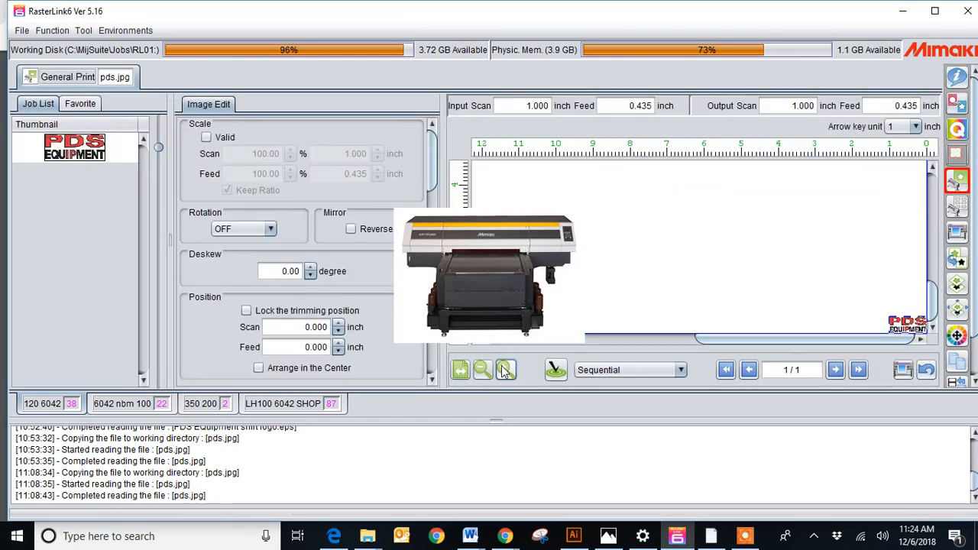
{"action": "left_click", "coordinate": [508, 370]}
{"action": "left_click", "coordinate": [480, 374]}
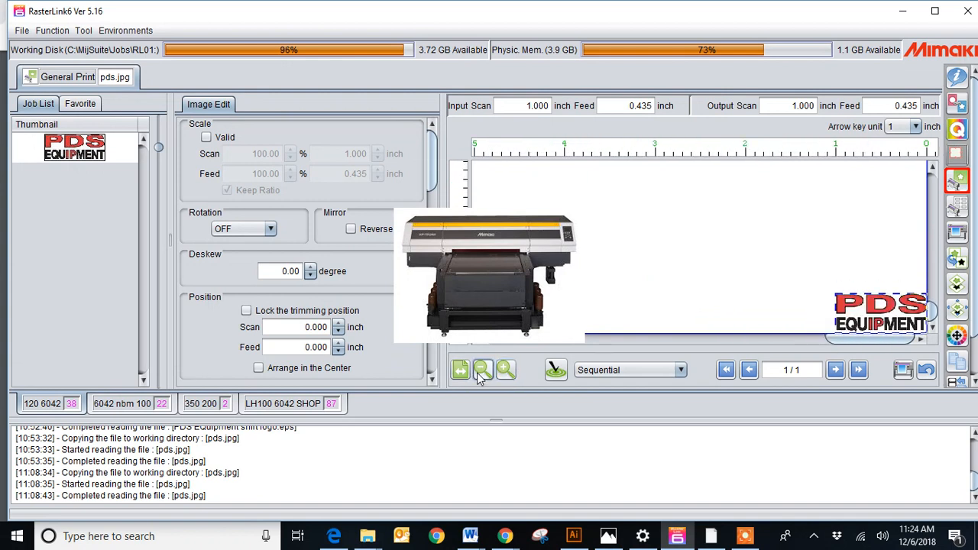
{"action": "left_click", "coordinate": [480, 374]}
{"action": "left_click", "coordinate": [480, 375]}
{"action": "left_click", "coordinate": [479, 374]}
{"action": "left_click", "coordinate": [479, 375]}
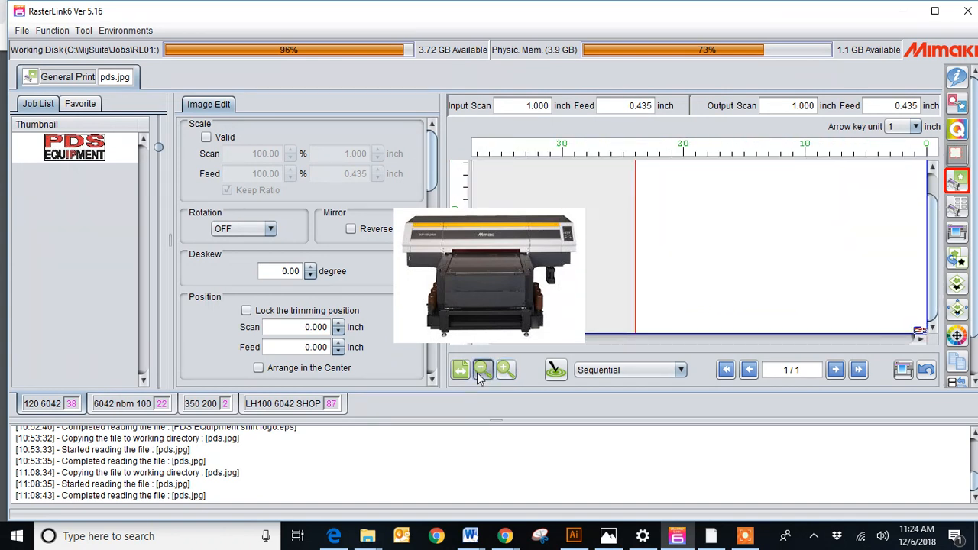
{"action": "left_click", "coordinate": [479, 374]}
{"action": "left_click", "coordinate": [480, 375]}
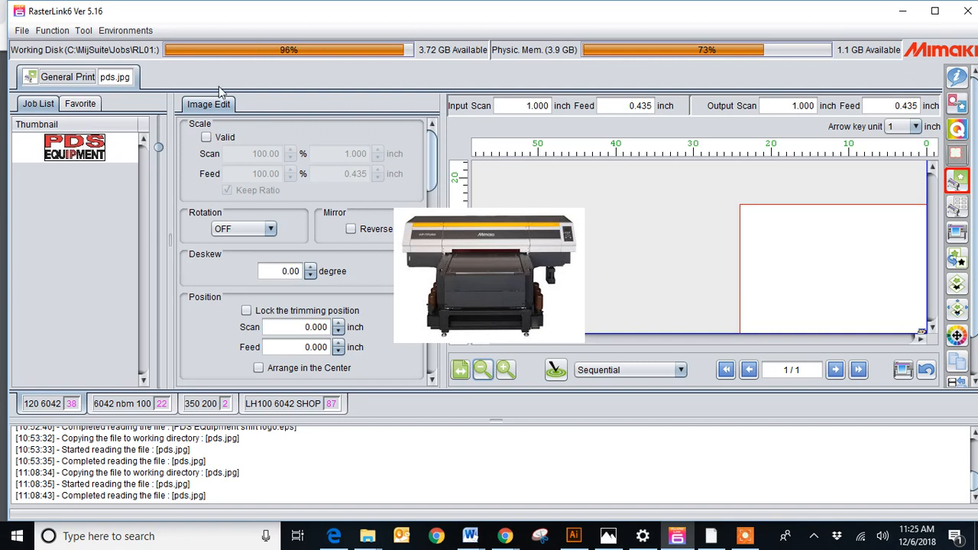
Step: Enable scaling for pds.jpg and enlarge its scan width to 13.000 inch with the ratio kept
{"action": "left_click", "coordinate": [206, 137]}
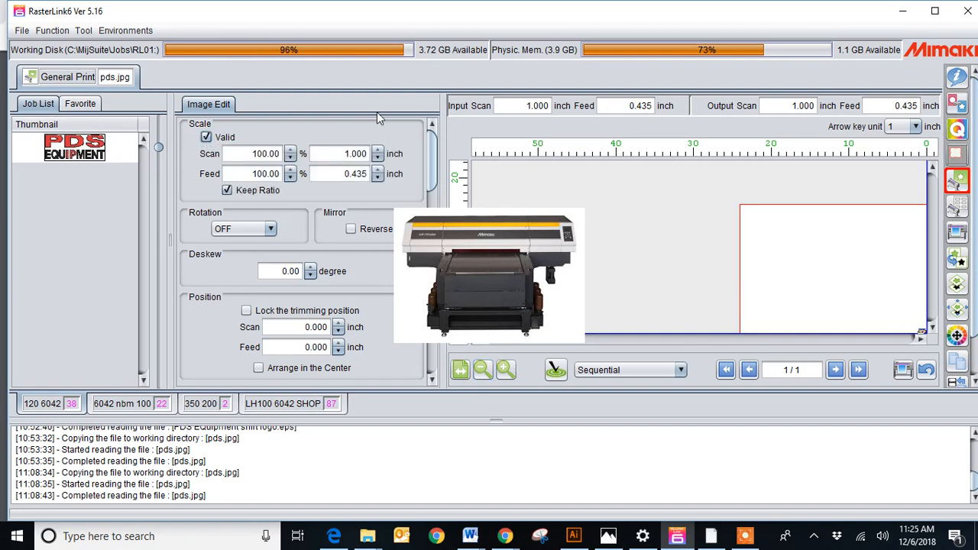
{"action": "left_click", "coordinate": [379, 153]}
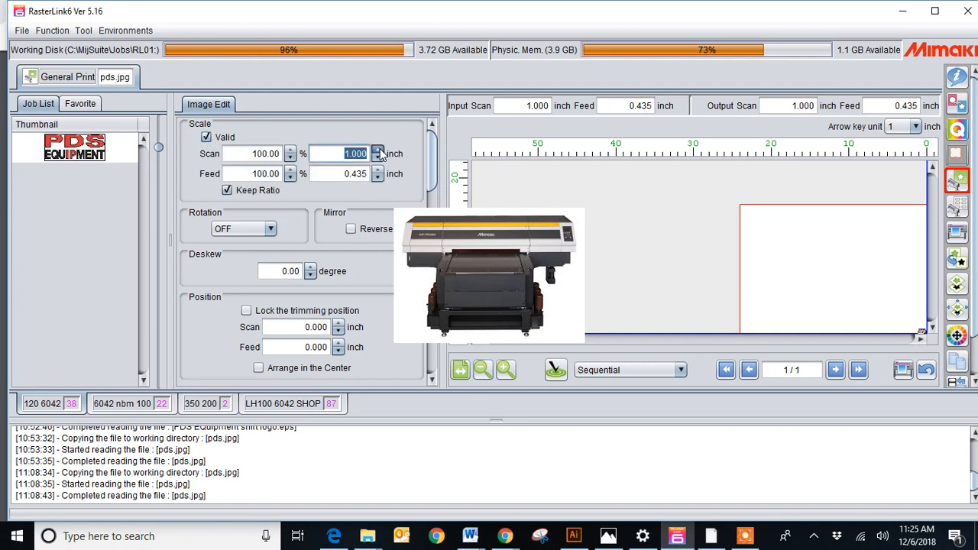
{"action": "left_click", "coordinate": [378, 153]}
{"action": "left_click", "coordinate": [379, 153]}
{"action": "left_click", "coordinate": [379, 154]}
{"action": "left_click", "coordinate": [379, 153]}
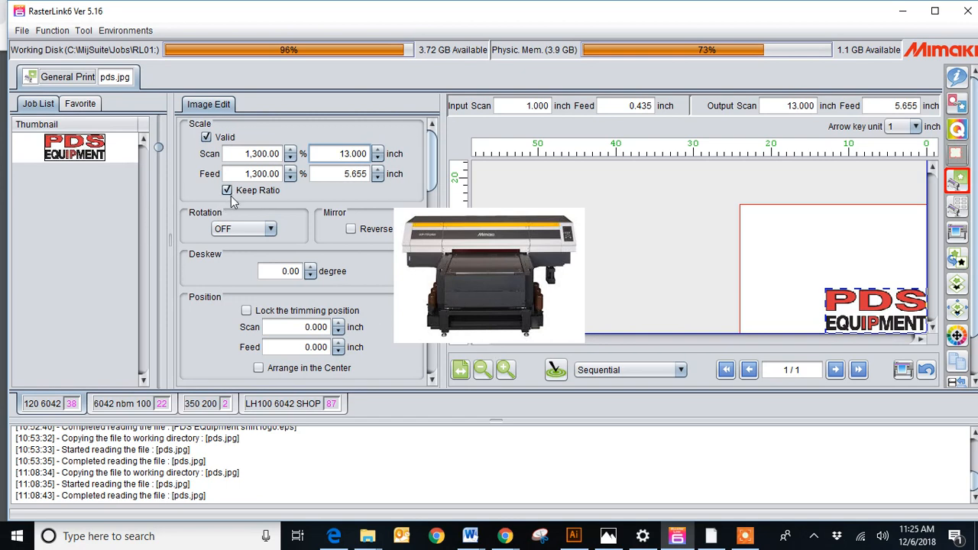
Step: Set the scan width of pds.jpg to 8.236 inch
{"action": "double_click", "coordinate": [367, 153]}
{"action": "key", "text": "BackSpace"}
{"action": "type", "text": "8.236"}
{"action": "key", "text": "Return"}
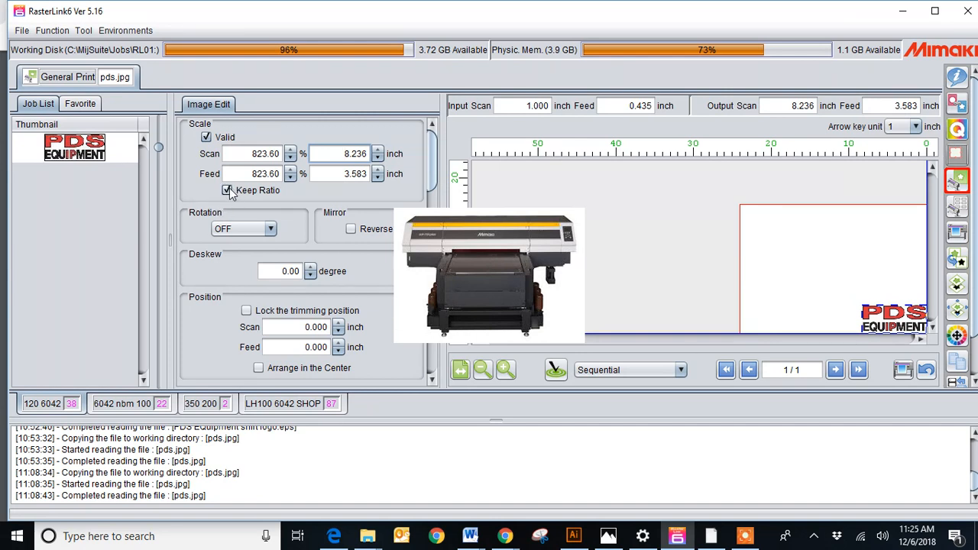
Step: Try a 90 degree rotation and a mirror reversal on the pds.jpg logo, returning each to off
{"action": "left_click", "coordinate": [255, 229]}
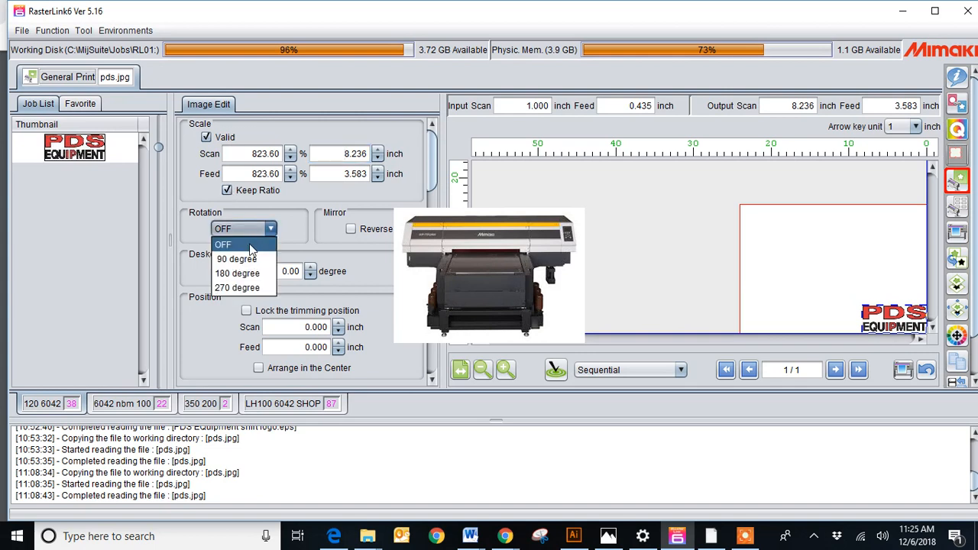
{"action": "left_click", "coordinate": [240, 258]}
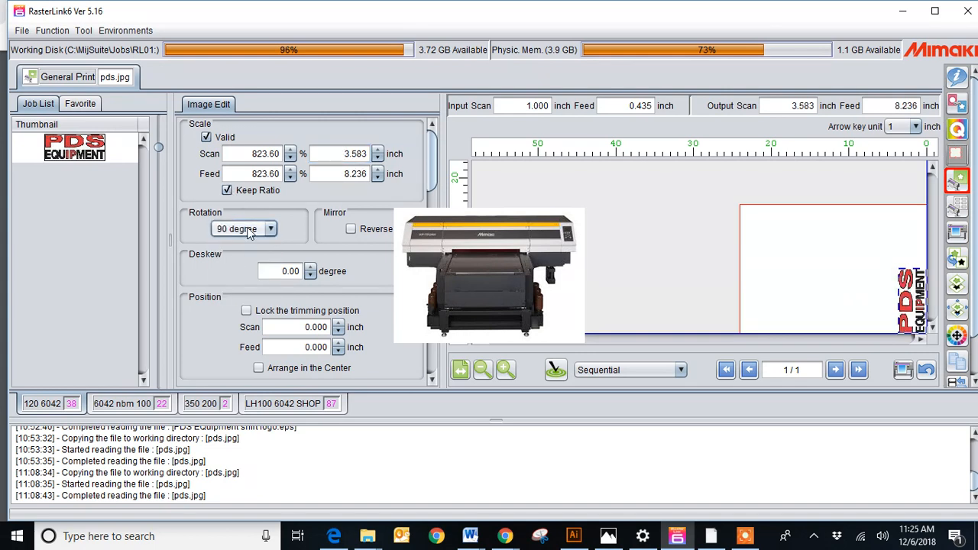
{"action": "left_click", "coordinate": [247, 230]}
{"action": "left_click", "coordinate": [253, 228]}
{"action": "left_click", "coordinate": [258, 231]}
{"action": "left_click", "coordinate": [255, 242]}
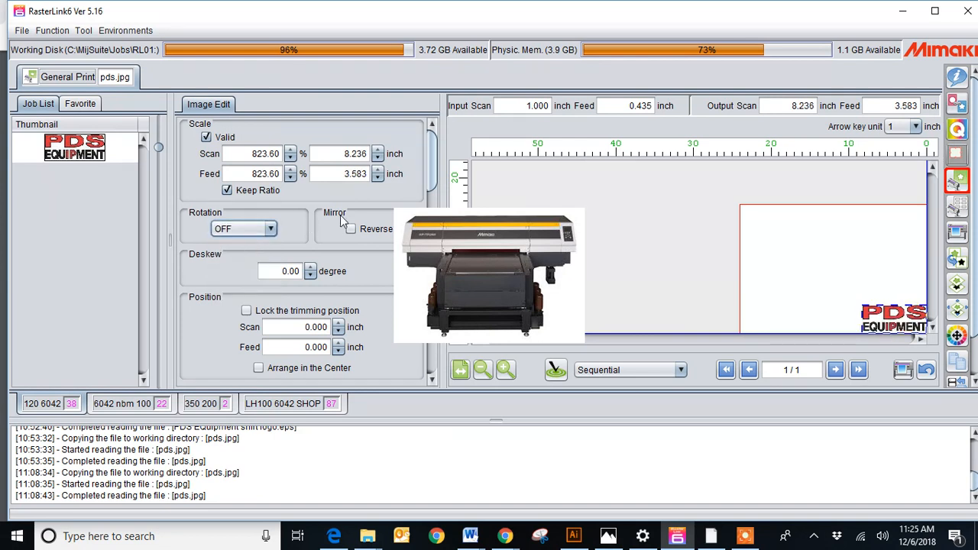
{"action": "left_click", "coordinate": [351, 231]}
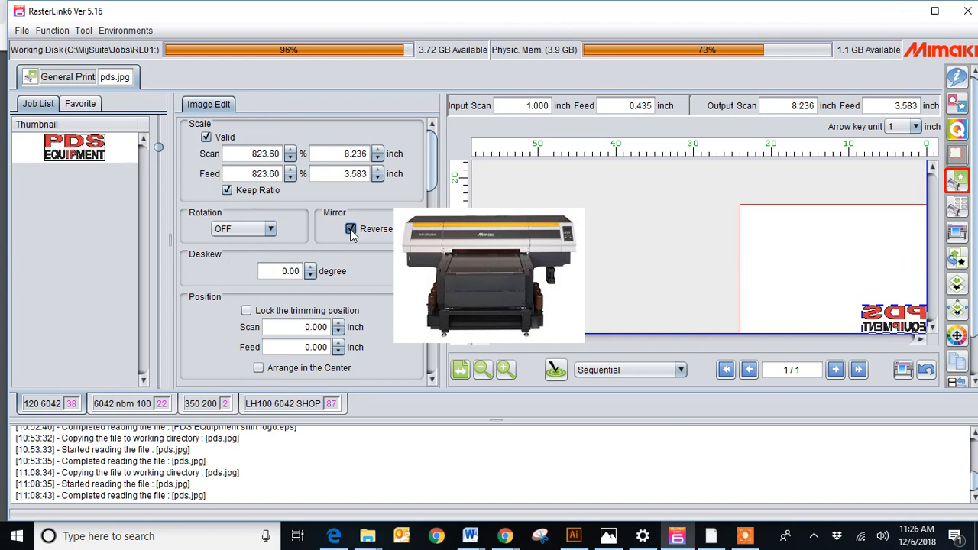
{"action": "left_click", "coordinate": [351, 230]}
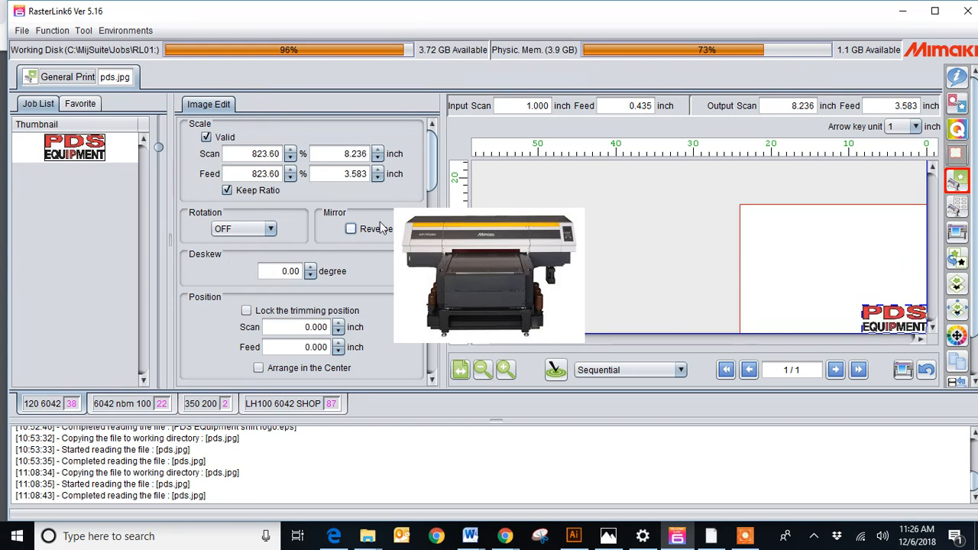
Step: Try deskewing the pds.jpg logo by 32.00 degrees and return the angle to 0.00
{"action": "left_click", "coordinate": [482, 370]}
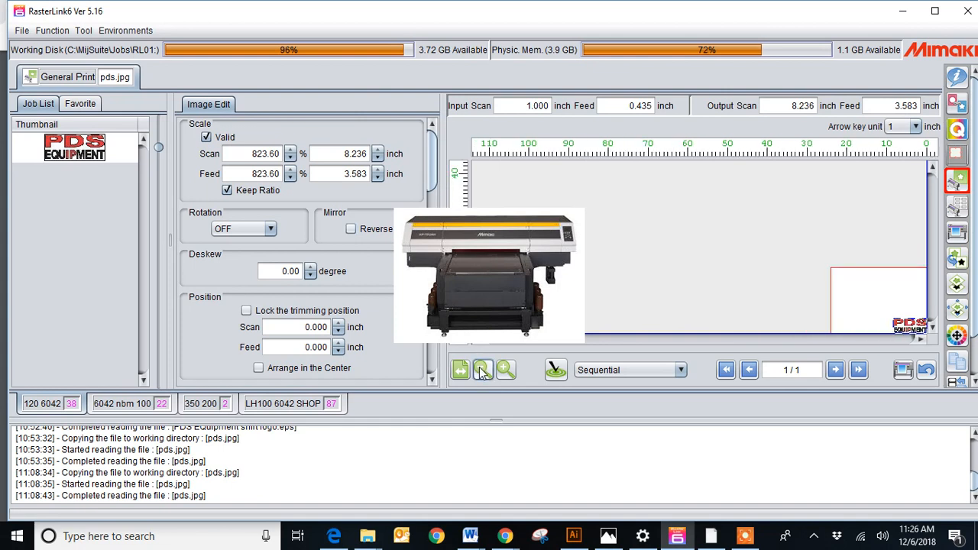
{"action": "left_click", "coordinate": [505, 370]}
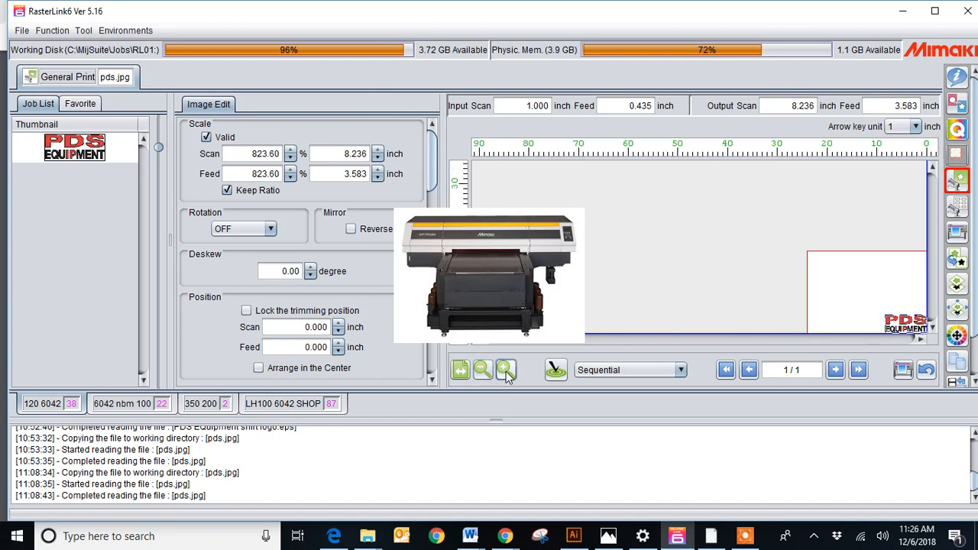
{"action": "left_click", "coordinate": [307, 267]}
{"action": "left_click", "coordinate": [309, 267]}
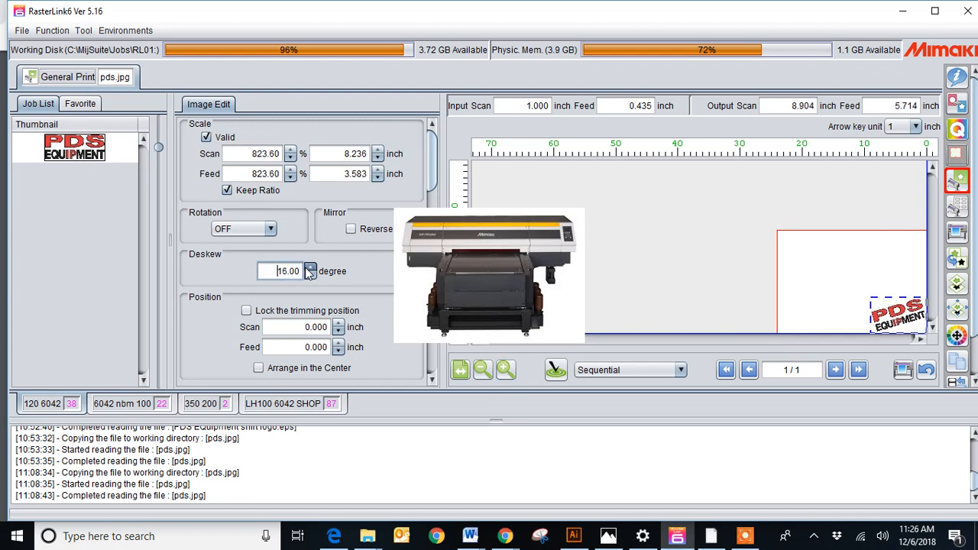
{"action": "left_click", "coordinate": [309, 267]}
{"action": "left_click", "coordinate": [308, 268]}
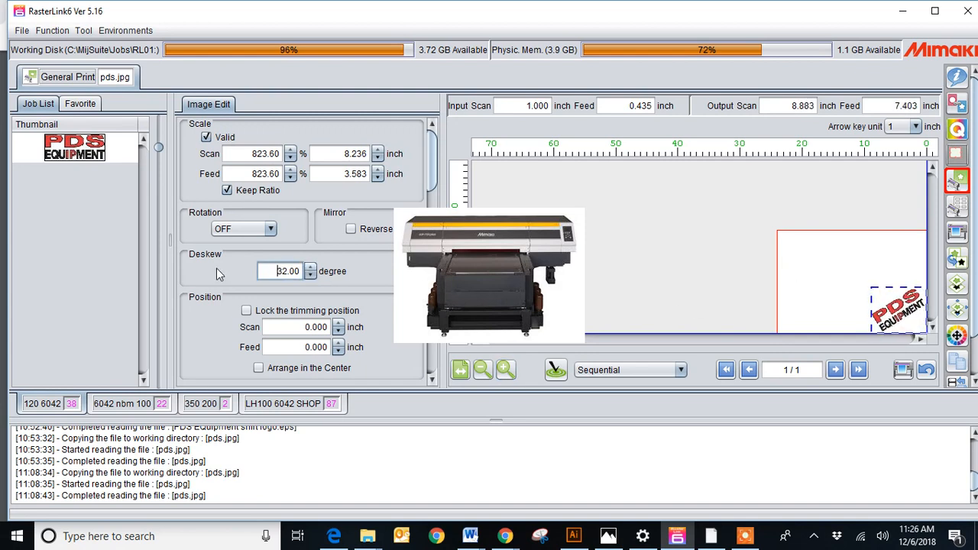
{"action": "left_click", "coordinate": [310, 275]}
{"action": "left_click", "coordinate": [311, 275]}
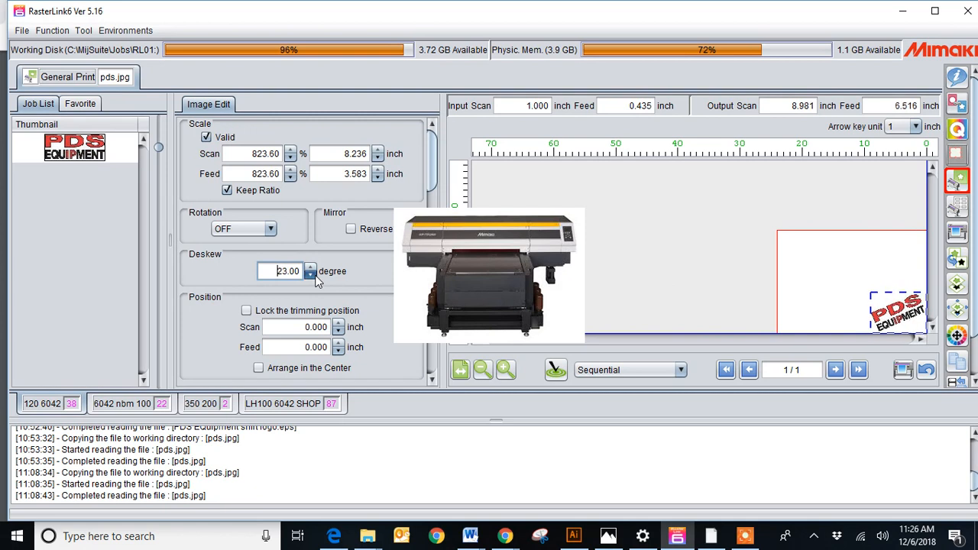
{"action": "left_click", "coordinate": [311, 275]}
{"action": "left_click", "coordinate": [311, 275]}
{"action": "left_click", "coordinate": [311, 275]}
{"action": "left_click", "coordinate": [311, 275]}
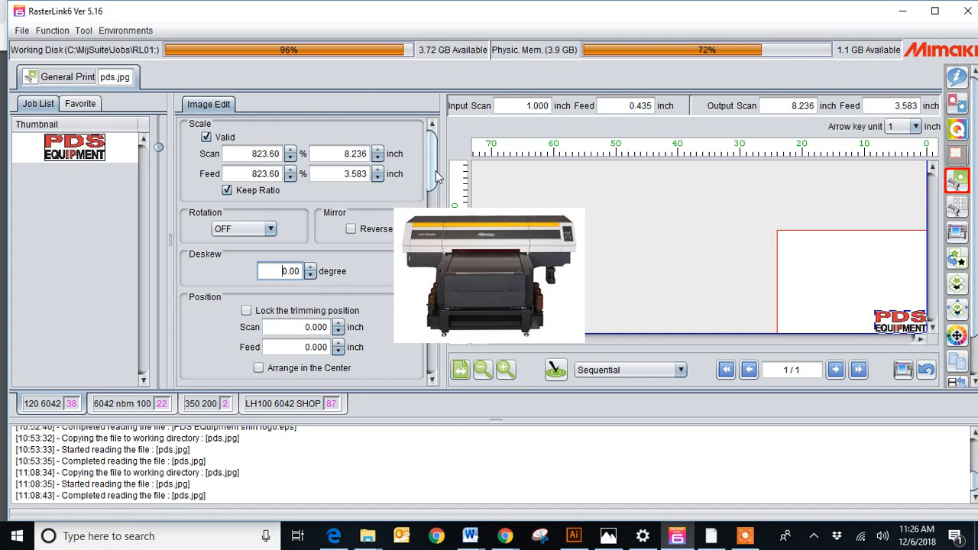
Step: Offset the pds.jpg logo's position to 7.000 inch in scan and 4.000 inch in feed
{"action": "left_click_drag", "start_coordinate": [435, 170], "coordinate": [436, 176]}
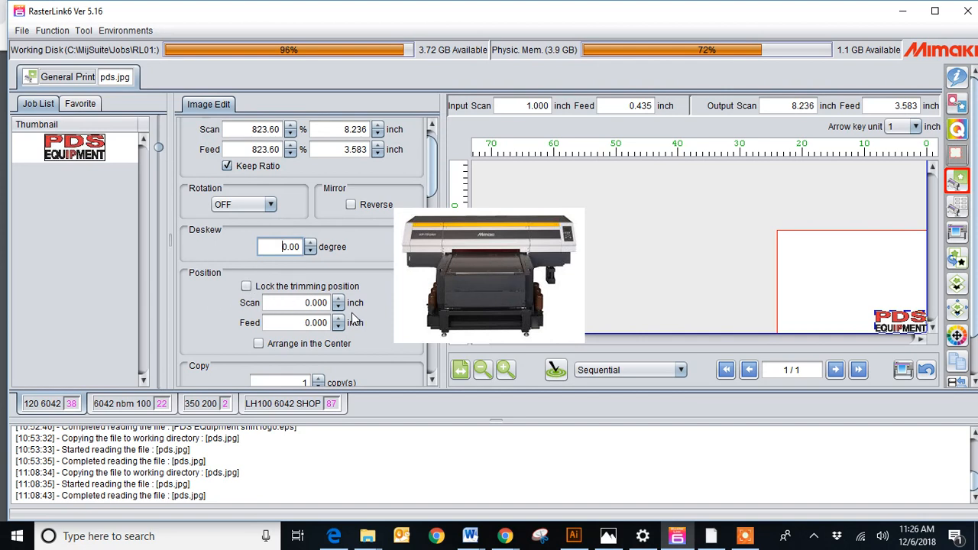
{"action": "left_click", "coordinate": [484, 370]}
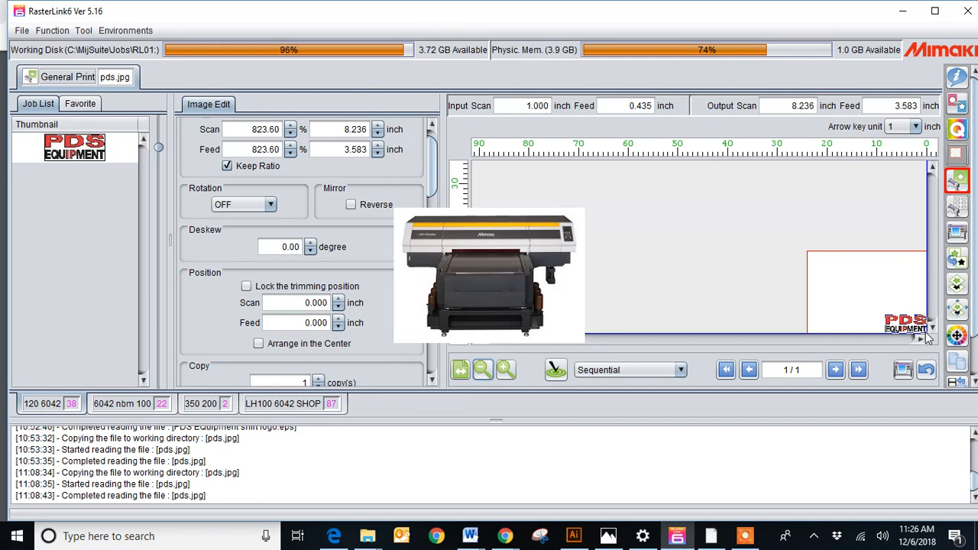
{"action": "left_click", "coordinate": [339, 299]}
{"action": "left_click", "coordinate": [341, 299]}
{"action": "left_click", "coordinate": [341, 299]}
{"action": "left_click", "coordinate": [341, 299]}
{"action": "left_click", "coordinate": [341, 300]}
{"action": "left_click", "coordinate": [341, 299]}
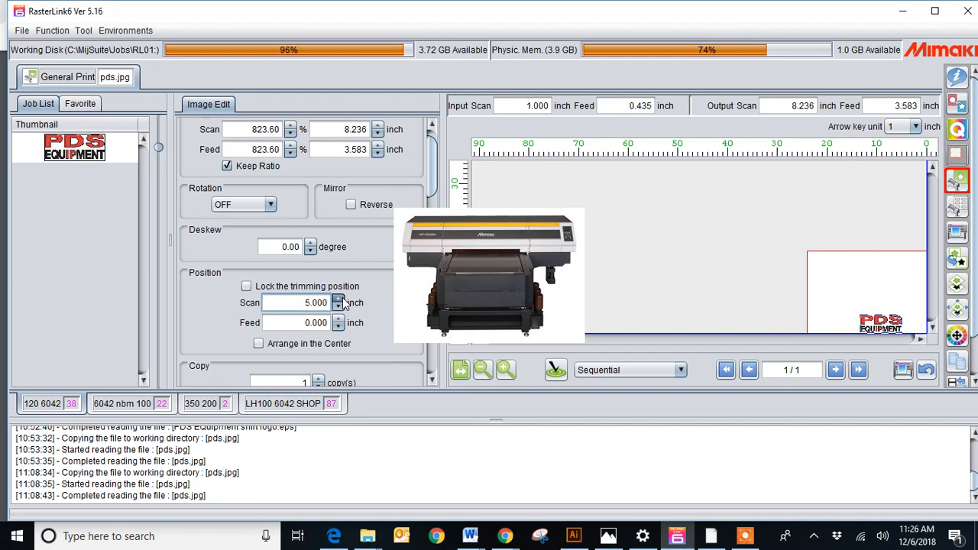
{"action": "left_click", "coordinate": [340, 300]}
{"action": "left_click", "coordinate": [338, 319]}
{"action": "left_click", "coordinate": [338, 318]}
{"action": "left_click", "coordinate": [337, 319]}
{"action": "left_click", "coordinate": [338, 318]}
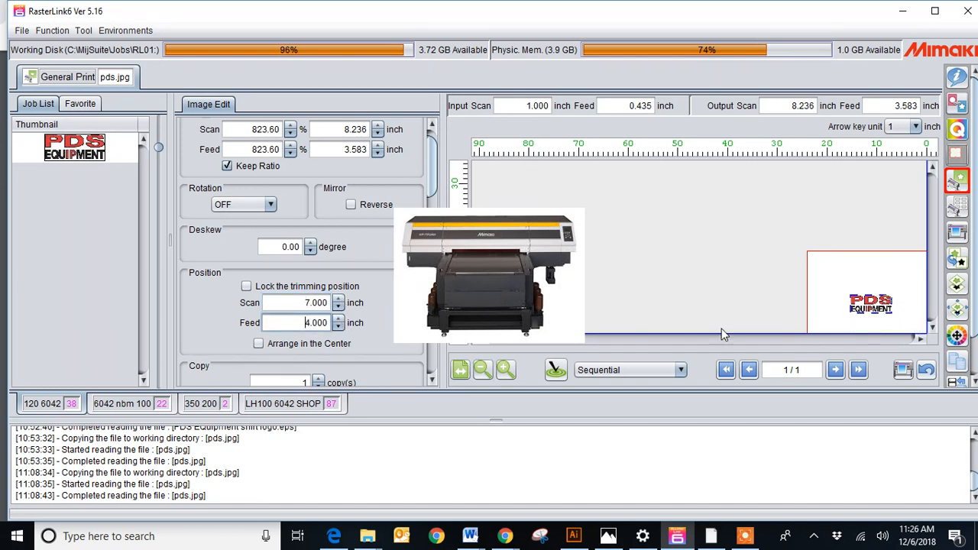
Step: Move the pds.jpg logo freehand on the media to about 6.1 inch scan and 6.6 inch feed
{"action": "left_click_drag", "start_coordinate": [861, 308], "coordinate": [866, 291]}
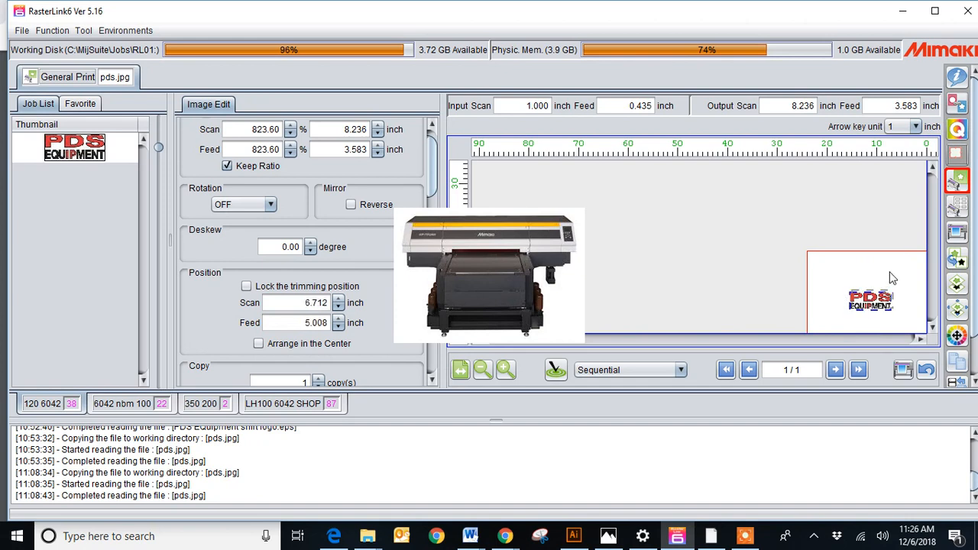
{"action": "mouse_move", "coordinate": [885, 299]}
{"action": "left_mouse_down"}
{"action": "mouse_move", "coordinate": [902, 317]}
{"action": "mouse_move", "coordinate": [872, 316]}
{"action": "mouse_move", "coordinate": [896, 299]}
{"action": "mouse_move", "coordinate": [878, 284]}
{"action": "mouse_move", "coordinate": [869, 310]}
{"action": "mouse_move", "coordinate": [877, 296]}
{"action": "left_mouse_up"}
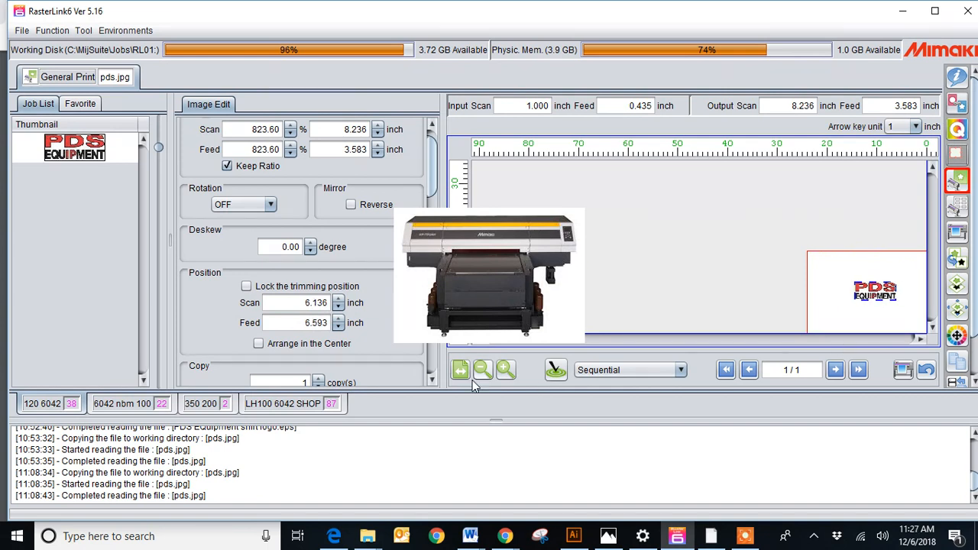
{"action": "left_click", "coordinate": [505, 371]}
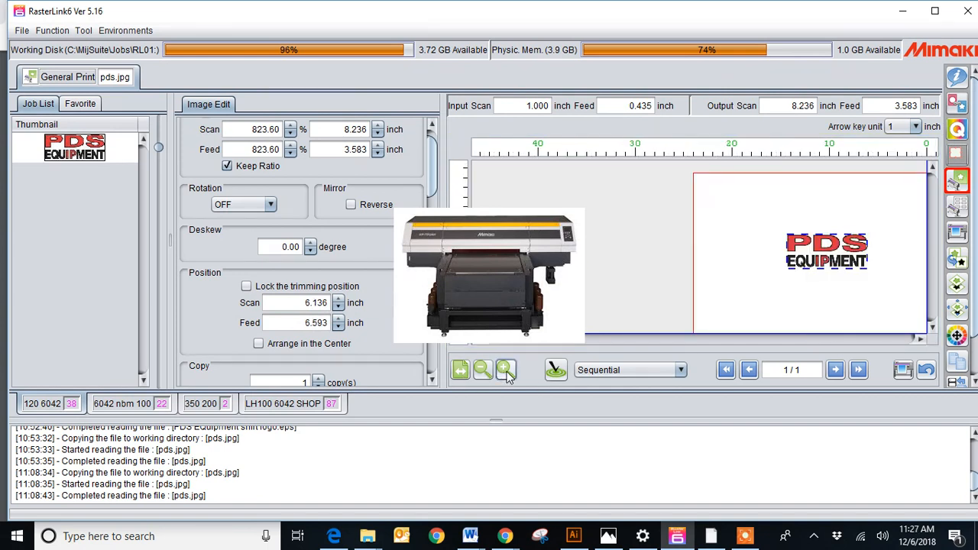
Step: Set the logo's position to exactly 3.000 inch in scan and 2.000 inch in feed
{"action": "double_click", "coordinate": [329, 302]}
{"action": "key", "text": "BackSpace"}
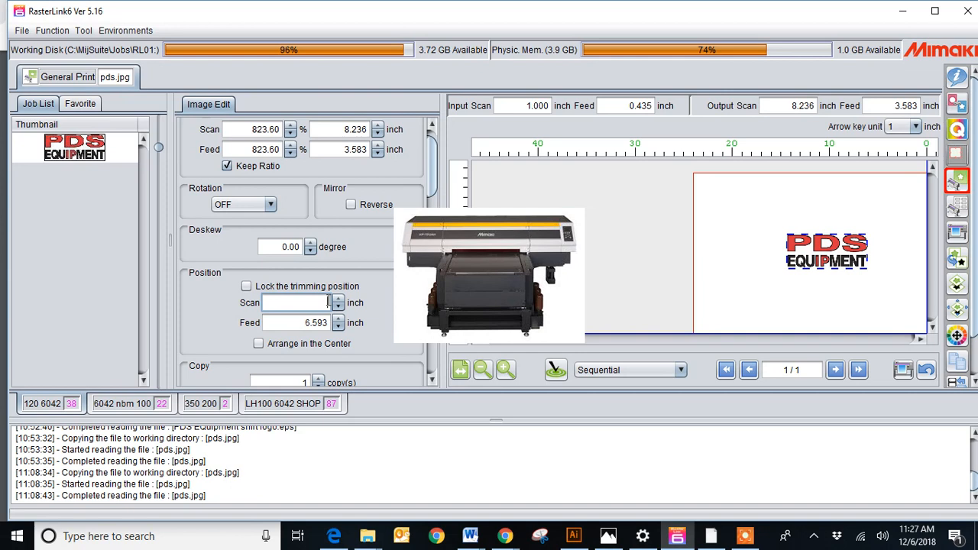
{"action": "type", "text": "3"}
{"action": "key", "text": "Return"}
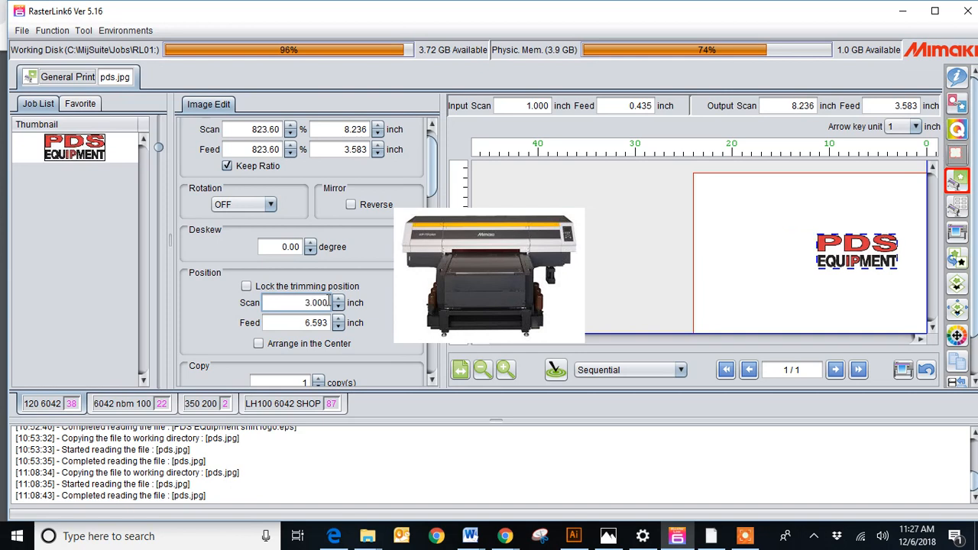
{"action": "double_click", "coordinate": [328, 322]}
{"action": "key", "text": "BackSpace"}
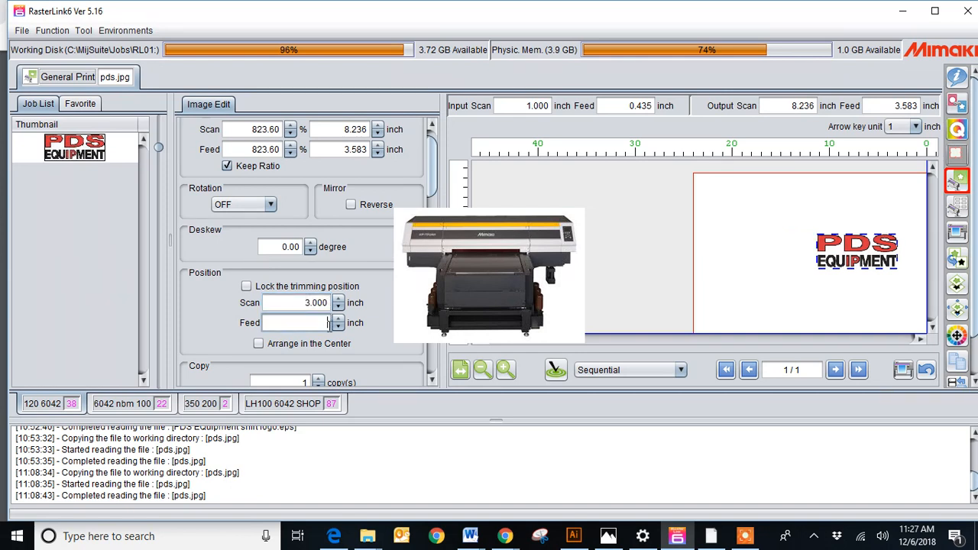
{"action": "type", "text": "2"}
{"action": "key", "text": "Return"}
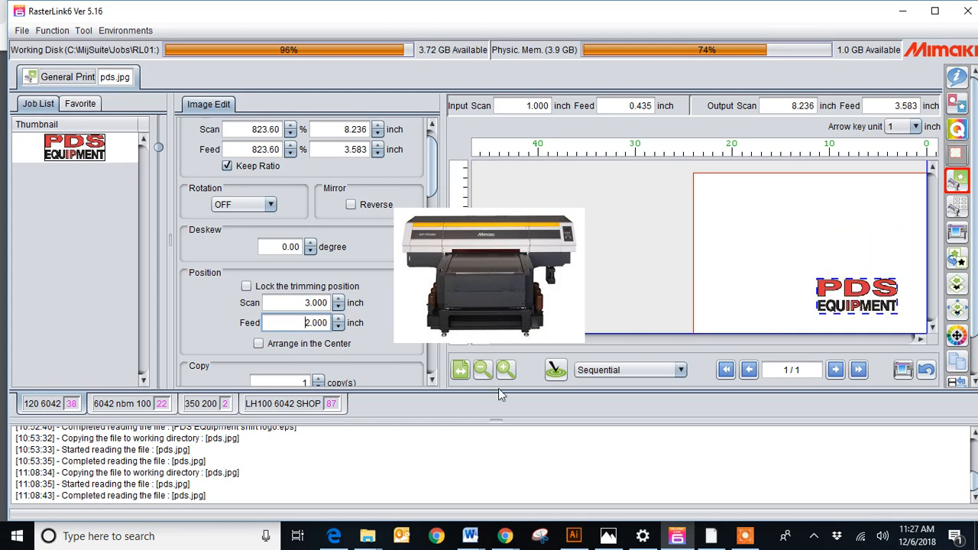
Step: Reset the logo's scan and feed positions to 0.000 inch
{"action": "left_click", "coordinate": [479, 374]}
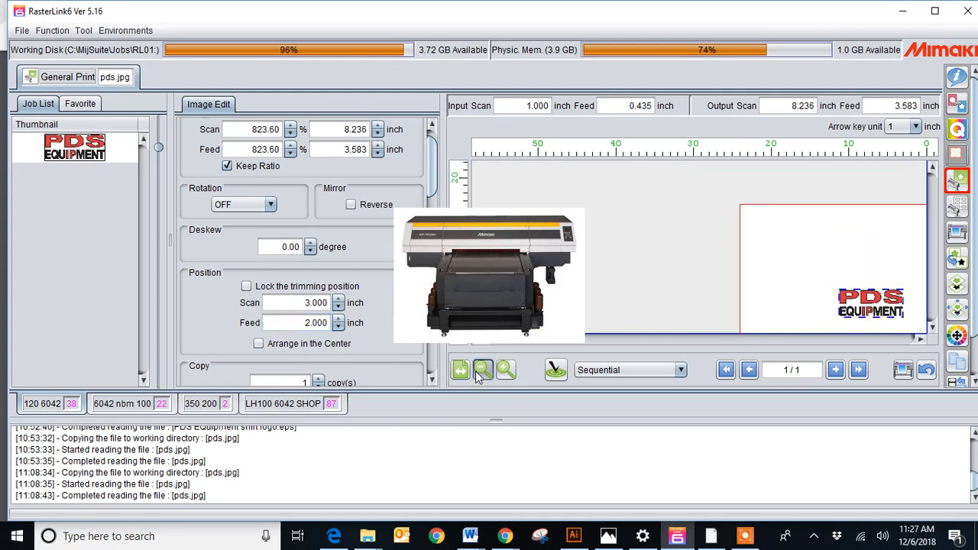
{"action": "left_click", "coordinate": [479, 374]}
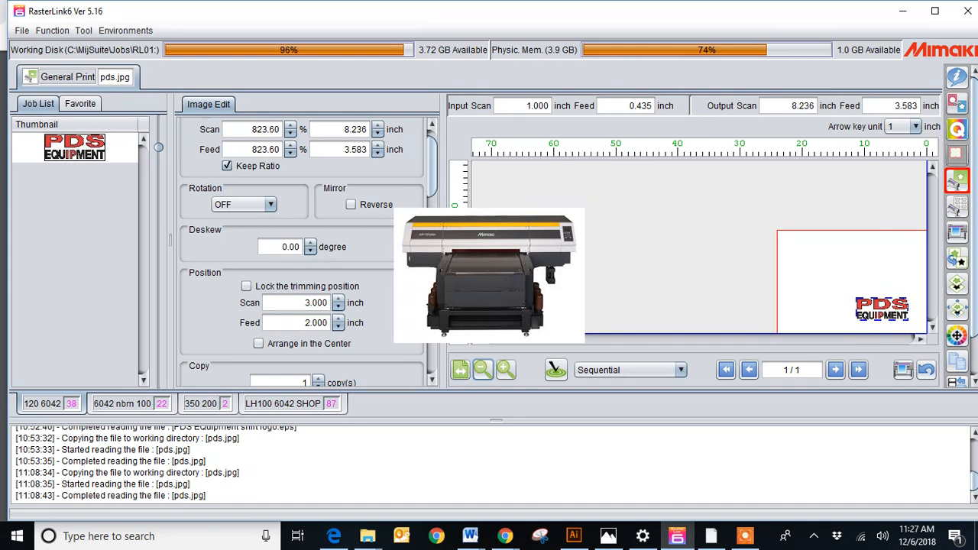
{"action": "double_click", "coordinate": [328, 304]}
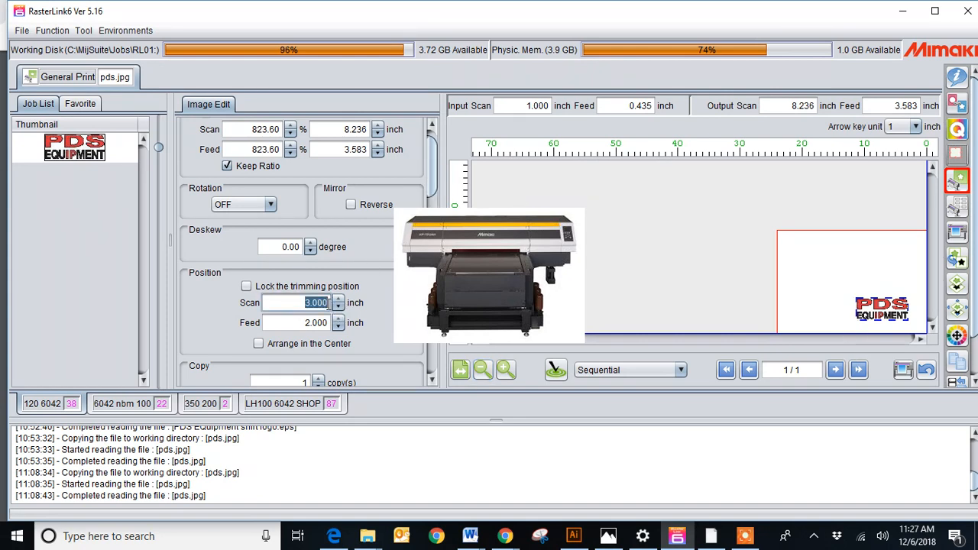
{"action": "type", "text": "0.000"}
{"action": "key", "text": "Return"}
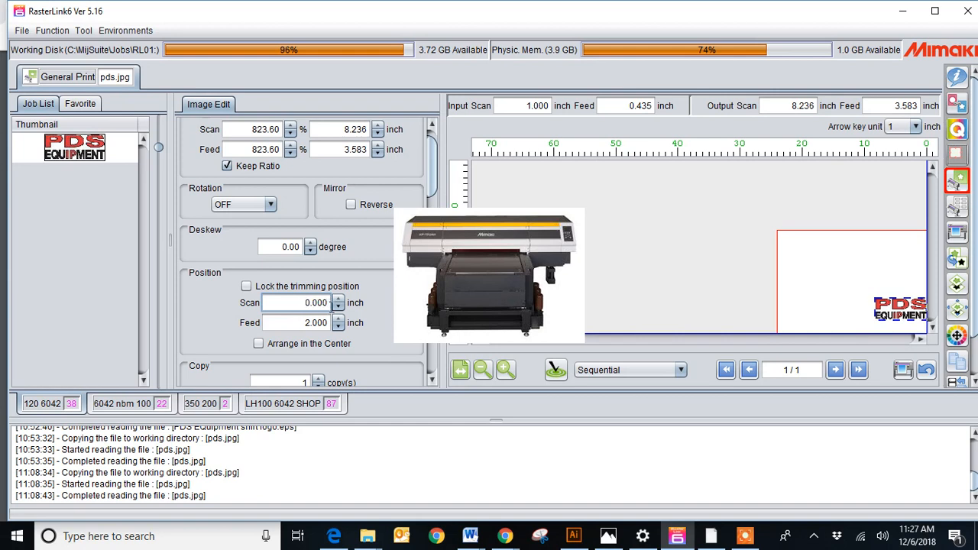
{"action": "double_click", "coordinate": [327, 322]}
{"action": "type", "text": "0.000"}
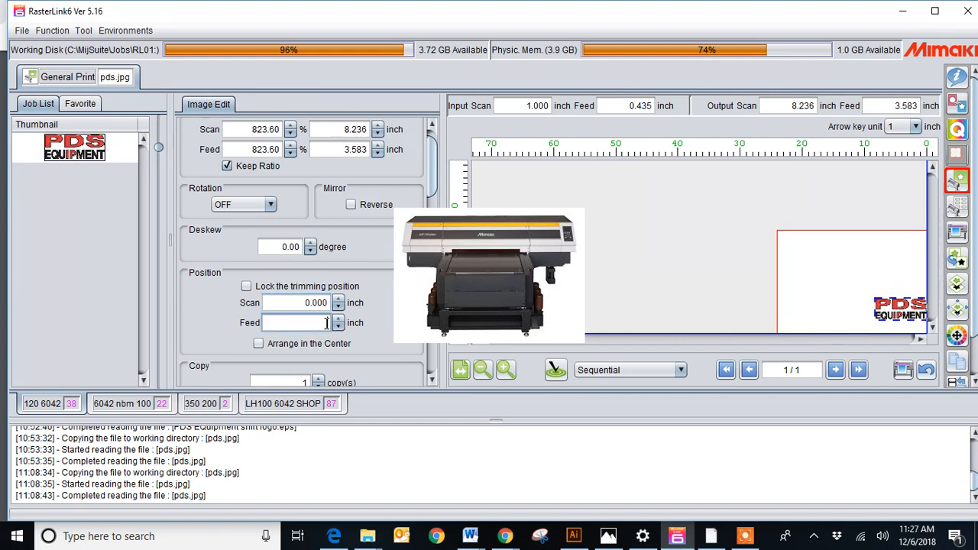
{"action": "key", "text": "Return"}
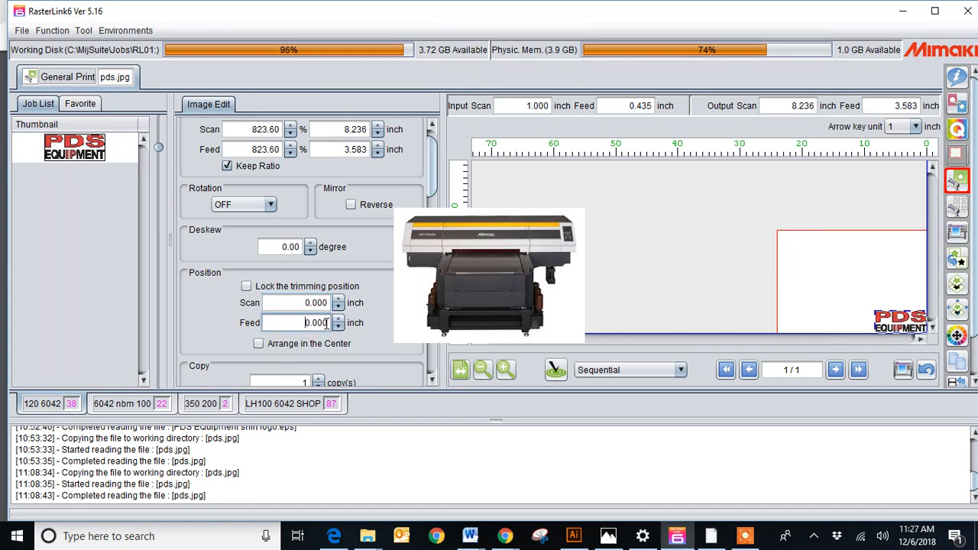
Step: Try a feed position of 1.000 inch for the logo and return it to 0.000
{"action": "double_click", "coordinate": [327, 322]}
{"action": "key", "text": "BackSpace"}
{"action": "type", "text": "1"}
{"action": "key", "text": "Return"}
{"action": "double_click", "coordinate": [327, 323]}
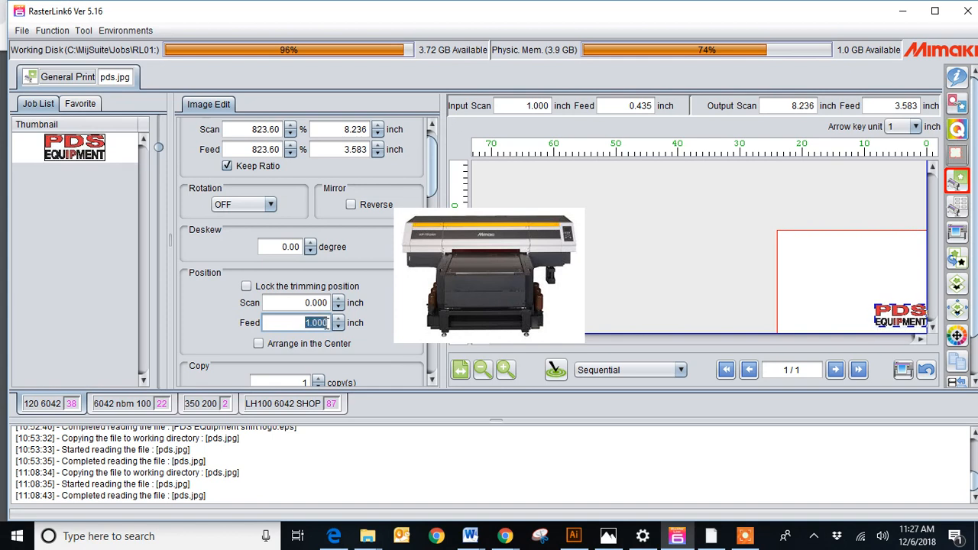
{"action": "key", "text": "BackSpace"}
{"action": "type", "text": "0"}
{"action": "key", "text": "Return"}
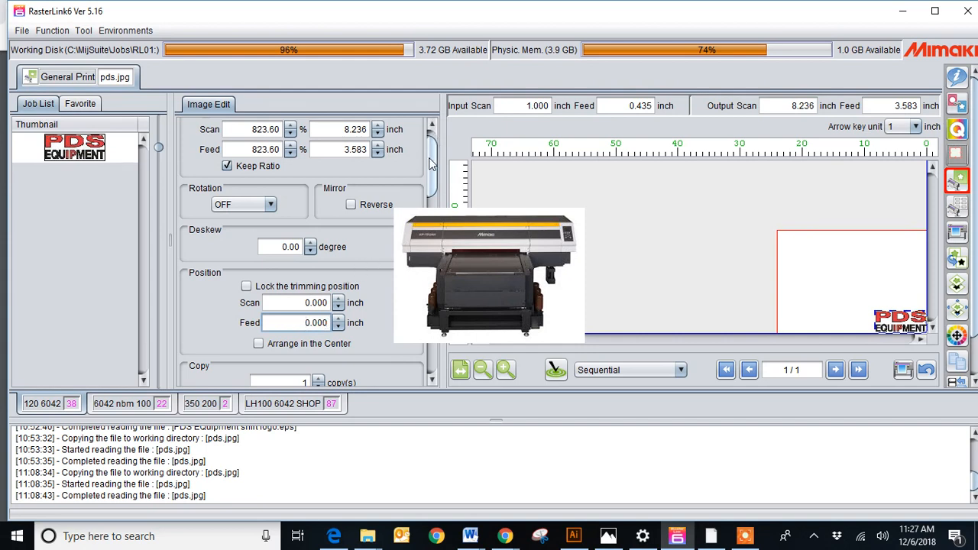
Step: Set the number of pds.jpg copies to 6
{"action": "scroll", "coordinate": [430, 176], "scroll_direction": "down", "scroll_amount": 3}
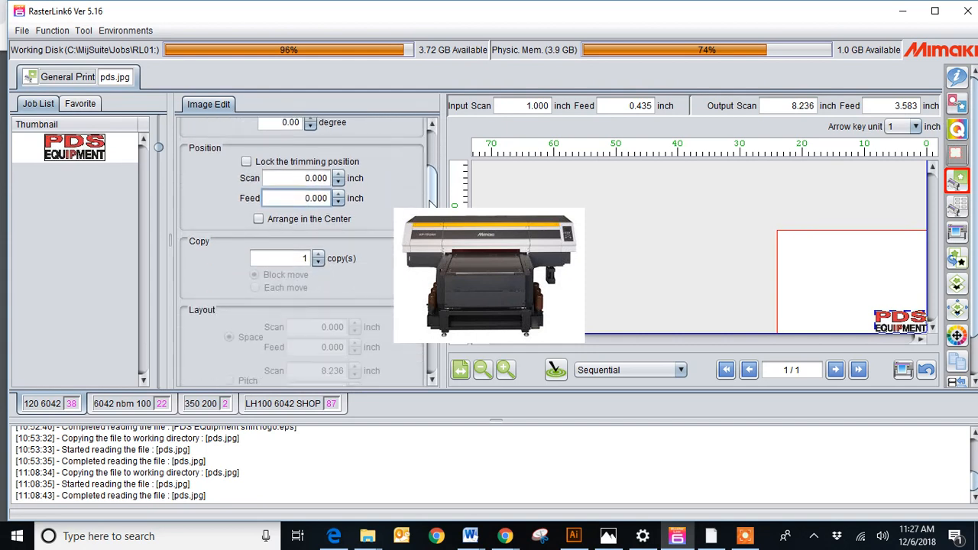
{"action": "left_click", "coordinate": [482, 369]}
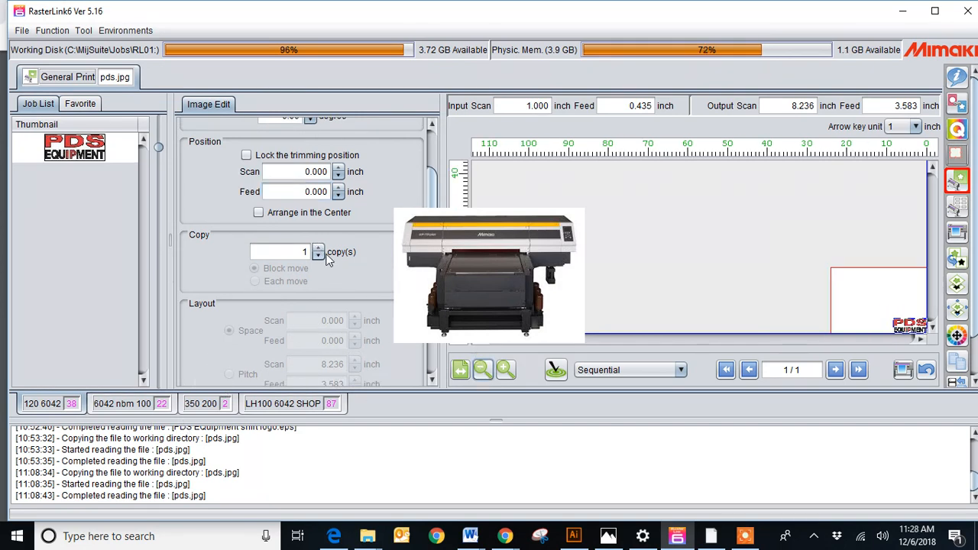
{"action": "left_click_drag", "start_coordinate": [321, 248], "coordinate": [320, 258]}
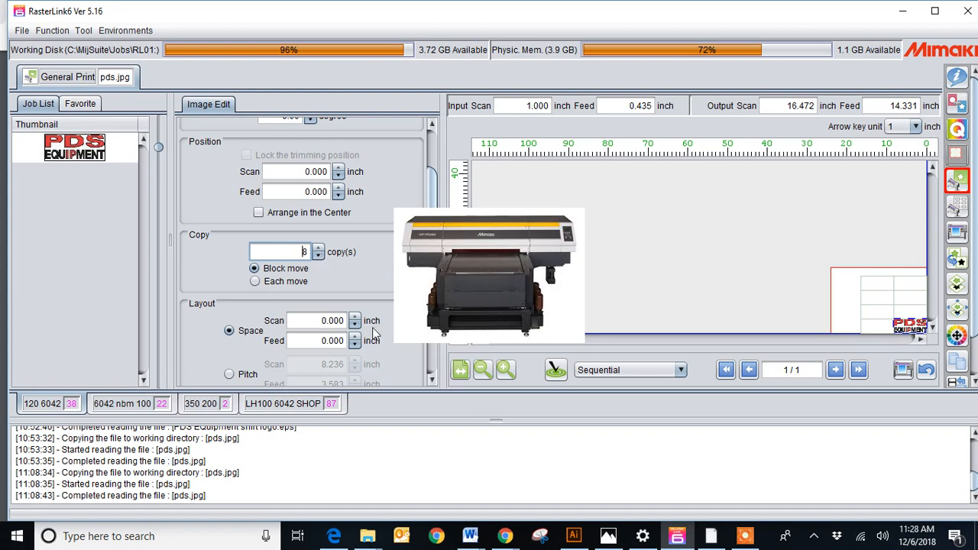
{"action": "left_click", "coordinate": [318, 257]}
{"action": "left_click", "coordinate": [318, 257]}
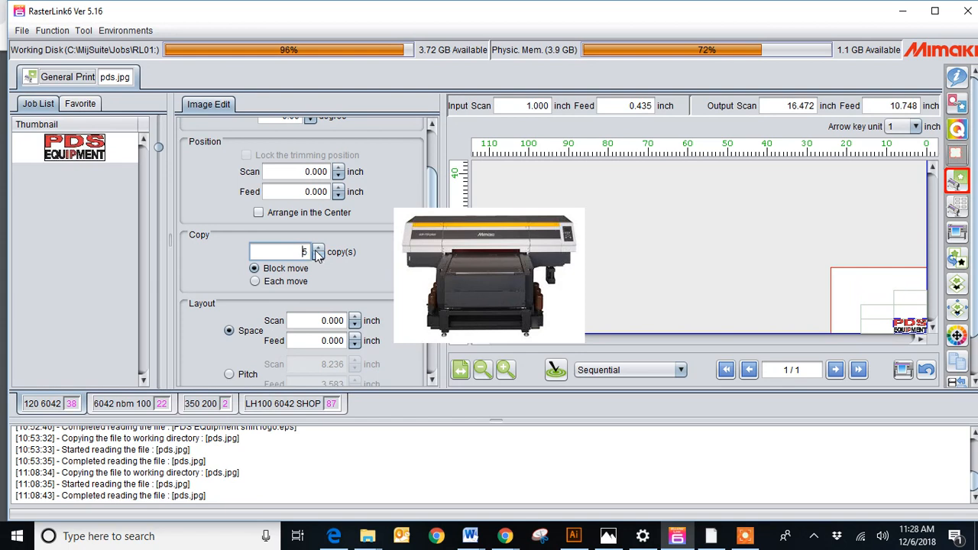
{"action": "left_click", "coordinate": [317, 256]}
{"action": "left_click", "coordinate": [318, 249]}
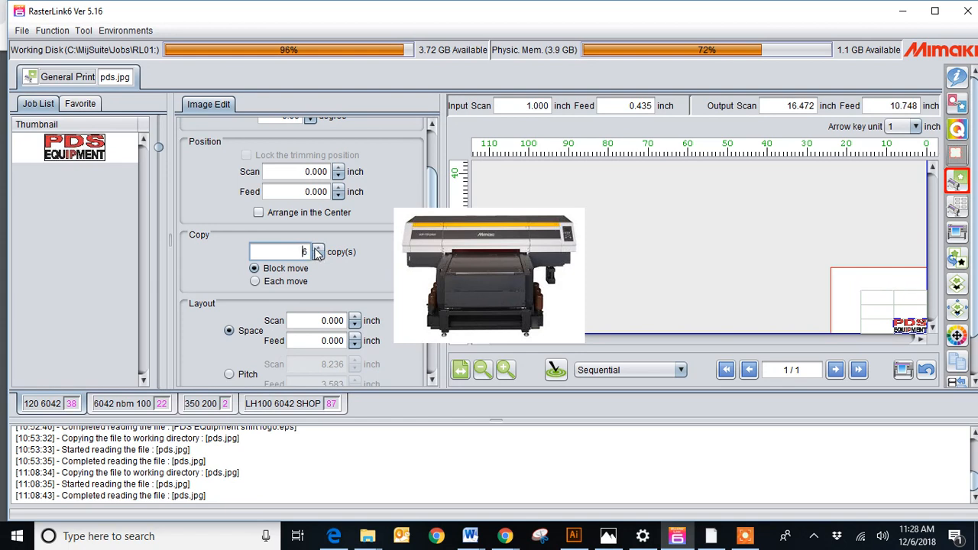
Step: Set the layout spacing between the copies to 0.500 inch in the scan direction
{"action": "left_click", "coordinate": [507, 370]}
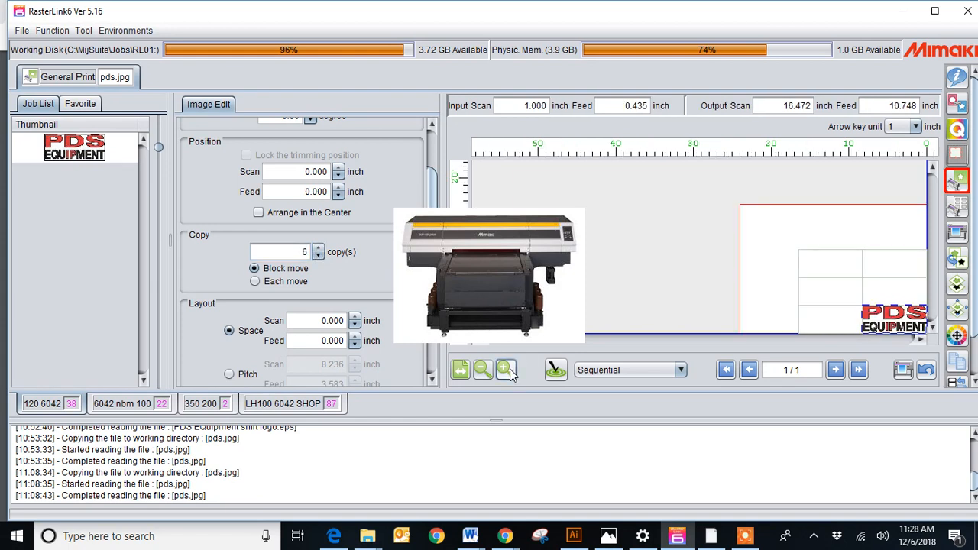
{"action": "left_click", "coordinate": [507, 369]}
{"action": "left_click", "coordinate": [506, 370]}
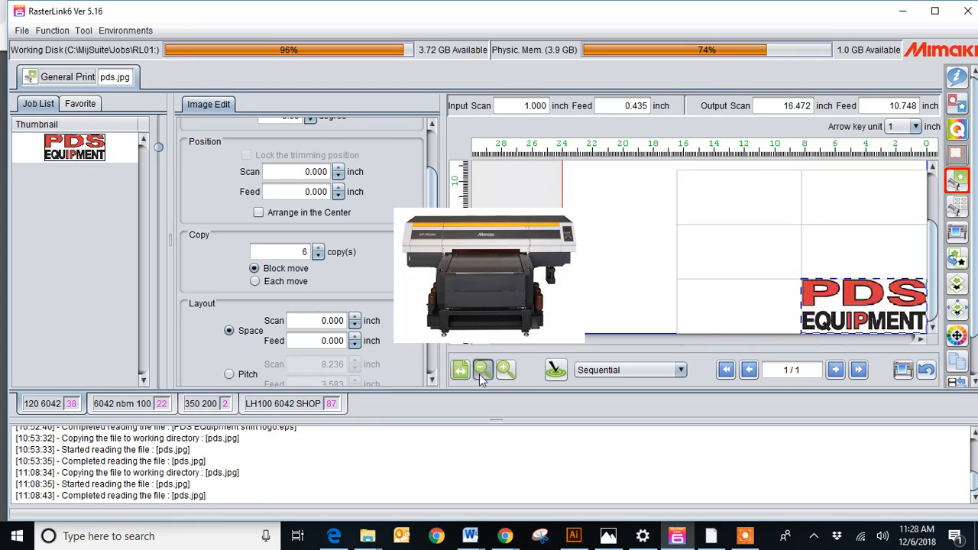
{"action": "left_click", "coordinate": [482, 370]}
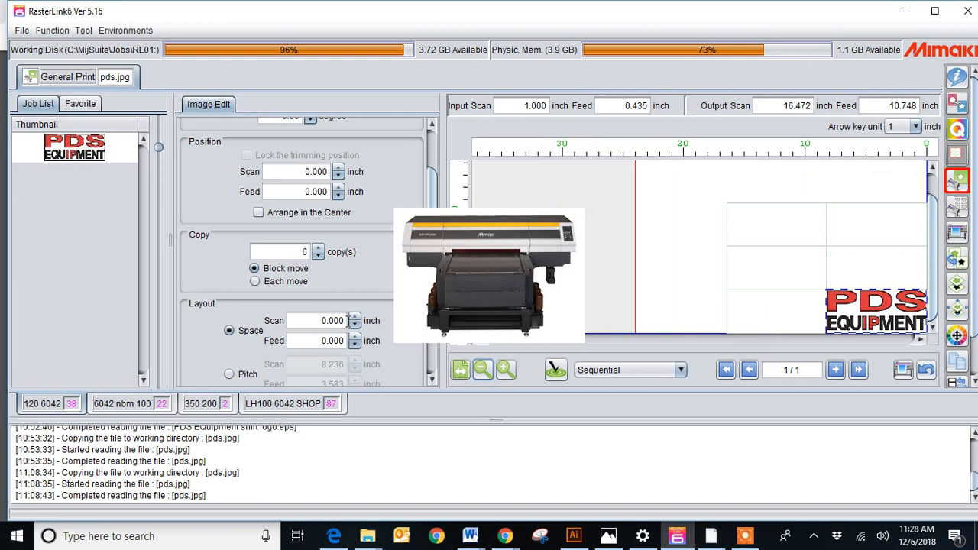
{"action": "left_click", "coordinate": [350, 321]}
{"action": "double_click", "coordinate": [350, 321]}
{"action": "key", "text": "BackSpace"}
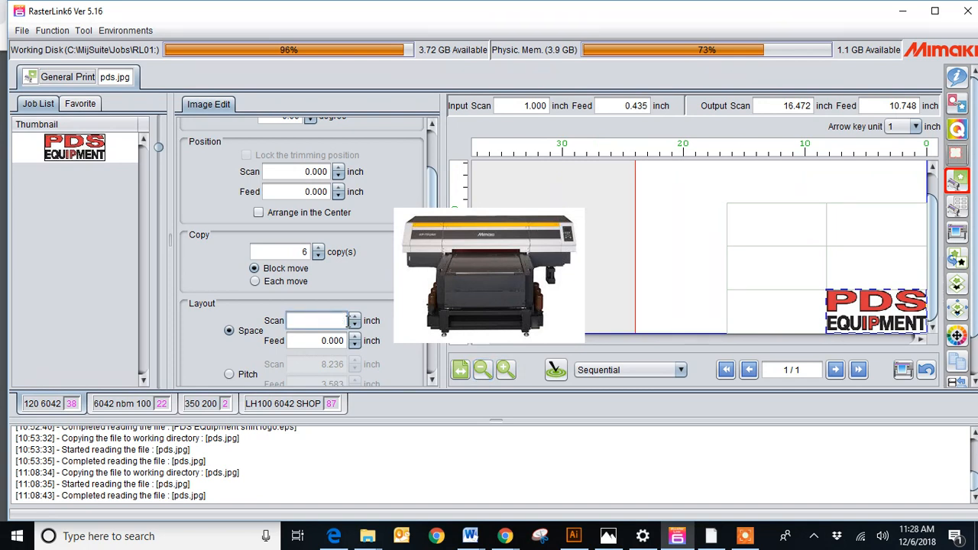
{"action": "type", "text": ".5"}
{"action": "key", "text": "Return"}
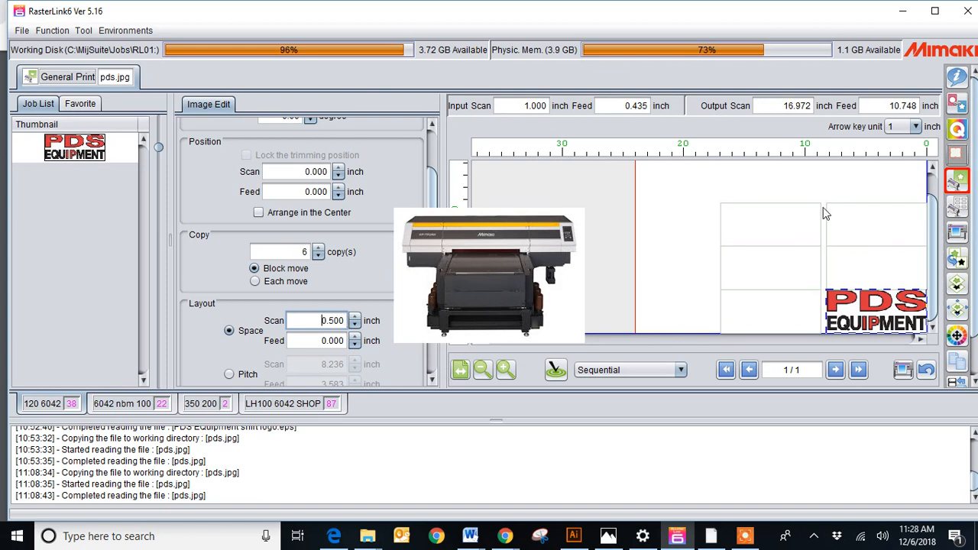
Step: Set the layout spacing between the copies to 0.500 inch in the feed direction
{"action": "left_click", "coordinate": [346, 340]}
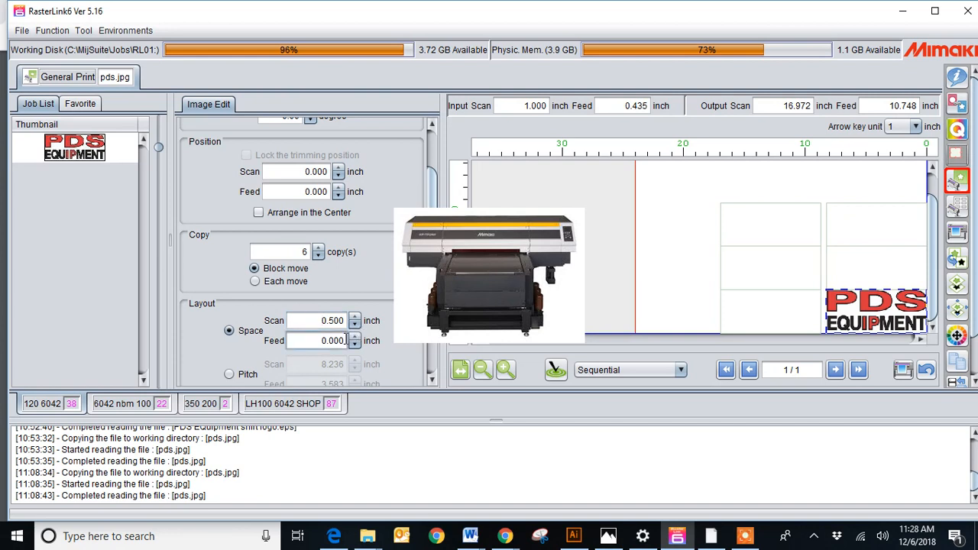
{"action": "double_click", "coordinate": [345, 340]}
{"action": "key", "text": "BackSpace"}
{"action": "key", "text": "Return"}
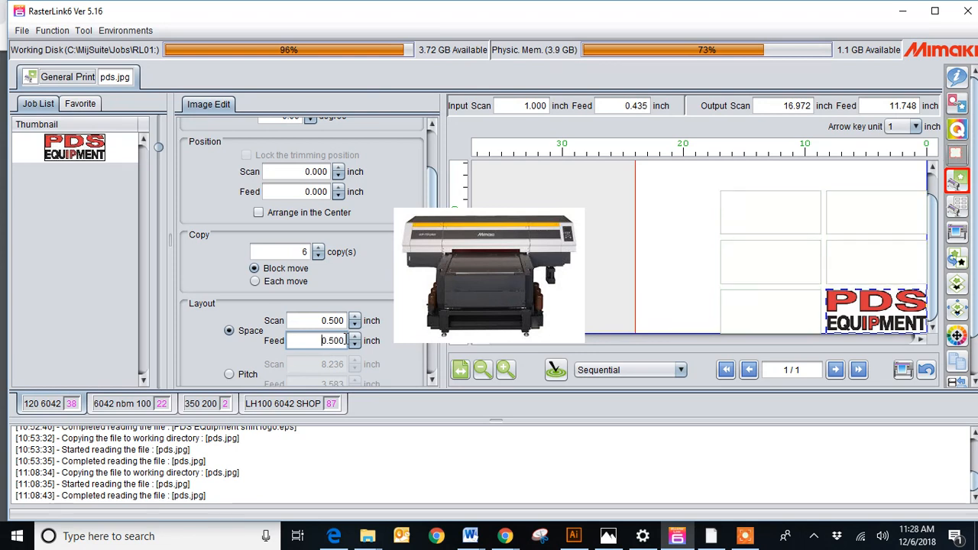
Step: Try raising and lowering the number of pds.jpg copies between 7 and 18
{"action": "left_click", "coordinate": [483, 371]}
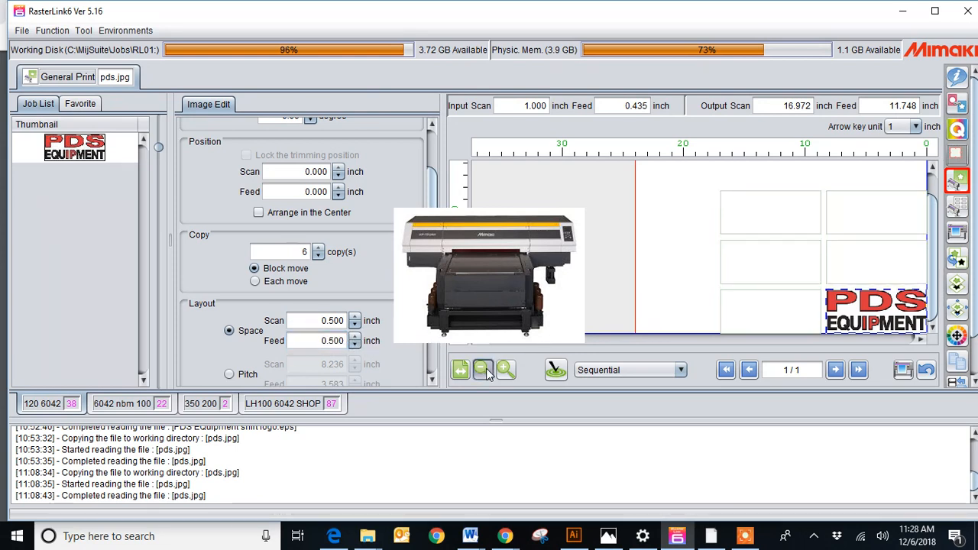
{"action": "left_click", "coordinate": [321, 248]}
{"action": "left_click", "coordinate": [321, 247]}
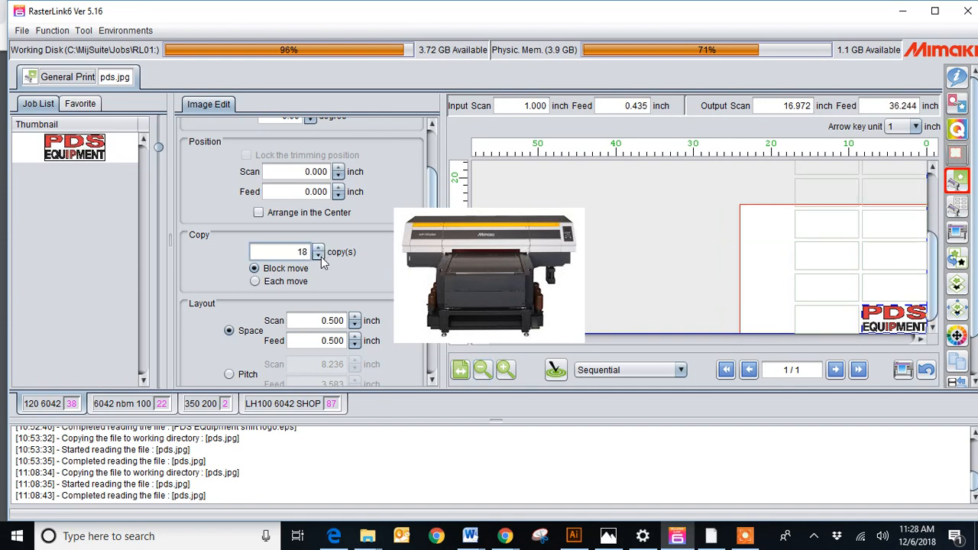
{"action": "left_click", "coordinate": [321, 256]}
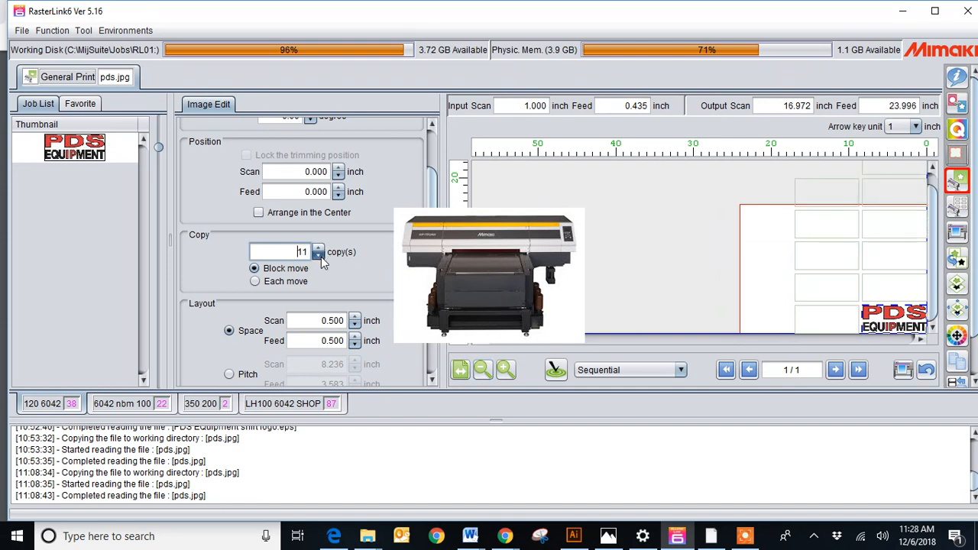
{"action": "left_click", "coordinate": [321, 257]}
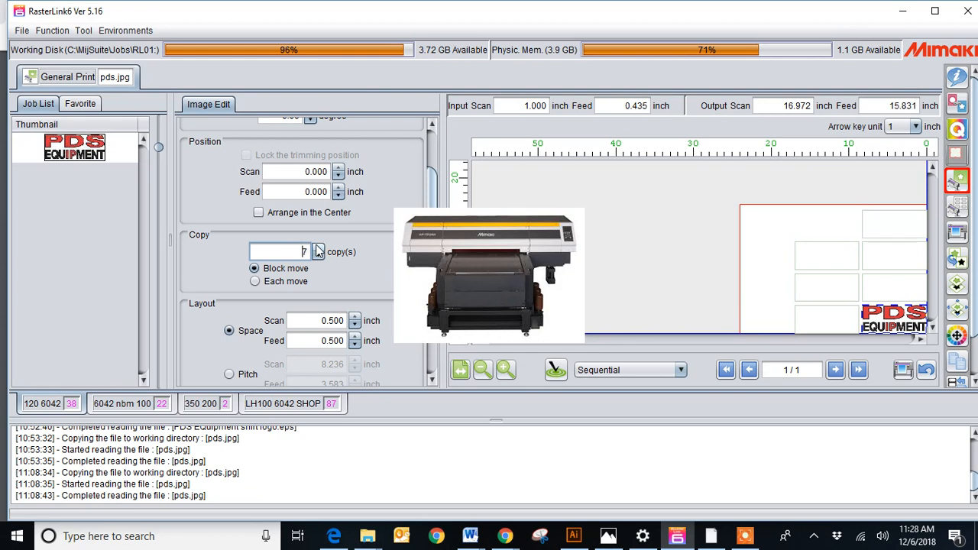
{"action": "left_click", "coordinate": [318, 247]}
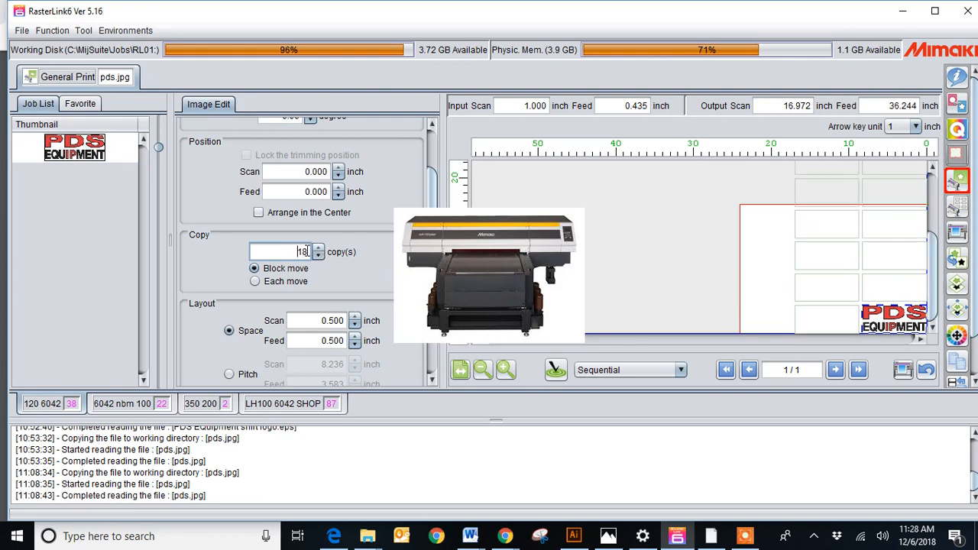
Step: Set the number of pds.jpg copies to 8
{"action": "double_click", "coordinate": [307, 251]}
{"action": "key", "text": "BackSpace"}
{"action": "type", "text": "8"}
{"action": "key", "text": "Return"}
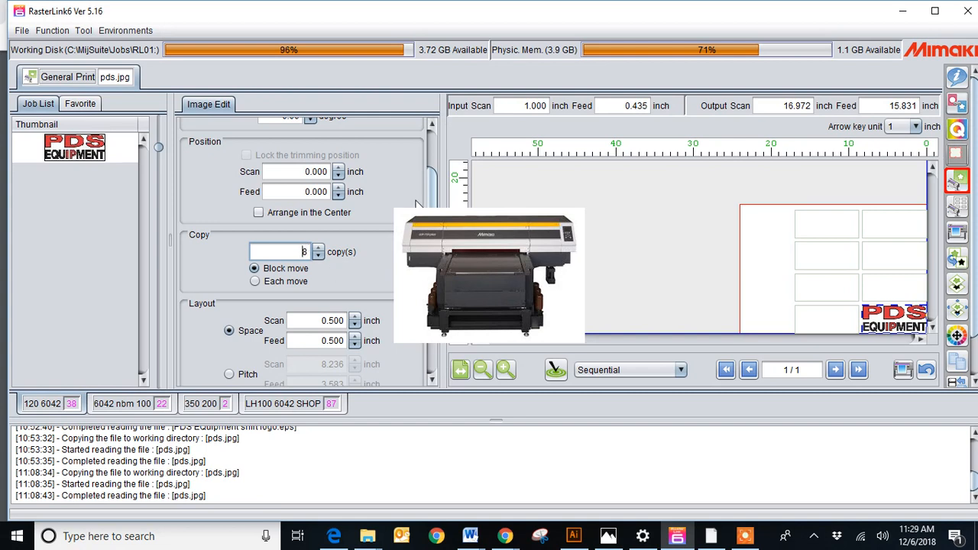
Step: Reduce the pds.jpg job to 1 copy
{"action": "left_click_drag", "start_coordinate": [435, 201], "coordinate": [436, 213]}
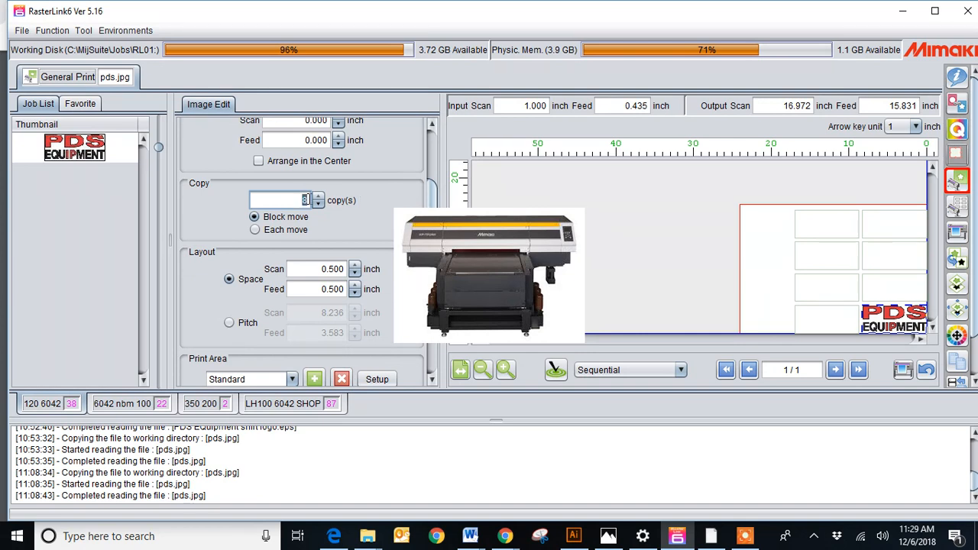
{"action": "type", "text": "1"}
{"action": "key", "text": "Return"}
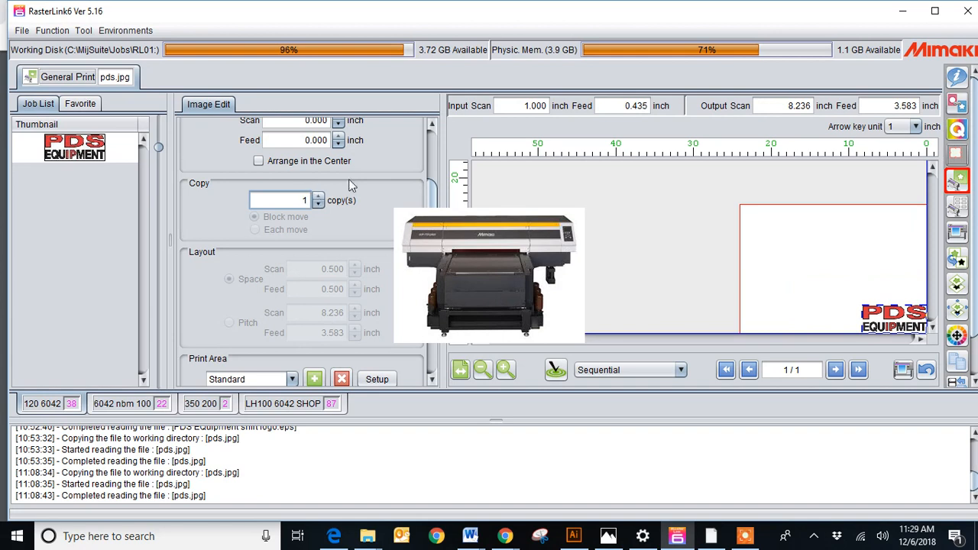
Step: Try the first crop mark shape on the logo, then set the crop marks back to OFF
{"action": "scroll", "coordinate": [282, 236], "scroll_direction": "down", "scroll_amount": 5}
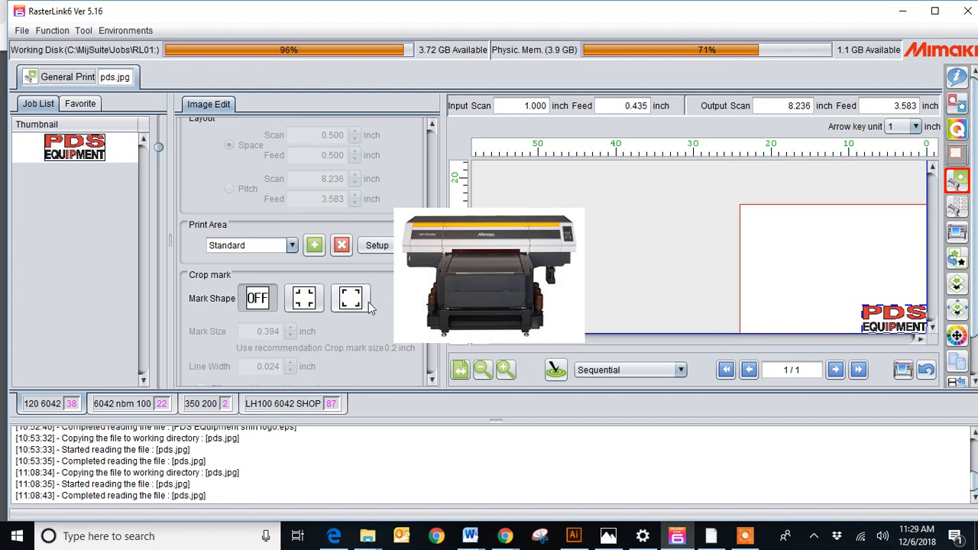
{"action": "scroll", "coordinate": [302, 249], "scroll_direction": "down", "scroll_amount": 3}
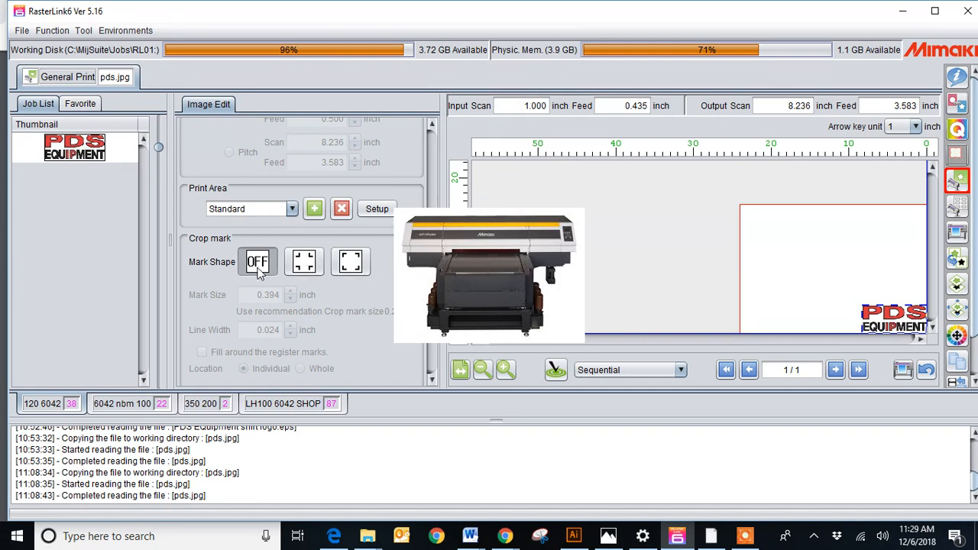
{"action": "left_click", "coordinate": [305, 262]}
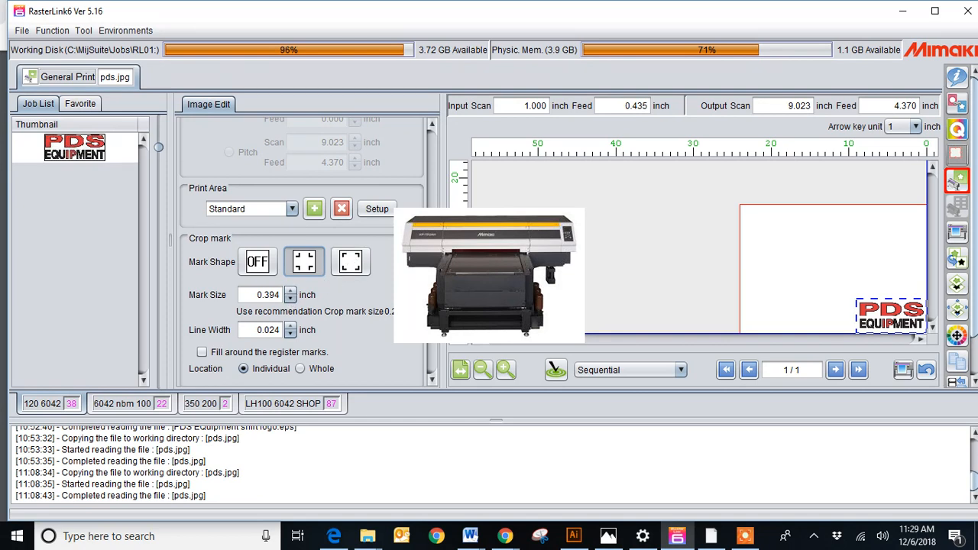
{"action": "scroll", "coordinate": [302, 252], "scroll_direction": "down", "scroll_amount": 4}
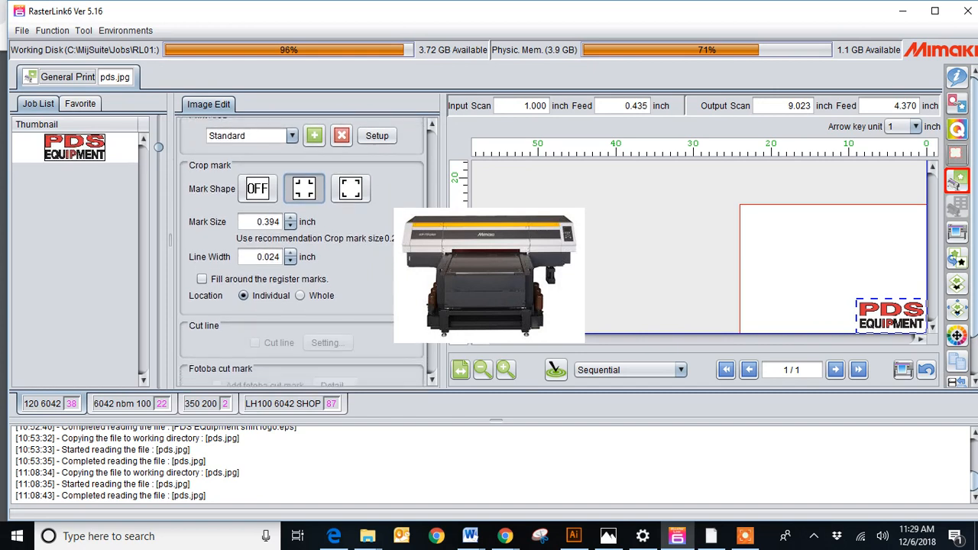
{"action": "scroll", "coordinate": [256, 198], "scroll_direction": "up", "scroll_amount": 1}
{"action": "left_click", "coordinate": [257, 199]}
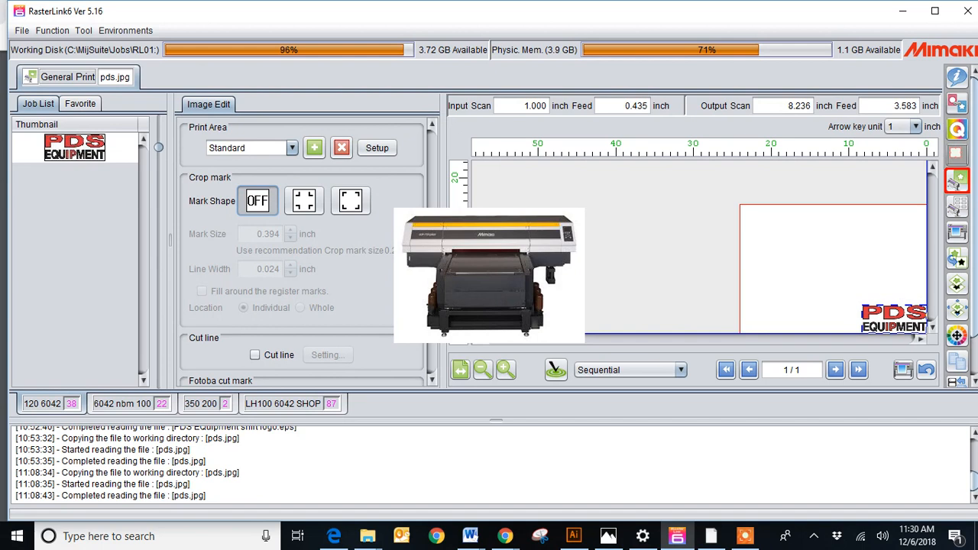
Step: Look through the Cut line, Fotoba cut mark and Information label options in the image settings
{"action": "scroll", "coordinate": [257, 198], "scroll_direction": "down", "scroll_amount": 5}
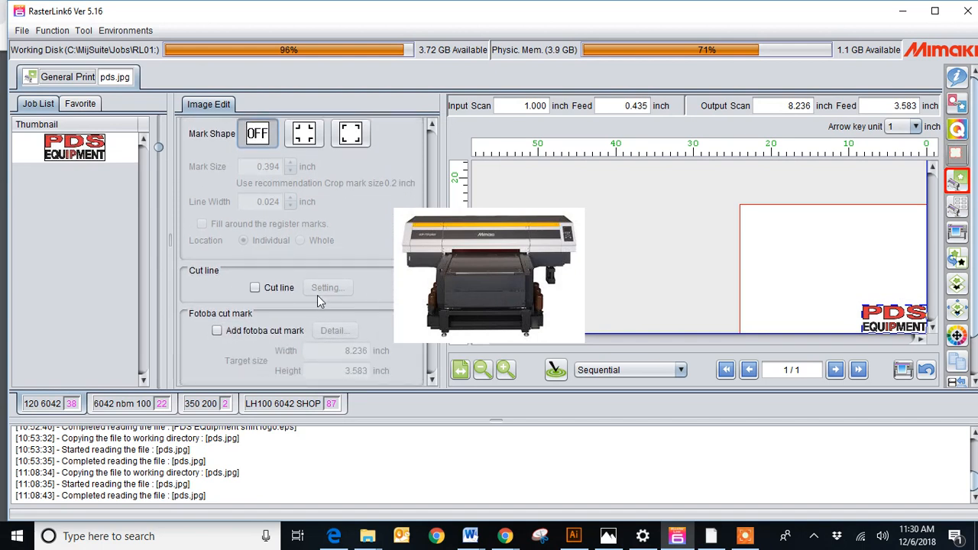
{"action": "scroll", "coordinate": [302, 252], "scroll_direction": "down", "scroll_amount": 3}
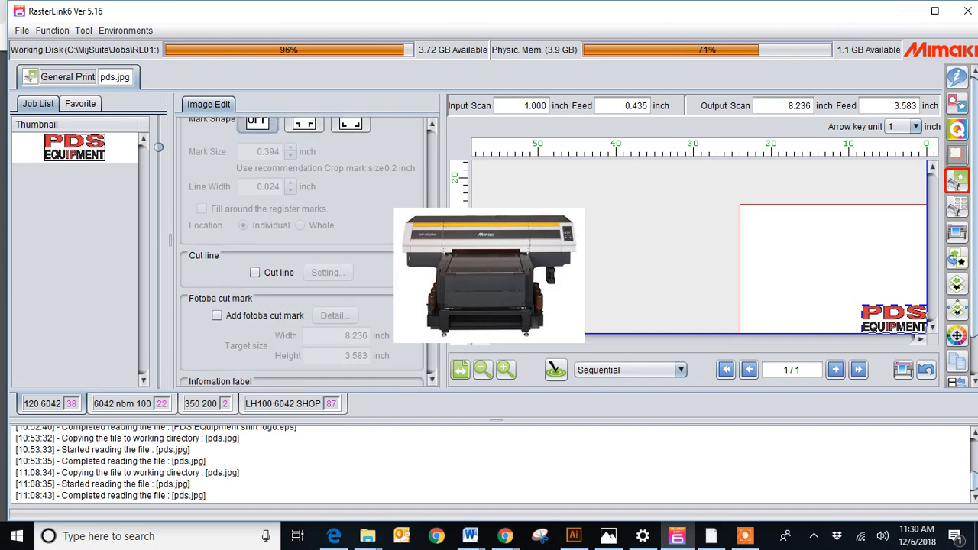
{"action": "scroll", "coordinate": [302, 251], "scroll_direction": "up", "scroll_amount": 1}
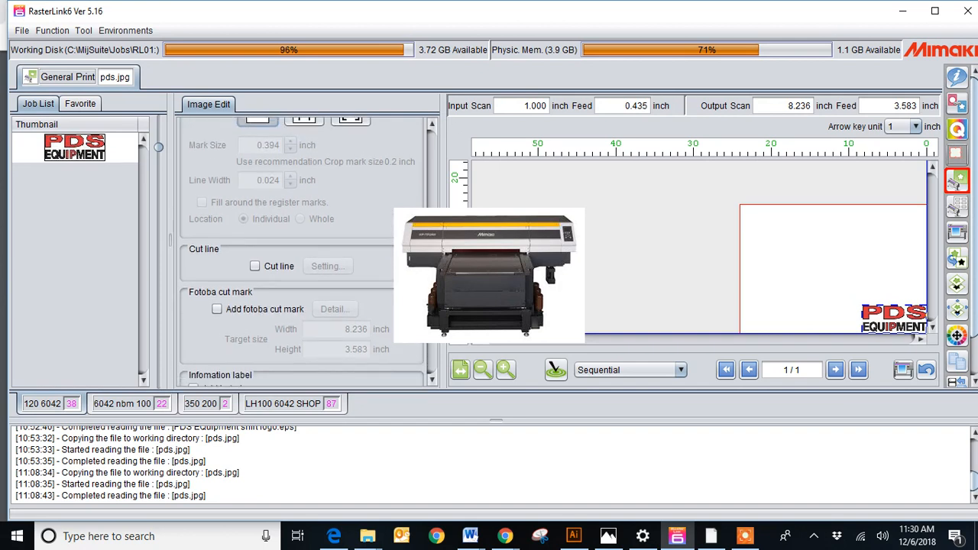
{"action": "scroll", "coordinate": [302, 252], "scroll_direction": "down", "scroll_amount": 2}
{"action": "scroll", "coordinate": [302, 252], "scroll_direction": "up", "scroll_amount": 1}
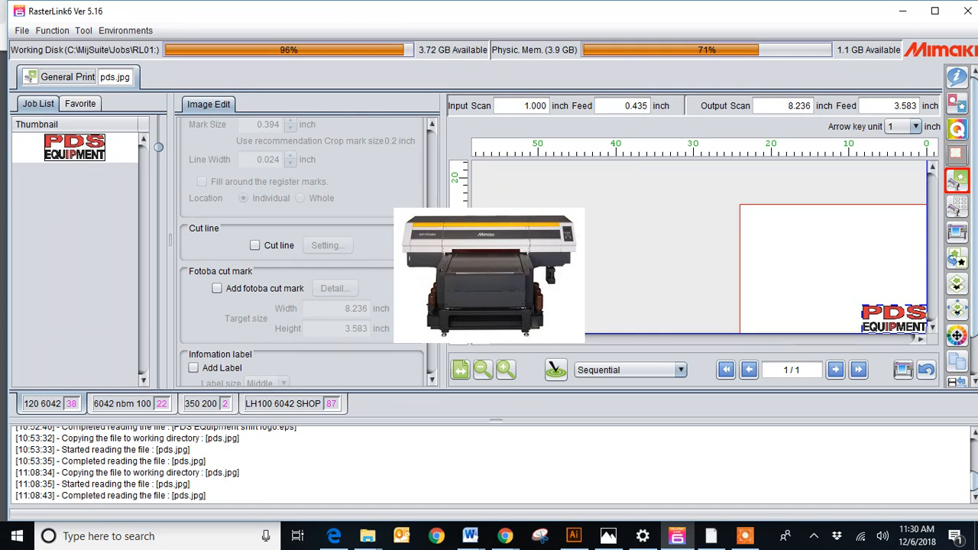
{"action": "scroll", "coordinate": [302, 251], "scroll_direction": "down", "scroll_amount": 1}
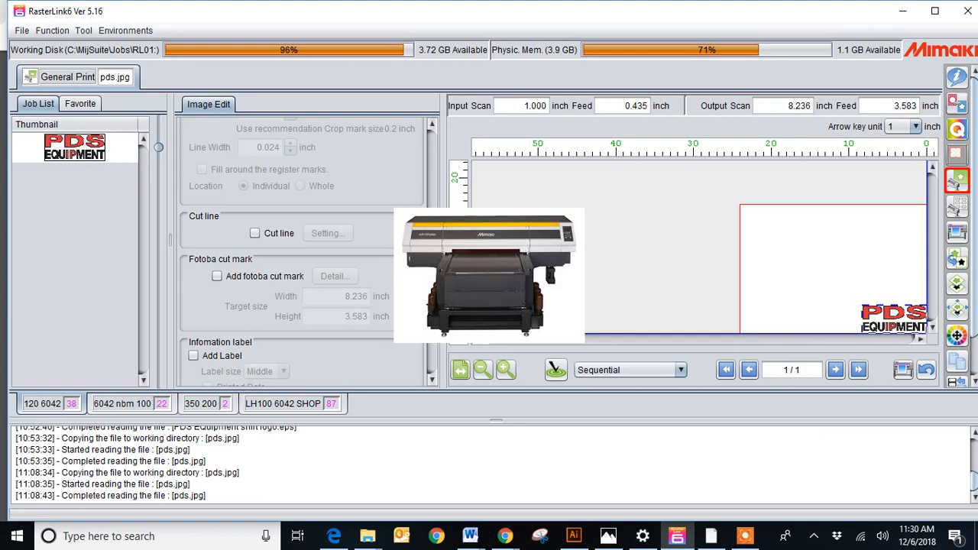
{"action": "scroll", "coordinate": [252, 252], "scroll_direction": "down", "scroll_amount": 5}
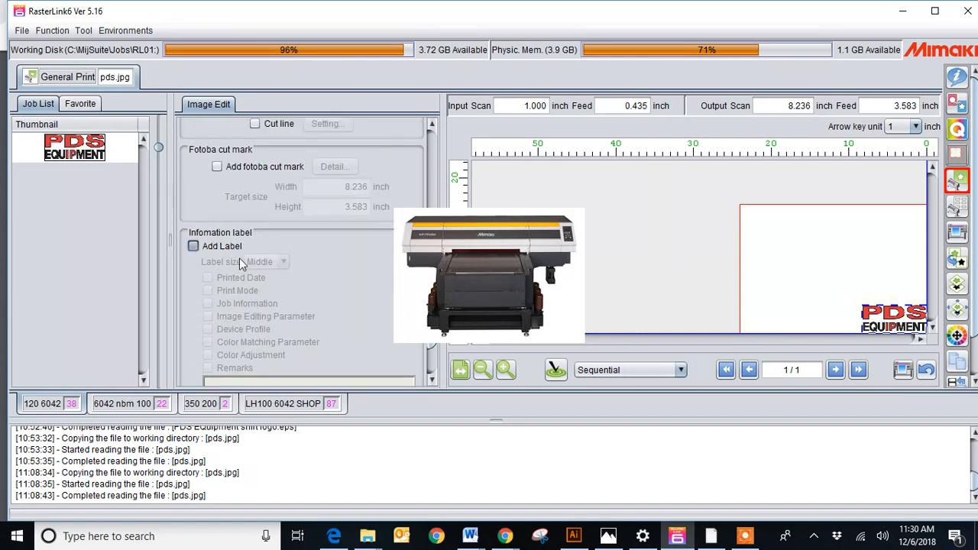
Step: Add an information label to the job and enter "jferg'egle'df" as sample remarks text
{"action": "left_click", "coordinate": [193, 246]}
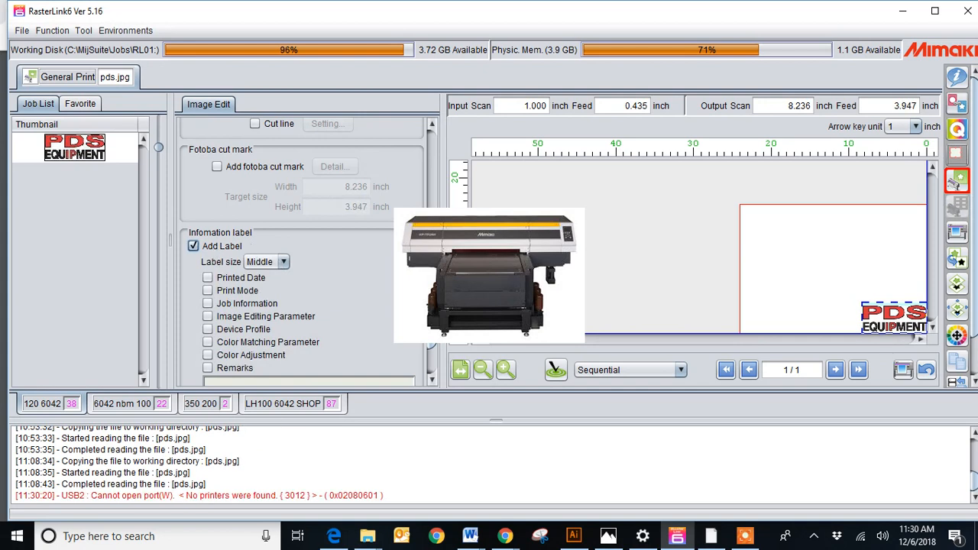
{"action": "scroll", "coordinate": [332, 344], "scroll_direction": "down", "scroll_amount": 2}
{"action": "left_click", "coordinate": [332, 344]}
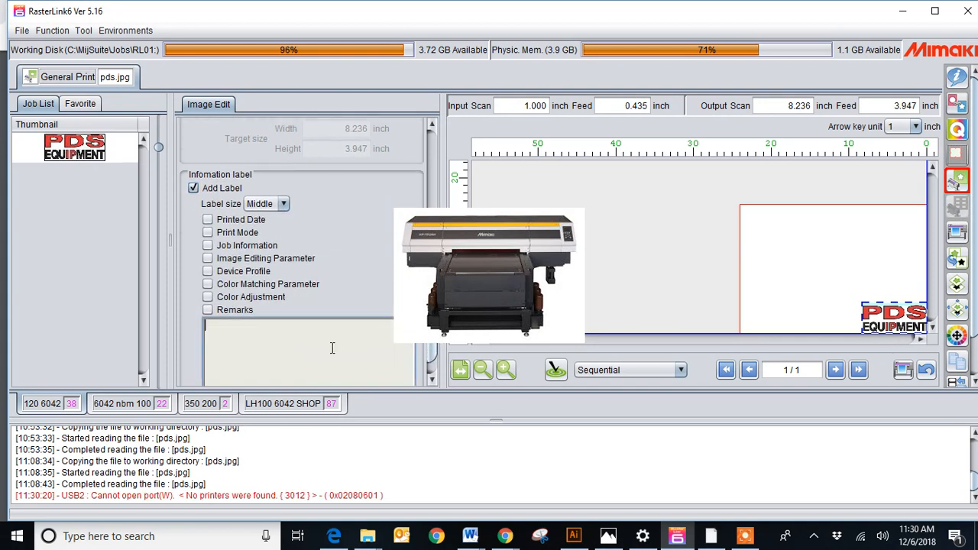
{"action": "type", "text": "jferg'egle'df"}
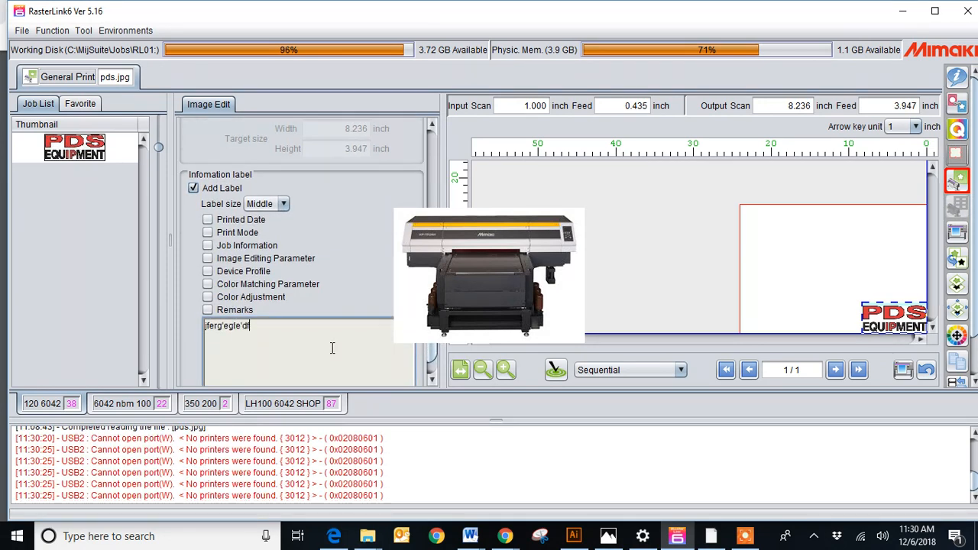
Step: Clear the sample remarks text and turn off the information label
{"action": "key", "text": "BackSpace"}
{"action": "key", "text": "BackSpace"}
{"action": "key", "text": "BackSpace"}
{"action": "key", "text": "BackSpace"}
{"action": "key", "text": "BackSpace"}
{"action": "key", "text": "BackSpace"}
{"action": "key", "text": "BackSpace"}
{"action": "key", "text": "BackSpace"}
{"action": "key", "text": "BackSpace"}
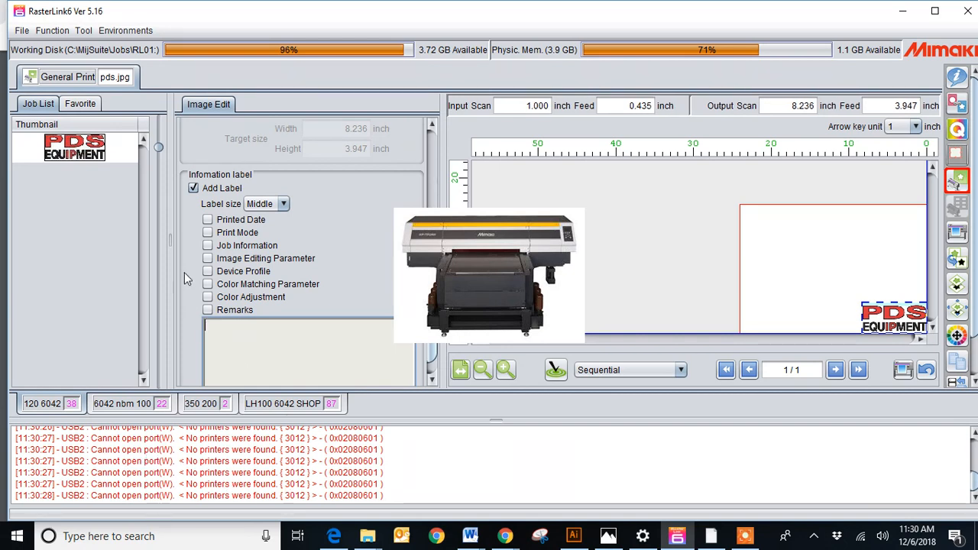
{"action": "left_click", "coordinate": [193, 189]}
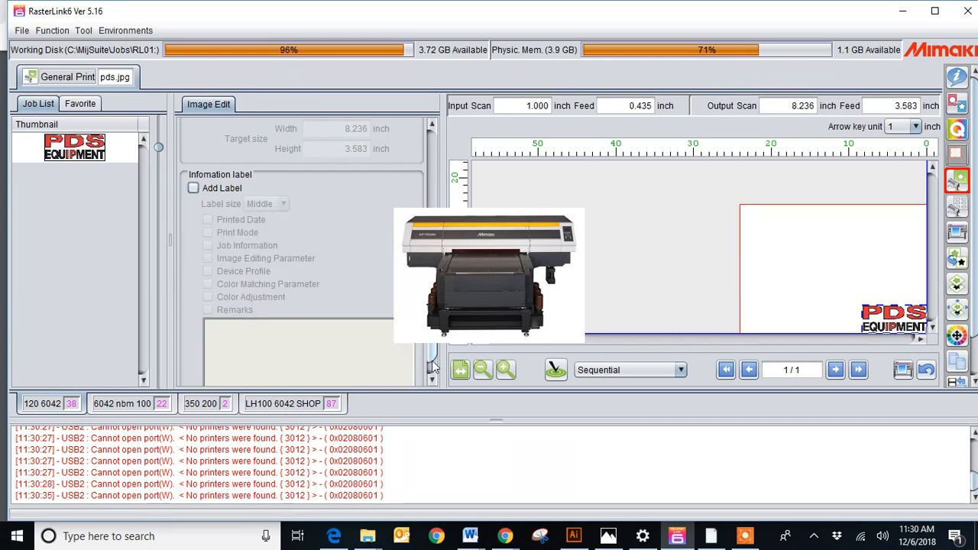
{"action": "scroll", "coordinate": [434, 351], "scroll_direction": "down", "scroll_amount": 5}
{"action": "scroll", "coordinate": [305, 253], "scroll_direction": "up", "scroll_amount": 5}
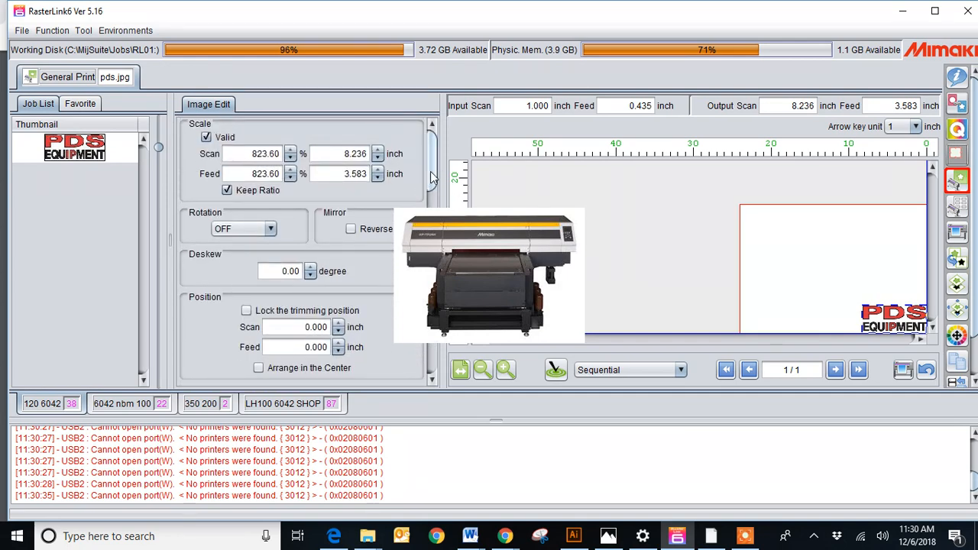
{"action": "scroll", "coordinate": [432, 184], "scroll_direction": "down", "scroll_amount": 4}
{"action": "scroll", "coordinate": [432, 175], "scroll_direction": "up", "scroll_amount": 3}
{"action": "scroll", "coordinate": [433, 175], "scroll_direction": "down", "scroll_amount": 2}
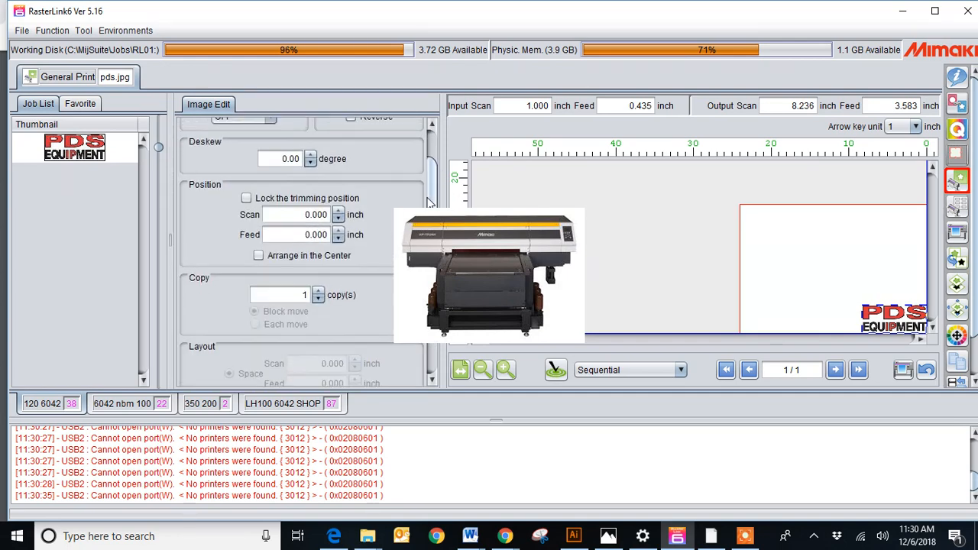
{"action": "scroll", "coordinate": [432, 175], "scroll_direction": "up", "scroll_amount": 3}
{"action": "scroll", "coordinate": [432, 175], "scroll_direction": "down", "scroll_amount": 1}
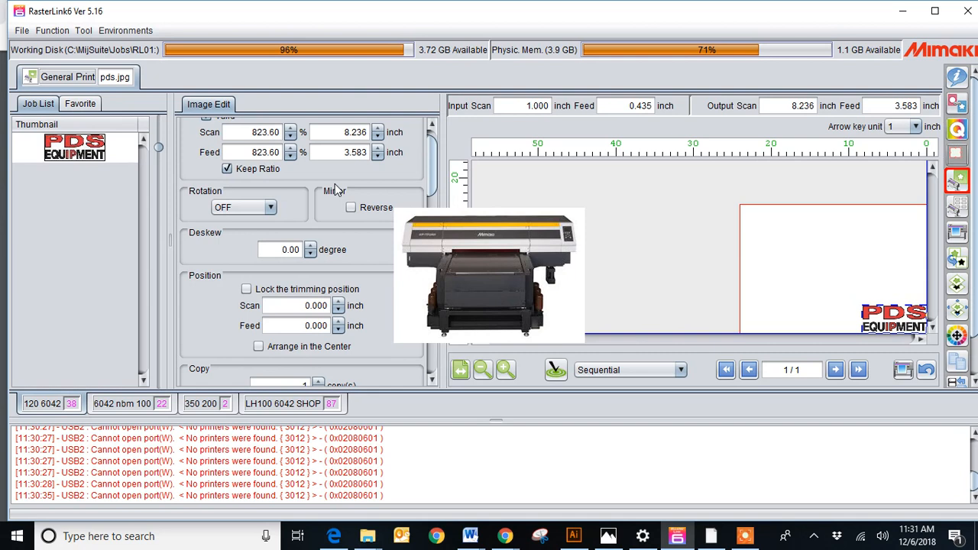
Step: Open the Jig Print function's layout settings and enable jig printing for pds.jpg with the Card sample jig
{"action": "left_click", "coordinate": [958, 204]}
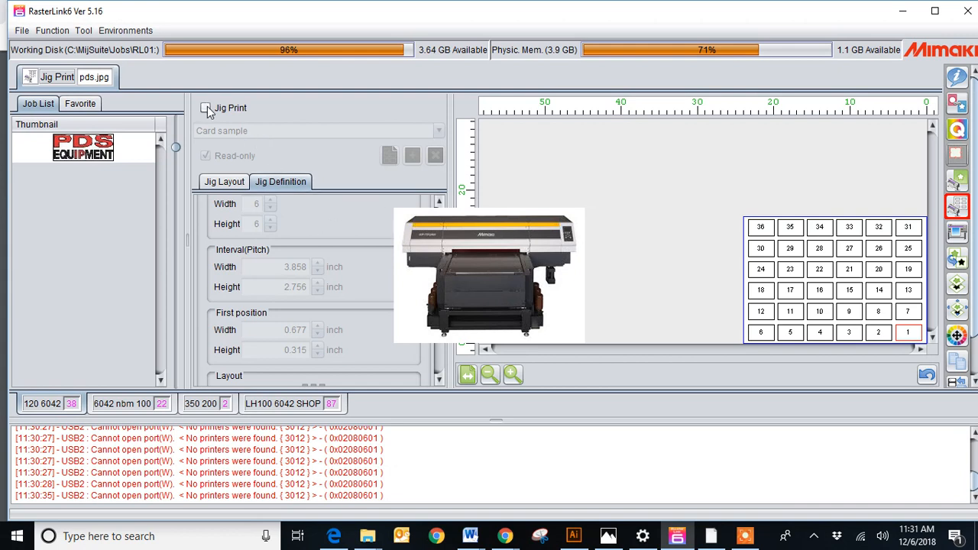
{"action": "left_click", "coordinate": [218, 182]}
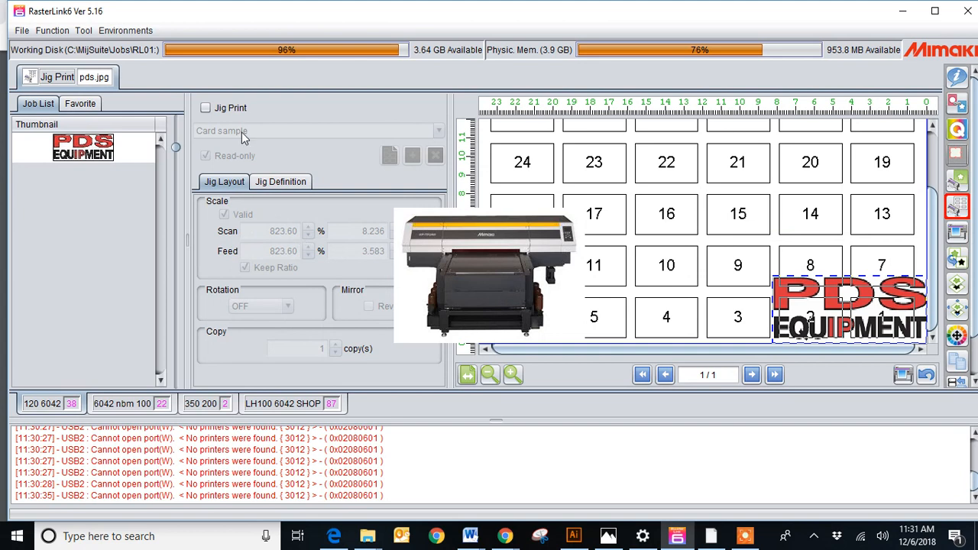
{"action": "left_click", "coordinate": [205, 108]}
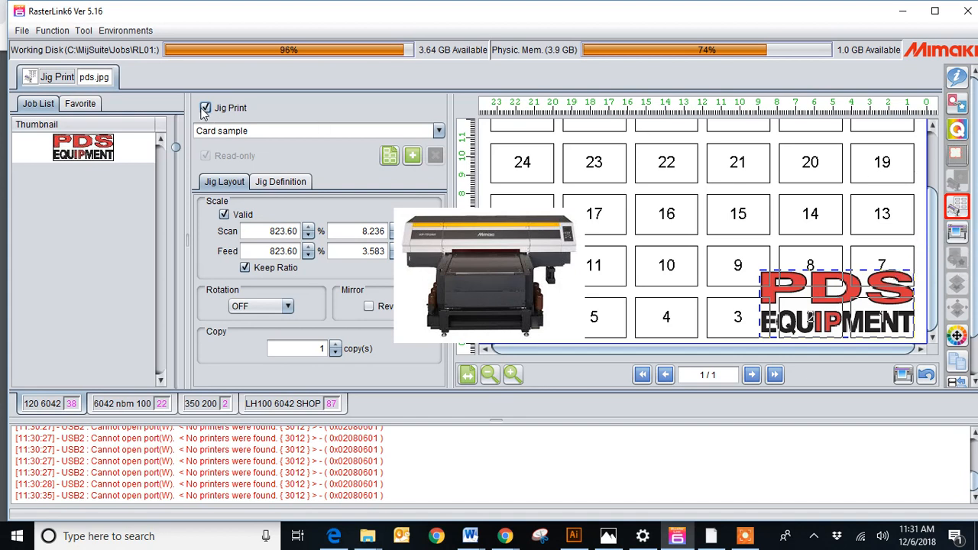
{"action": "left_click", "coordinate": [205, 109]}
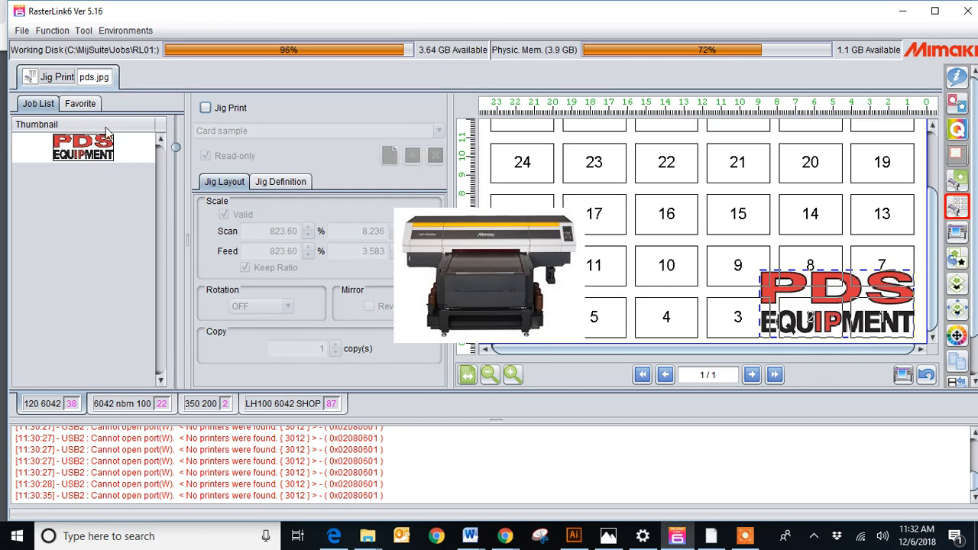
{"action": "left_click", "coordinate": [211, 109]}
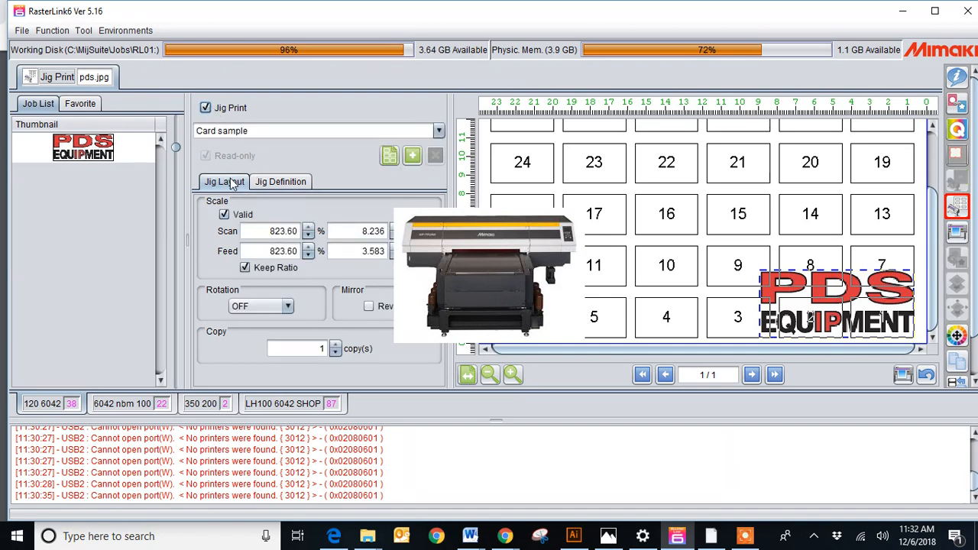
Step: Check the jig definition and reduce the logo's scan size to 4.236 inch in the jig layout, keeping the ratio
{"action": "left_click", "coordinate": [273, 183]}
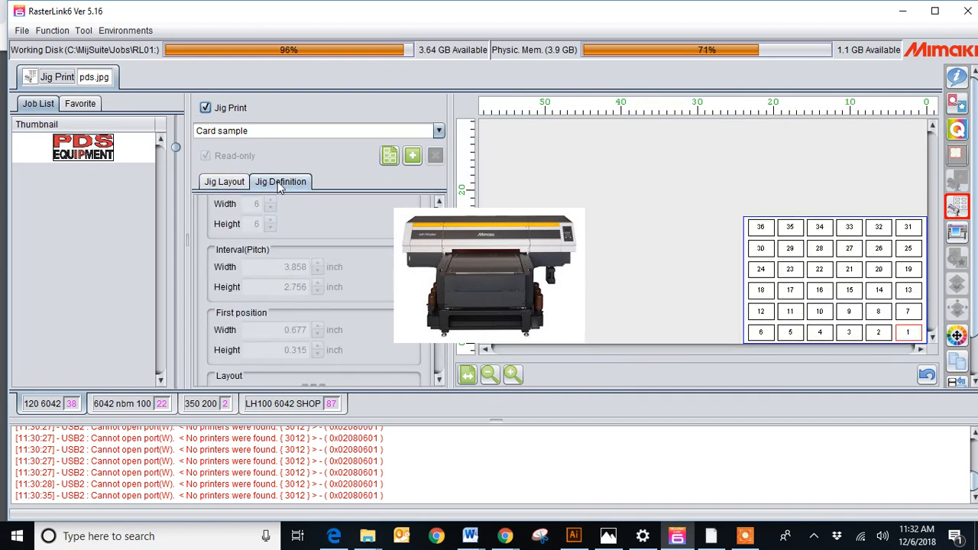
{"action": "left_click", "coordinate": [223, 184]}
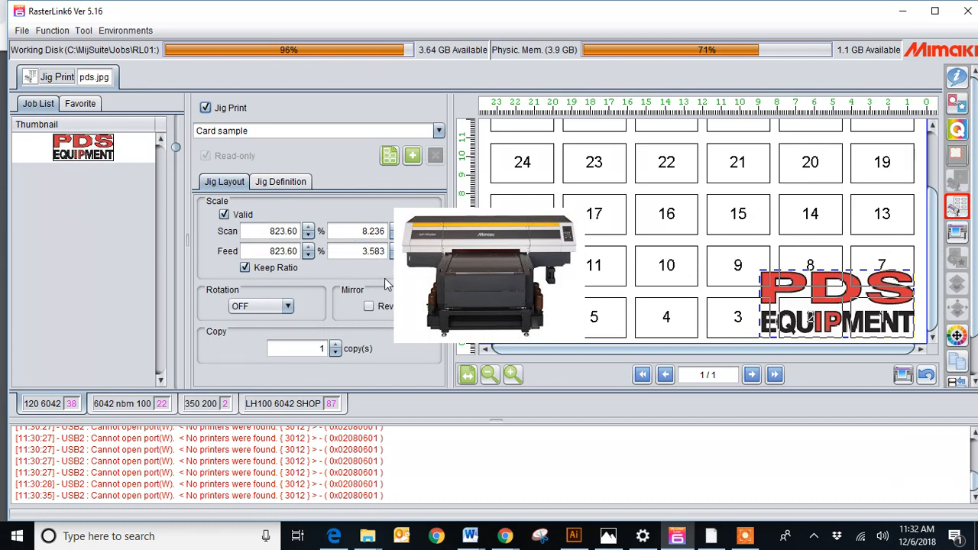
{"action": "left_click", "coordinate": [391, 233]}
{"action": "left_click", "coordinate": [391, 236]}
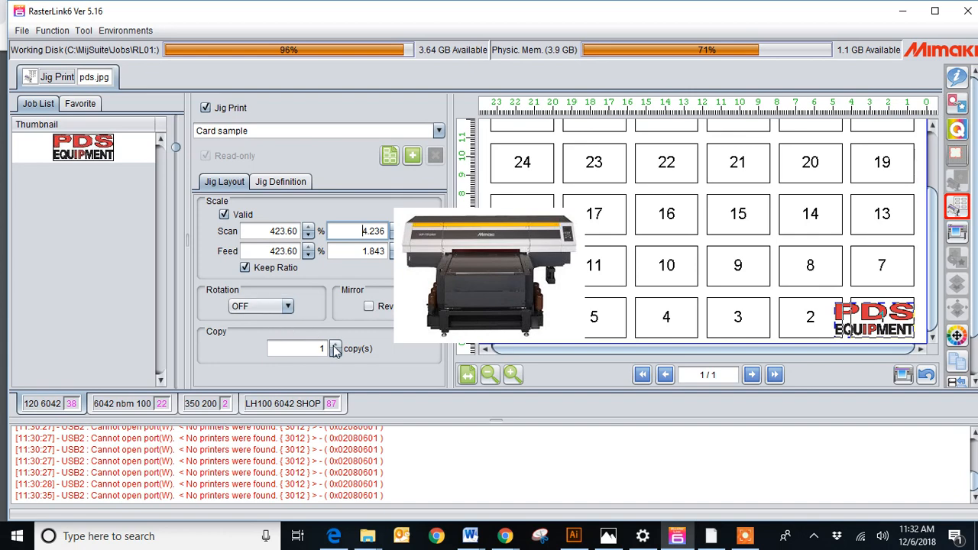
Step: Review the Card sample's jig definition and create a new jig template from it named "3x3 coaster"
{"action": "left_click", "coordinate": [269, 185]}
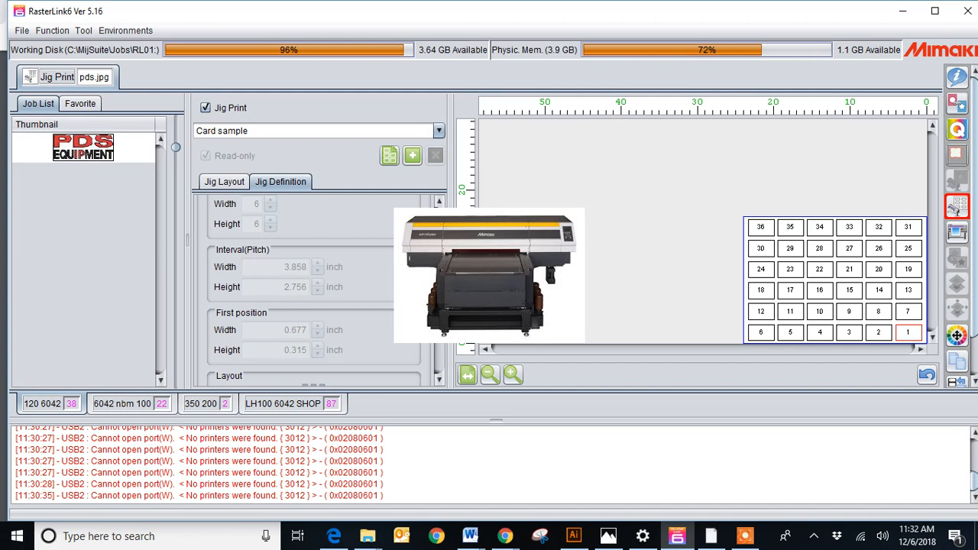
{"action": "scroll", "coordinate": [313, 290], "scroll_direction": "down", "scroll_amount": 1}
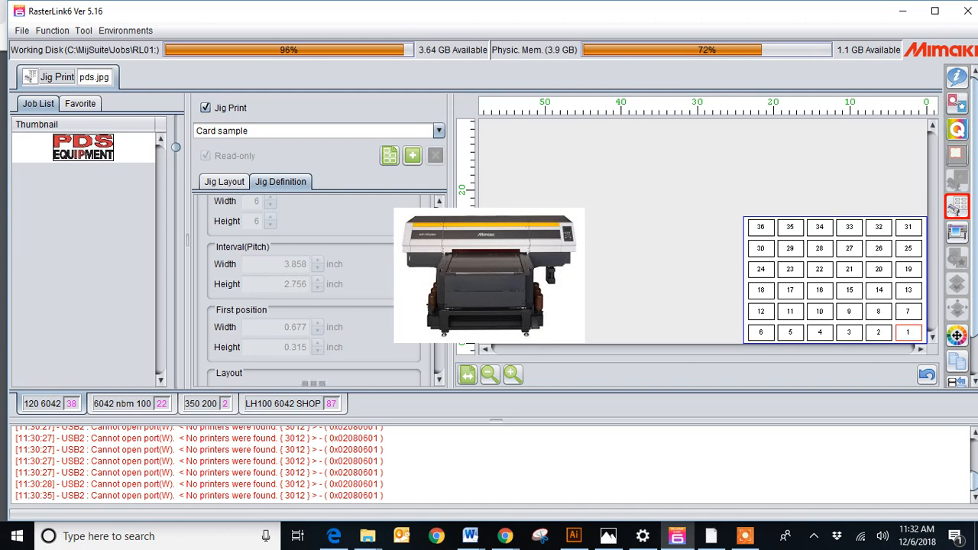
{"action": "scroll", "coordinate": [313, 291], "scroll_direction": "up", "scroll_amount": 1}
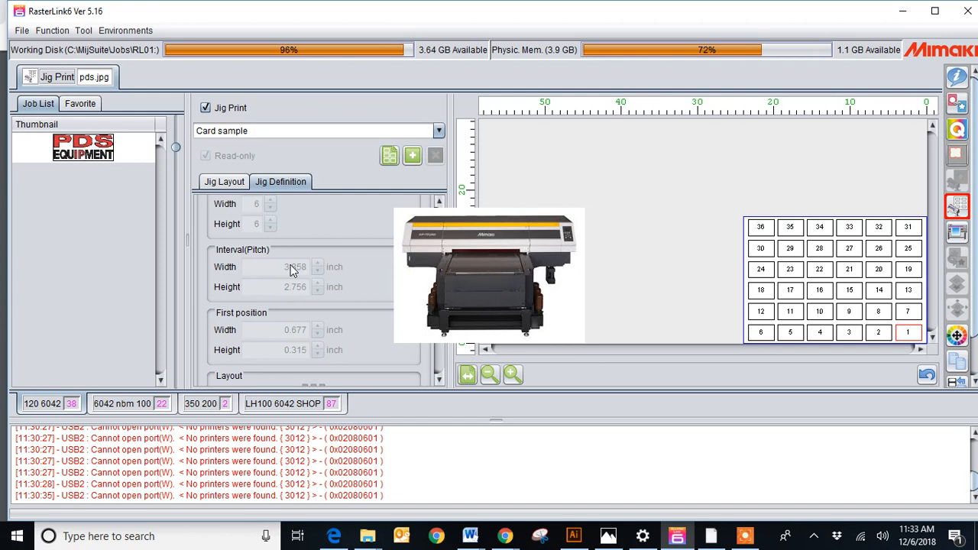
{"action": "triple_click", "coordinate": [256, 130]}
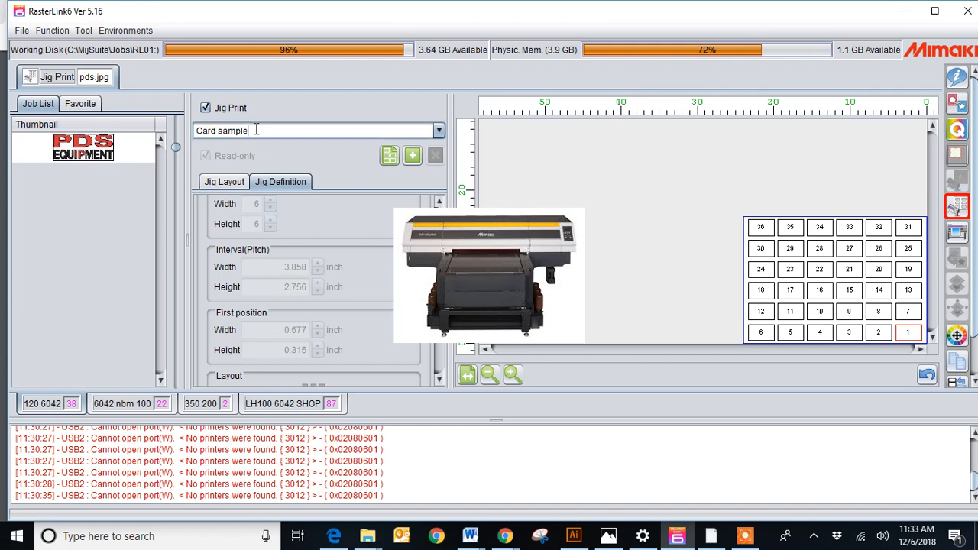
{"action": "key", "text": "BackSpace"}
{"action": "type", "text": "3x3 coaster"}
{"action": "left_click", "coordinate": [412, 157]}
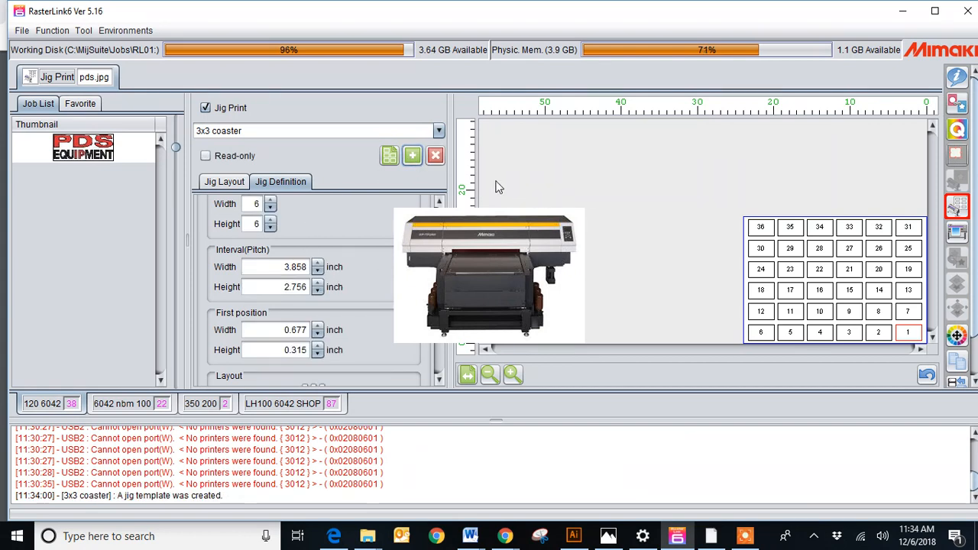
Step: Look through the list of saved jig templates, keeping 3x3 coaster selected
{"action": "left_click", "coordinate": [439, 132]}
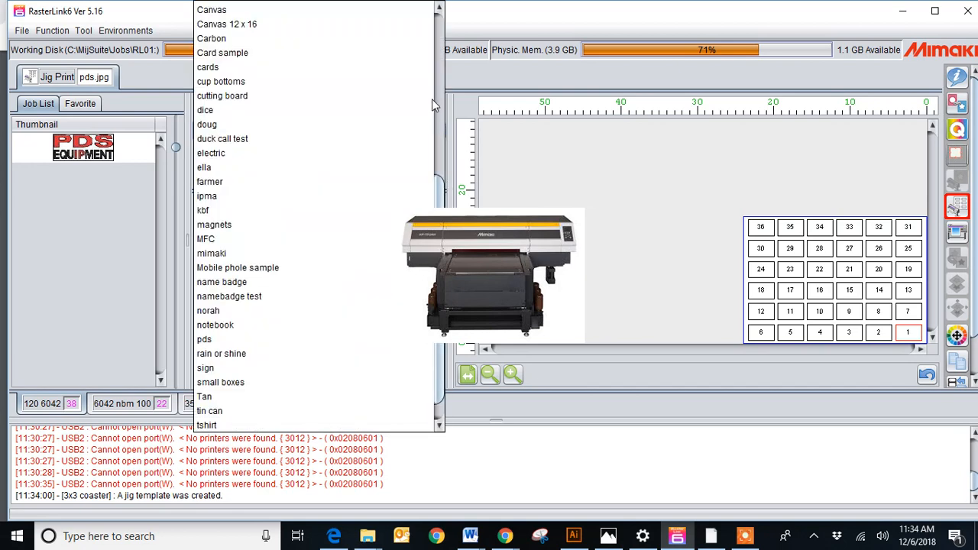
{"action": "left_click", "coordinate": [554, 144]}
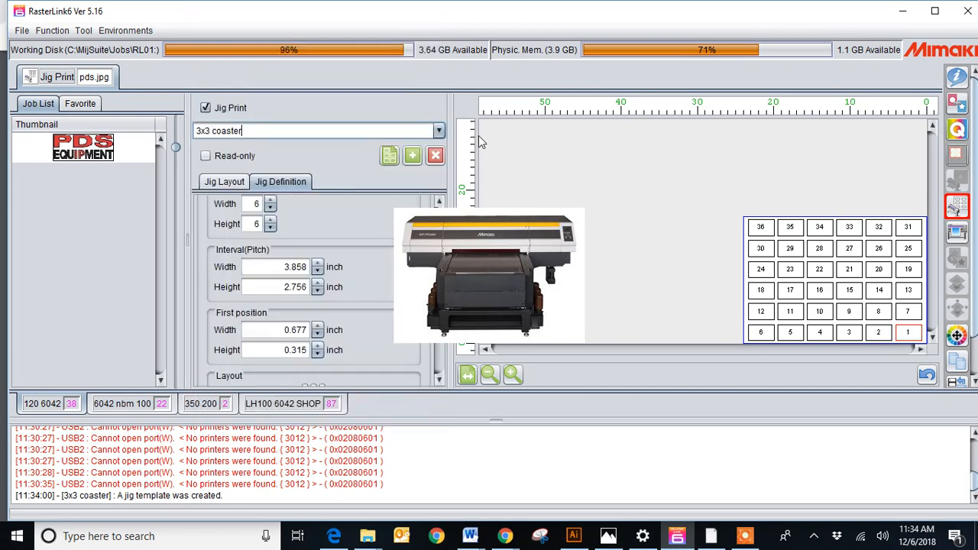
{"action": "left_click", "coordinate": [439, 131]}
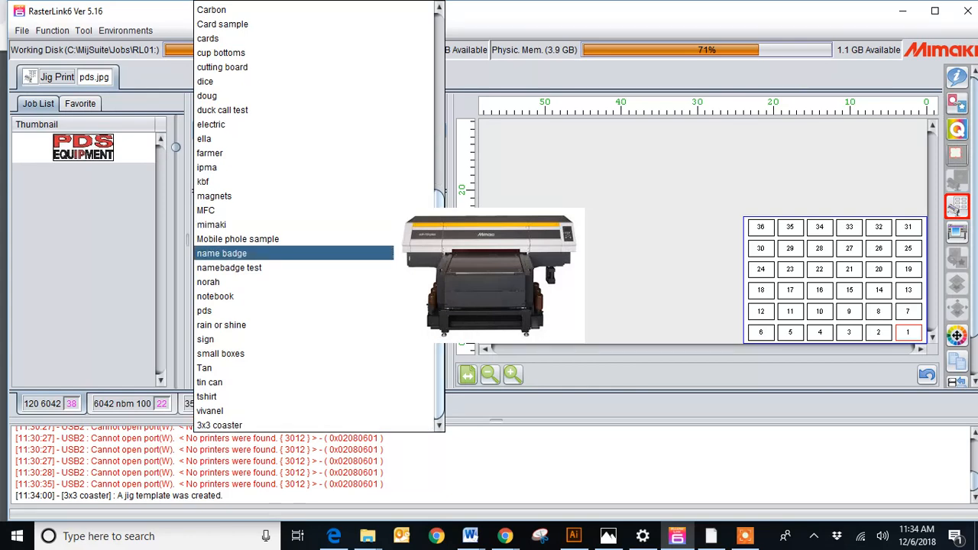
{"action": "scroll", "coordinate": [428, 175], "scroll_direction": "up", "scroll_amount": 6}
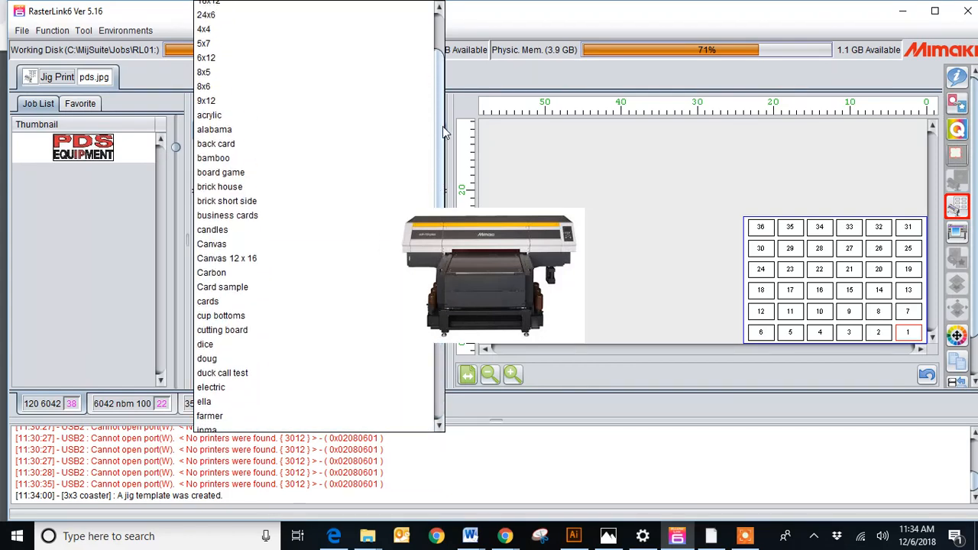
{"action": "left_click_drag", "start_coordinate": [443, 126], "coordinate": [437, 76]}
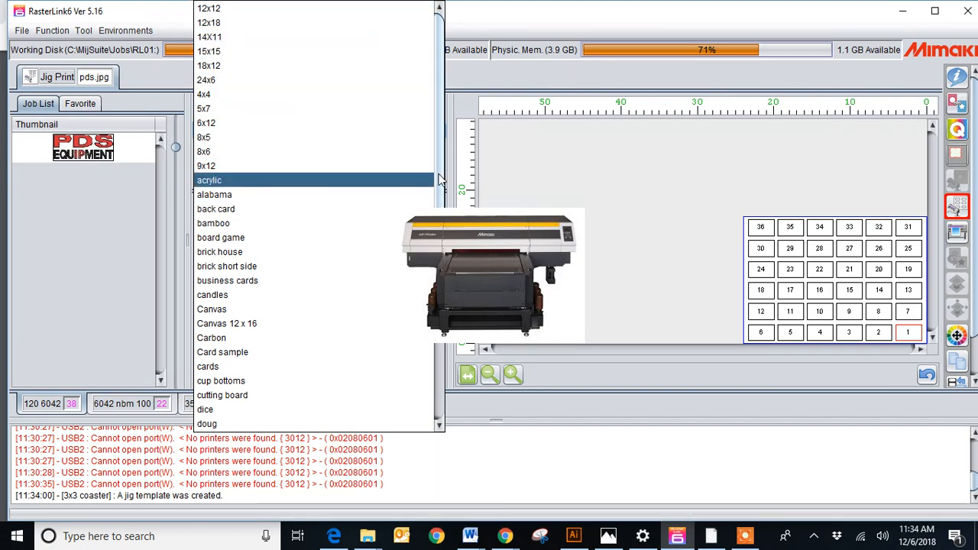
{"action": "scroll", "coordinate": [399, 180], "scroll_direction": "down", "scroll_amount": 3}
{"action": "scroll", "coordinate": [319, 216], "scroll_direction": "down", "scroll_amount": 2}
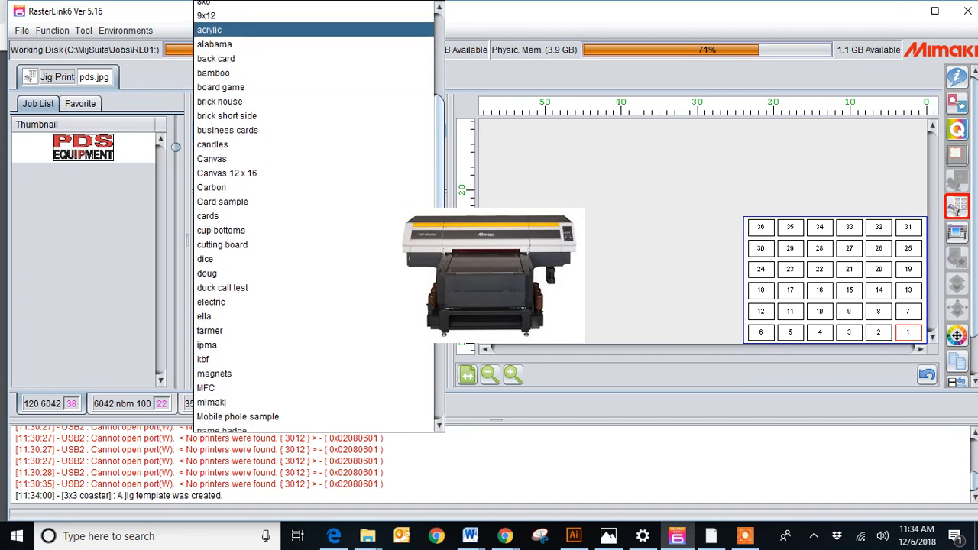
{"action": "scroll", "coordinate": [319, 216], "scroll_direction": "down", "scroll_amount": 3}
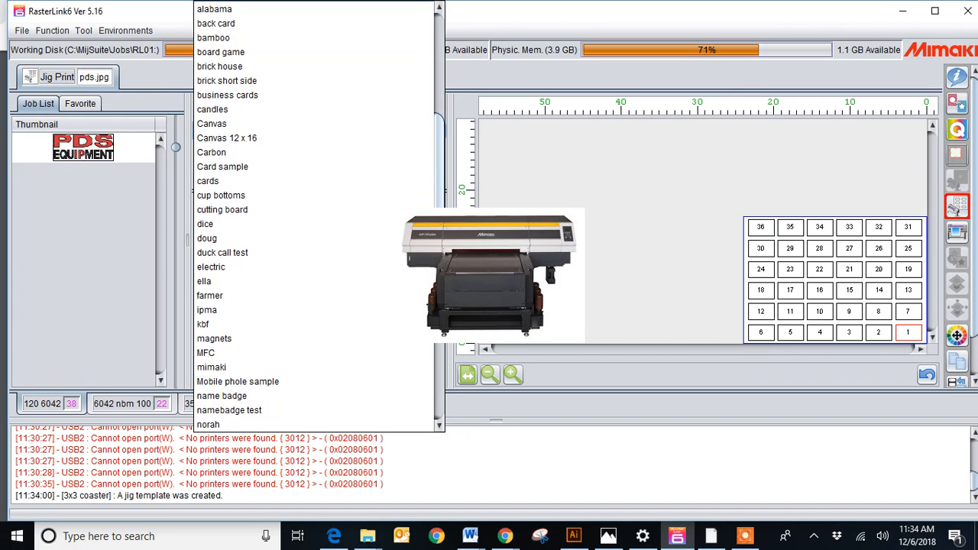
{"action": "scroll", "coordinate": [441, 343], "scroll_direction": "down", "scroll_amount": 4}
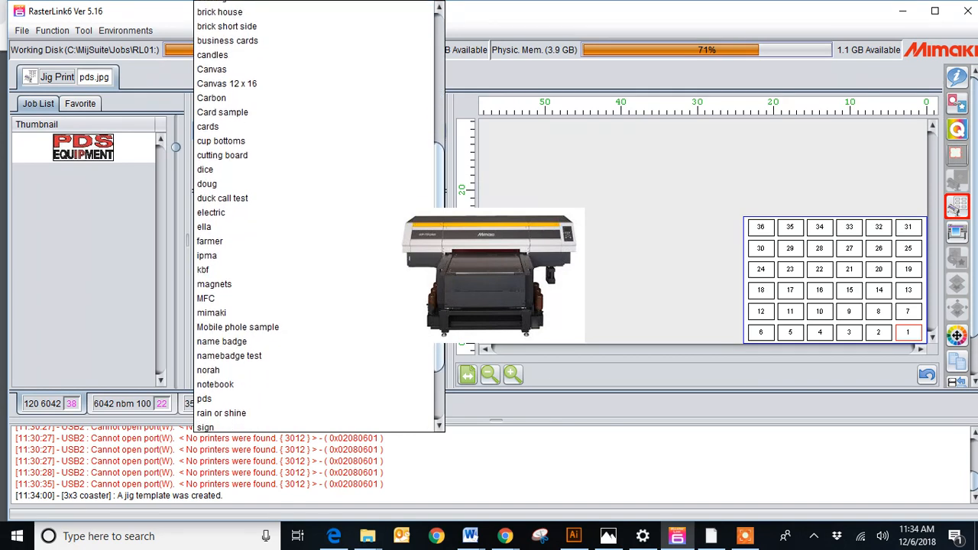
{"action": "scroll", "coordinate": [441, 343], "scroll_direction": "down", "scroll_amount": 1}
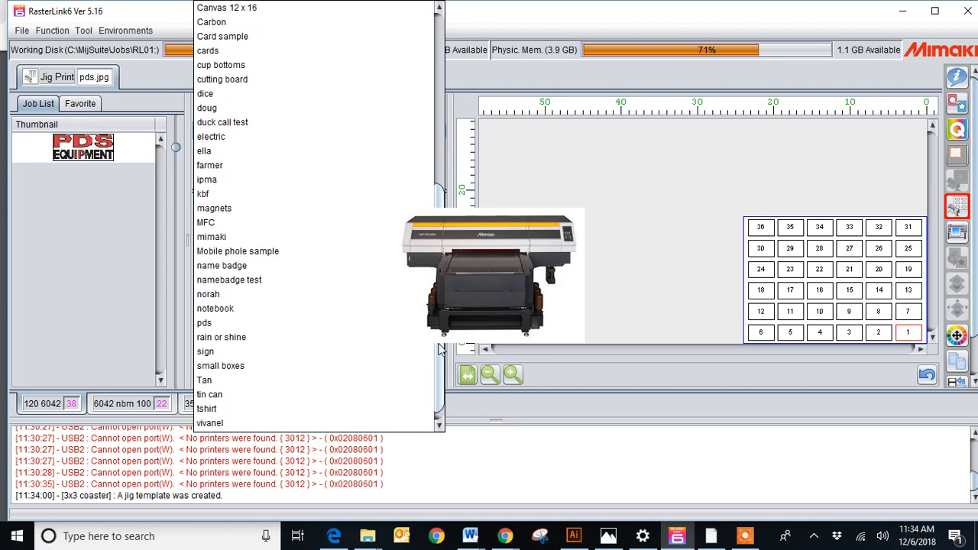
{"action": "scroll", "coordinate": [441, 344], "scroll_direction": "up", "scroll_amount": 3}
{"action": "scroll", "coordinate": [441, 344], "scroll_direction": "down", "scroll_amount": 1}
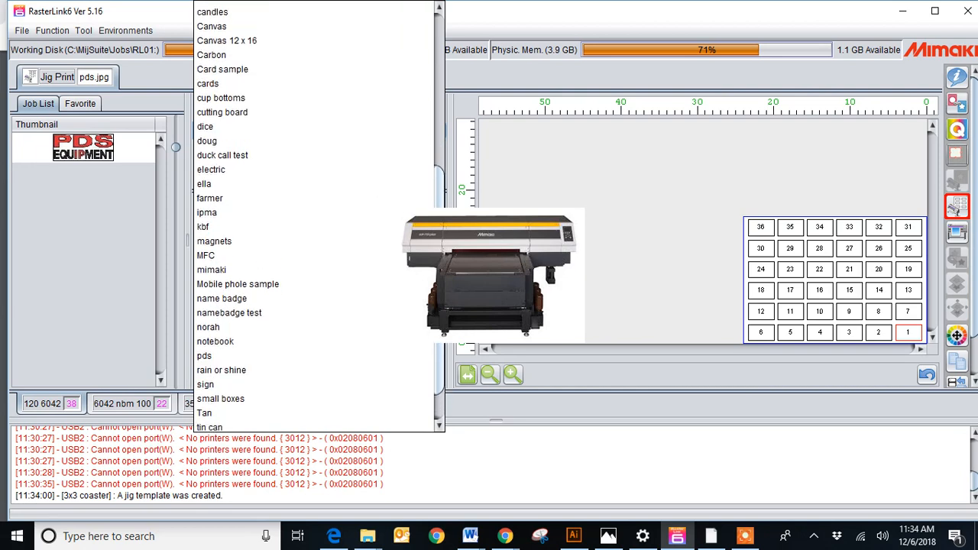
{"action": "scroll", "coordinate": [440, 344], "scroll_direction": "up", "scroll_amount": 4}
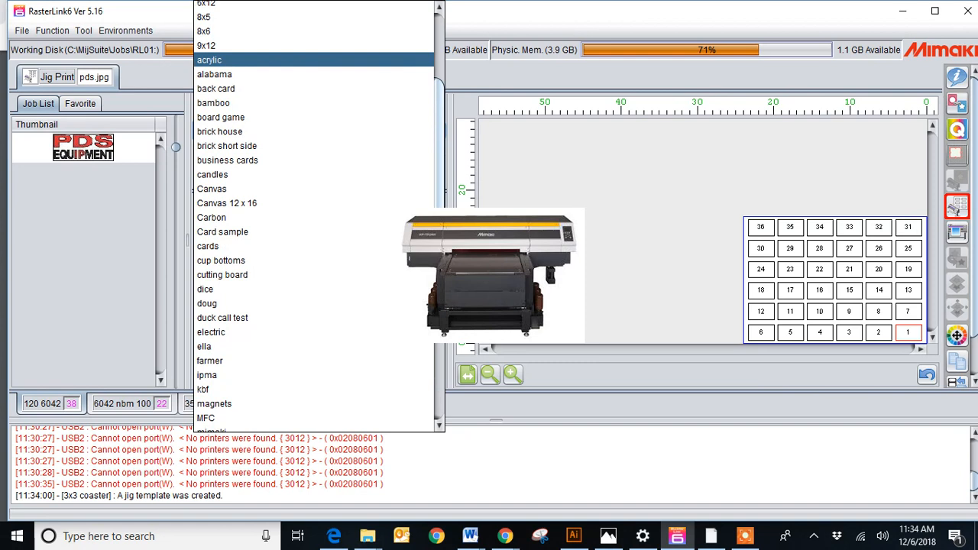
{"action": "scroll", "coordinate": [441, 170], "scroll_direction": "up", "scroll_amount": 3}
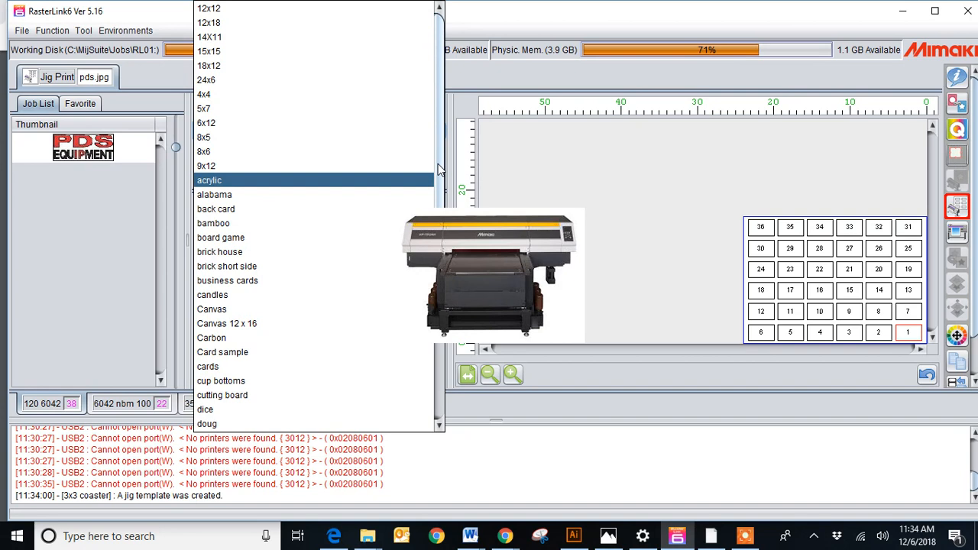
{"action": "key", "text": "Up"}
{"action": "key", "text": "Up"}
{"action": "key", "text": "Up"}
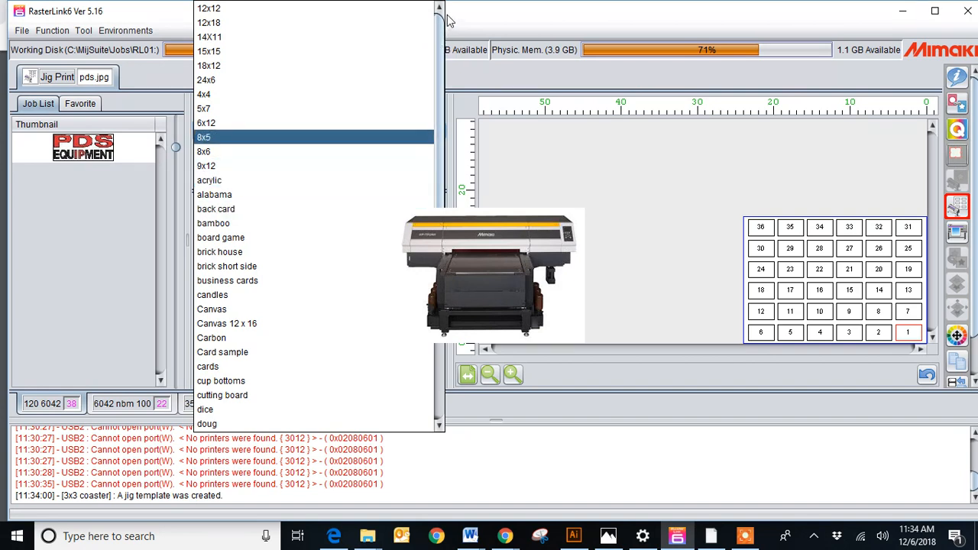
{"action": "left_click", "coordinate": [457, 16]}
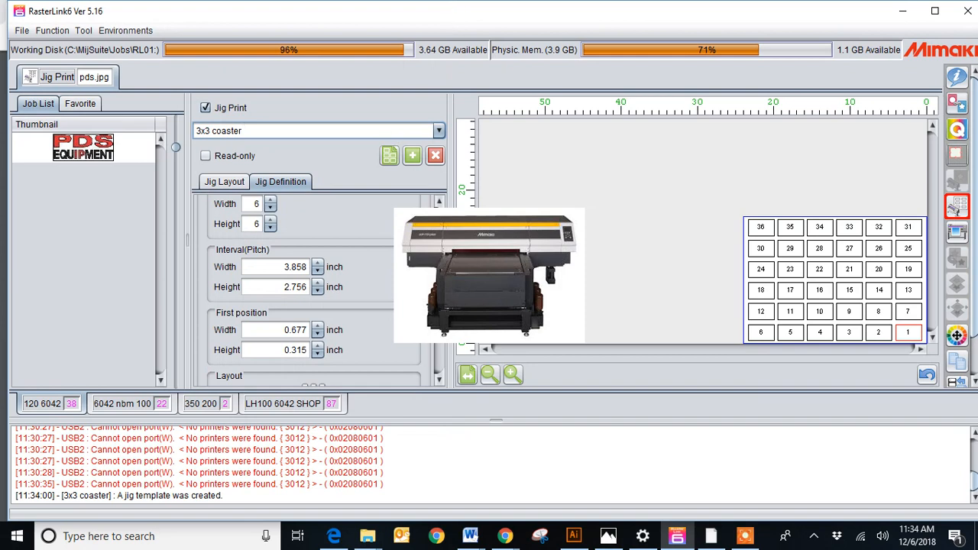
Step: Set the material counts of the 3x3 coaster jig to 1 in width and 1 in height
{"action": "scroll", "coordinate": [436, 205], "scroll_direction": "up", "scroll_amount": 5}
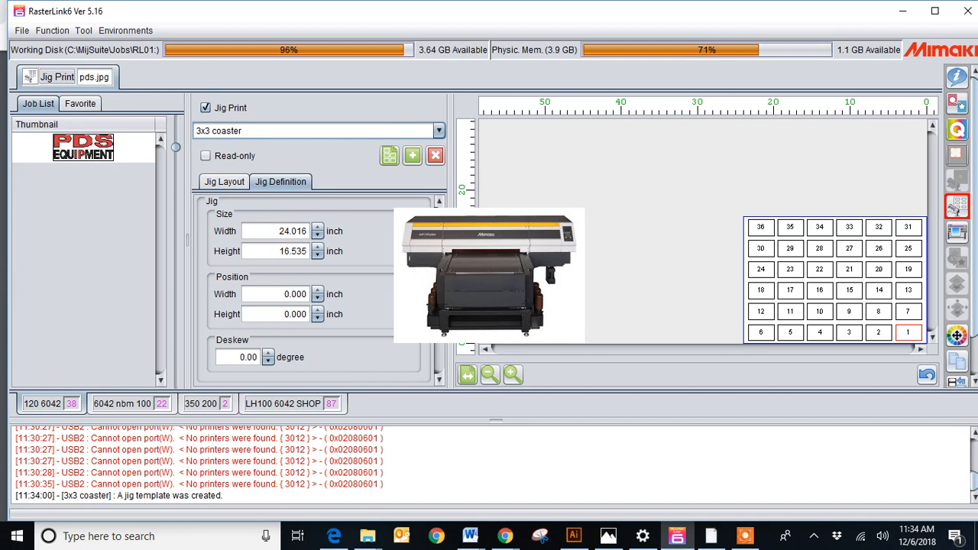
{"action": "scroll", "coordinate": [314, 290], "scroll_direction": "down", "scroll_amount": 3}
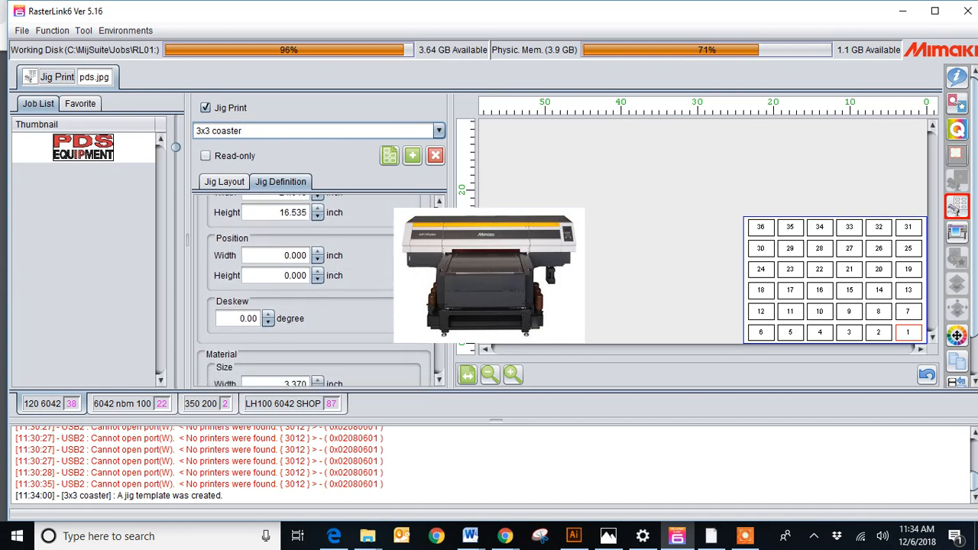
{"action": "scroll", "coordinate": [313, 290], "scroll_direction": "down", "scroll_amount": 3}
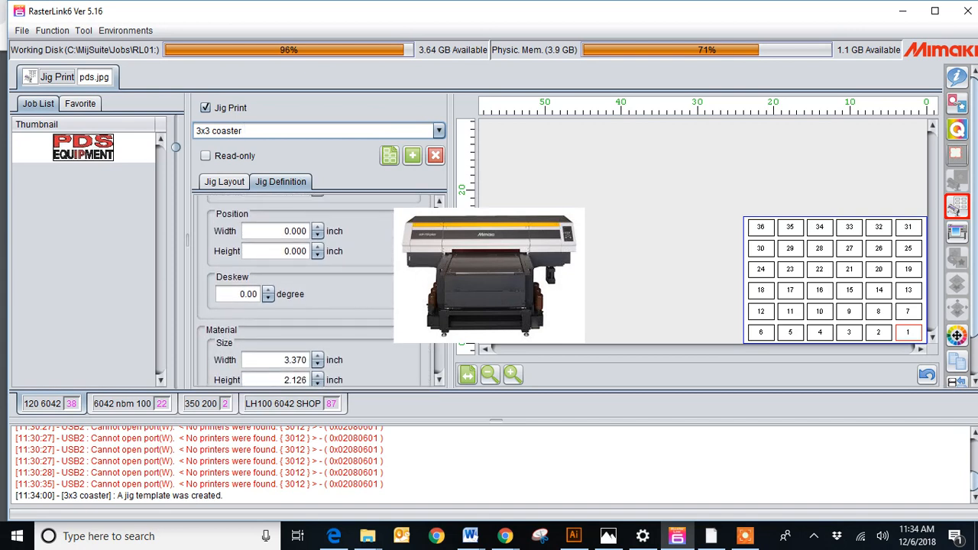
{"action": "scroll", "coordinate": [314, 290], "scroll_direction": "down", "scroll_amount": 5}
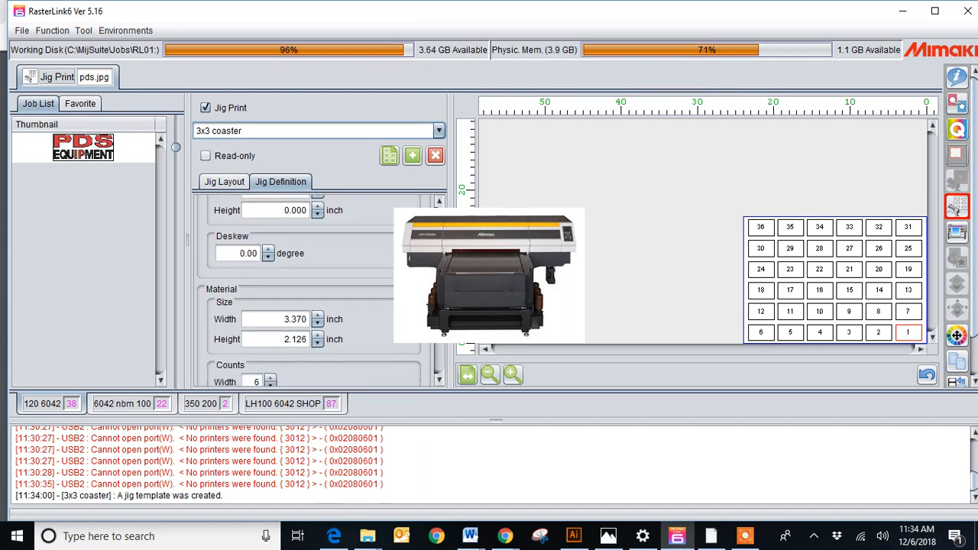
{"action": "scroll", "coordinate": [313, 291], "scroll_direction": "up", "scroll_amount": 5}
{"action": "scroll", "coordinate": [313, 290], "scroll_direction": "down", "scroll_amount": 5}
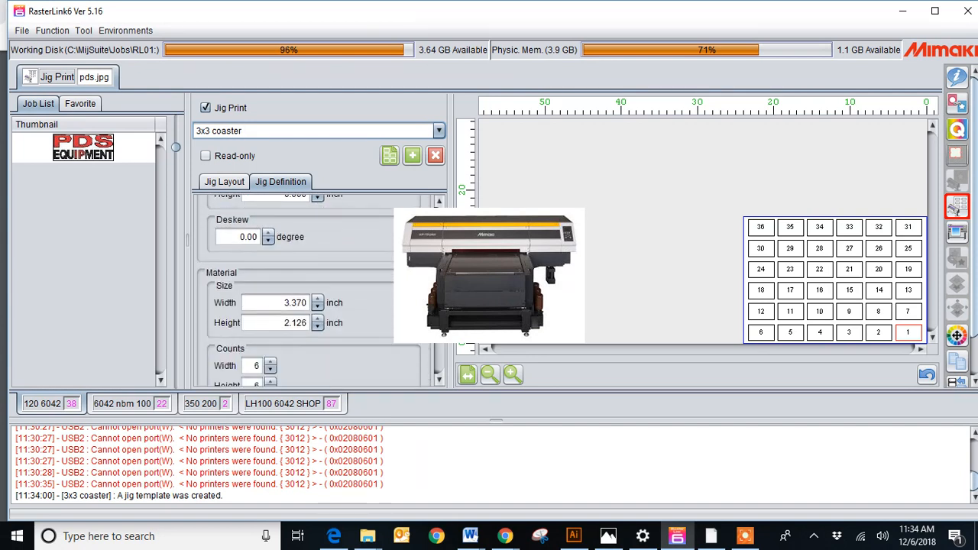
{"action": "scroll", "coordinate": [380, 278], "scroll_direction": "up", "scroll_amount": 1}
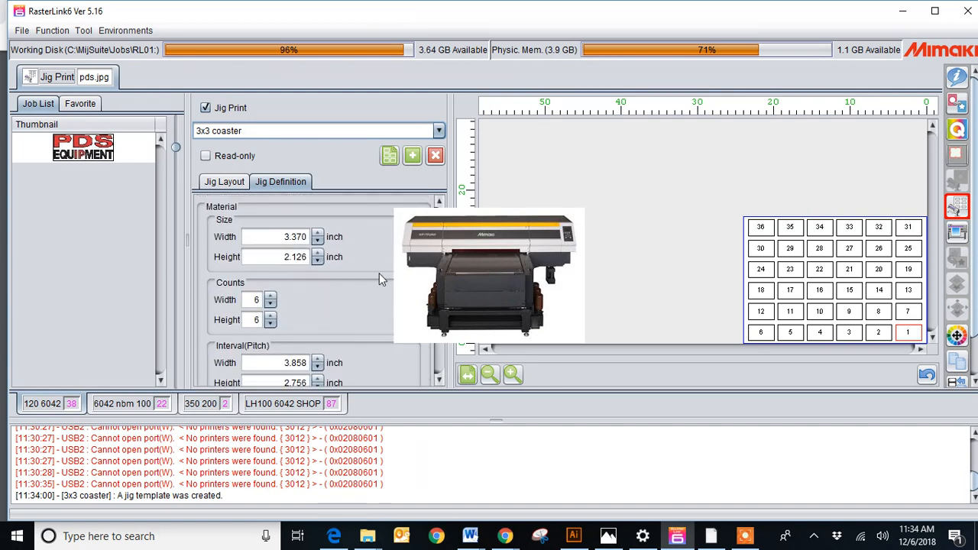
{"action": "double_click", "coordinate": [262, 299]}
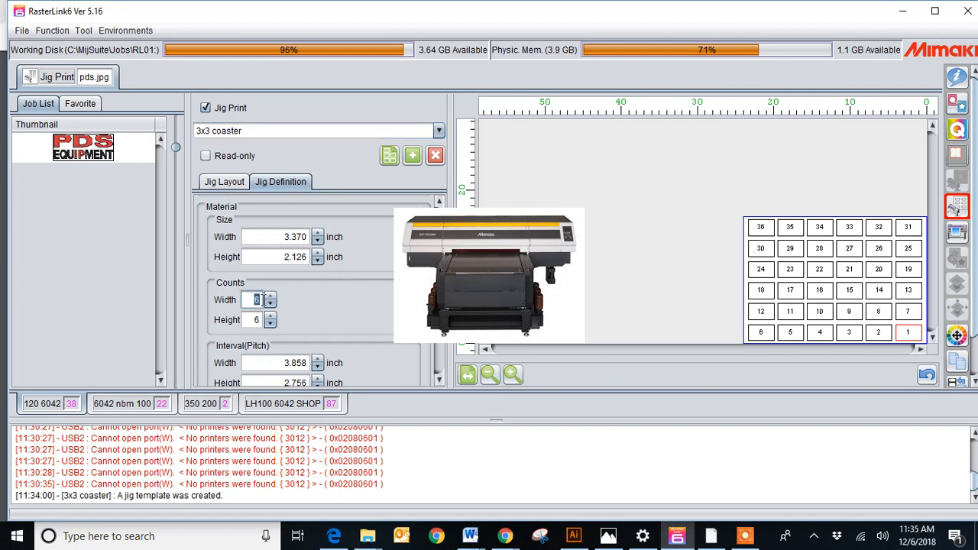
{"action": "type", "text": "1"}
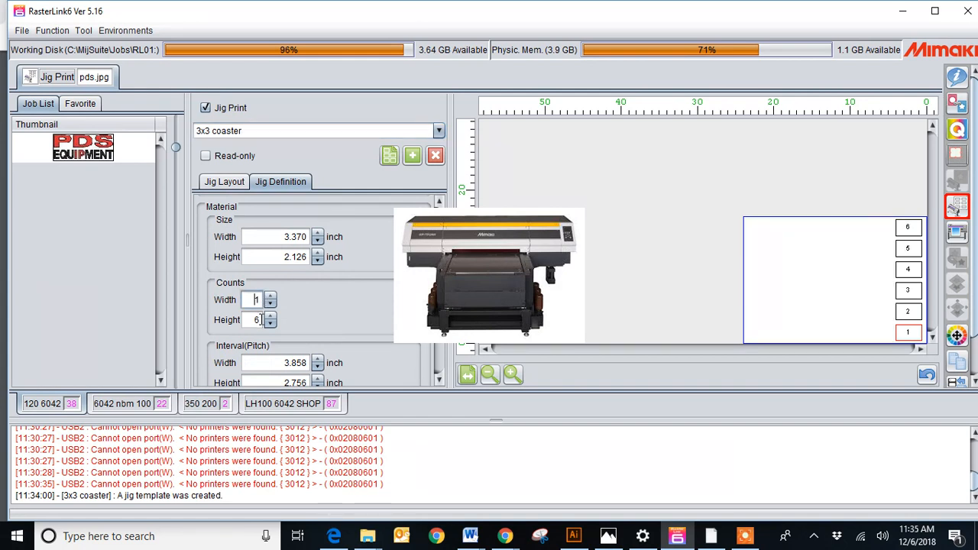
{"action": "double_click", "coordinate": [260, 320]}
{"action": "key", "text": "BackSpace"}
{"action": "type", "text": "1"}
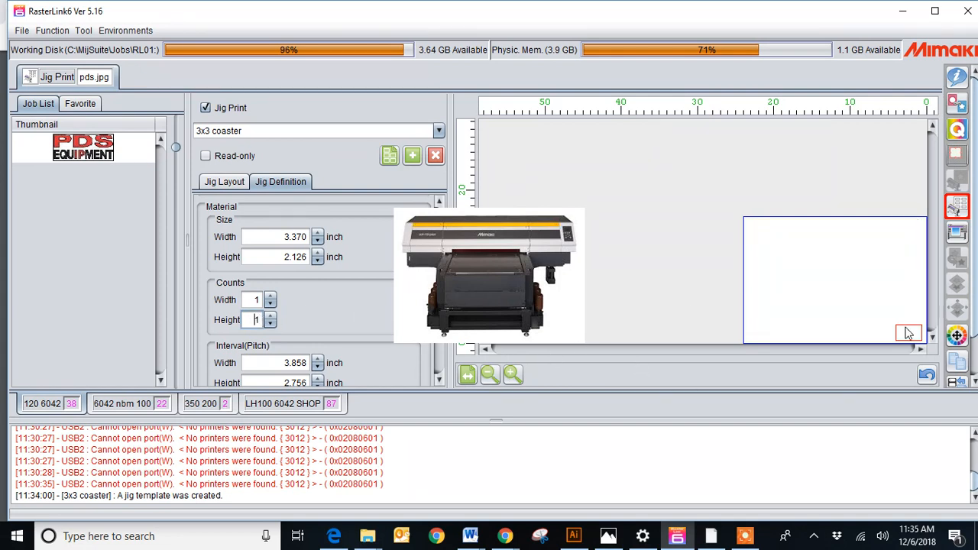
Step: Set the jig position to 3.000 inch in width and 2.000 inch in height
{"action": "left_click", "coordinate": [513, 373]}
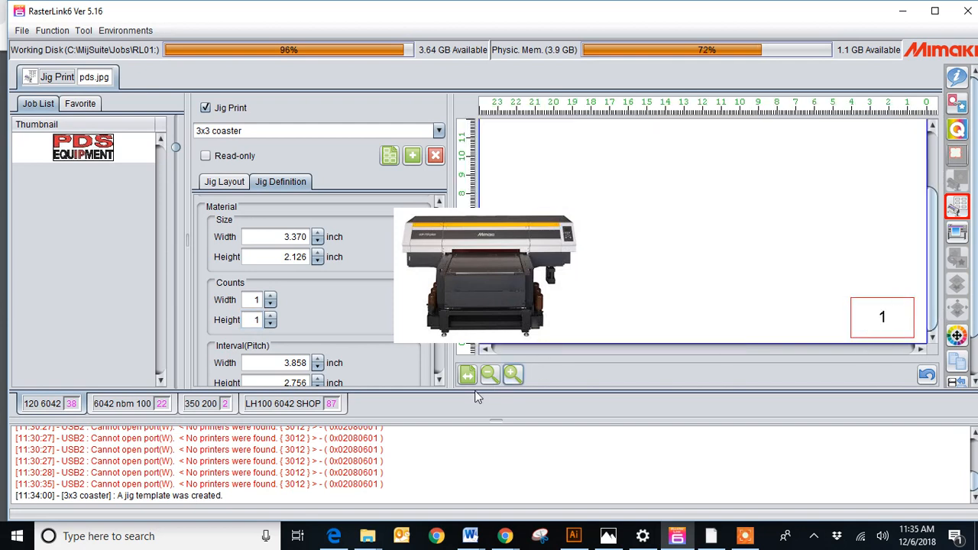
{"action": "left_click", "coordinate": [489, 375]}
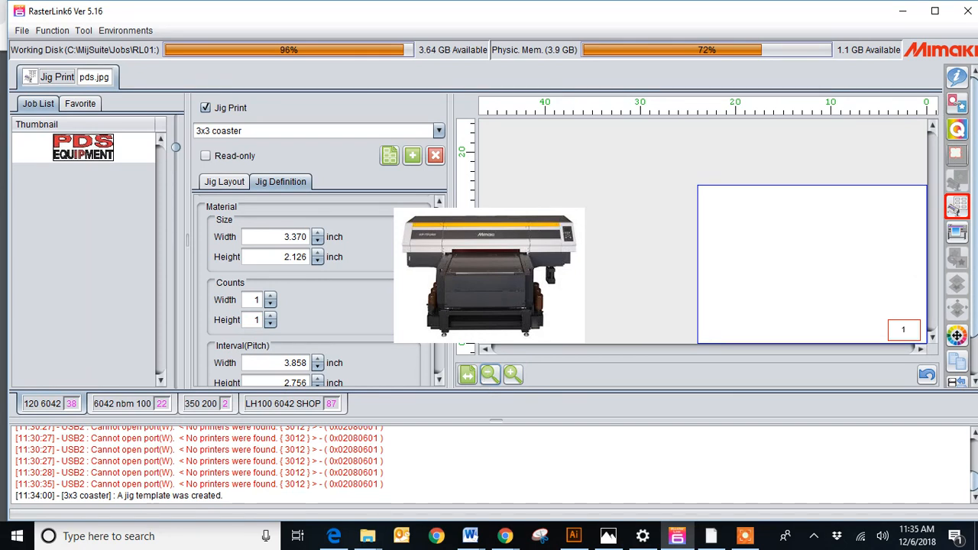
{"action": "left_click_drag", "start_coordinate": [439, 306], "coordinate": [439, 240]}
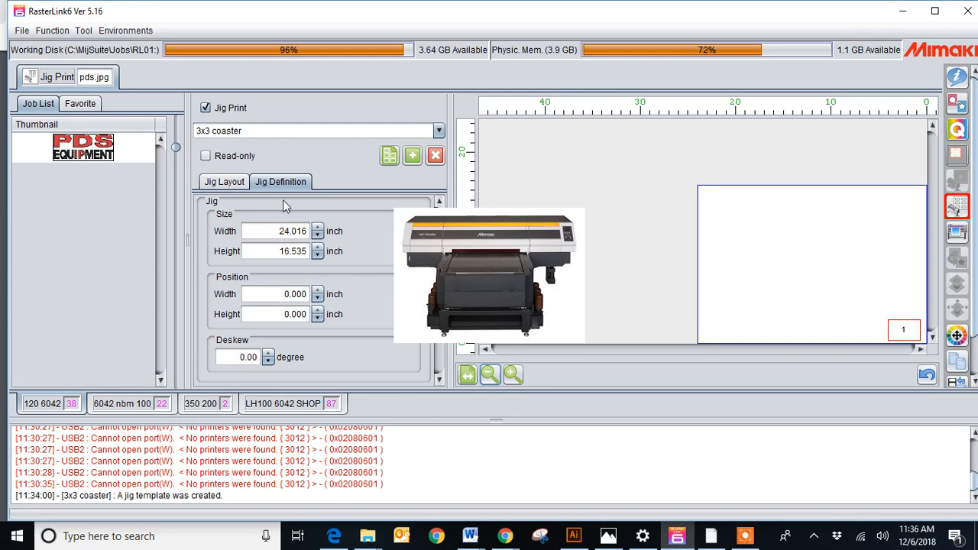
{"action": "left_click", "coordinate": [741, 539]}
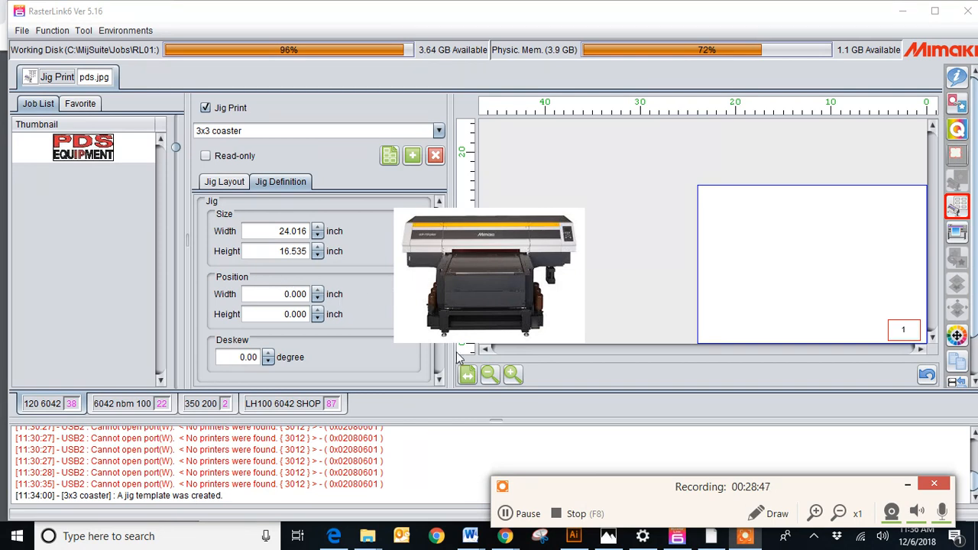
{"action": "left_click", "coordinate": [317, 290]}
{"action": "left_click", "coordinate": [318, 290]}
{"action": "left_click", "coordinate": [318, 290]}
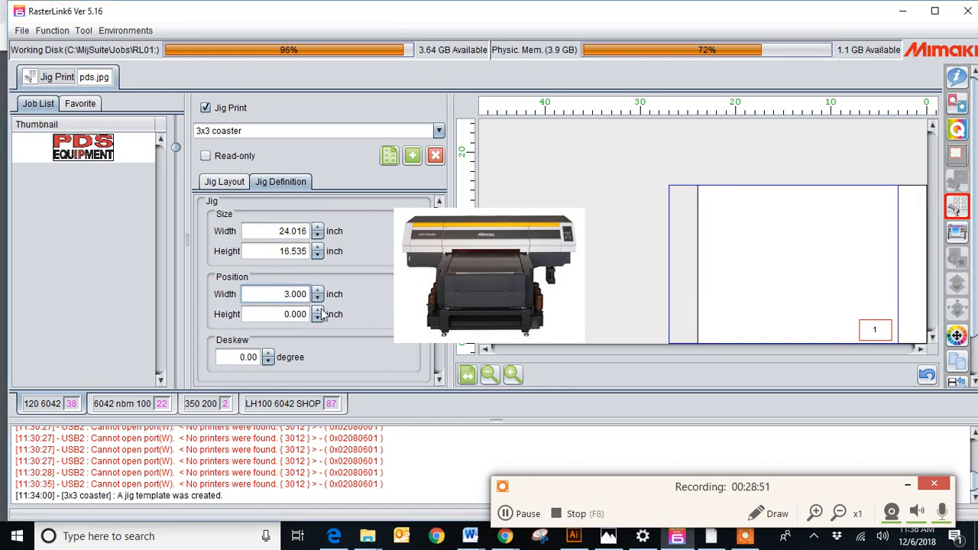
{"action": "left_click", "coordinate": [318, 310]}
{"action": "left_click", "coordinate": [318, 310]}
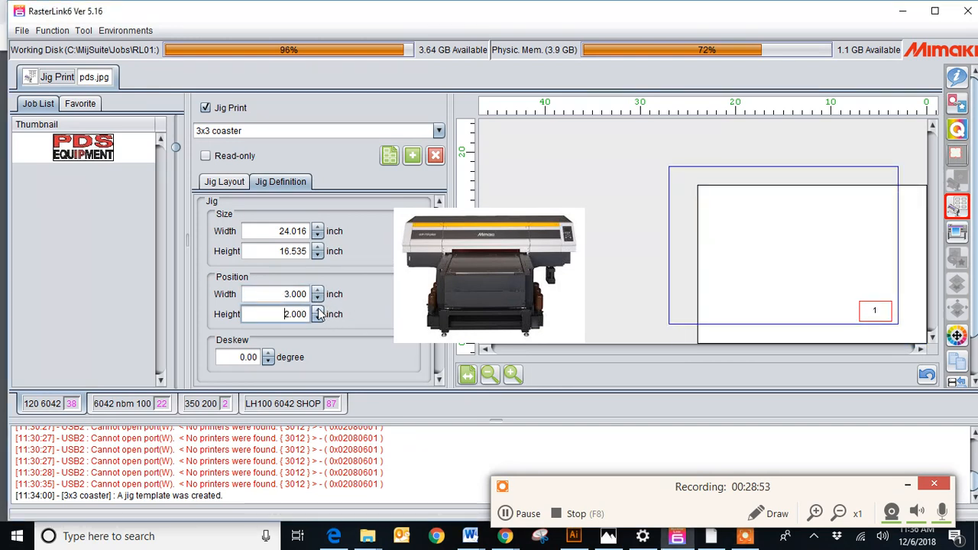
Step: Set the jig position of the 3x3 coaster template to 0 inch in both width and height
{"action": "double_click", "coordinate": [304, 294]}
{"action": "key", "text": "BackSpace"}
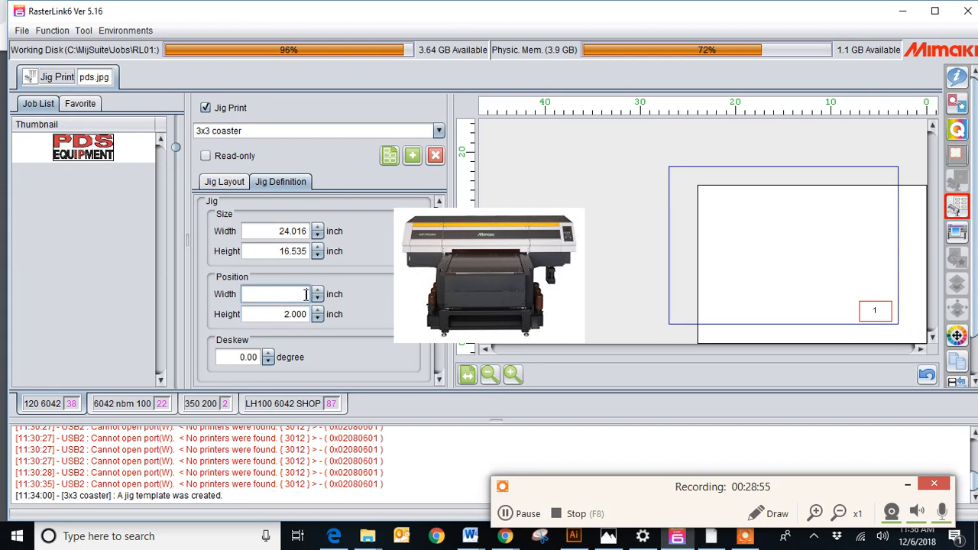
{"action": "type", "text": "0"}
{"action": "key", "text": "Return"}
{"action": "double_click", "coordinate": [308, 314]}
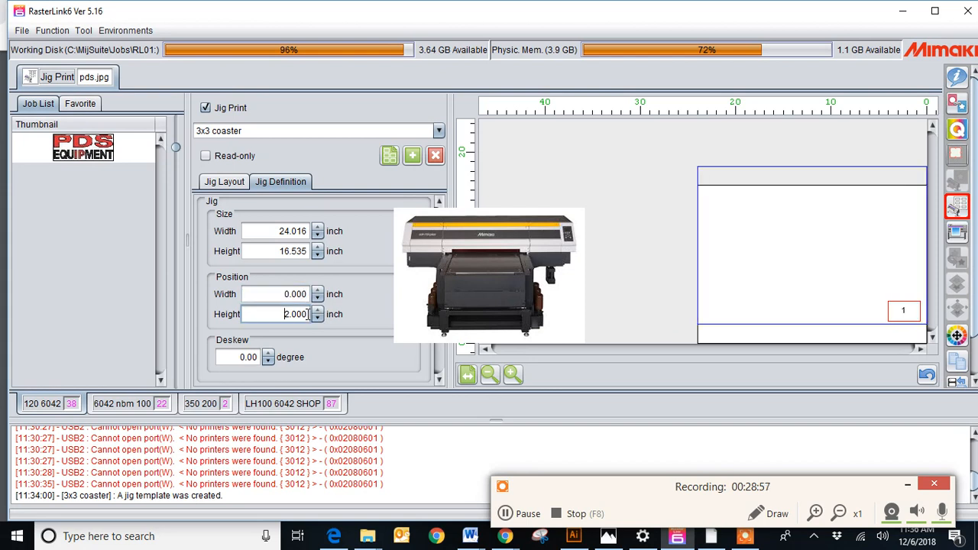
{"action": "key", "text": "BackSpace"}
{"action": "type", "text": "0"}
{"action": "key", "text": "Return"}
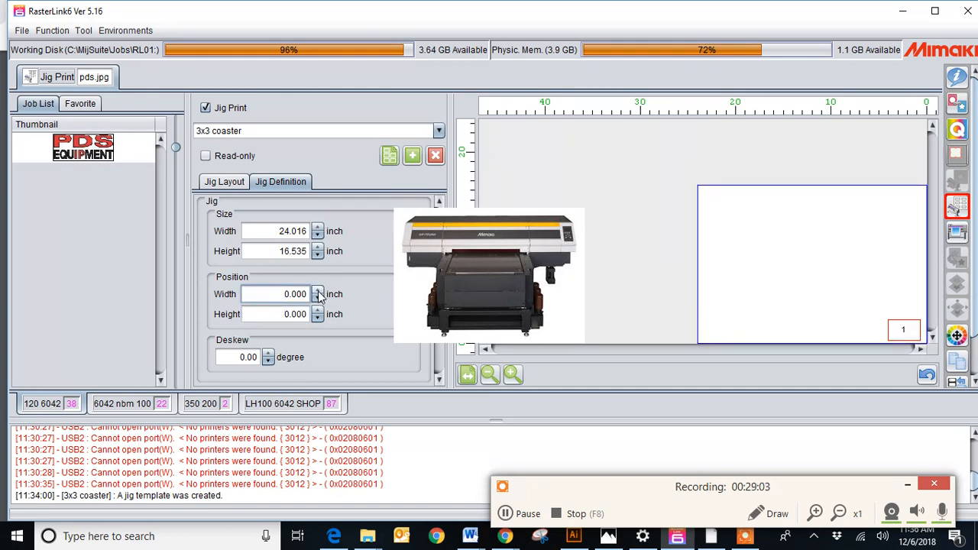
Step: Move the jig position to 1.000 inch in width and 1.000 inch in height
{"action": "right_click", "coordinate": [317, 294]}
{"action": "left_click", "coordinate": [323, 298]}
{"action": "left_click", "coordinate": [318, 291]}
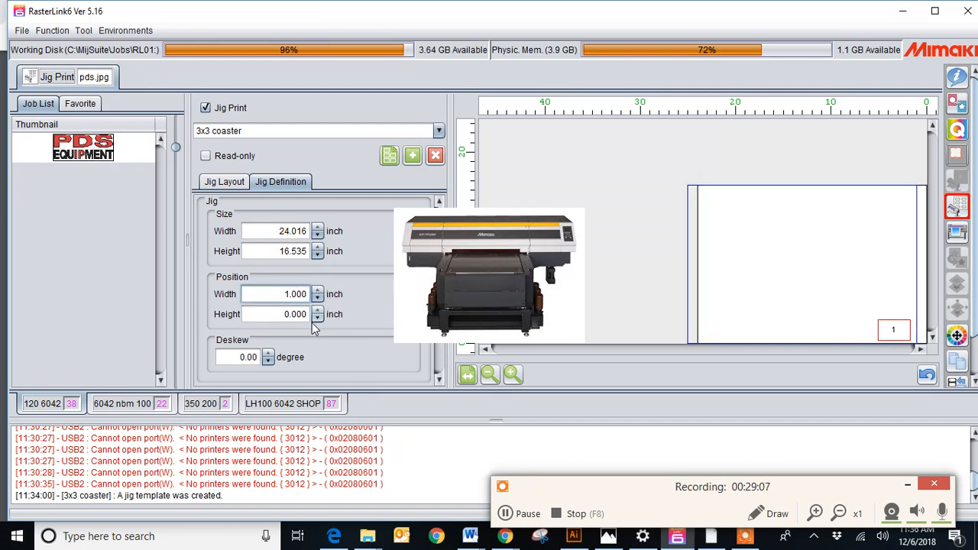
{"action": "left_click", "coordinate": [318, 311]}
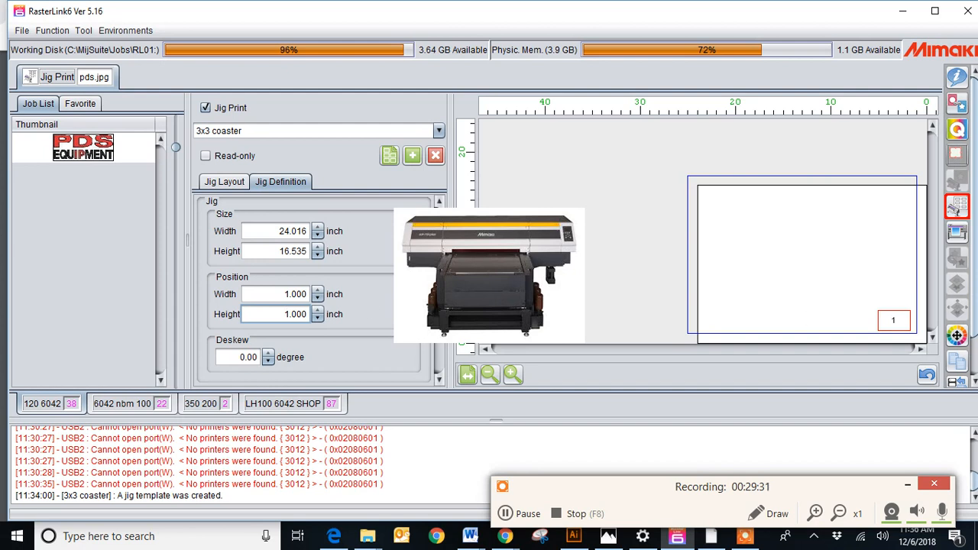
Step: Return the jig position to 0.000 inch in width and 0.000 inch in height
{"action": "double_click", "coordinate": [306, 293]}
{"action": "key", "text": "BackSpace"}
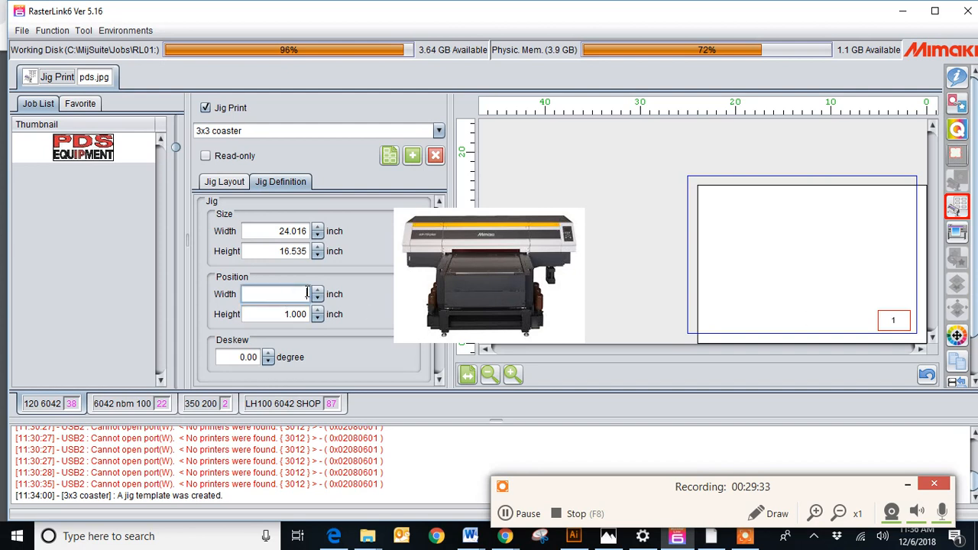
{"action": "type", "text": "0"}
{"action": "key", "text": "Return"}
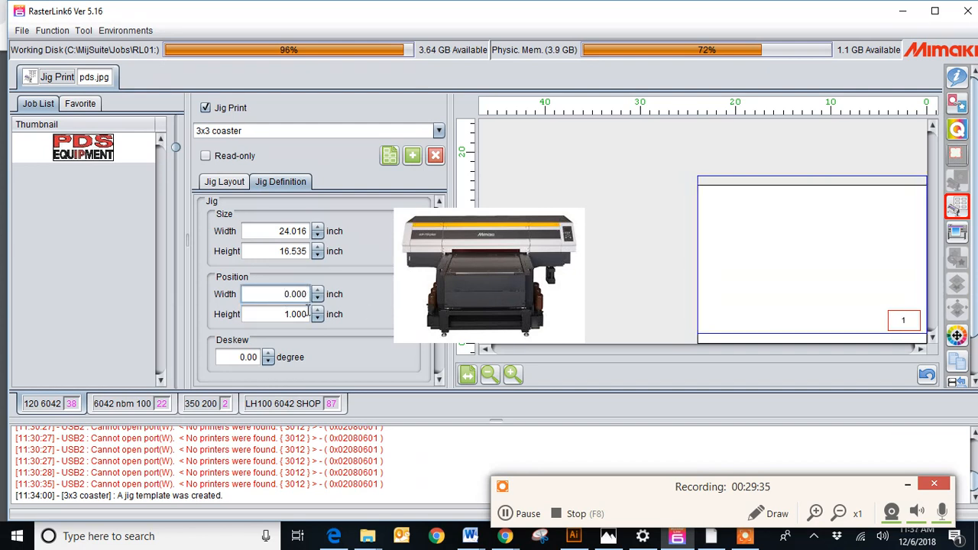
{"action": "double_click", "coordinate": [308, 313]}
{"action": "key", "text": "BackSpace"}
{"action": "type", "text": "0"}
{"action": "key", "text": "Return"}
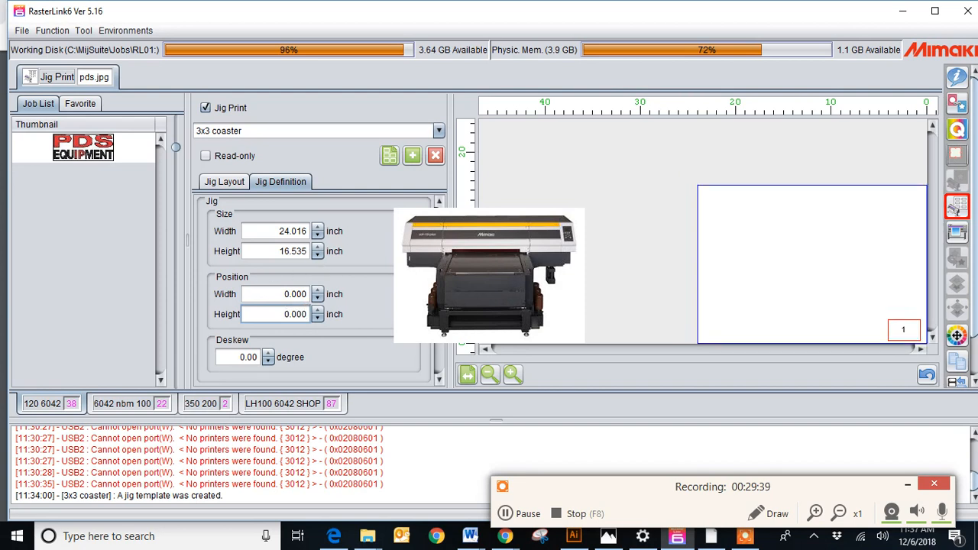
Step: Set the material size of the 3x3 coaster jig to 3 inch in width and 3 inch in height
{"action": "scroll", "coordinate": [306, 245], "scroll_direction": "down", "scroll_amount": 1}
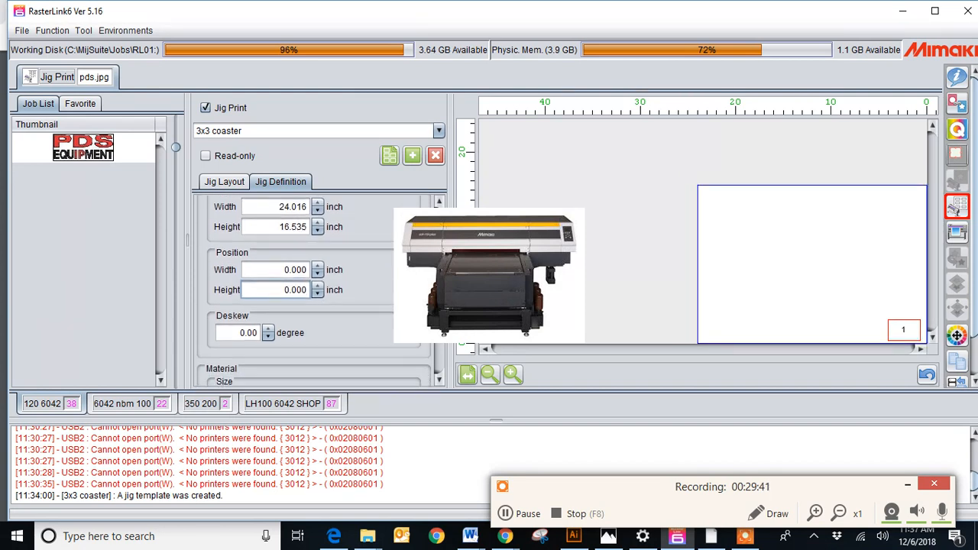
{"action": "scroll", "coordinate": [305, 290], "scroll_direction": "down", "scroll_amount": 1}
{"action": "scroll", "coordinate": [332, 280], "scroll_direction": "down", "scroll_amount": 1}
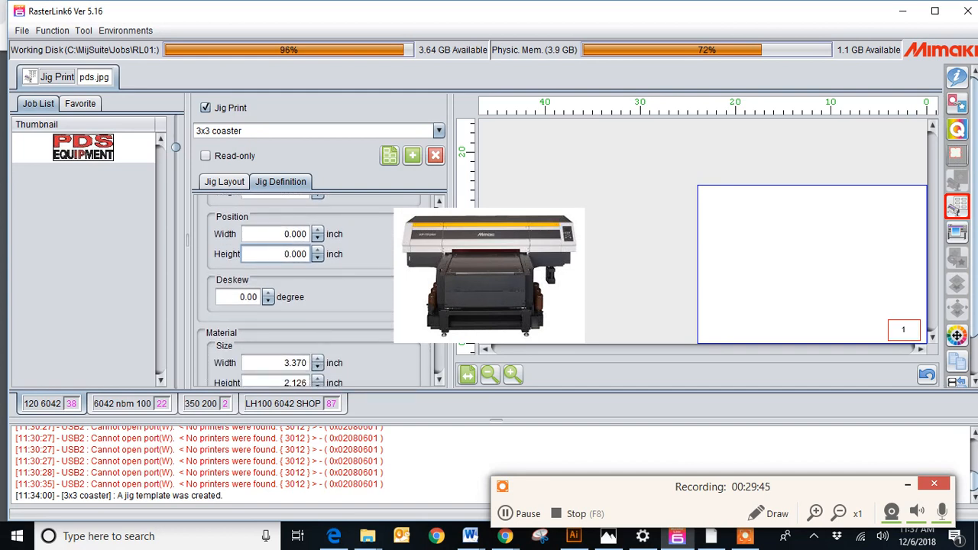
{"action": "scroll", "coordinate": [306, 290], "scroll_direction": "down", "scroll_amount": 3}
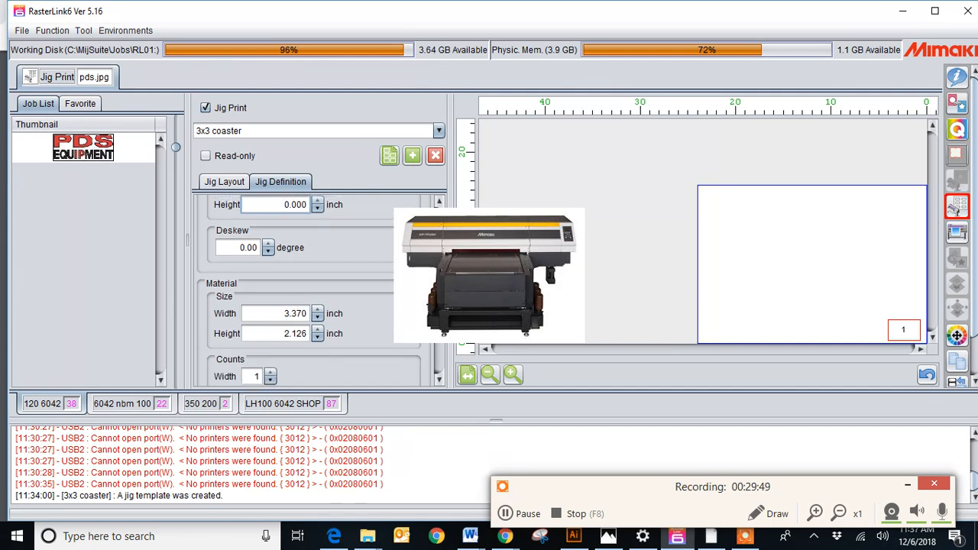
{"action": "scroll", "coordinate": [310, 290], "scroll_direction": "down", "scroll_amount": 1}
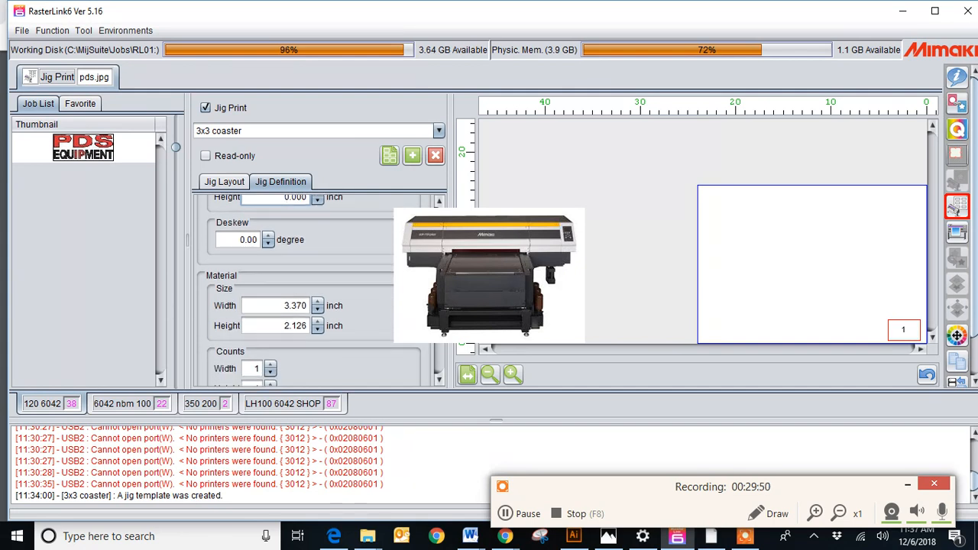
{"action": "double_click", "coordinate": [307, 306]}
{"action": "type", "text": "3"}
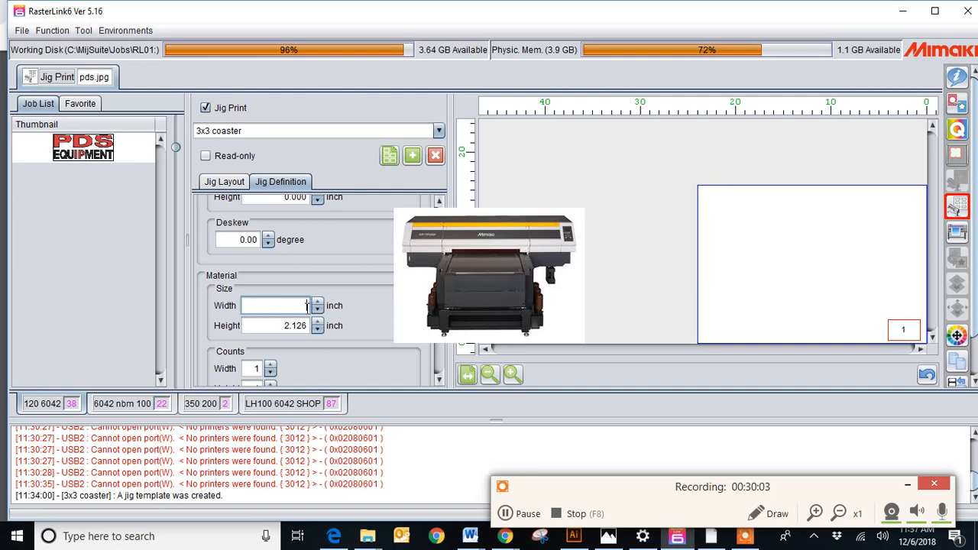
{"action": "key", "text": "Return"}
{"action": "double_click", "coordinate": [305, 326]}
{"action": "key", "text": "BackSpace"}
{"action": "type", "text": "3"}
{"action": "key", "text": "Return"}
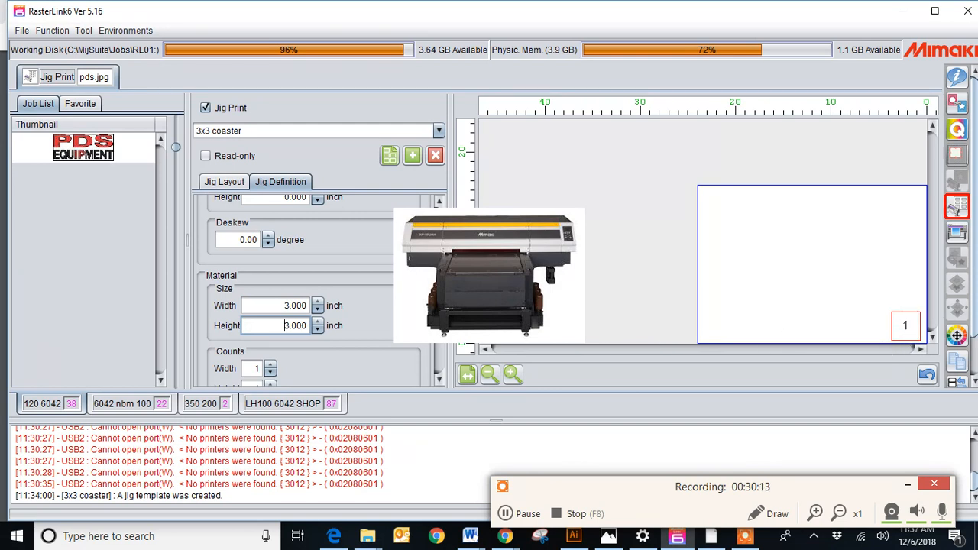
Step: Set the first position of the material to 0.25 inch in width and height and check its placement in the preview
{"action": "scroll", "coordinate": [309, 291], "scroll_direction": "down", "scroll_amount": 3}
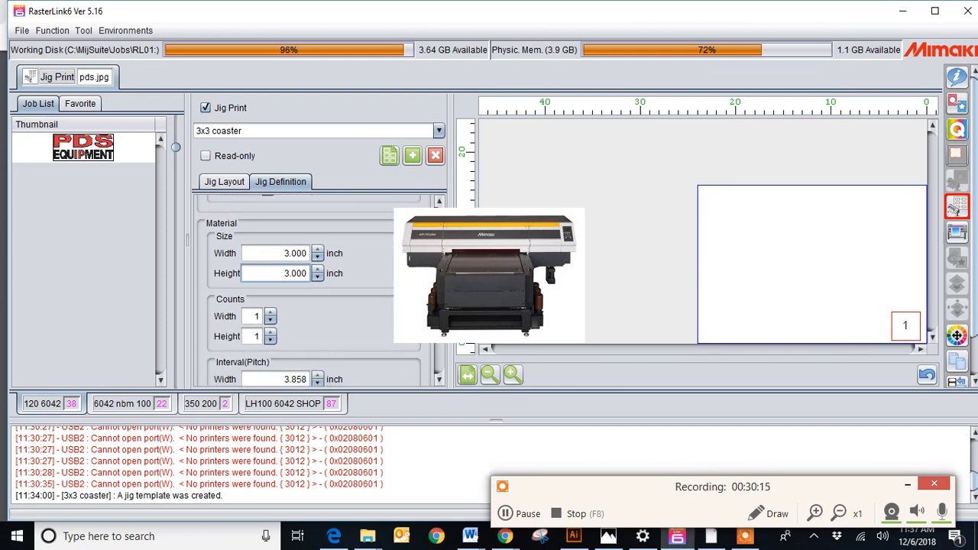
{"action": "scroll", "coordinate": [310, 290], "scroll_direction": "down", "scroll_amount": 1}
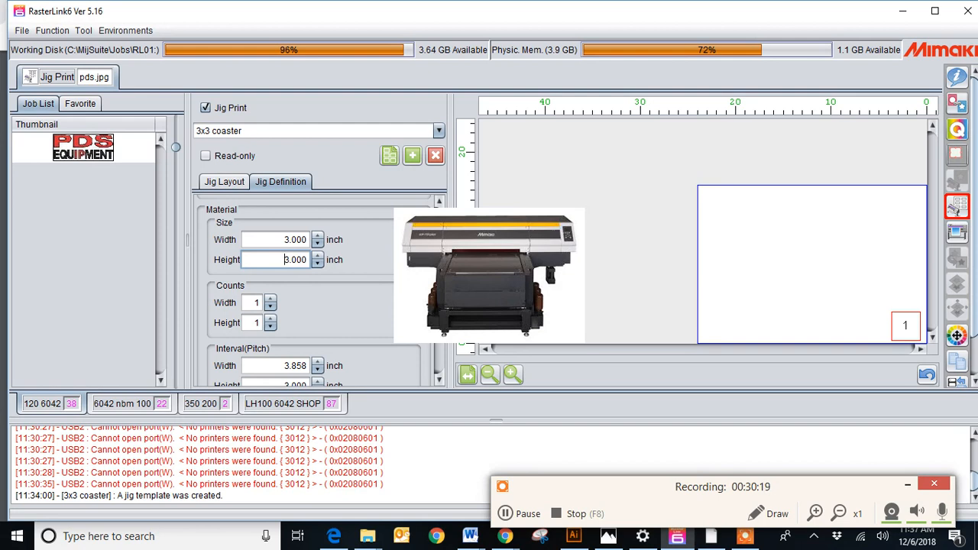
{"action": "scroll", "coordinate": [310, 290], "scroll_direction": "down", "scroll_amount": 3}
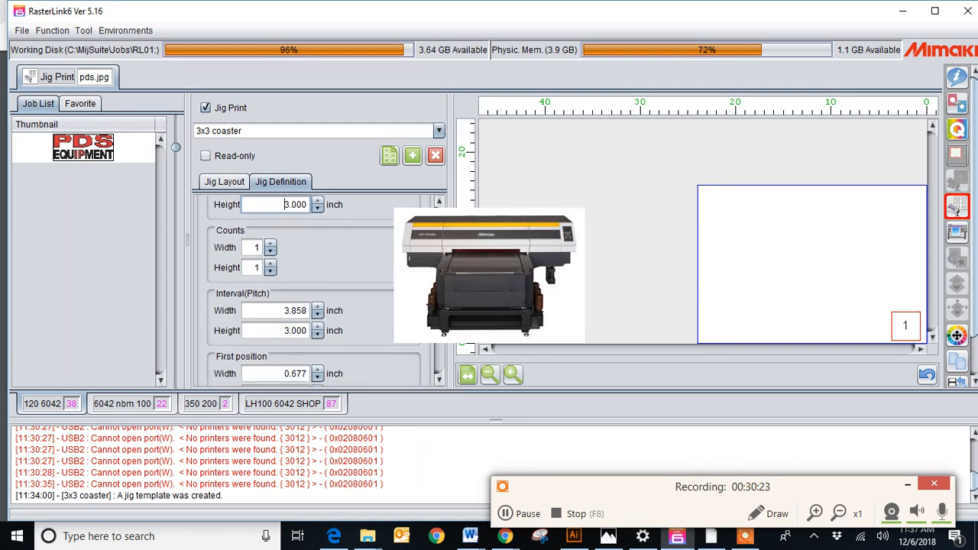
{"action": "scroll", "coordinate": [310, 290], "scroll_direction": "down", "scroll_amount": 1}
{"action": "scroll", "coordinate": [310, 290], "scroll_direction": "up", "scroll_amount": 1}
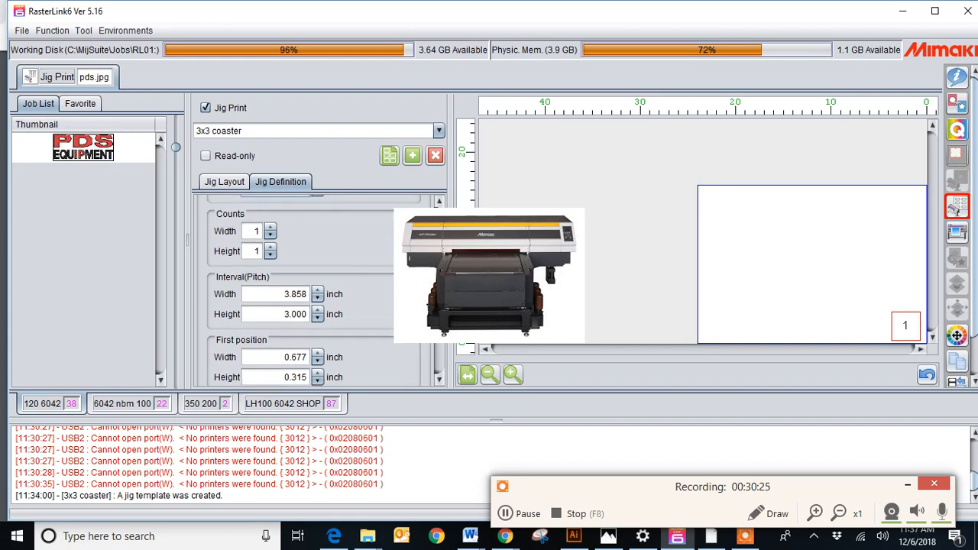
{"action": "scroll", "coordinate": [310, 291], "scroll_direction": "down", "scroll_amount": 1}
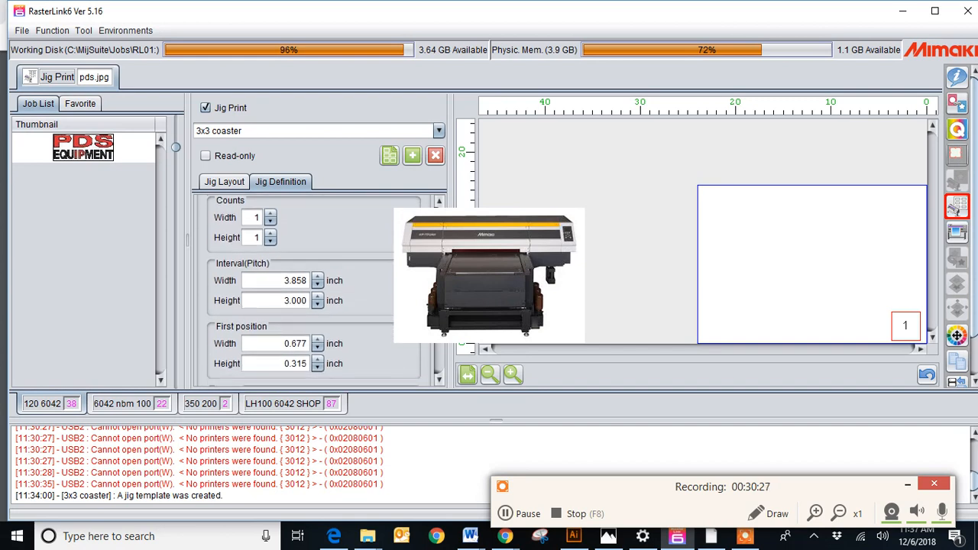
{"action": "scroll", "coordinate": [313, 290], "scroll_direction": "down", "scroll_amount": 1}
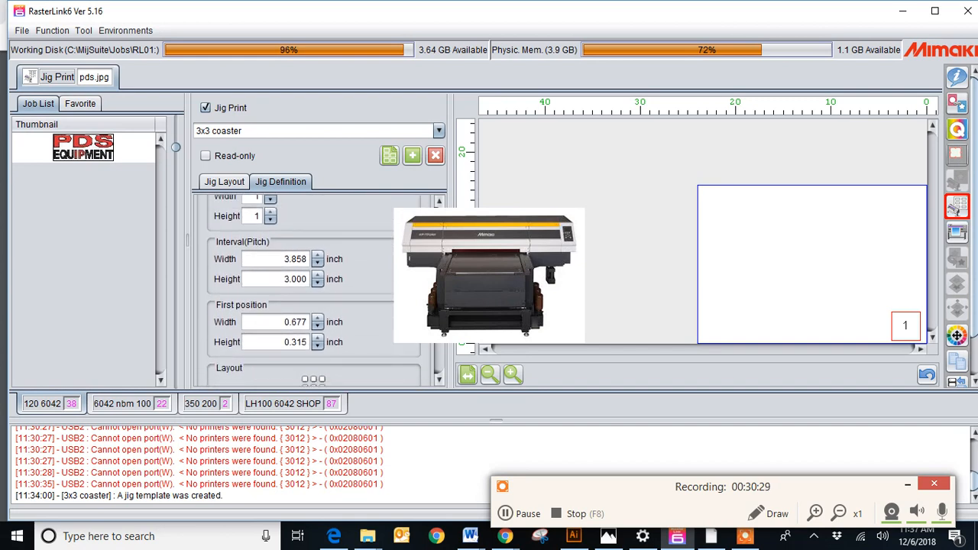
{"action": "scroll", "coordinate": [314, 291], "scroll_direction": "down", "scroll_amount": 1}
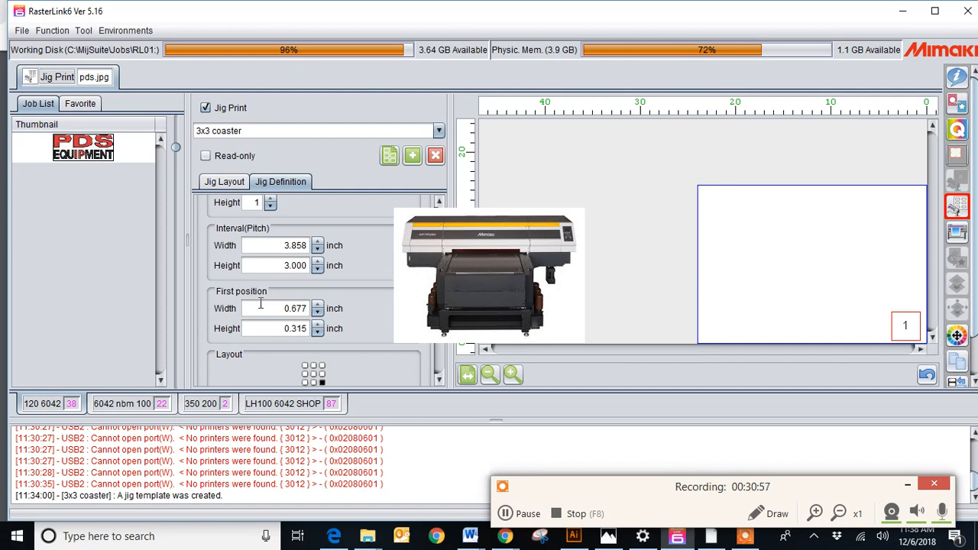
{"action": "double_click", "coordinate": [303, 308]}
{"action": "key", "text": "BackSpace"}
{"action": "type", "text": "0.25"}
{"action": "left_click", "coordinate": [306, 327]}
{"action": "double_click", "coordinate": [305, 327]}
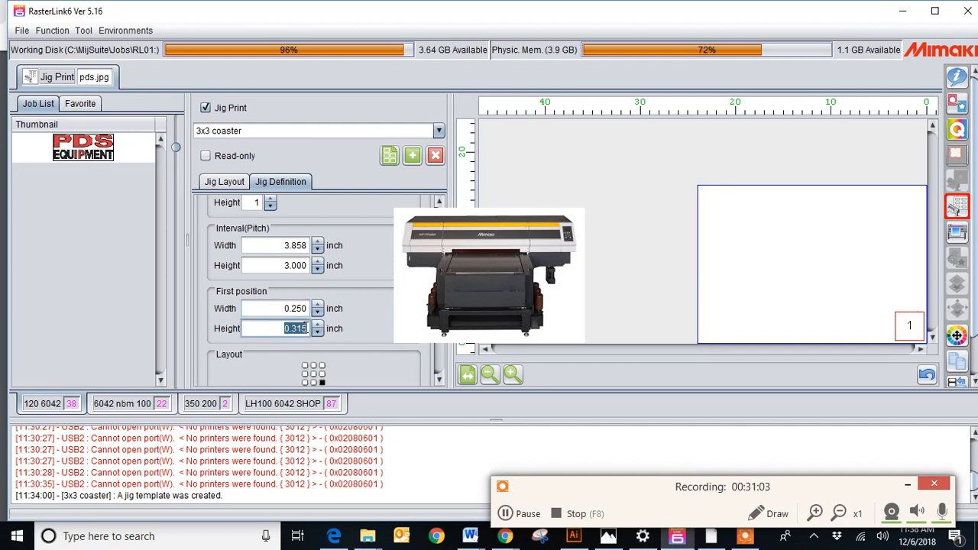
{"action": "key", "text": "BackSpace"}
{"action": "type", "text": "0.25"}
{"action": "left_click", "coordinate": [512, 374]}
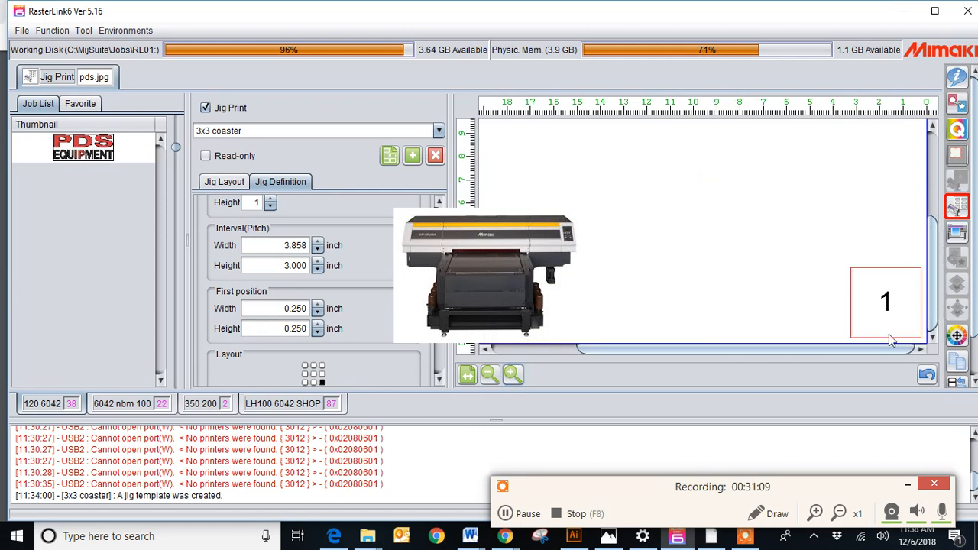
{"action": "left_click", "coordinate": [493, 379]}
{"action": "left_click", "coordinate": [493, 378]}
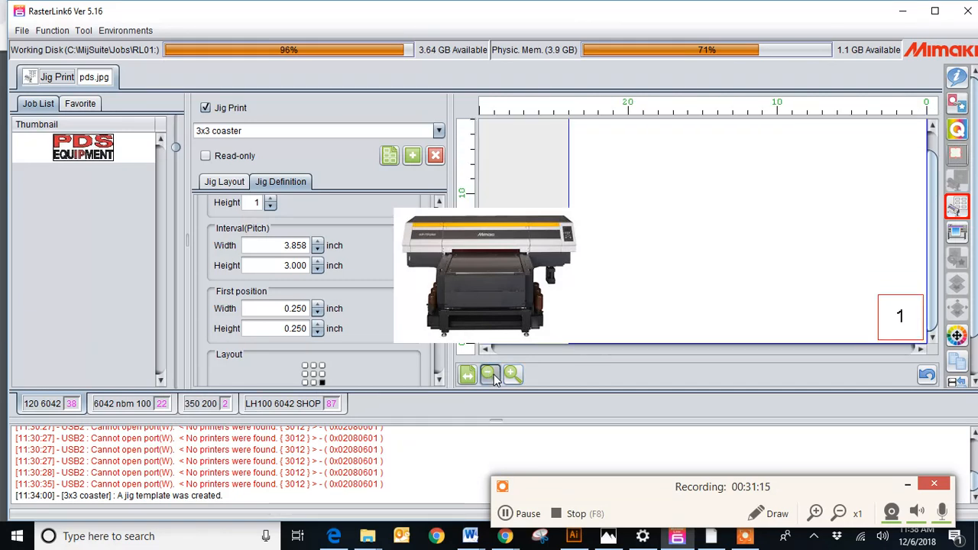
{"action": "left_click", "coordinate": [492, 378]}
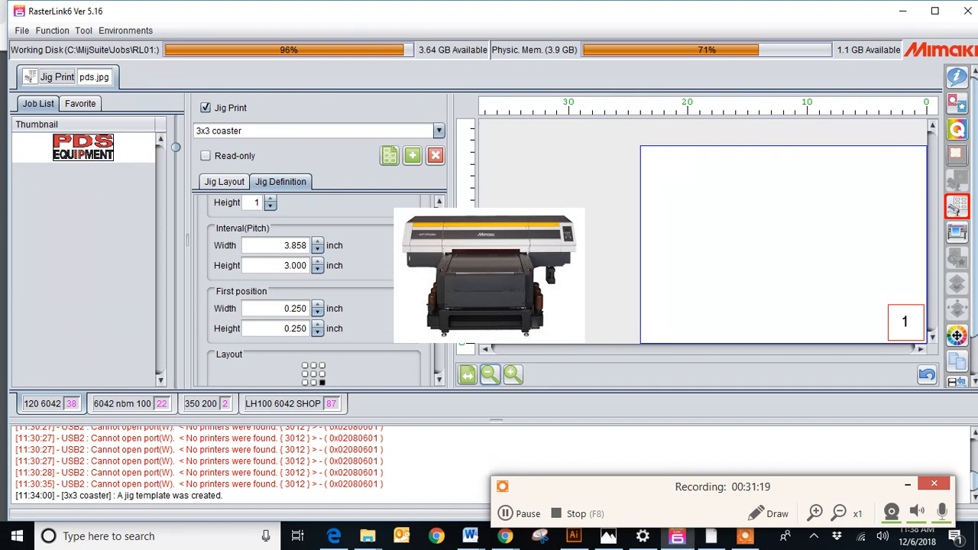
Step: Set the material count in width to 3 for the coaster jig
{"action": "scroll", "coordinate": [313, 290], "scroll_direction": "up", "scroll_amount": 1}
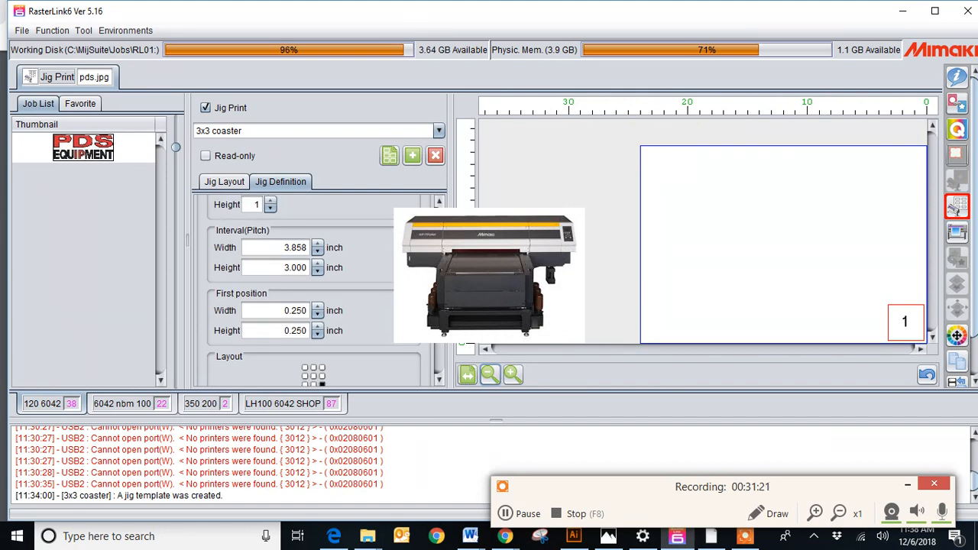
{"action": "scroll", "coordinate": [314, 291], "scroll_direction": "up", "scroll_amount": 5}
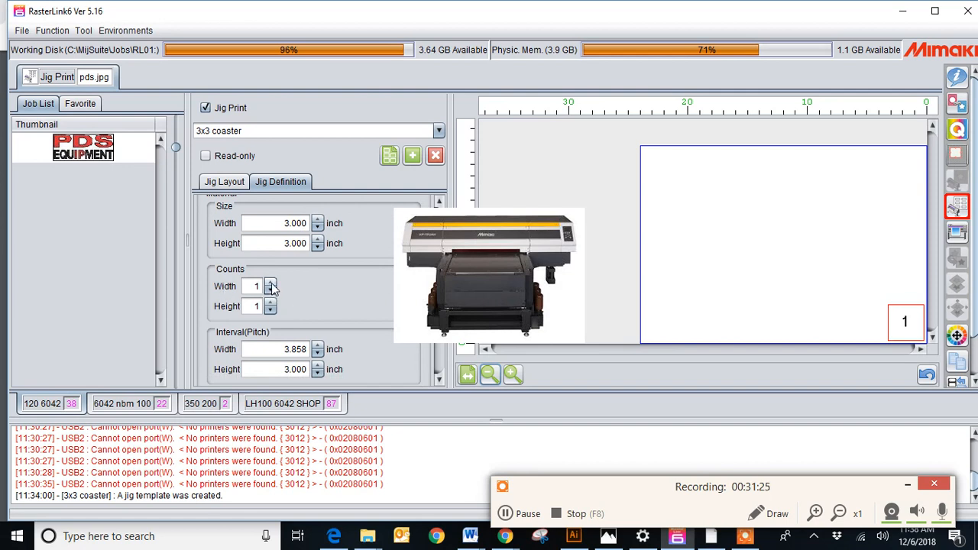
{"action": "left_click", "coordinate": [272, 284]}
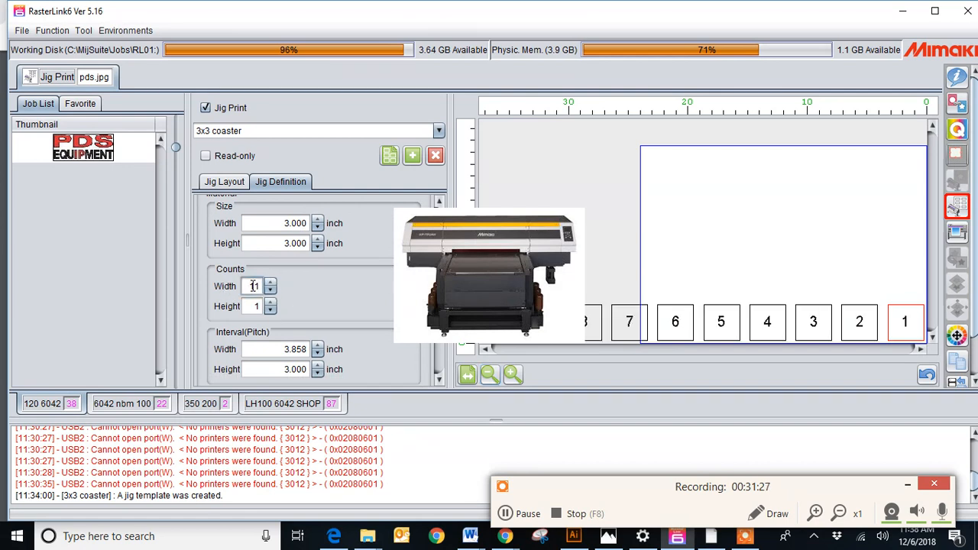
{"action": "double_click", "coordinate": [253, 285]}
{"action": "type", "text": "2"}
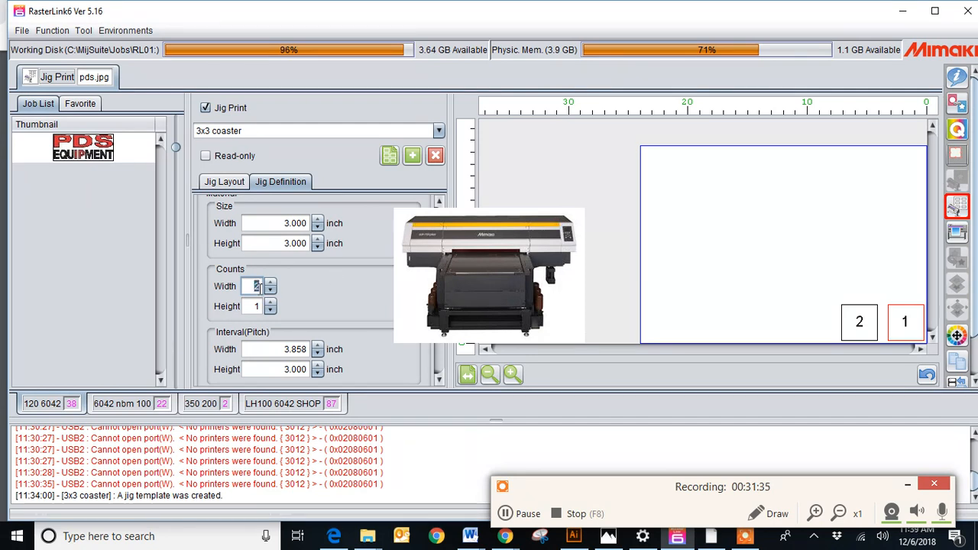
{"action": "type", "text": "3"}
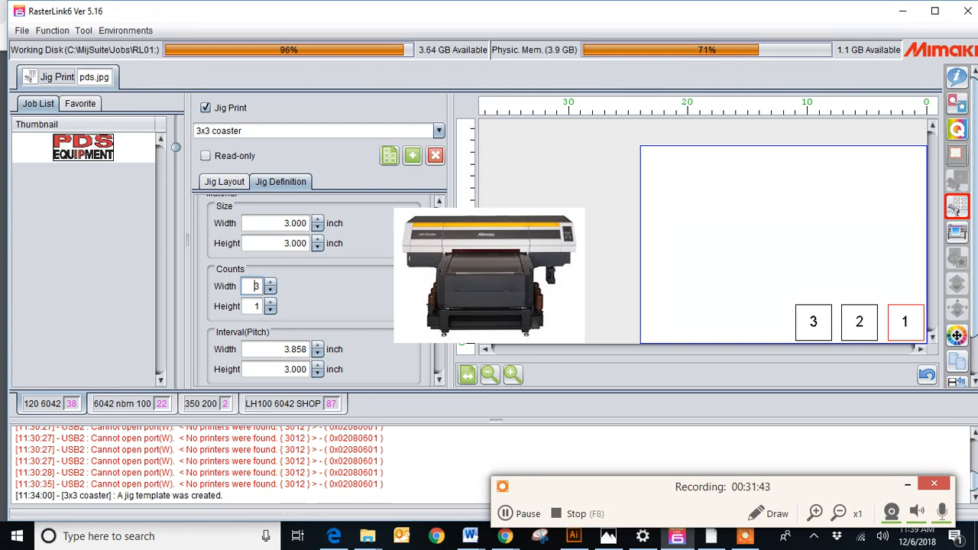
{"action": "left_click_drag", "start_coordinate": [439, 283], "coordinate": [439, 283]}
Step: Set the interval (pitch) between coasters to 3.5 inch in width and 3.5 inch in height
{"action": "double_click", "coordinate": [308, 350]}
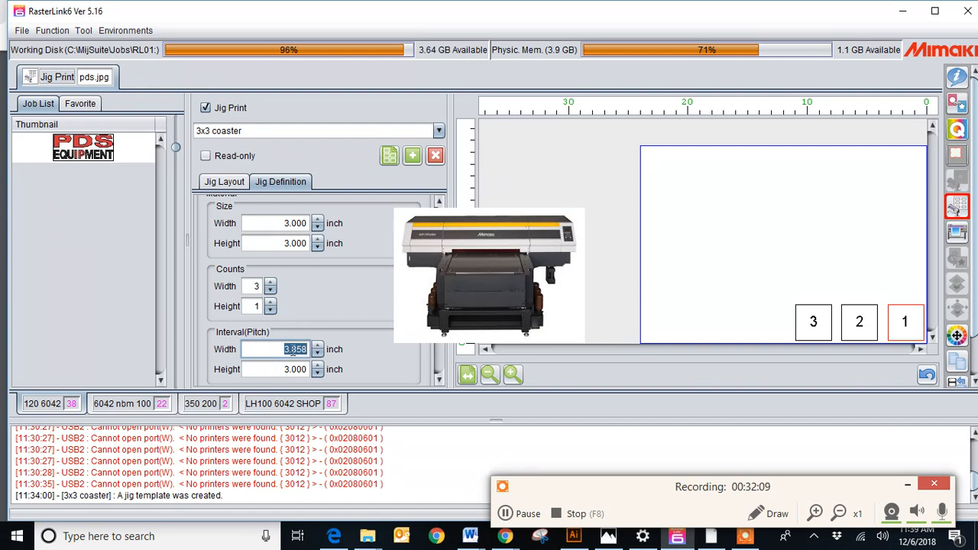
{"action": "left_click", "coordinate": [293, 350]}
{"action": "double_click", "coordinate": [308, 351]}
{"action": "key", "text": "BackSpace"}
{"action": "type", "text": "3.5"}
{"action": "key", "text": "Return"}
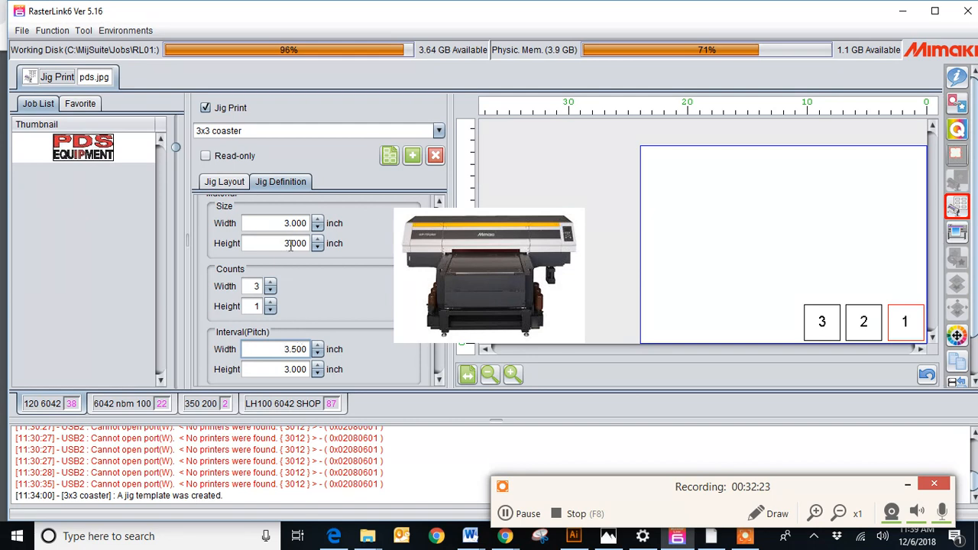
{"action": "left_click", "coordinate": [309, 369]}
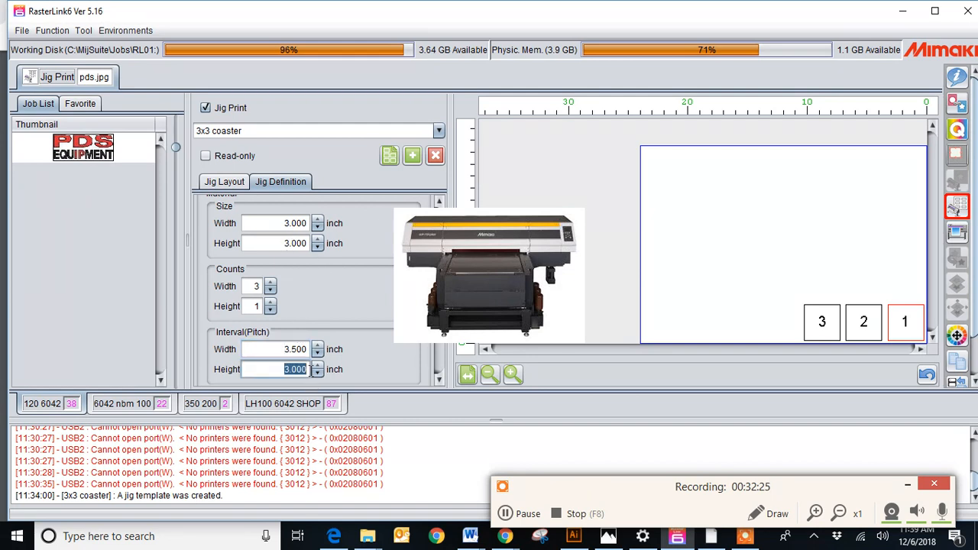
{"action": "type", "text": "3.5"}
{"action": "key", "text": "Return"}
Step: Reduce the interval (pitch) in width to 3.25 inch
{"action": "left_click", "coordinate": [307, 350]}
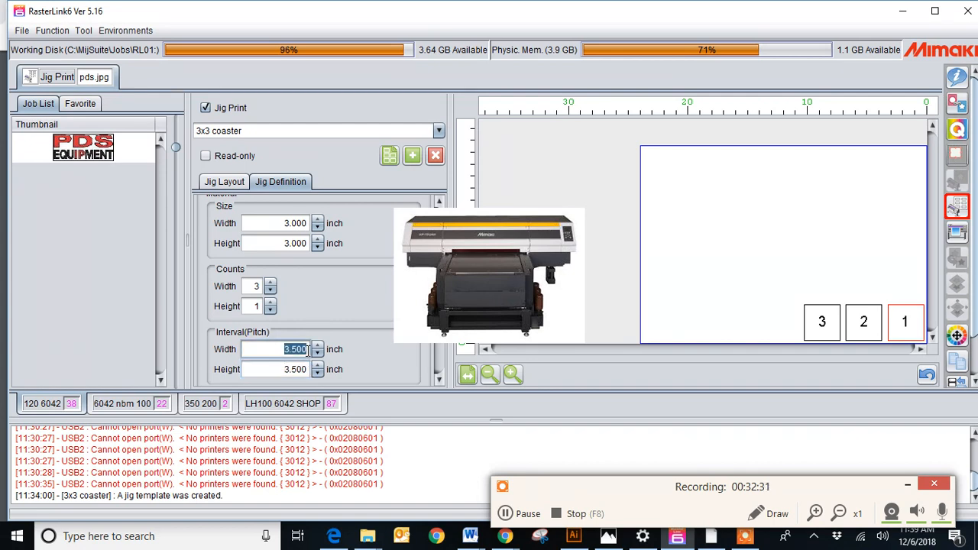
{"action": "type", "text": "3.25"}
{"action": "key", "text": "Return"}
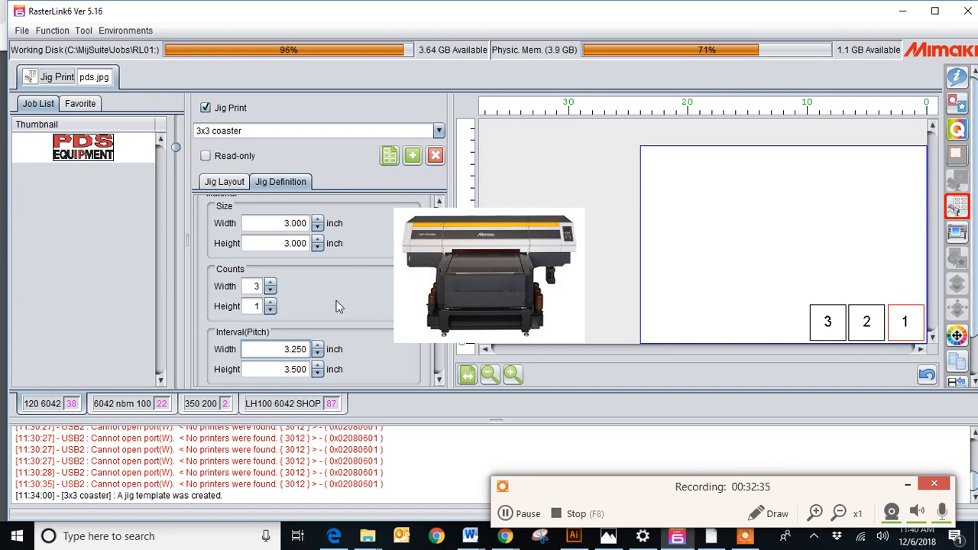
Step: Try an interval (pitch) of 4 inch in width between the coasters, and return it to 3.25 inch
{"action": "double_click", "coordinate": [307, 350]}
{"action": "key", "text": "BackSpace"}
{"action": "type", "text": "4.0"}
{"action": "key", "text": "Return"}
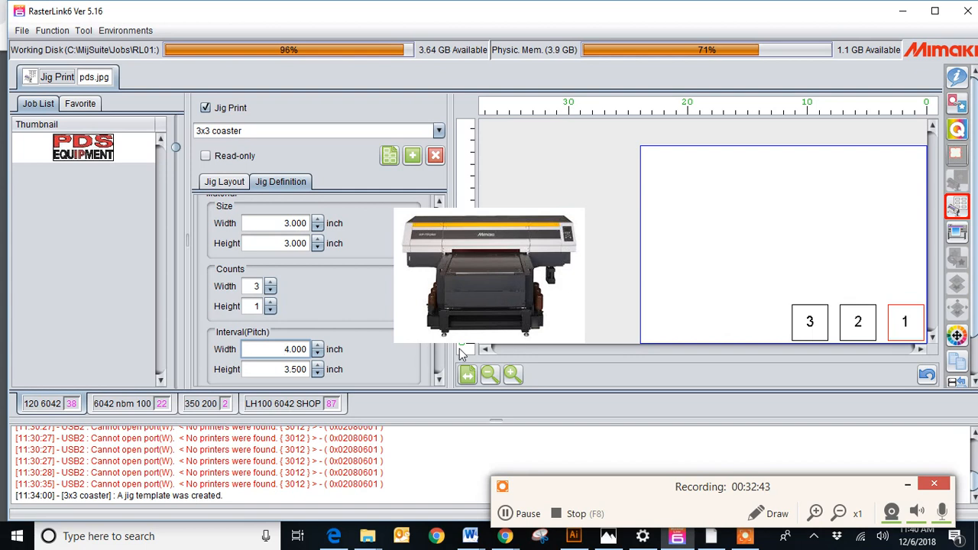
{"action": "double_click", "coordinate": [306, 348]}
{"action": "key", "text": "BackSpace"}
{"action": "type", "text": ".25"}
{"action": "key", "text": "Return"}
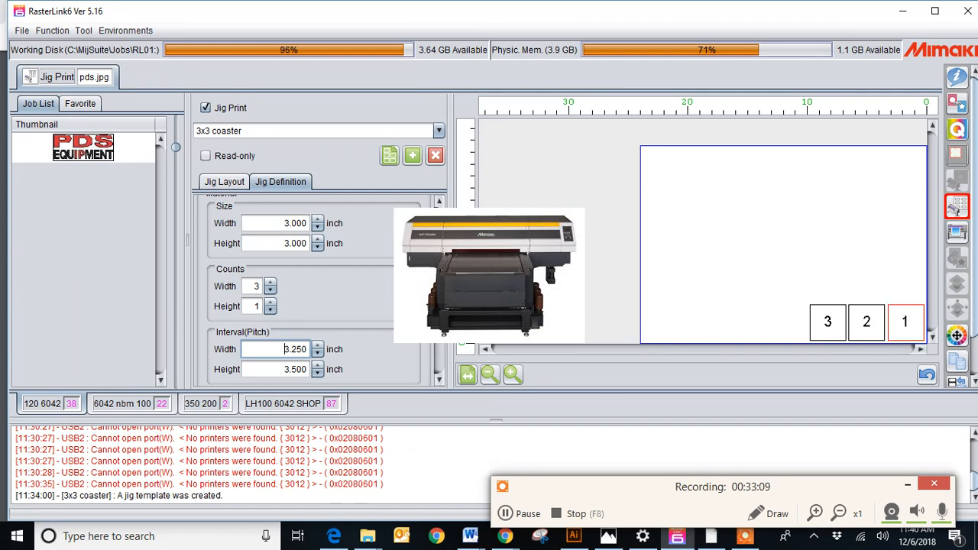
Step: Set the material counts of the coaster jig to 7 in width and 4 in height
{"action": "left_click", "coordinate": [270, 282]}
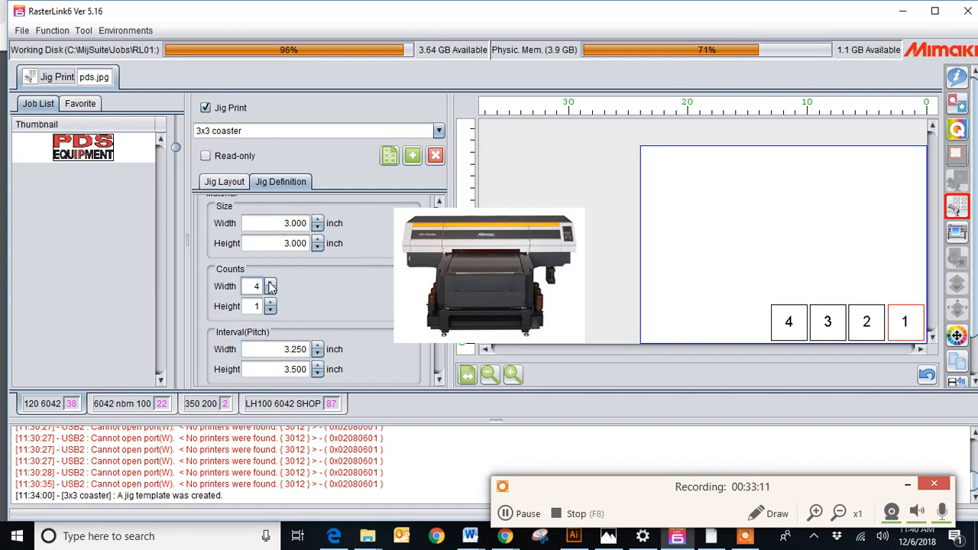
{"action": "left_click", "coordinate": [268, 282]}
{"action": "left_click", "coordinate": [268, 282]}
{"action": "left_click", "coordinate": [269, 282]}
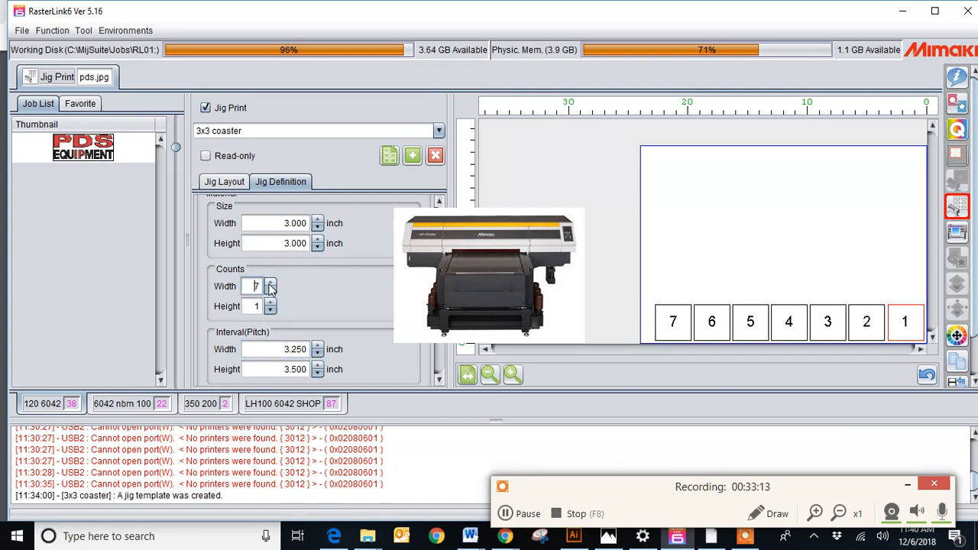
{"action": "left_click", "coordinate": [271, 302]}
{"action": "left_click", "coordinate": [270, 301]}
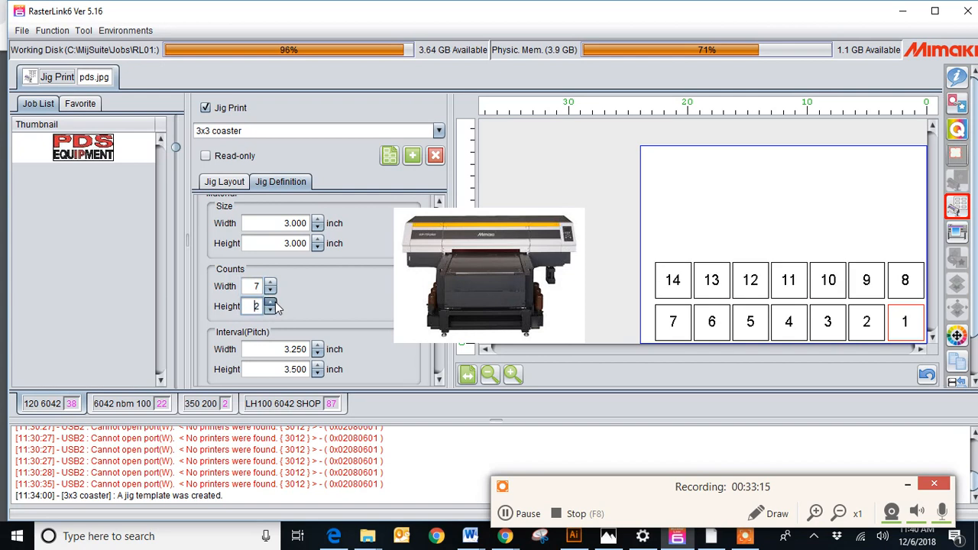
{"action": "left_click", "coordinate": [270, 302]}
{"action": "left_click", "coordinate": [270, 302]}
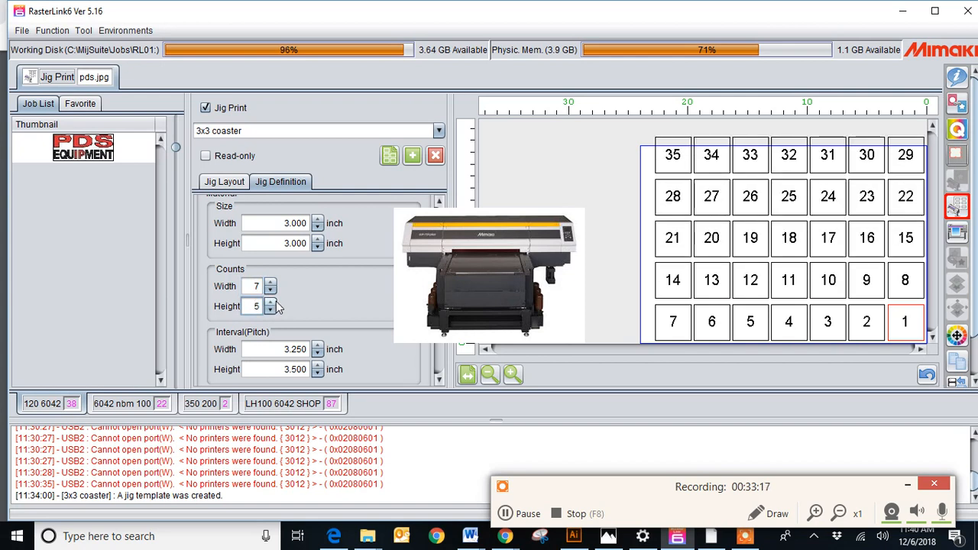
{"action": "left_click", "coordinate": [271, 310]}
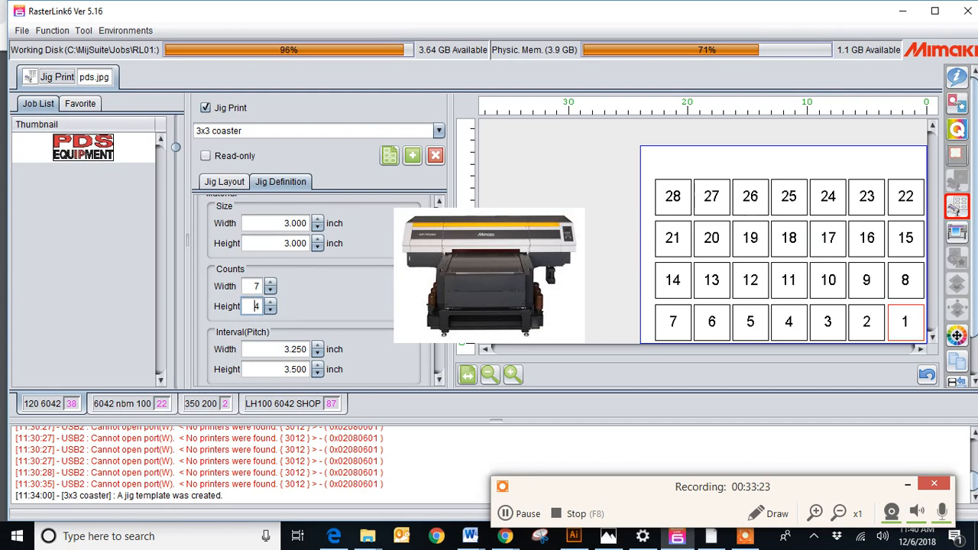
Step: Review the coaster jig's definition settings and the options for printing the jig outline, leaving the outline unprinted
{"action": "scroll", "coordinate": [257, 306], "scroll_direction": "down", "scroll_amount": 4}
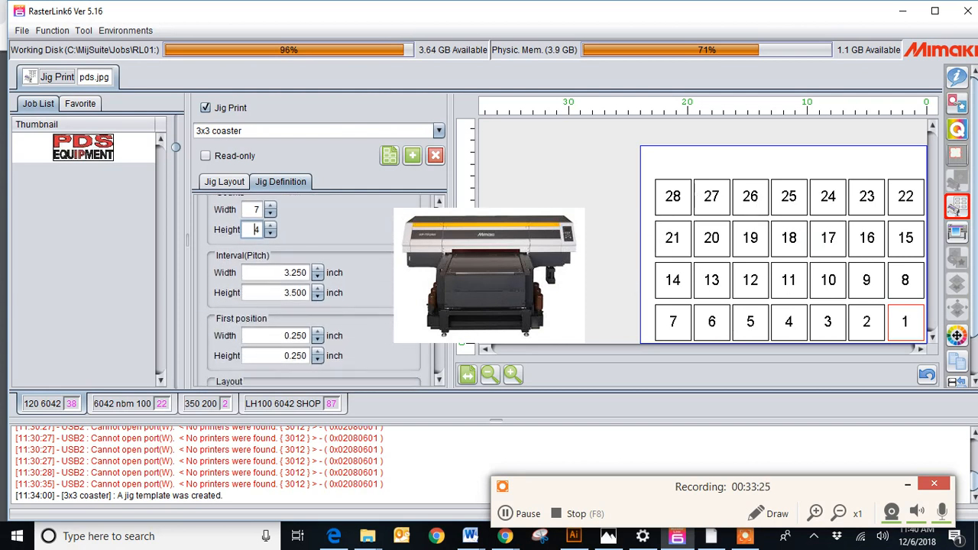
{"action": "scroll", "coordinate": [257, 230], "scroll_direction": "down", "scroll_amount": 1}
{"action": "scroll", "coordinate": [256, 210], "scroll_direction": "up", "scroll_amount": 1}
{"action": "scroll", "coordinate": [256, 210], "scroll_direction": "down", "scroll_amount": 9}
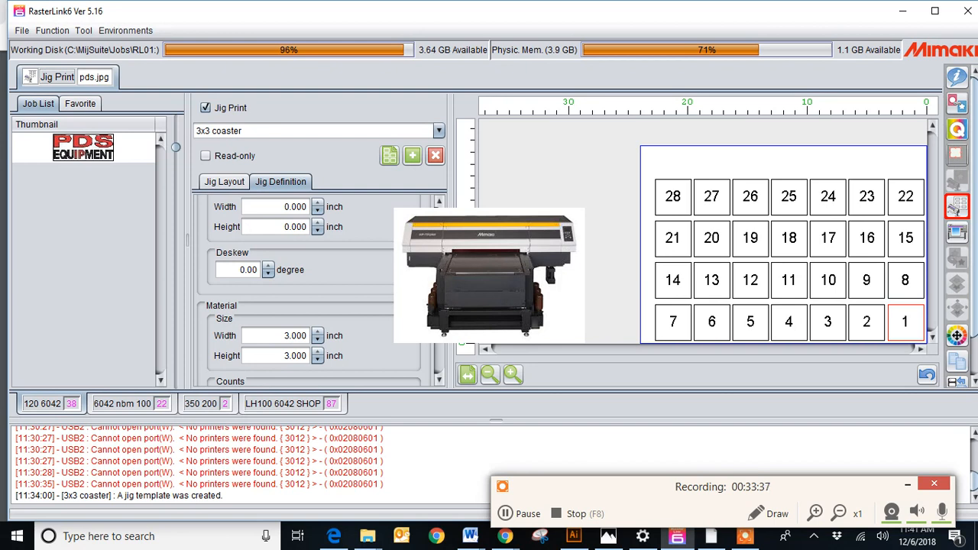
{"action": "left_click", "coordinate": [385, 164]}
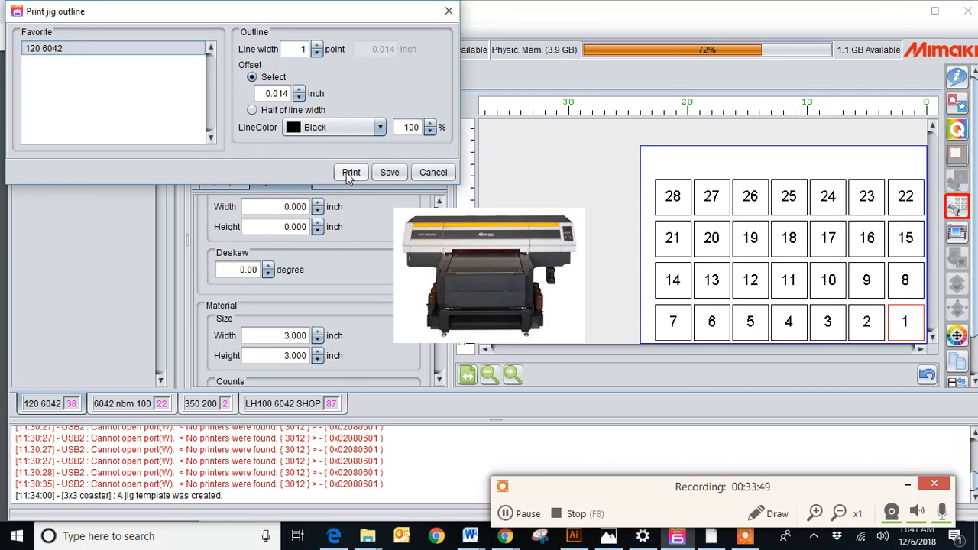
{"action": "left_click", "coordinate": [448, 11]}
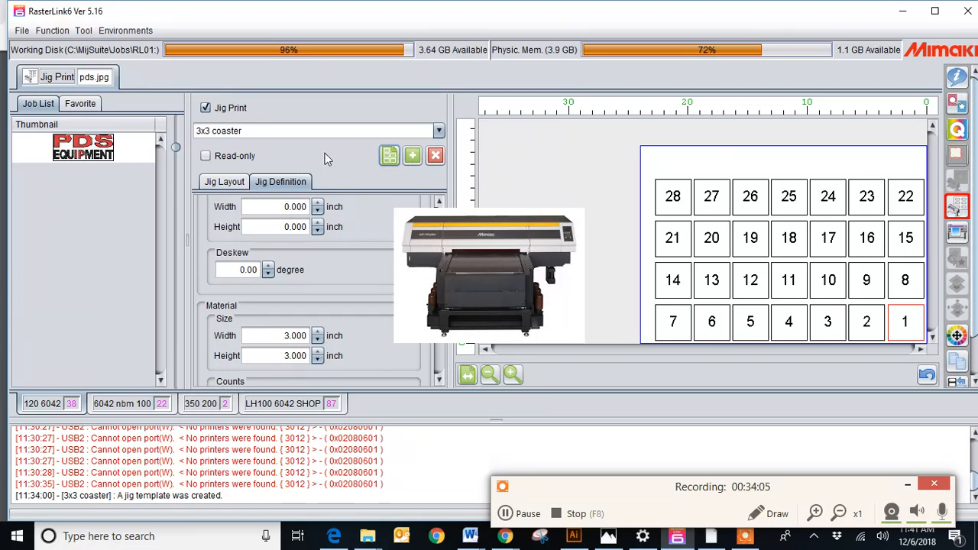
Step: Reopen the jig outline print options and examine the available line colors, keeping Black
{"action": "left_click", "coordinate": [389, 155]}
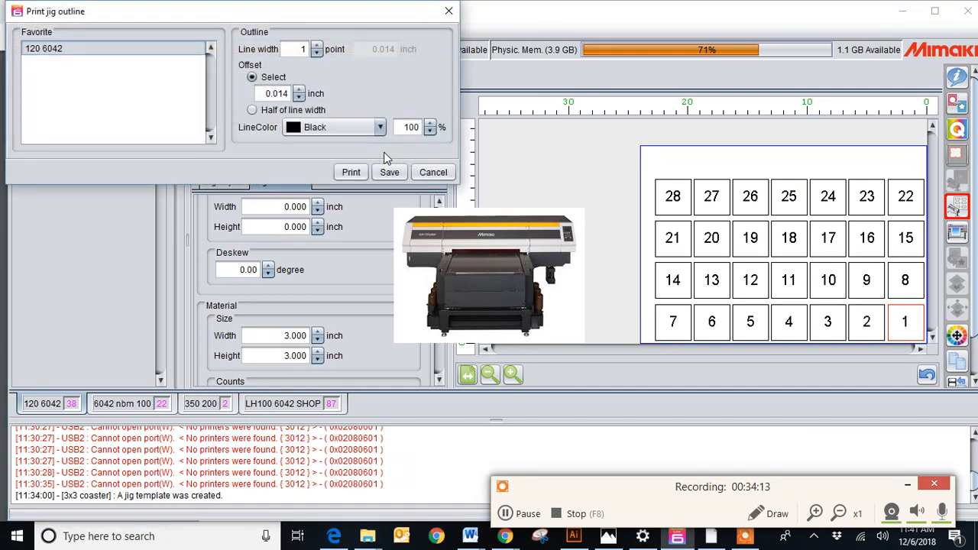
{"action": "left_click", "coordinate": [351, 127]}
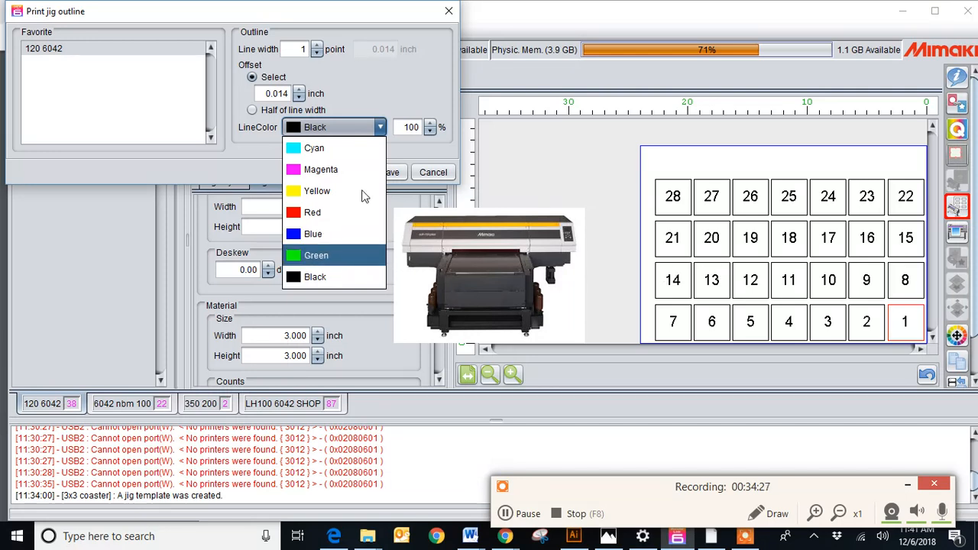
{"action": "left_click", "coordinate": [346, 134]}
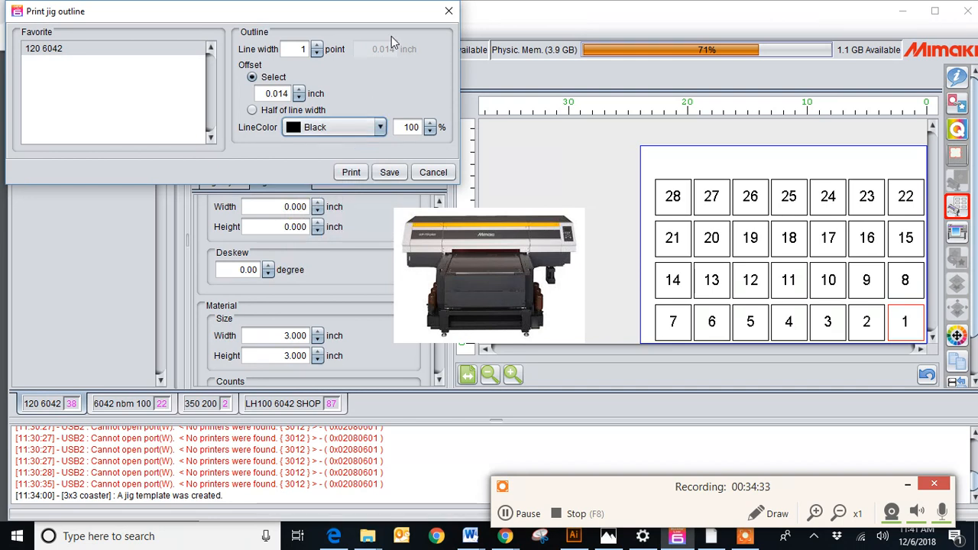
{"action": "left_click", "coordinate": [389, 173]}
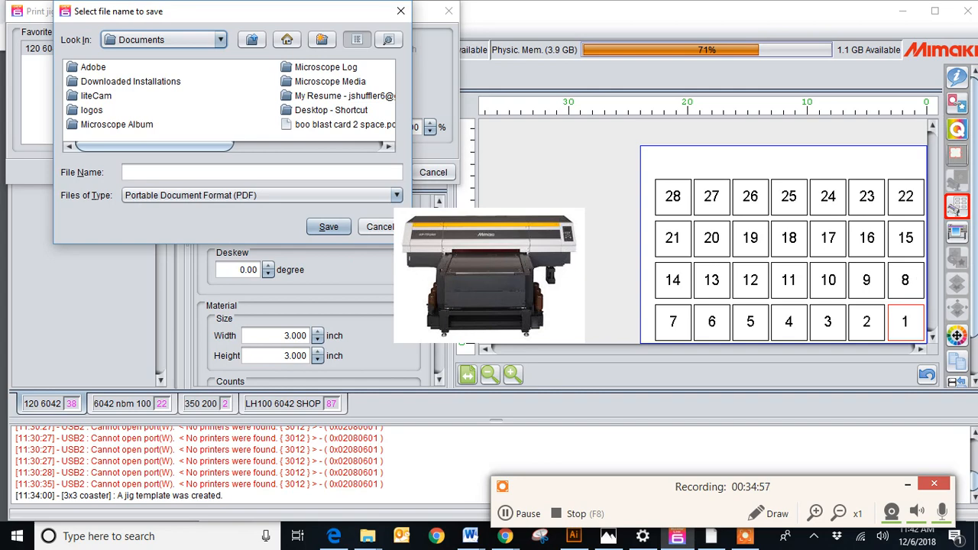
{"action": "left_click", "coordinate": [402, 11]}
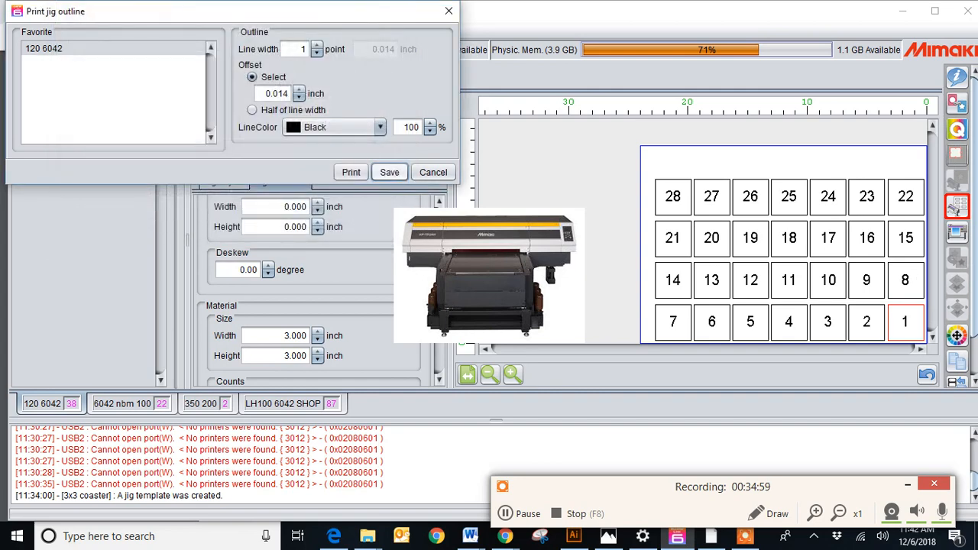
{"action": "left_click", "coordinate": [449, 10]}
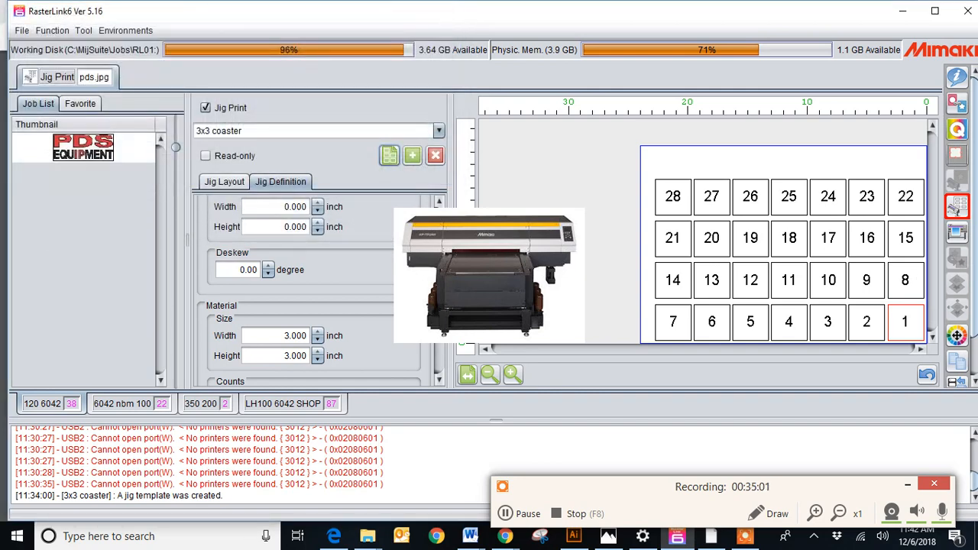
Step: Set the 3x3 coaster jig's layout anchor to the centre point so artwork is centred on each material
{"action": "scroll", "coordinate": [305, 291], "scroll_direction": "down", "scroll_amount": 5}
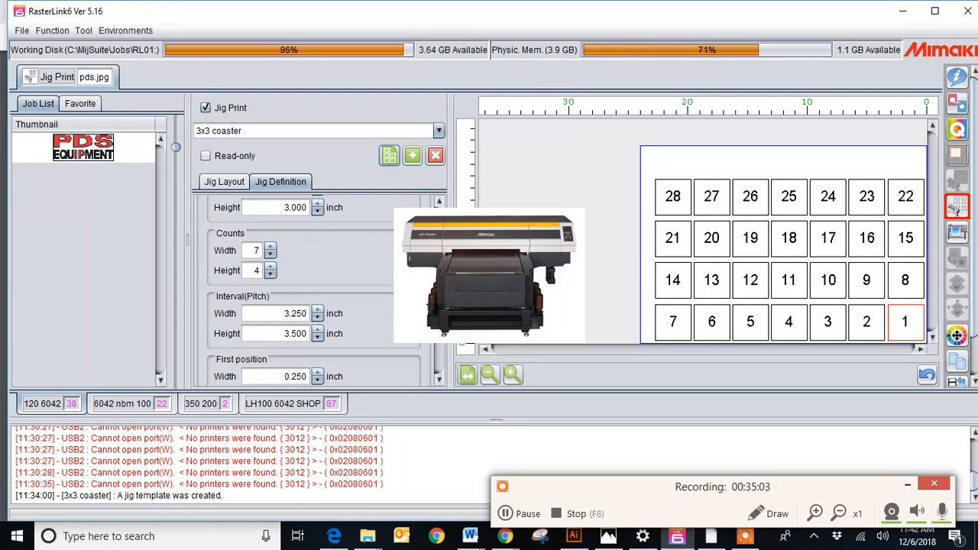
{"action": "scroll", "coordinate": [314, 291], "scroll_direction": "down", "scroll_amount": 5}
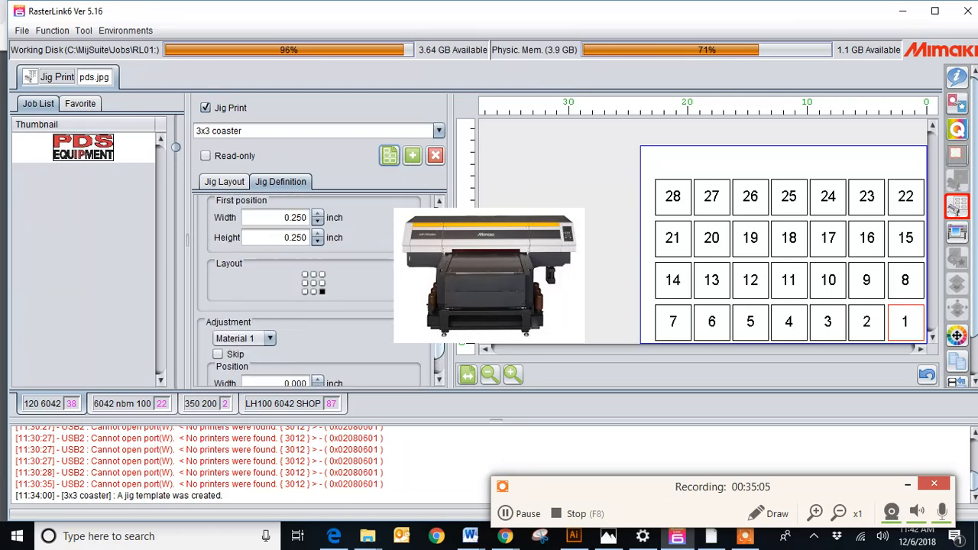
{"action": "scroll", "coordinate": [314, 290], "scroll_direction": "down", "scroll_amount": 1}
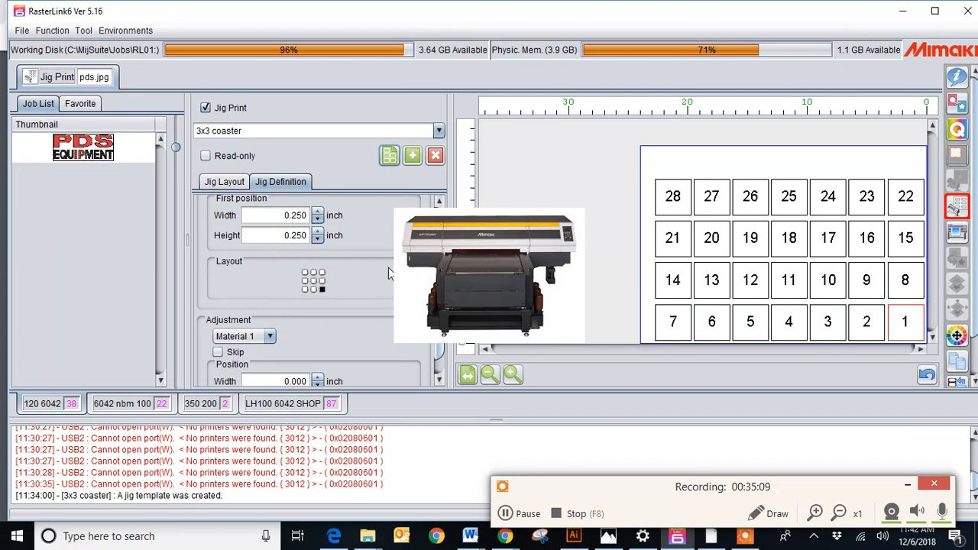
{"action": "left_click", "coordinate": [313, 281]}
{"action": "left_click", "coordinate": [322, 289]}
{"action": "left_click", "coordinate": [314, 281]}
Step: Set the logo's scan width in the jig layout to 2.75 inches with the ratio kept
{"action": "left_click", "coordinate": [214, 185]}
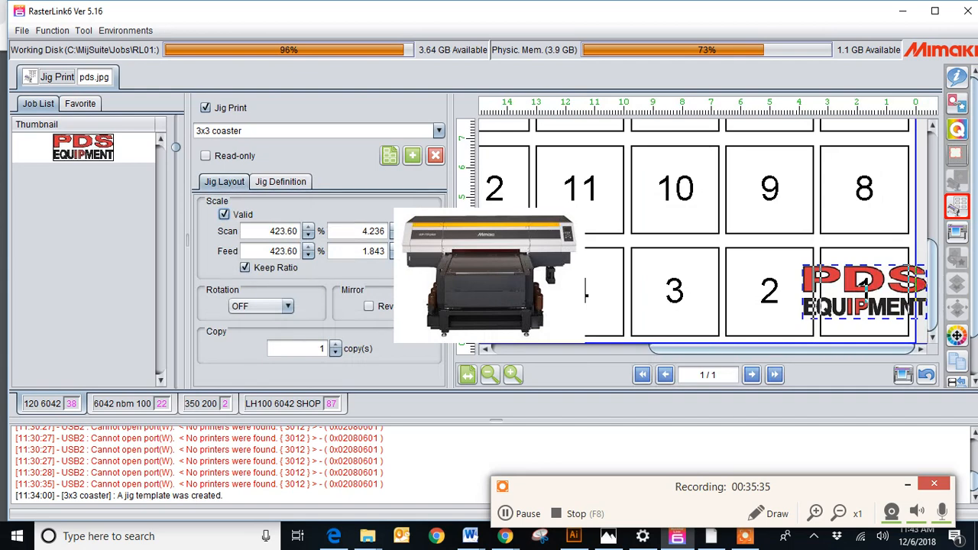
{"action": "left_click", "coordinate": [396, 235]}
{"action": "left_click", "coordinate": [396, 236]}
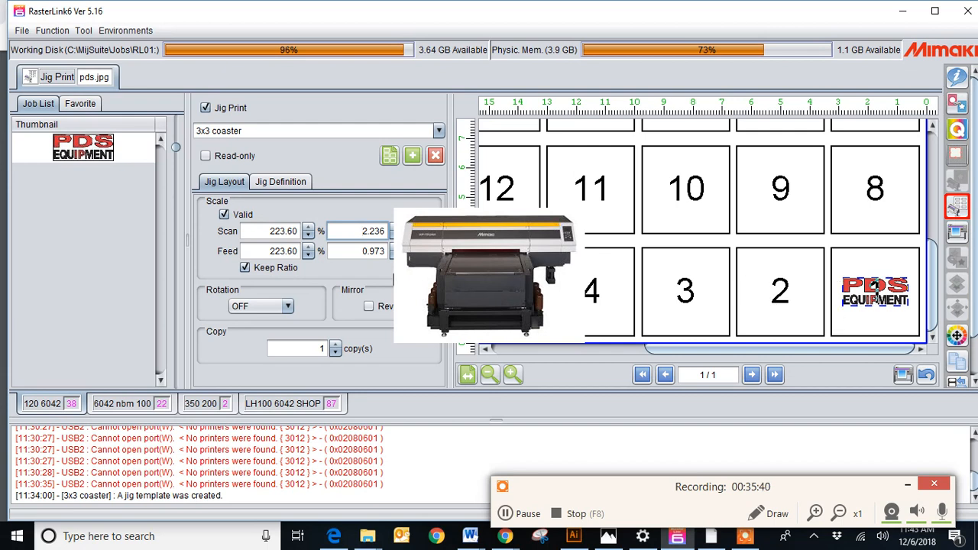
{"action": "double_click", "coordinate": [384, 233]}
{"action": "key", "text": "BackSpace"}
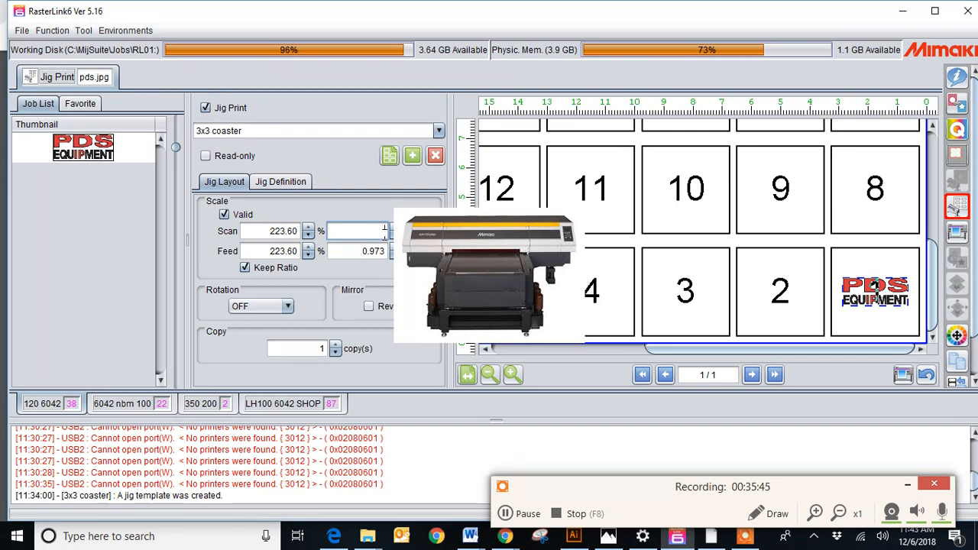
{"action": "type", "text": "2.75"}
{"action": "key", "text": "Return"}
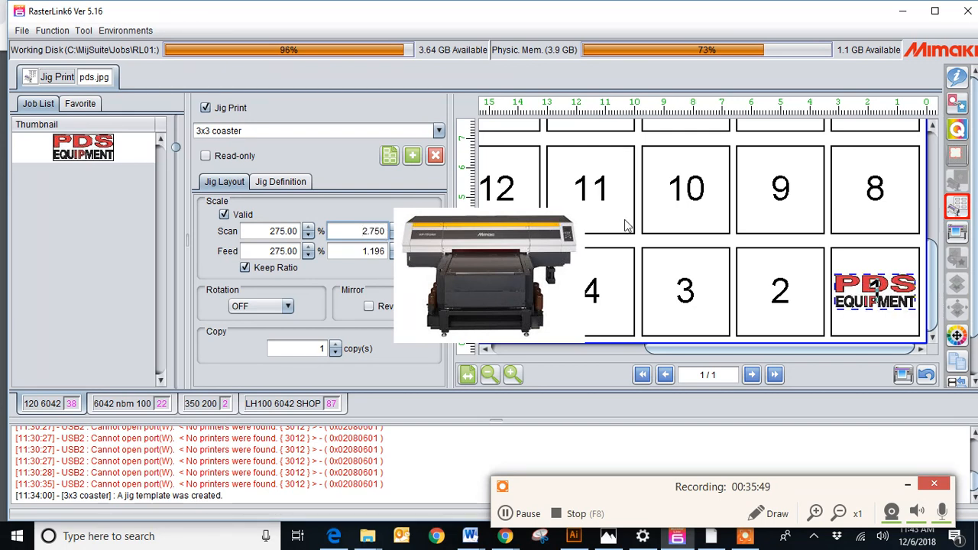
Step: Set the number of logo copies in the jig layout to 28
{"action": "left_click", "coordinate": [489, 375]}
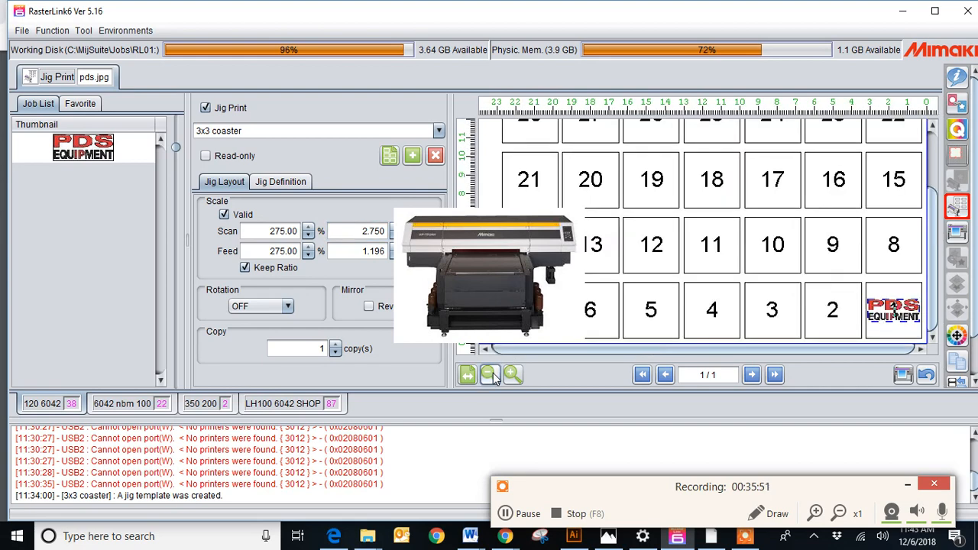
{"action": "left_click", "coordinate": [489, 375]}
{"action": "left_click", "coordinate": [489, 375]}
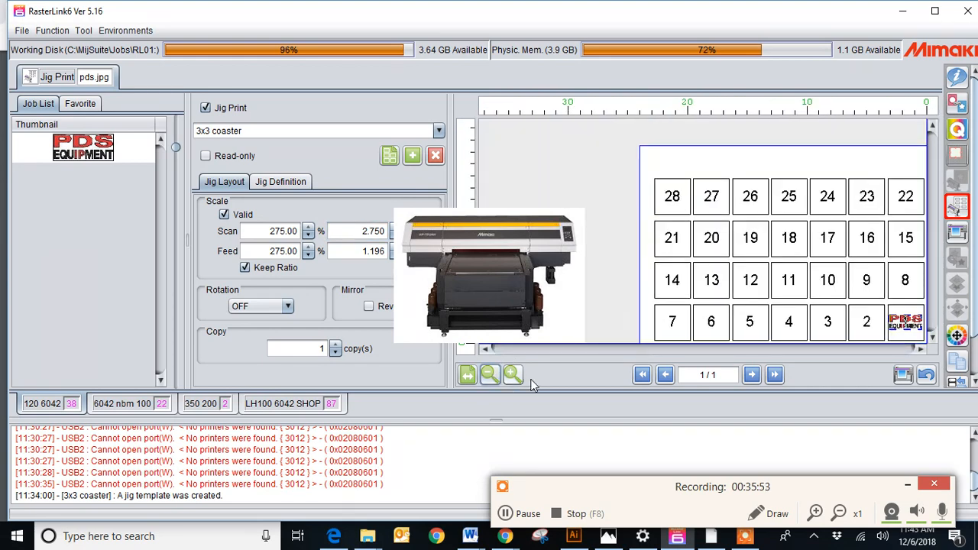
{"action": "left_click", "coordinate": [336, 344]}
{"action": "left_click", "coordinate": [336, 344]}
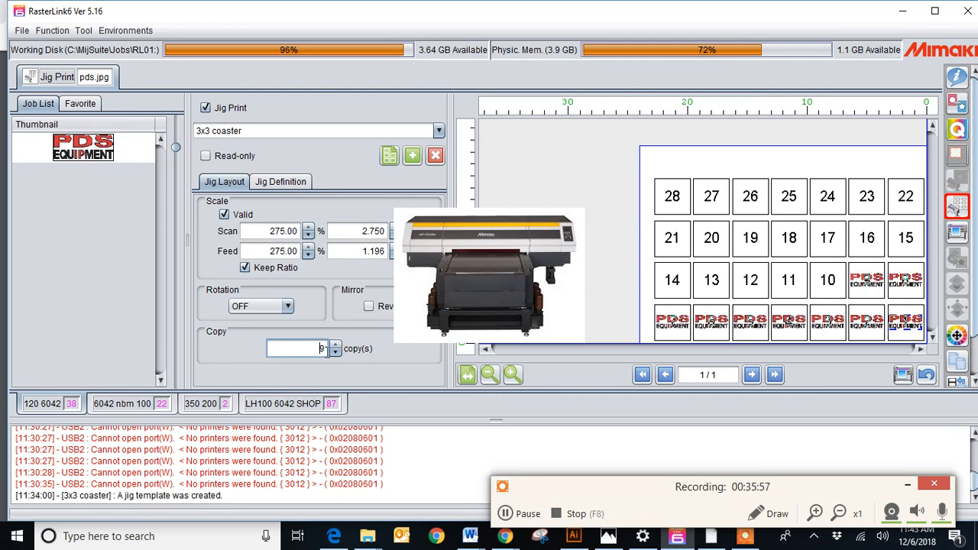
{"action": "double_click", "coordinate": [322, 349]}
{"action": "type", "text": "28"}
{"action": "key", "text": "Return"}
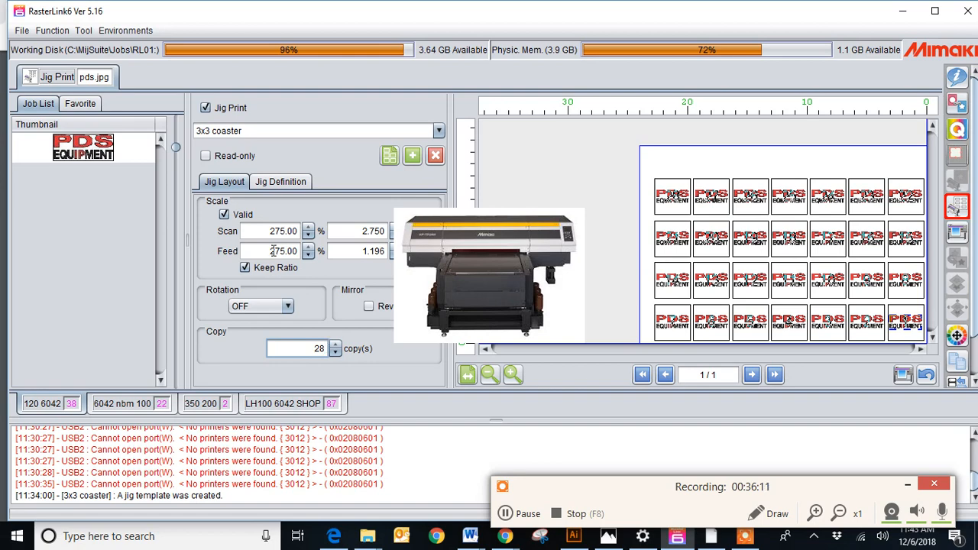
Step: Try the bottom-right layout anchor, check the logo placement in the jig layout, and restore the centre anchor
{"action": "left_click", "coordinate": [273, 187]}
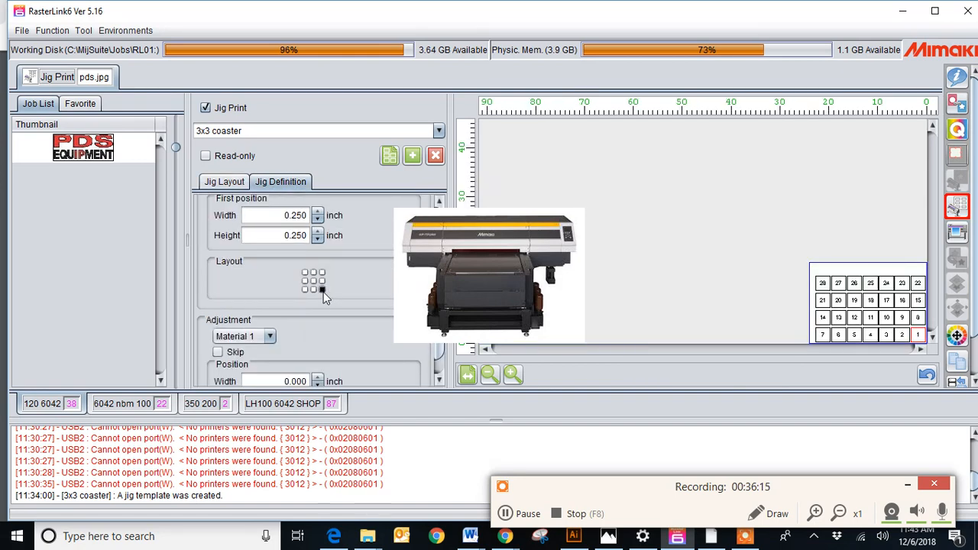
{"action": "left_click", "coordinate": [222, 185]}
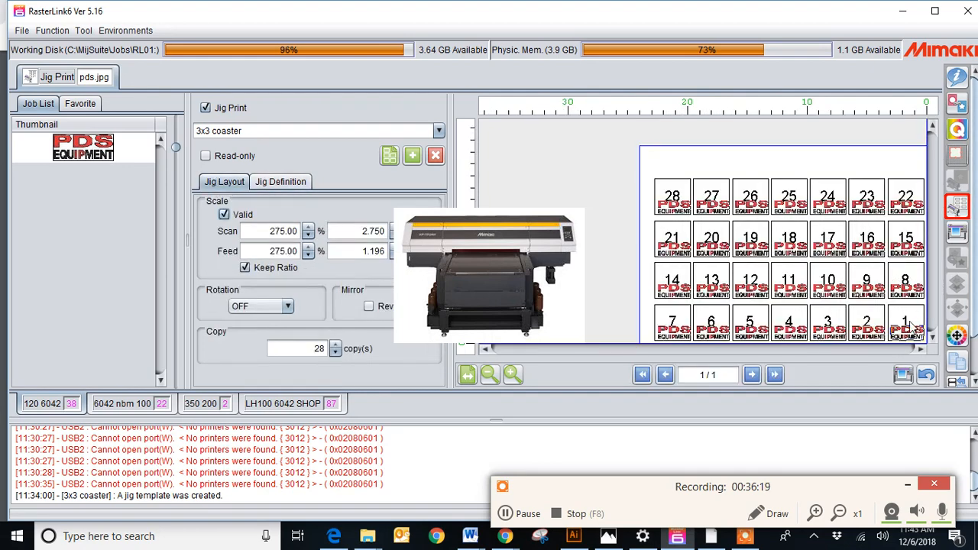
{"action": "left_click", "coordinate": [277, 185]}
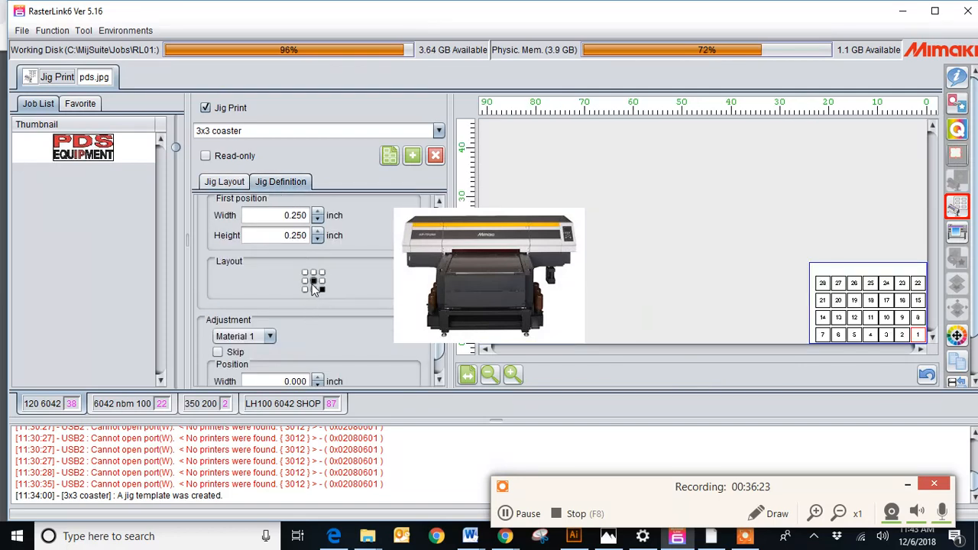
{"action": "left_click", "coordinate": [238, 187]}
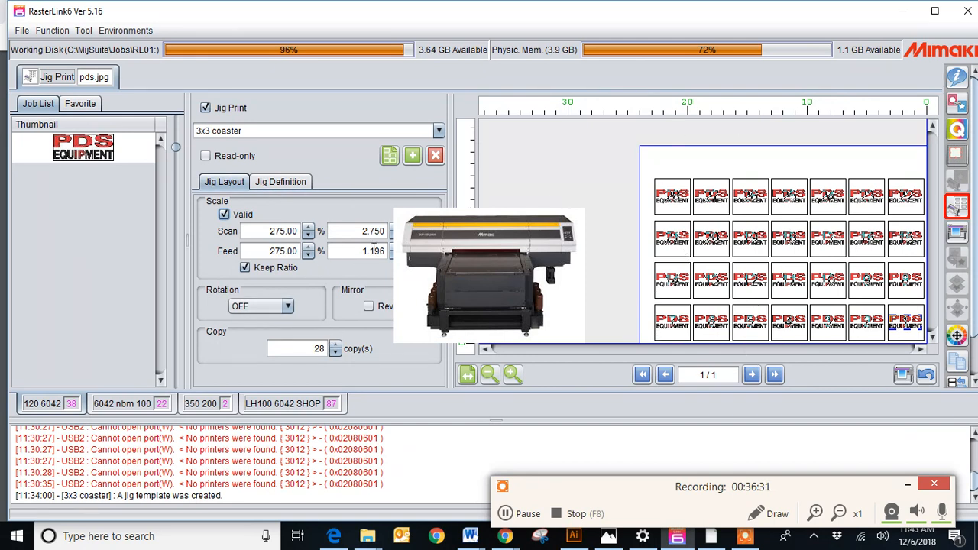
Step: Mark material 13 as skipped in the jig definition and clear the skip again
{"action": "left_click", "coordinate": [290, 183]}
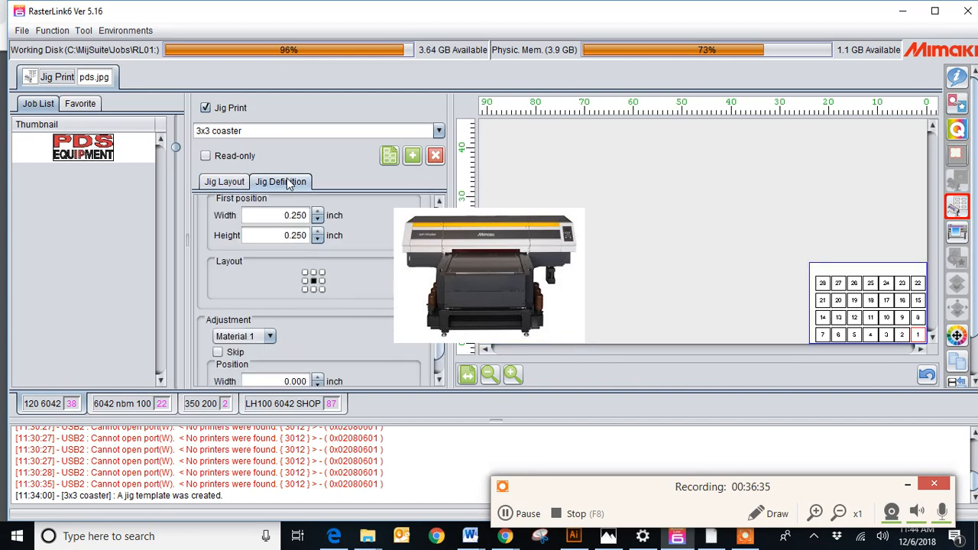
{"action": "left_click", "coordinate": [513, 373]}
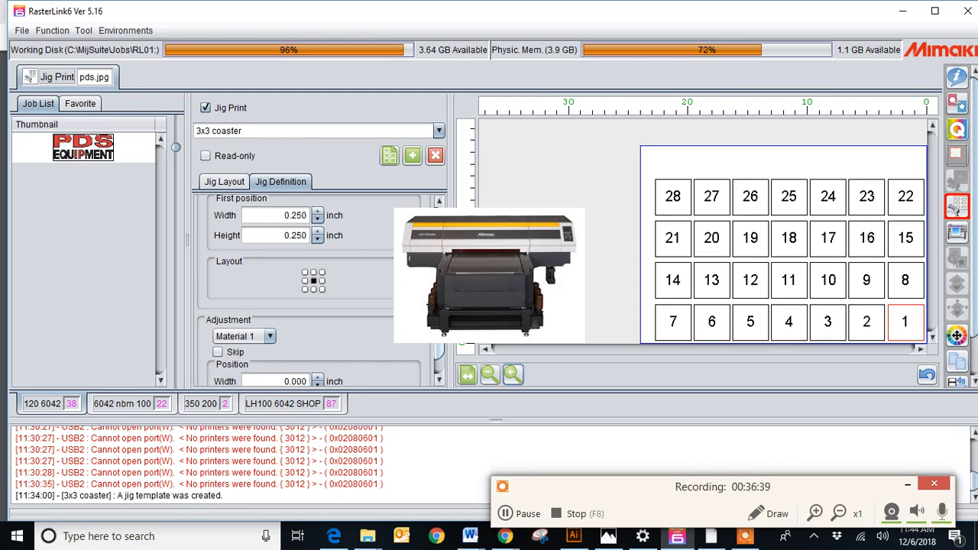
{"action": "scroll", "coordinate": [313, 291], "scroll_direction": "down", "scroll_amount": 1}
{"action": "scroll", "coordinate": [313, 290], "scroll_direction": "up", "scroll_amount": 1}
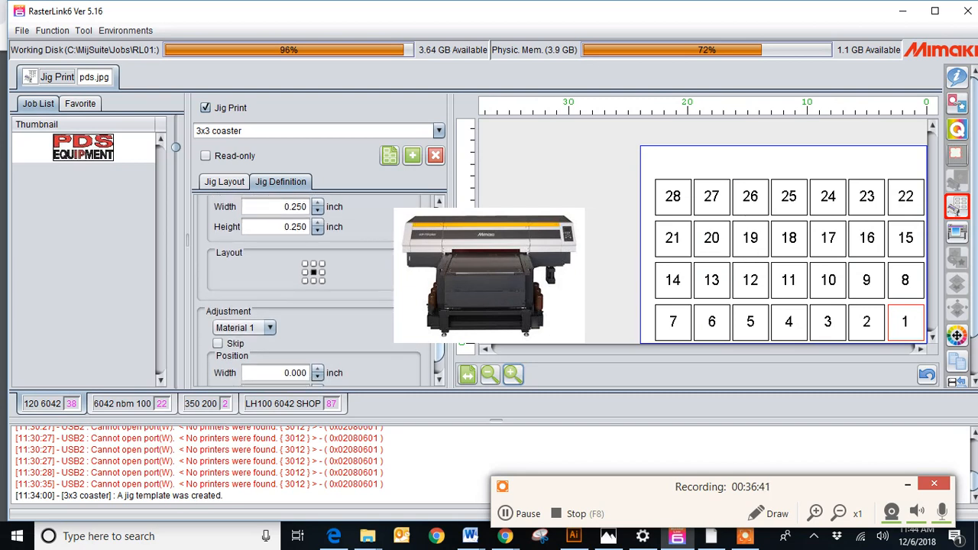
{"action": "left_click", "coordinate": [711, 281]}
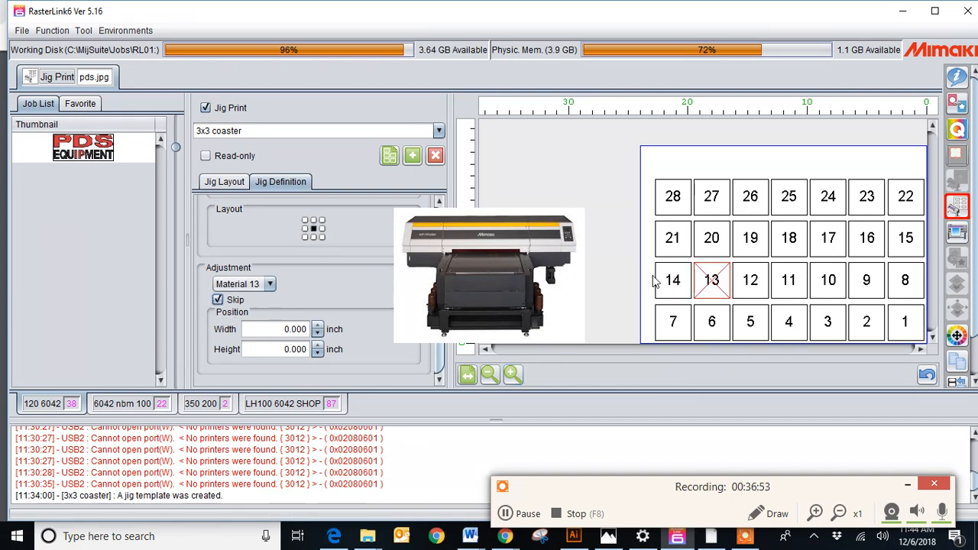
{"action": "left_click", "coordinate": [218, 300]}
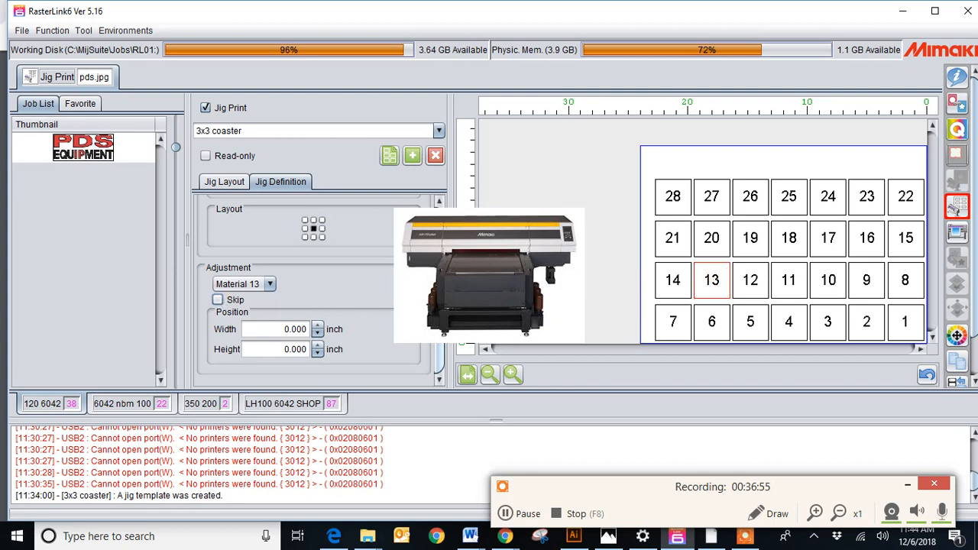
Step: Try material counts of 6 in width and 2 in height, and restore them to 7 by 4
{"action": "scroll", "coordinate": [313, 291], "scroll_direction": "up", "scroll_amount": 6}
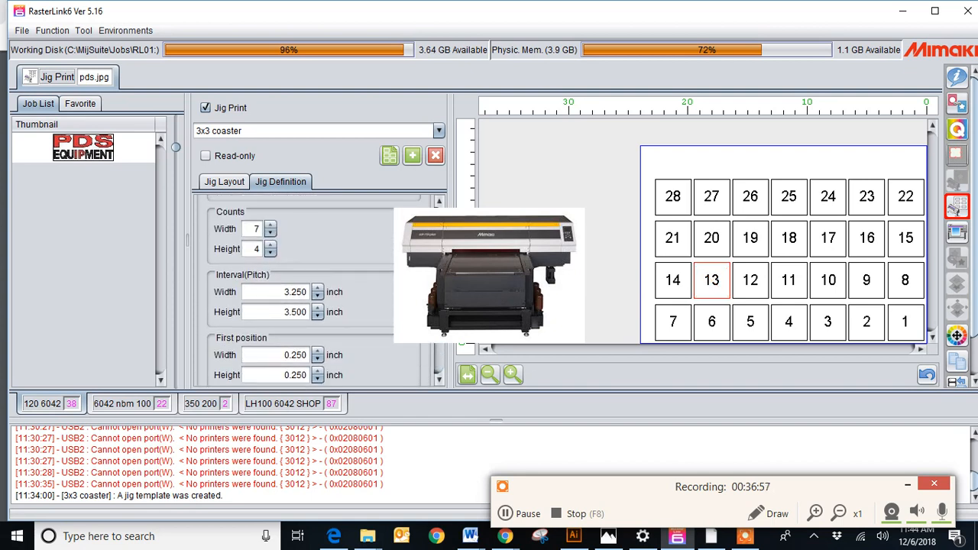
{"action": "scroll", "coordinate": [313, 290], "scroll_direction": "down", "scroll_amount": 1}
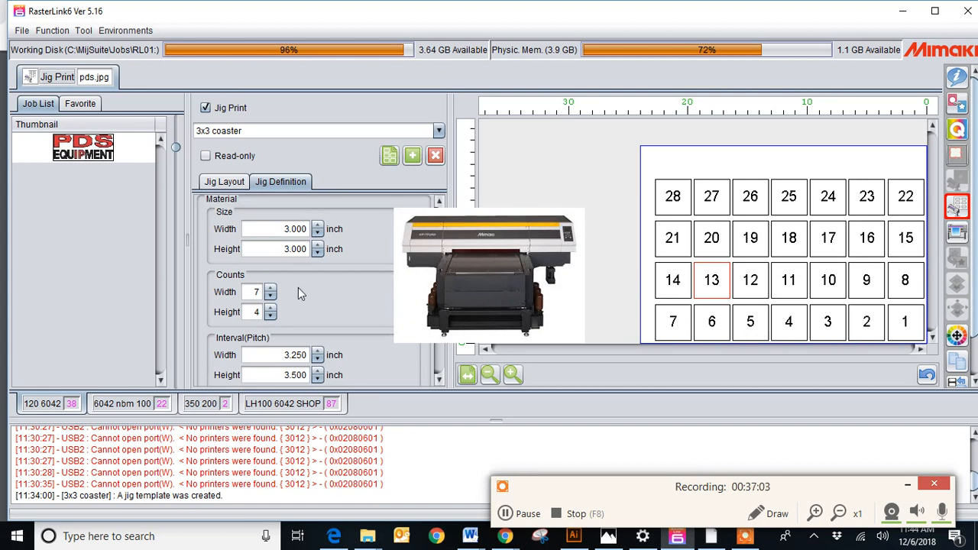
{"action": "left_click", "coordinate": [270, 295]}
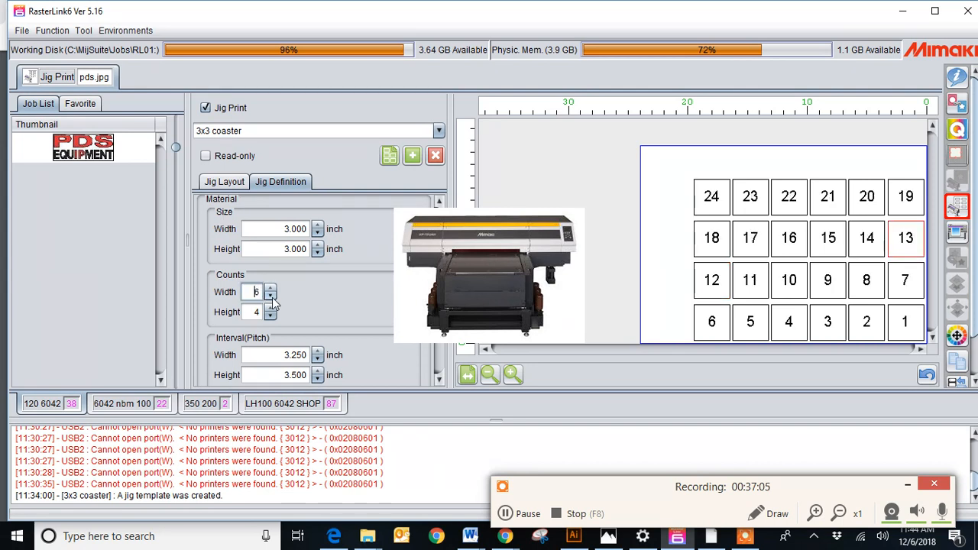
{"action": "left_click", "coordinate": [271, 288]}
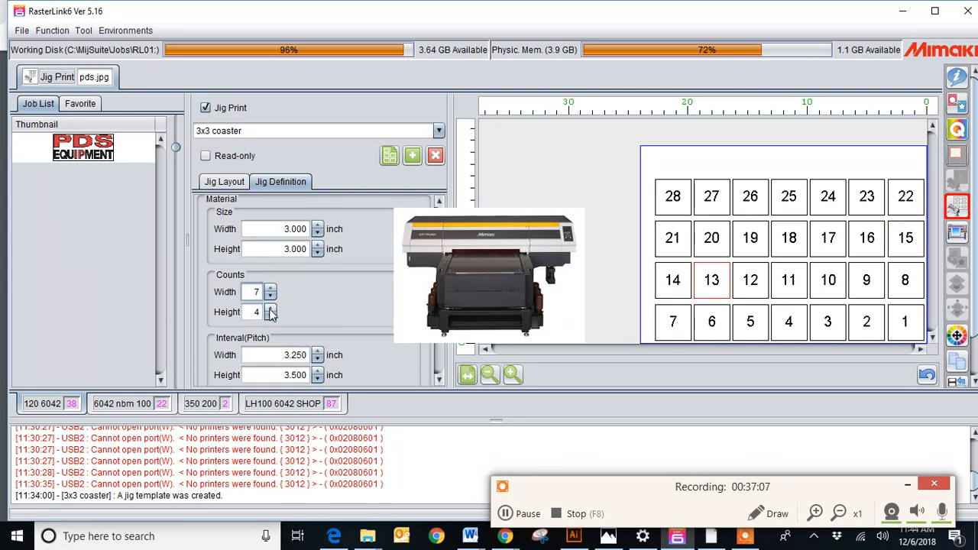
{"action": "left_click", "coordinate": [270, 315]}
{"action": "left_click", "coordinate": [271, 315]}
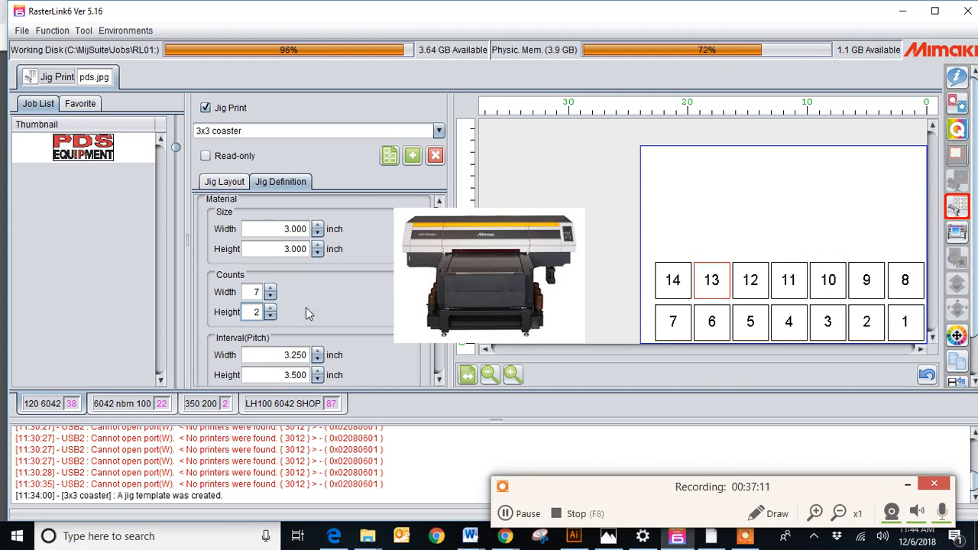
{"action": "left_click", "coordinate": [271, 308]}
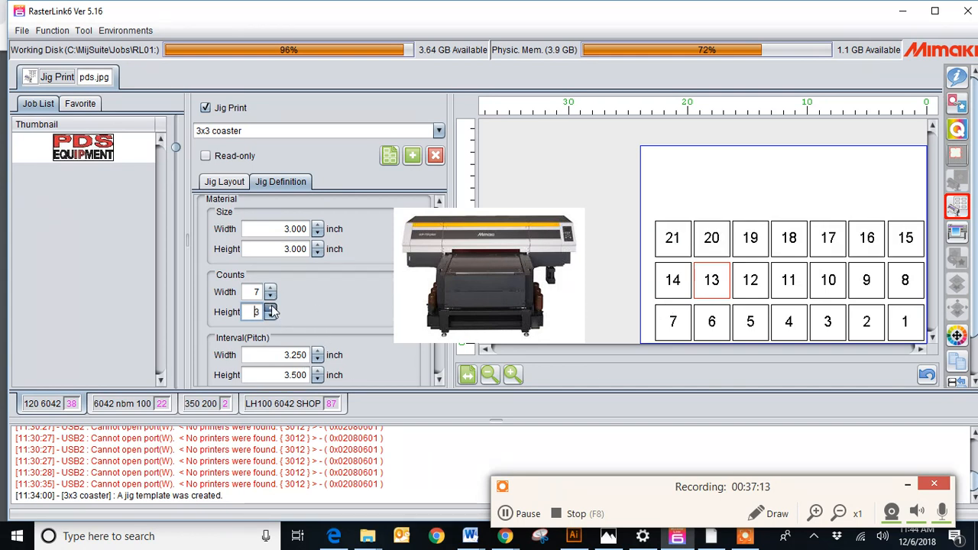
{"action": "left_click", "coordinate": [270, 308]}
Step: Try position adjustments of 1.000 inch in width and 11.000 inches in height for material 9 in the jig definition
{"action": "scroll", "coordinate": [306, 290], "scroll_direction": "down", "scroll_amount": 5}
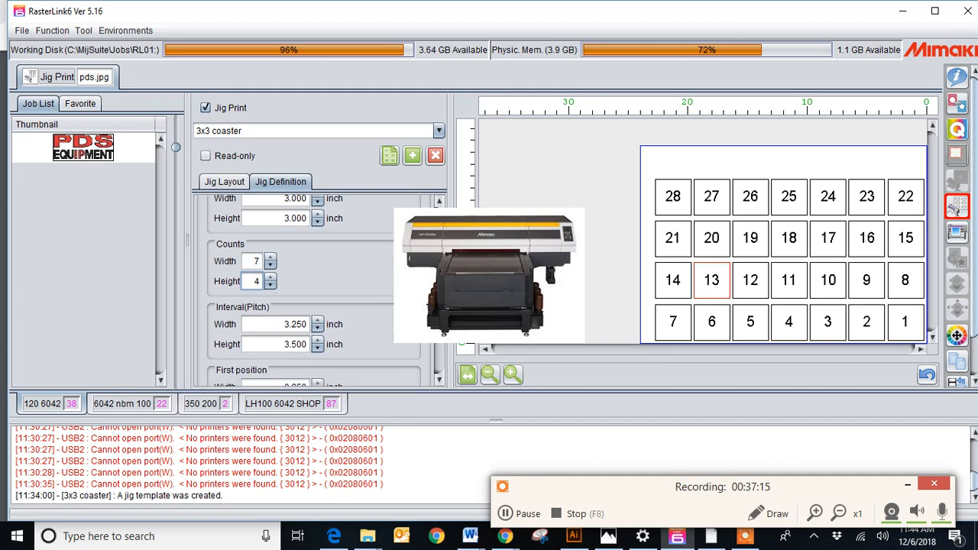
{"action": "scroll", "coordinate": [313, 290], "scroll_direction": "down", "scroll_amount": 4}
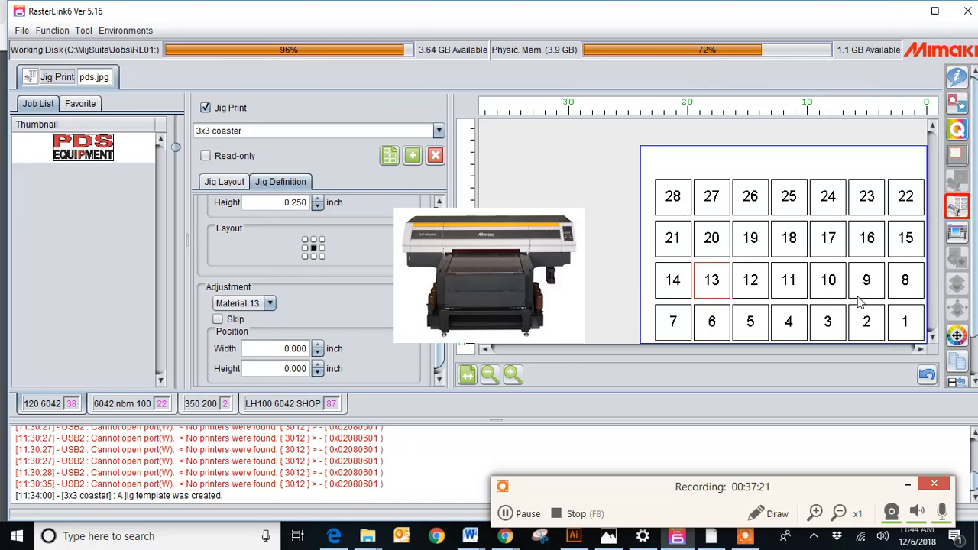
{"action": "left_click", "coordinate": [875, 280]}
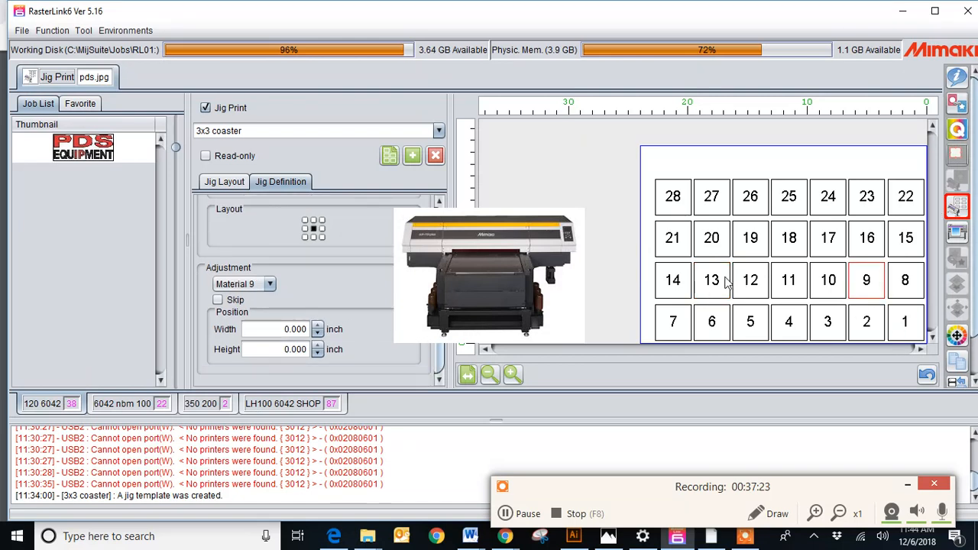
{"action": "left_click", "coordinate": [318, 325]}
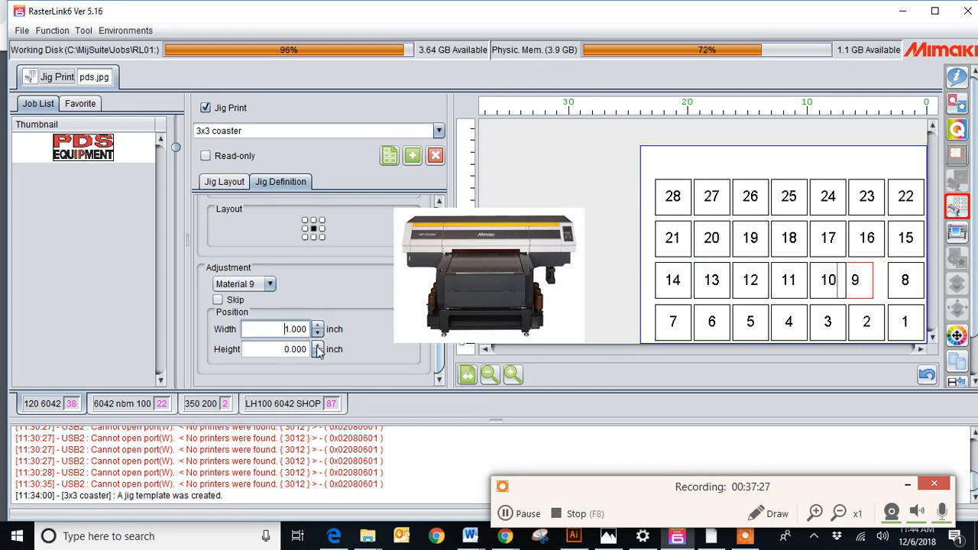
{"action": "left_click", "coordinate": [318, 346]}
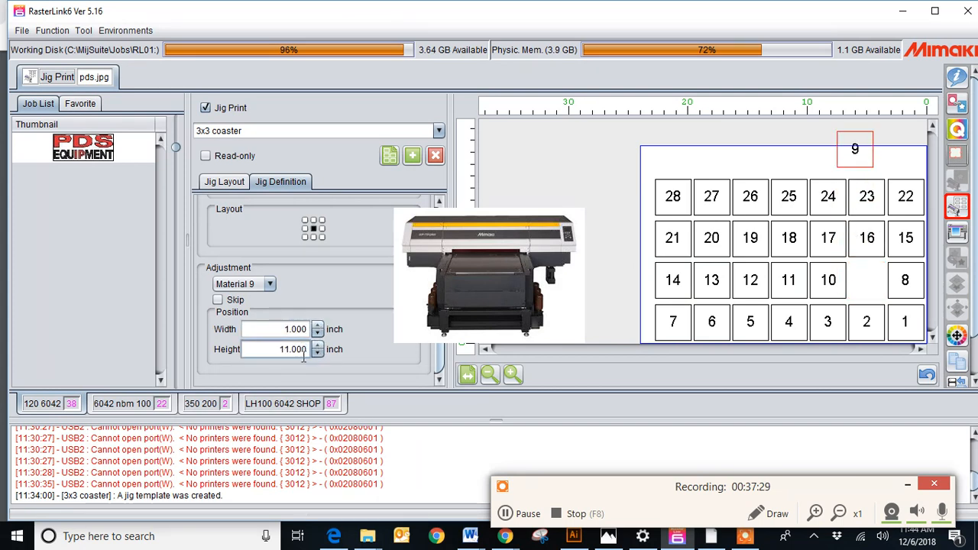
Step: Reset material 9's height and width position adjustments to 0
{"action": "left_click", "coordinate": [304, 349]}
{"action": "key", "text": "BackSpace"}
{"action": "key", "text": "BackSpace"}
{"action": "key", "text": "BackSpace"}
{"action": "key", "text": "BackSpace"}
{"action": "key", "text": "BackSpace"}
{"action": "key", "text": "BackSpace"}
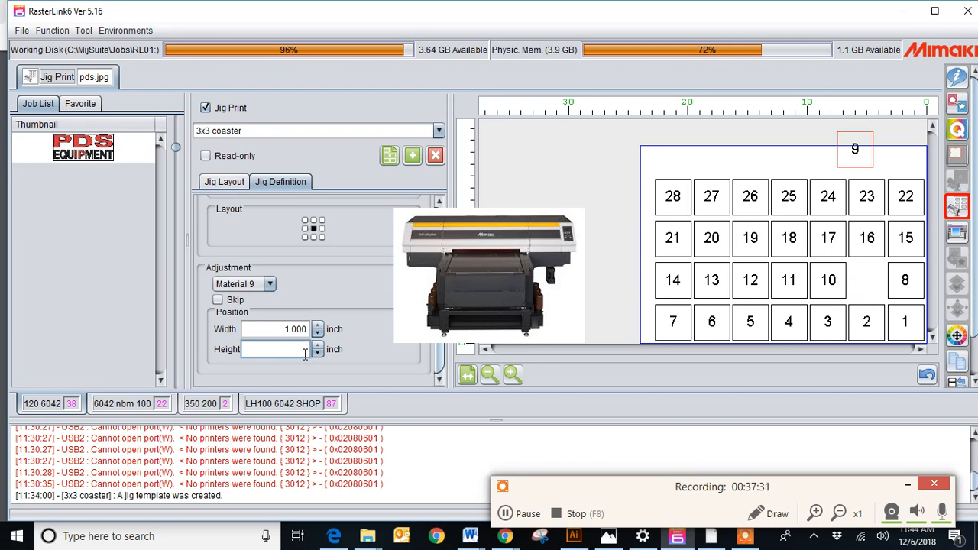
{"action": "type", "text": "0"}
{"action": "double_click", "coordinate": [308, 329]}
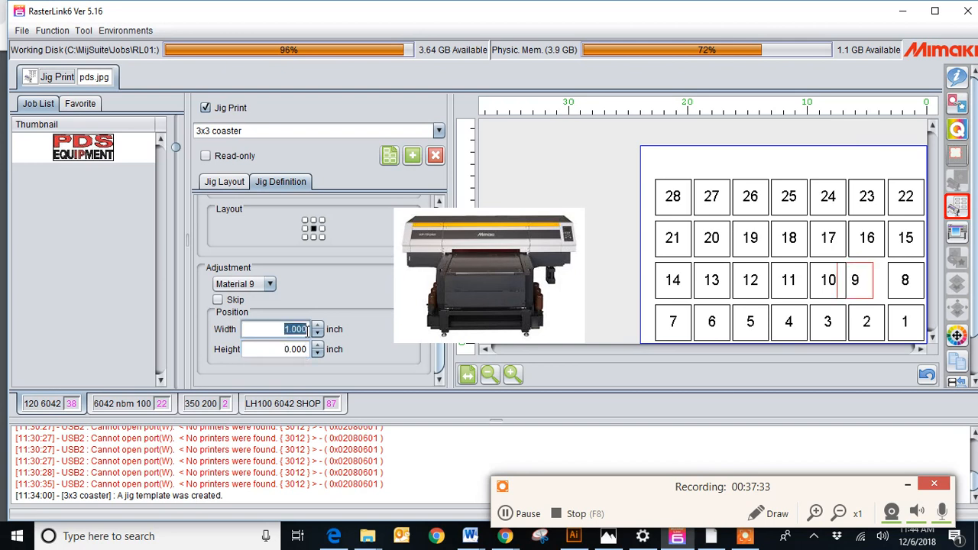
{"action": "key", "text": "BackSpace"}
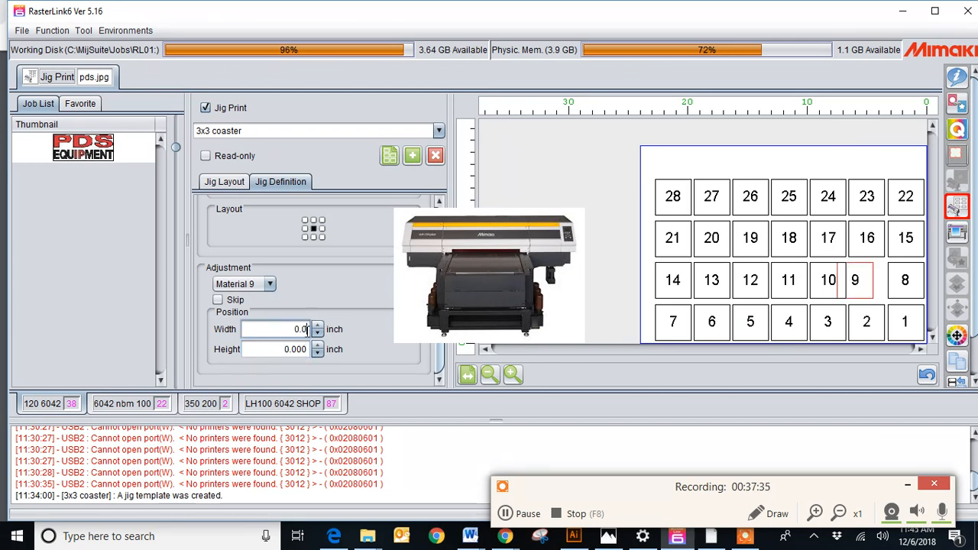
{"action": "key", "text": "Return"}
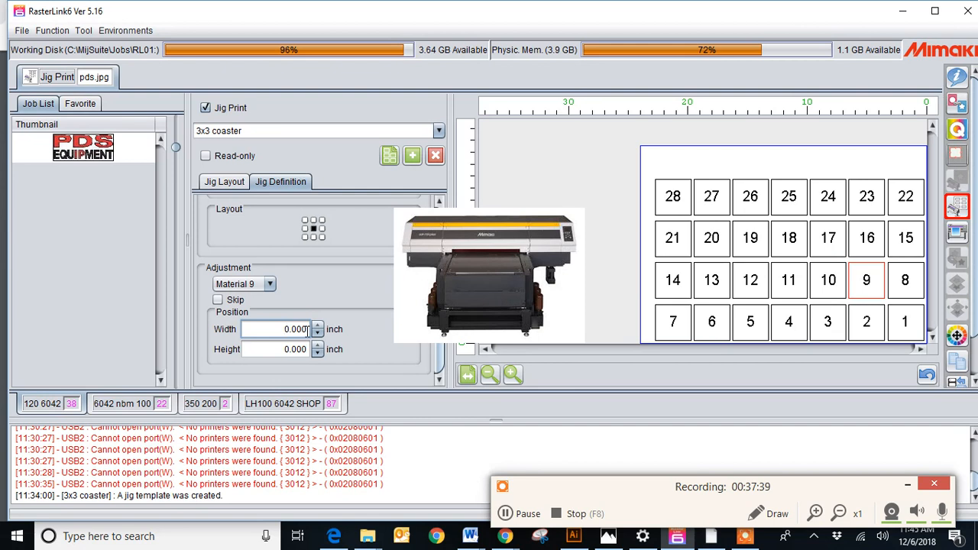
Step: Review the jig definition's size and position settings and view the logo placement across the whole jig layout
{"action": "scroll", "coordinate": [441, 355], "scroll_direction": "up", "scroll_amount": 6}
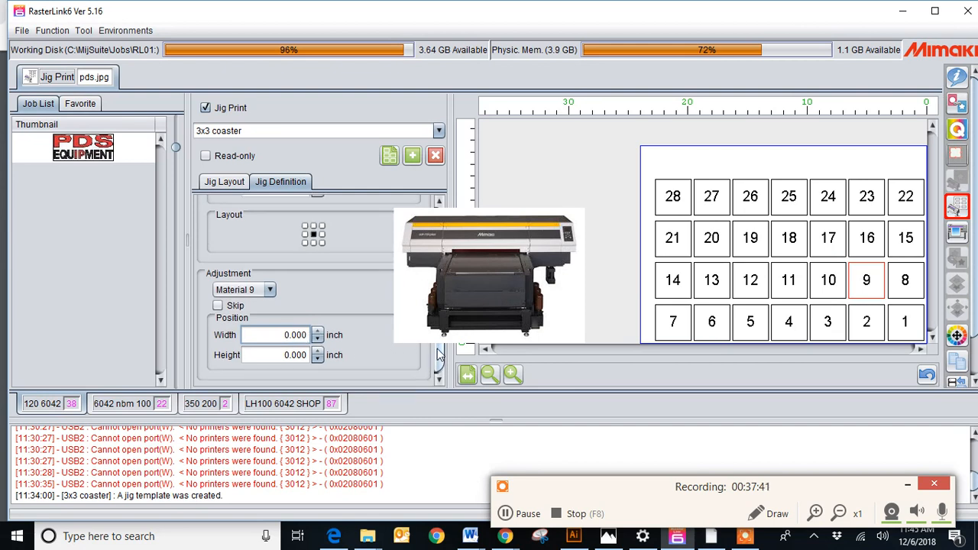
{"action": "scroll", "coordinate": [440, 306], "scroll_direction": "up", "scroll_amount": 5}
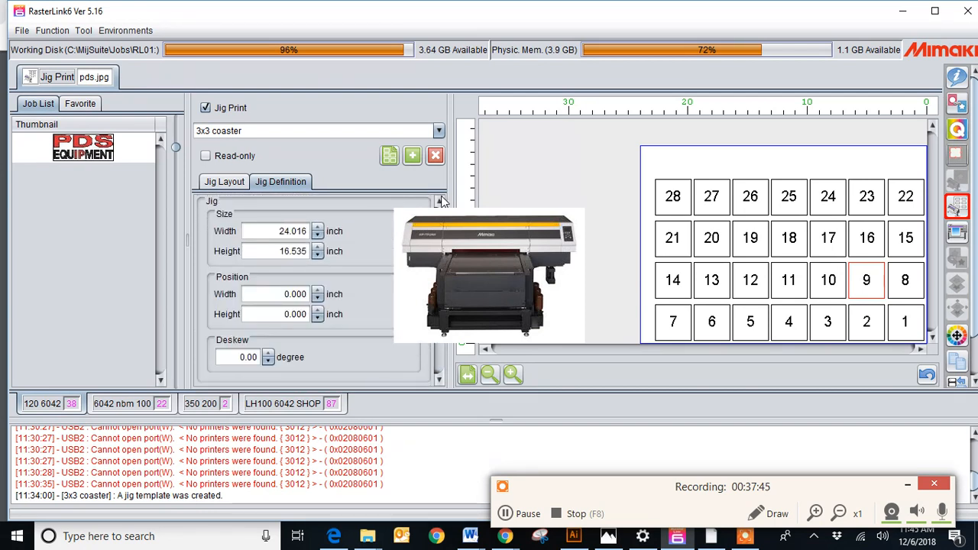
{"action": "left_click", "coordinate": [223, 181]}
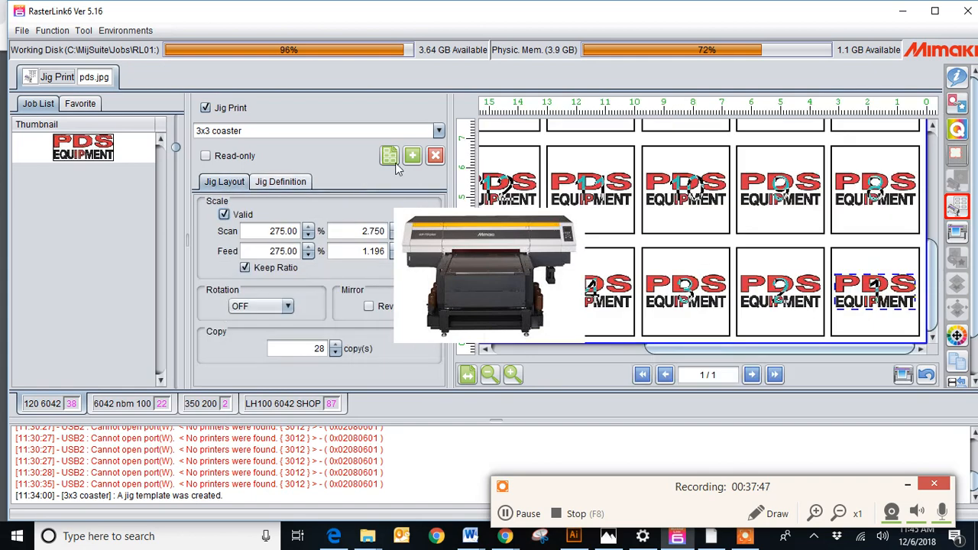
{"action": "left_click", "coordinate": [490, 374]}
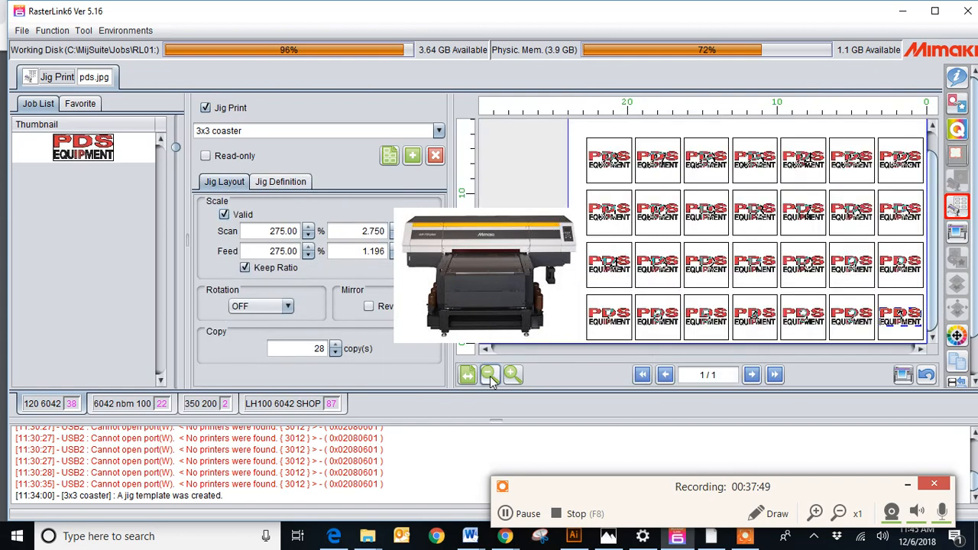
{"action": "left_click", "coordinate": [490, 375]}
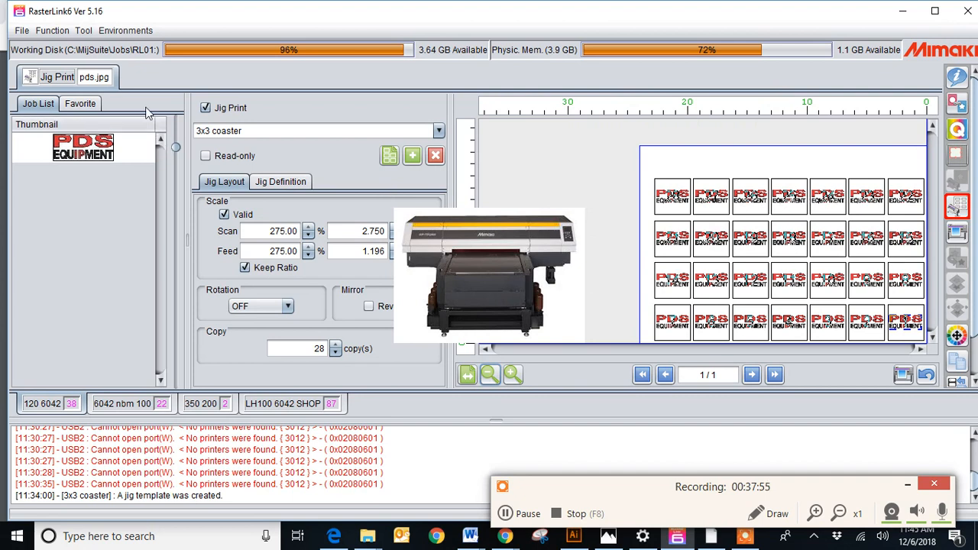
Step: Switch Jig Print off and on again for pds.jpg, and set its number of copies to 1
{"action": "left_click", "coordinate": [204, 109]}
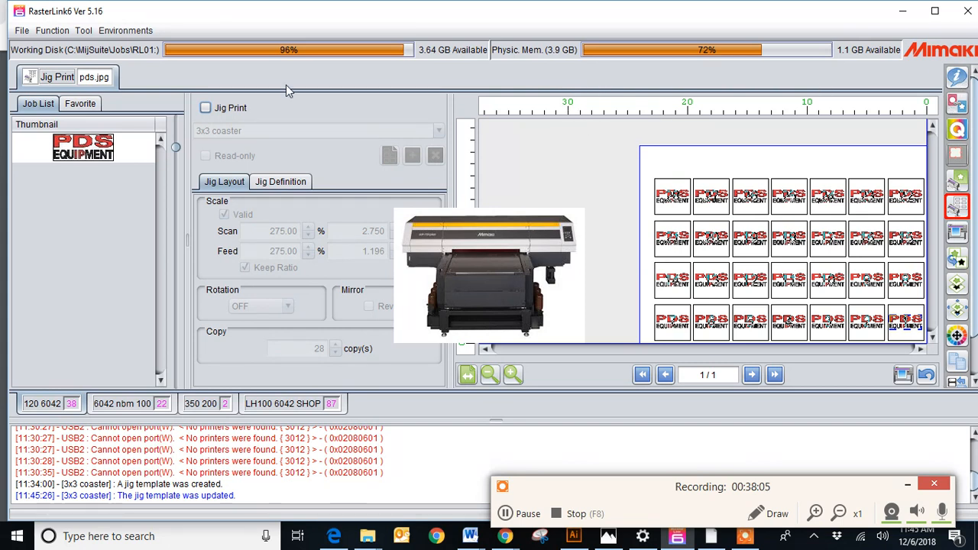
{"action": "left_click", "coordinate": [205, 108]}
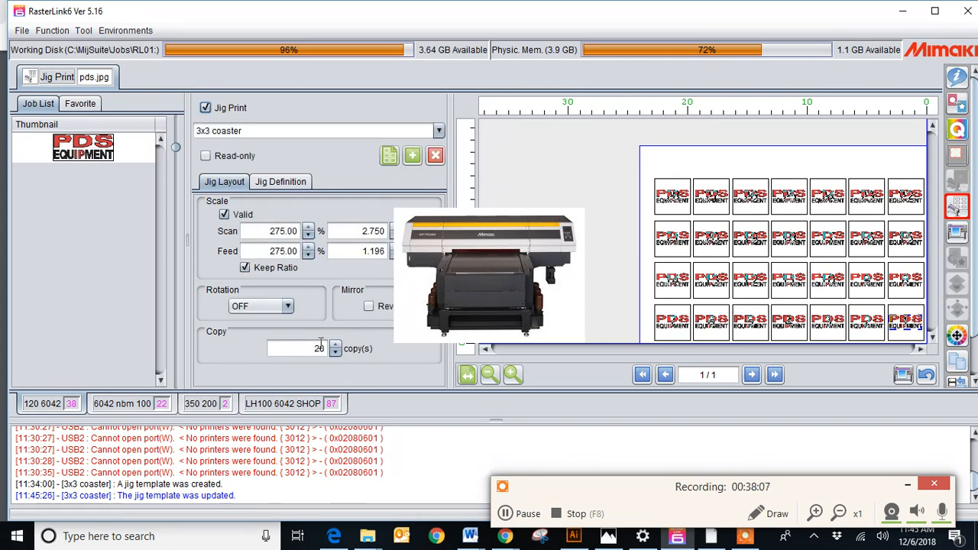
{"action": "left_click", "coordinate": [320, 348]}
{"action": "key", "text": "BackSpace"}
{"action": "key", "text": "BackSpace"}
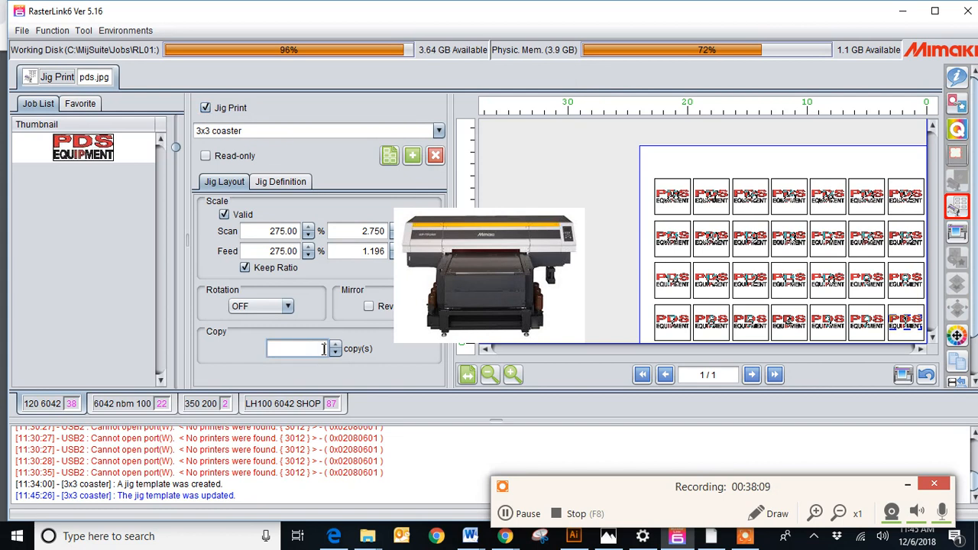
{"action": "type", "text": "1"}
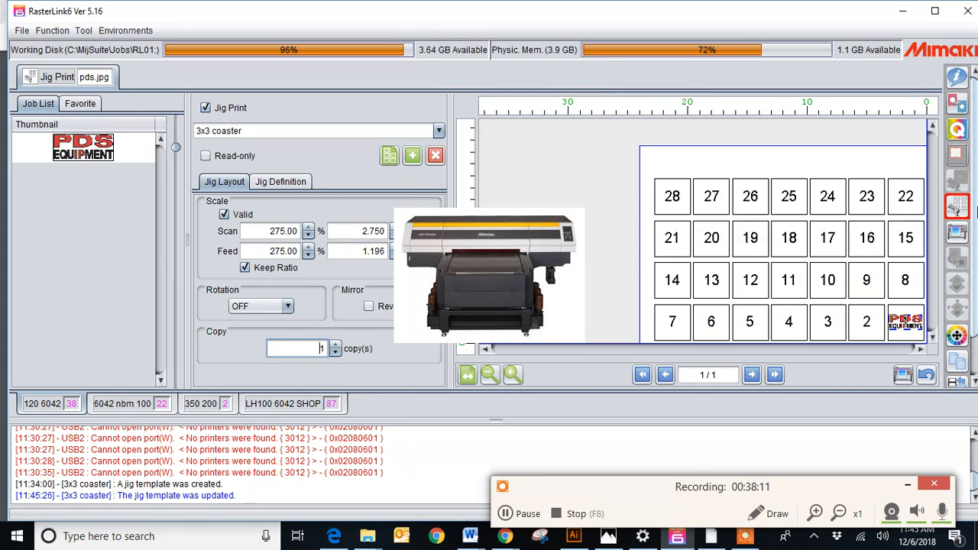
{"action": "left_click", "coordinate": [958, 78]}
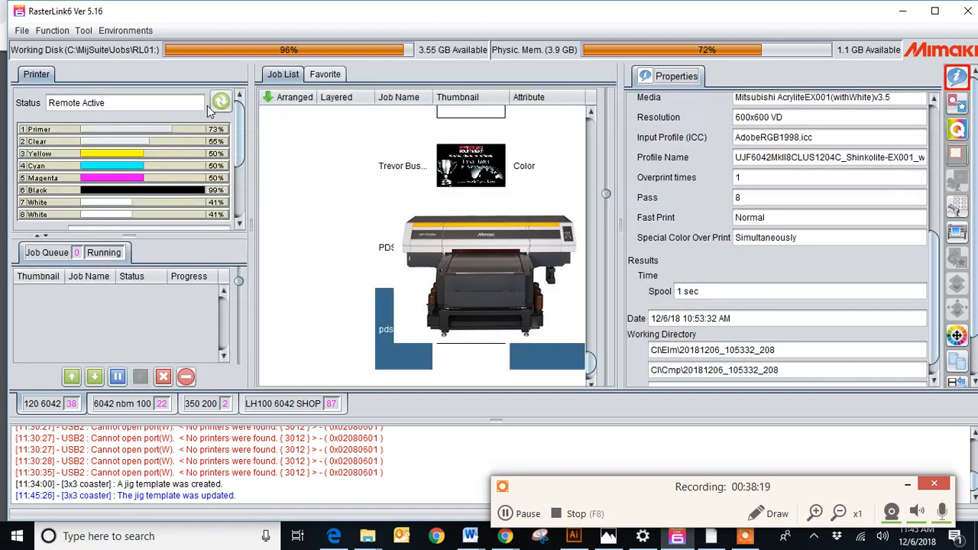
Step: Disable Jig Print for pds.jpg and return to the job's properties
{"action": "left_click", "coordinate": [954, 203]}
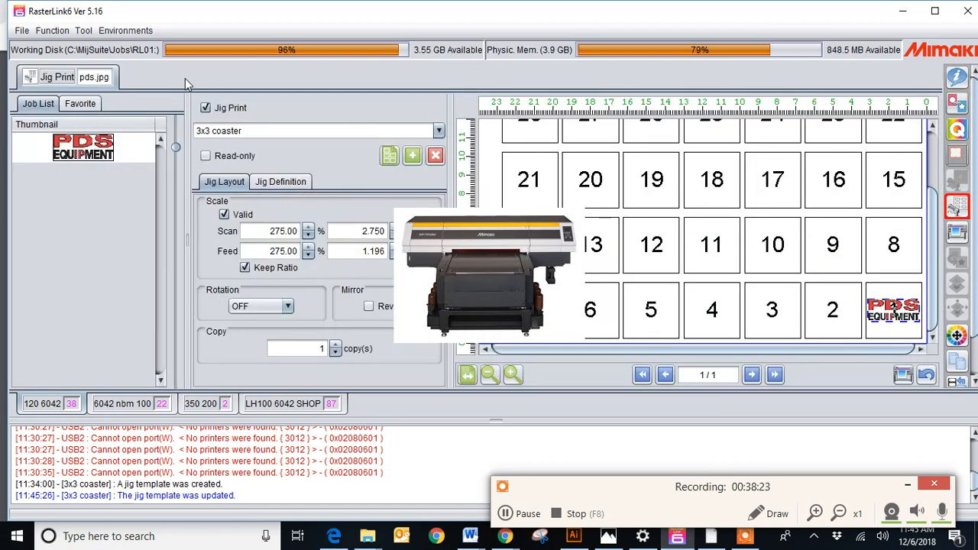
{"action": "left_click", "coordinate": [208, 109]}
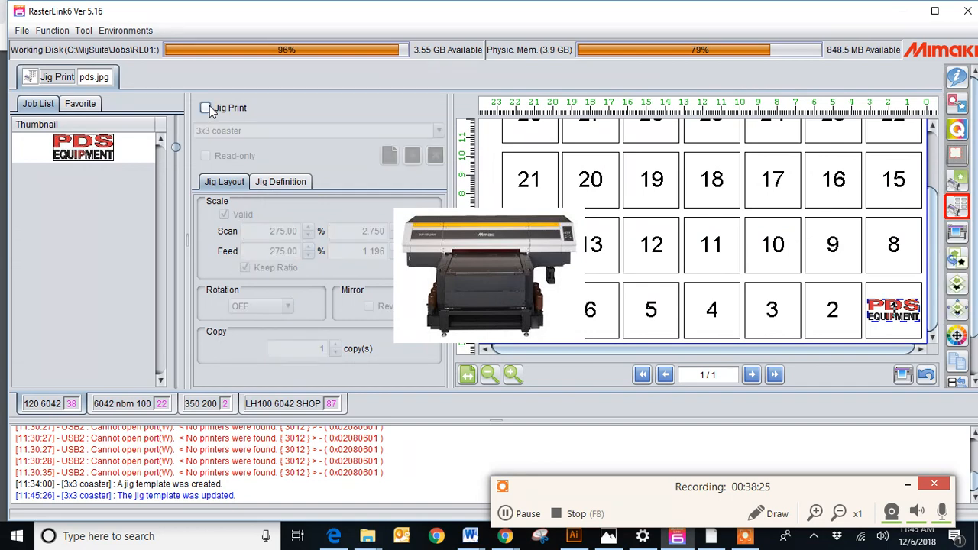
{"action": "left_click", "coordinate": [956, 77]}
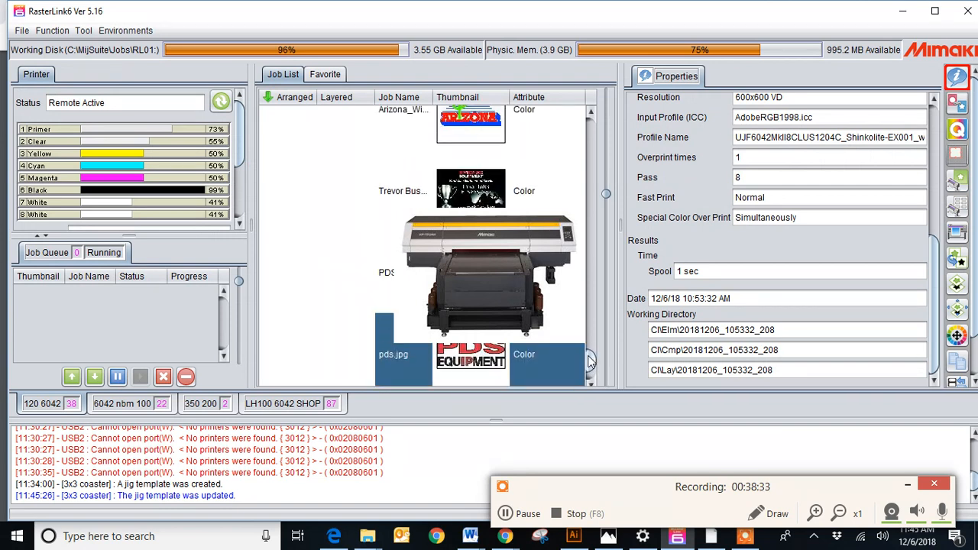
Step: Arrange the Arizona job and the two jobs listed directly below it into one group
{"action": "scroll", "coordinate": [589, 362], "scroll_direction": "down", "scroll_amount": 3}
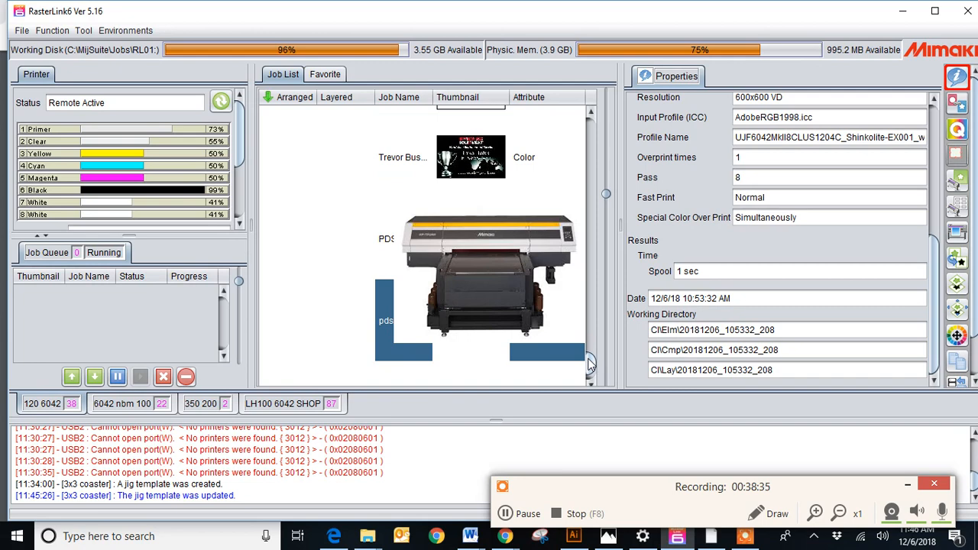
{"action": "left_click_drag", "start_coordinate": [589, 365], "coordinate": [589, 334]}
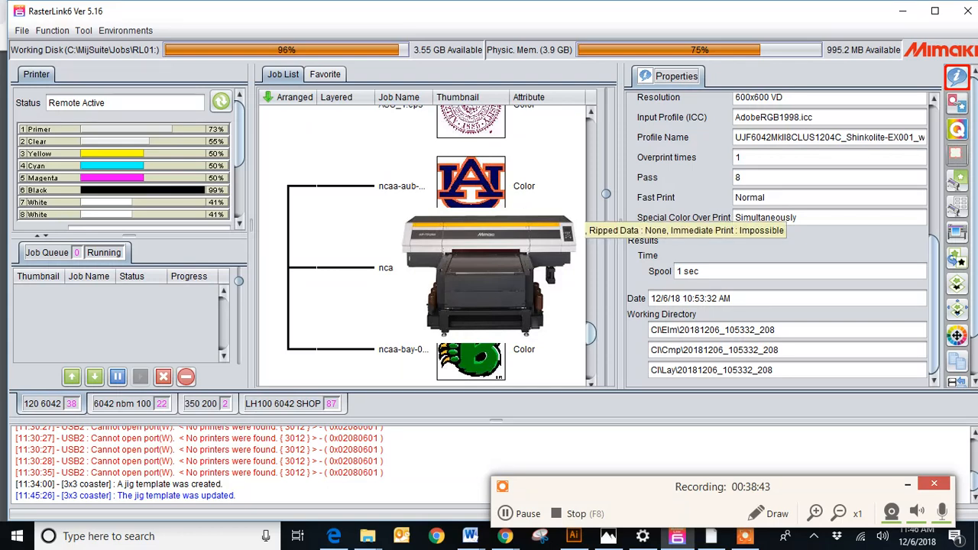
{"action": "left_click_drag", "start_coordinate": [592, 330], "coordinate": [591, 347]}
{"action": "left_click", "coordinate": [489, 255]}
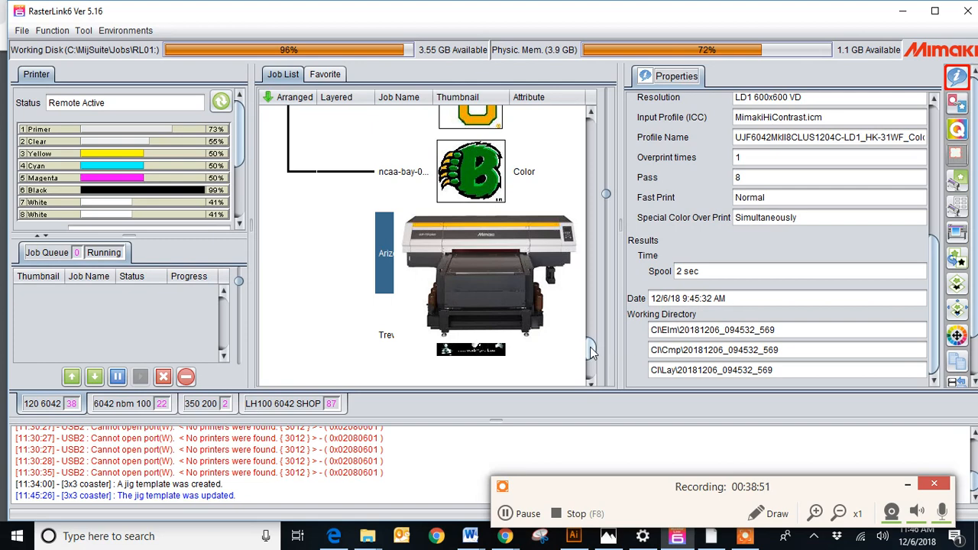
{"action": "left_click_drag", "start_coordinate": [590, 347], "coordinate": [590, 355]}
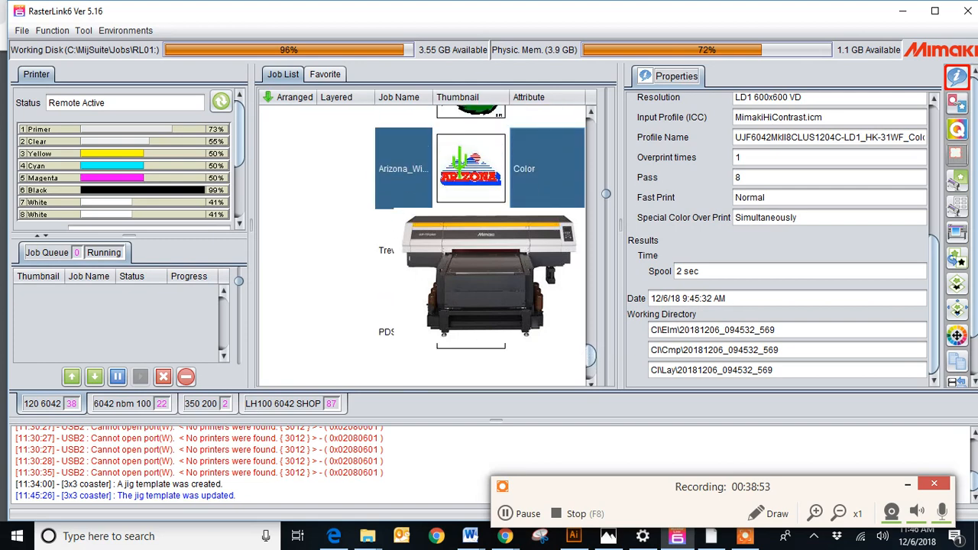
{"action": "left_click", "coordinate": [527, 252], "text": "ctrl"}
{"action": "left_click", "coordinate": [533, 350], "text": "ctrl"}
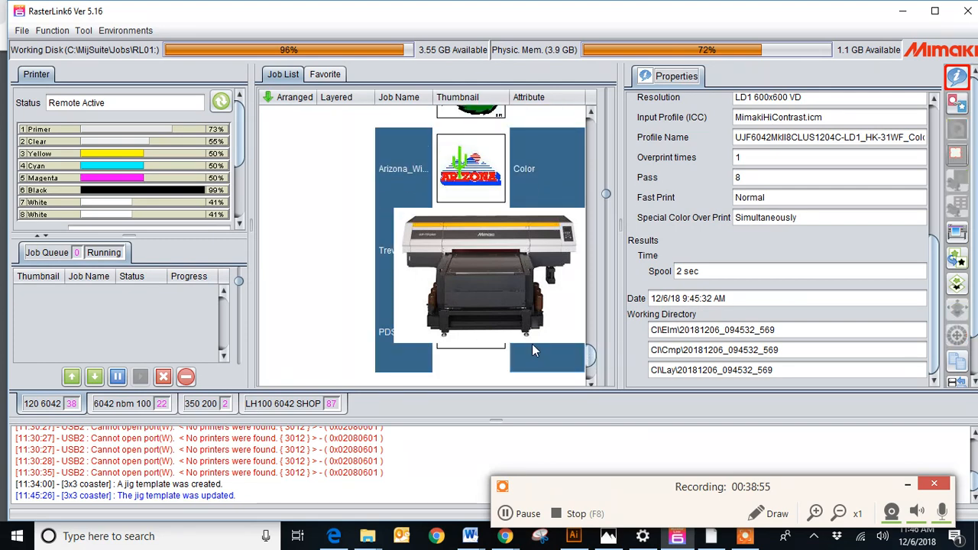
{"action": "left_click", "coordinate": [965, 105]}
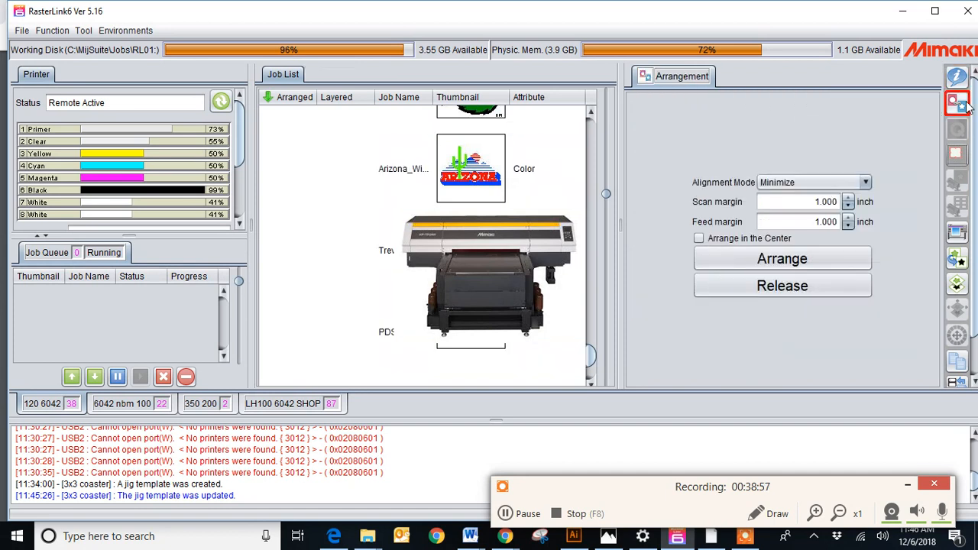
{"action": "left_click", "coordinate": [740, 268]}
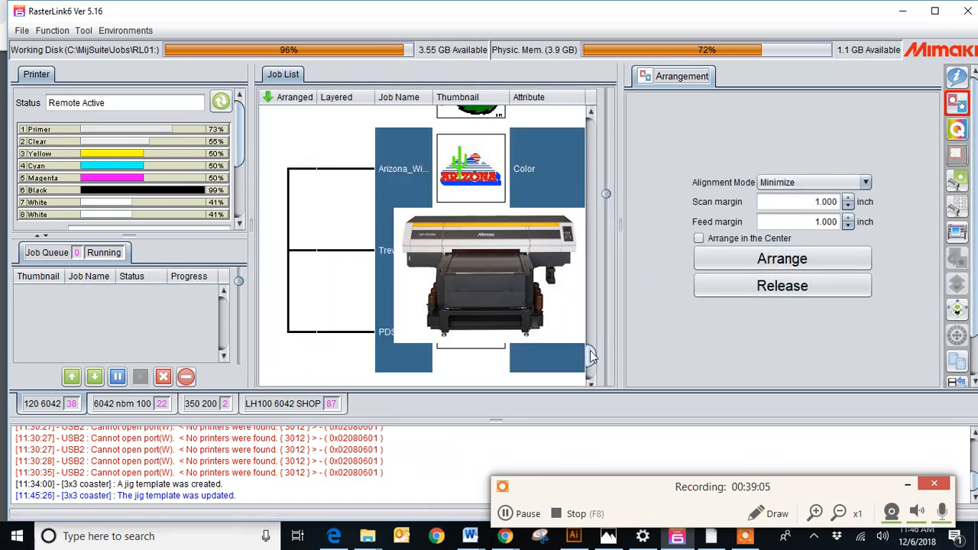
Step: Open the Jig Print settings for the arranged group of ncaa-aub-99b.eps, ncaa-bay-00b.eps and ncaa-bay-01b.eps
{"action": "left_click_drag", "start_coordinate": [589, 351], "coordinate": [592, 330]}
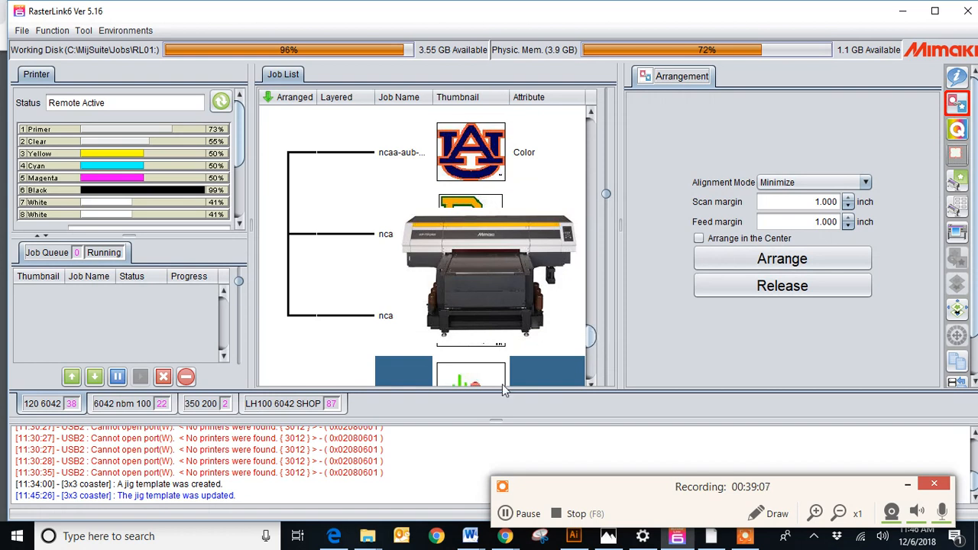
{"action": "left_click", "coordinate": [515, 155]}
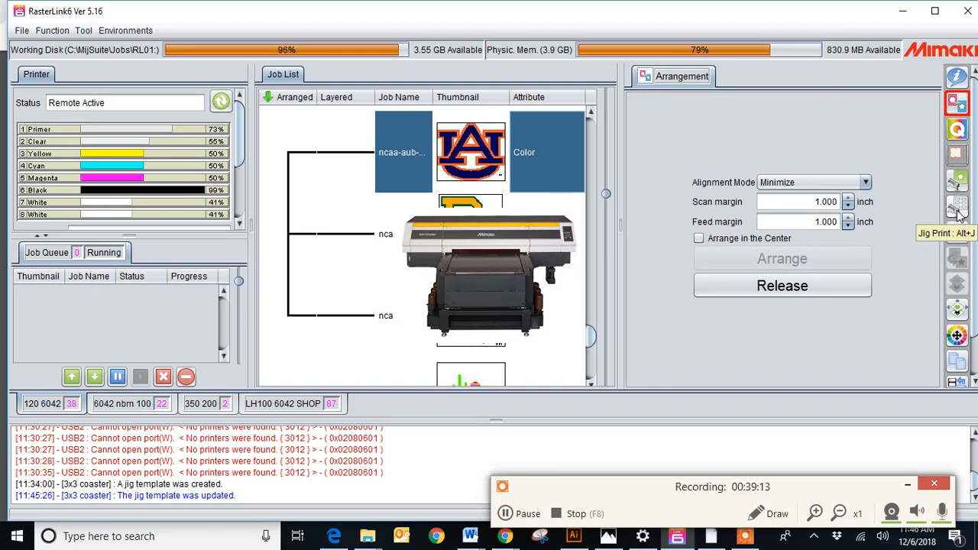
{"action": "left_click", "coordinate": [958, 215]}
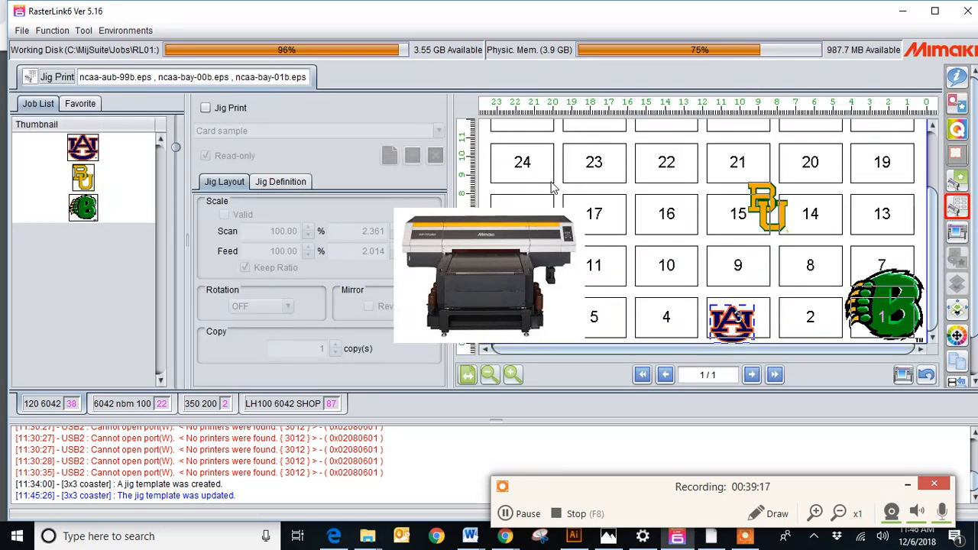
{"action": "left_click", "coordinate": [490, 374]}
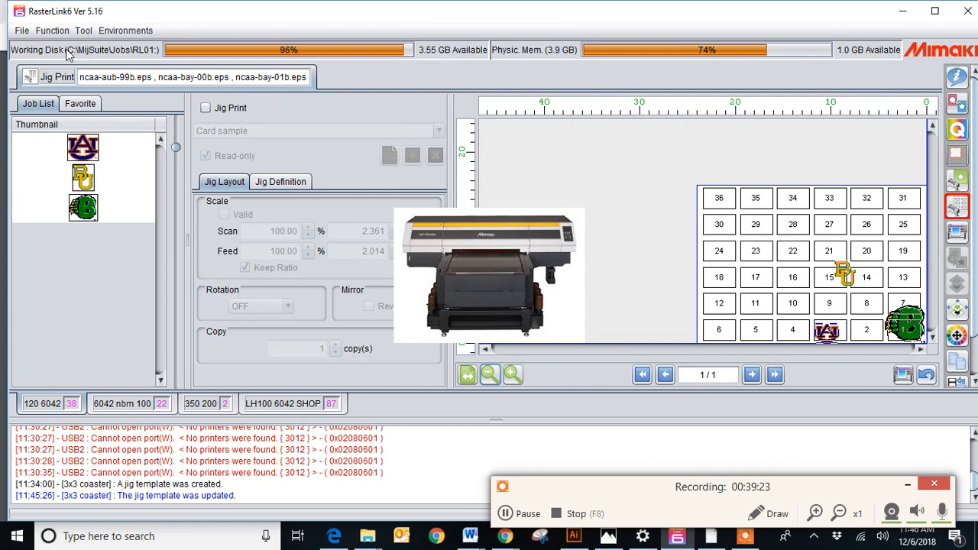
Step: Enable Jig Print for the arranged group and assign the 3x3 coaster jig
{"action": "left_click", "coordinate": [206, 107]}
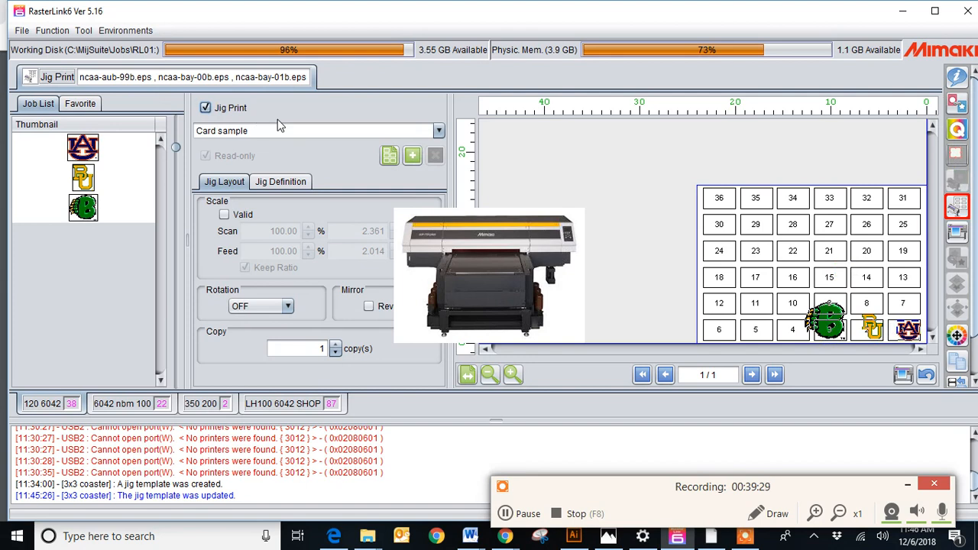
{"action": "left_click", "coordinate": [438, 131]}
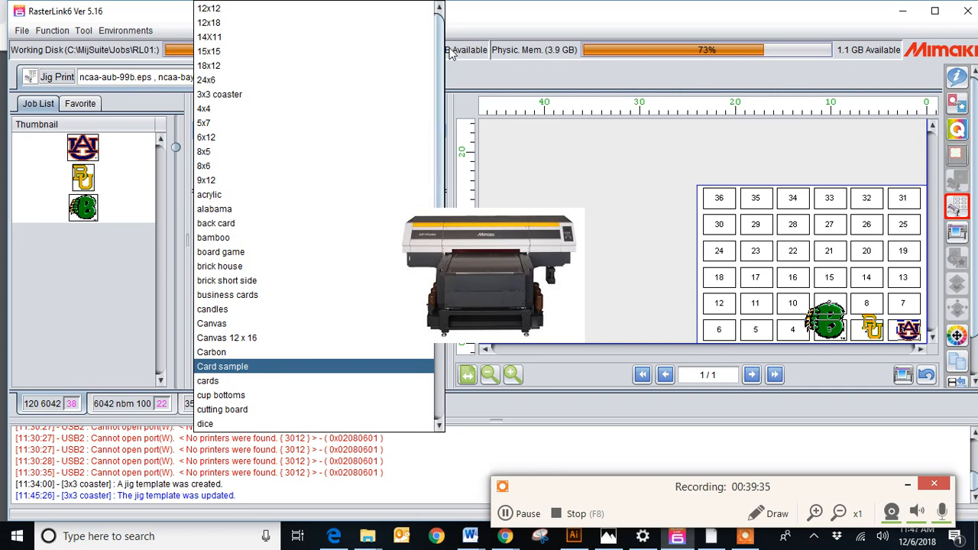
{"action": "left_click_drag", "start_coordinate": [442, 52], "coordinate": [450, 28]}
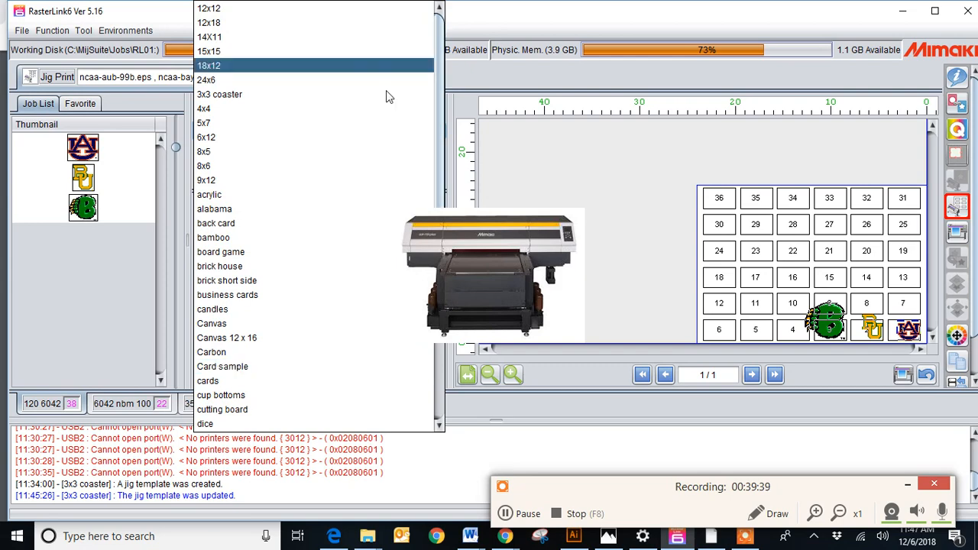
{"action": "left_click", "coordinate": [288, 98]}
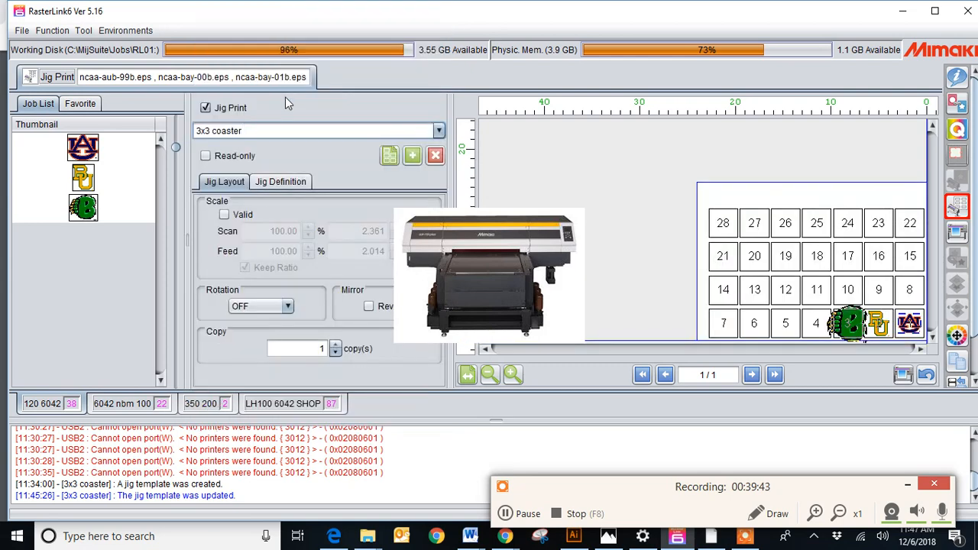
{"action": "left_click", "coordinate": [511, 374]}
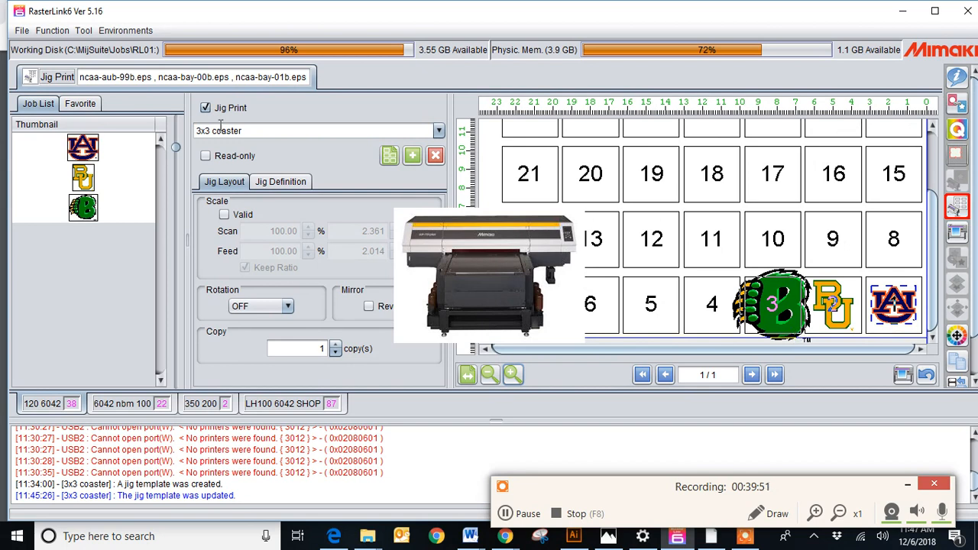
Step: Enable scaling for the green bear logo and set its scan size to 3.000 inches with the ratio kept
{"action": "left_click", "coordinate": [79, 208]}
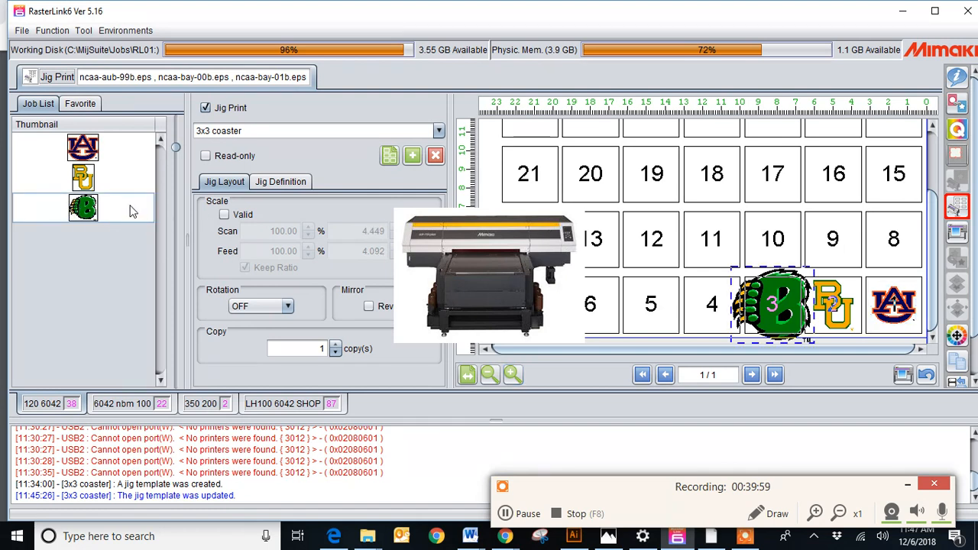
{"action": "left_click", "coordinate": [224, 214]}
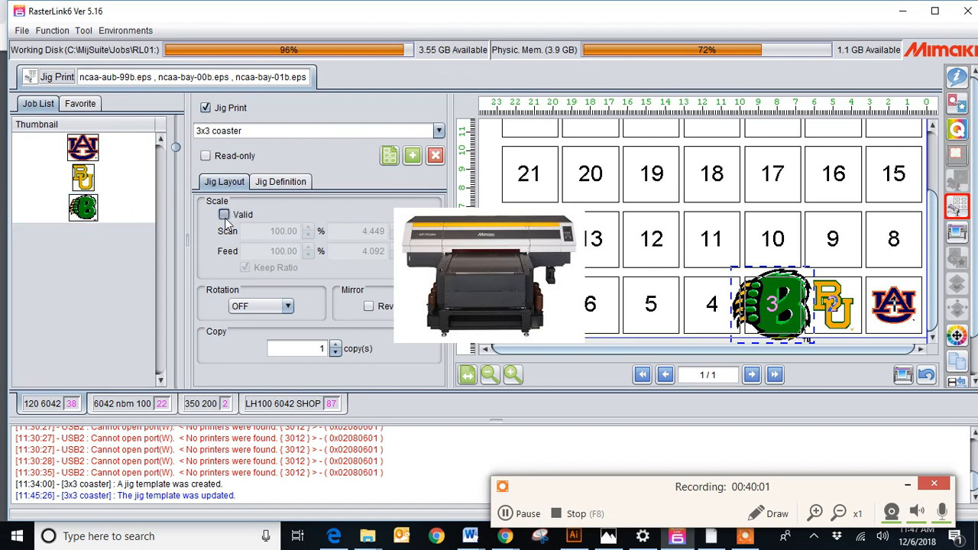
{"action": "double_click", "coordinate": [386, 231]}
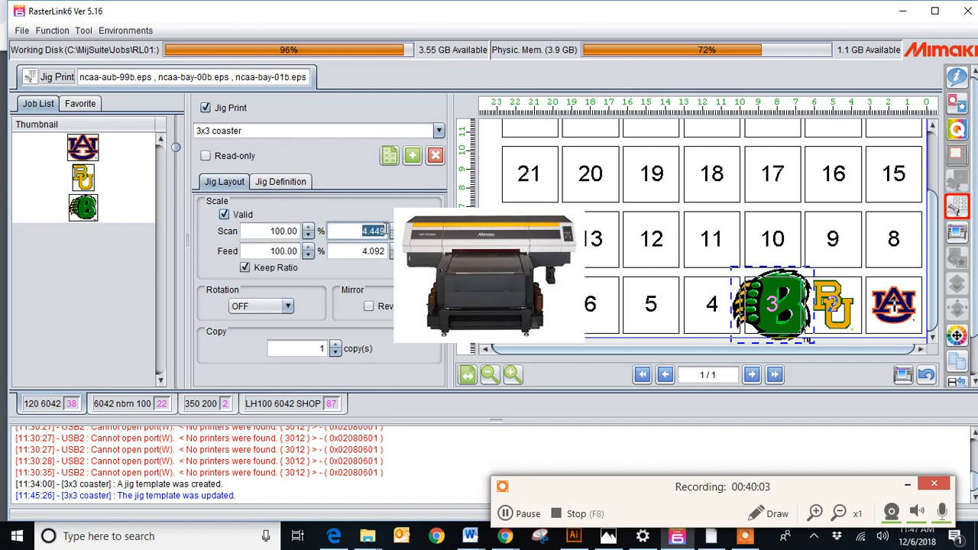
{"action": "key", "text": "BackSpace"}
{"action": "key", "text": "Return"}
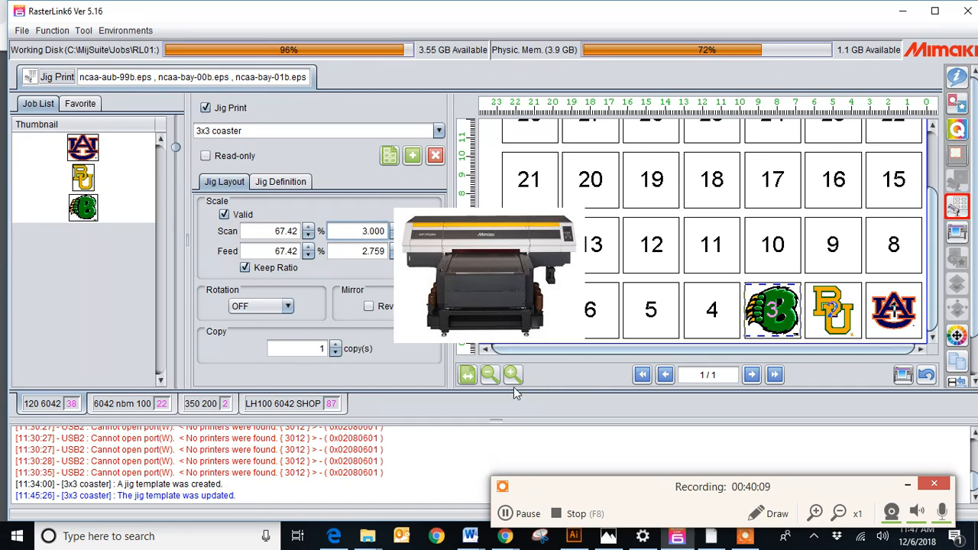
{"action": "left_click", "coordinate": [489, 374]}
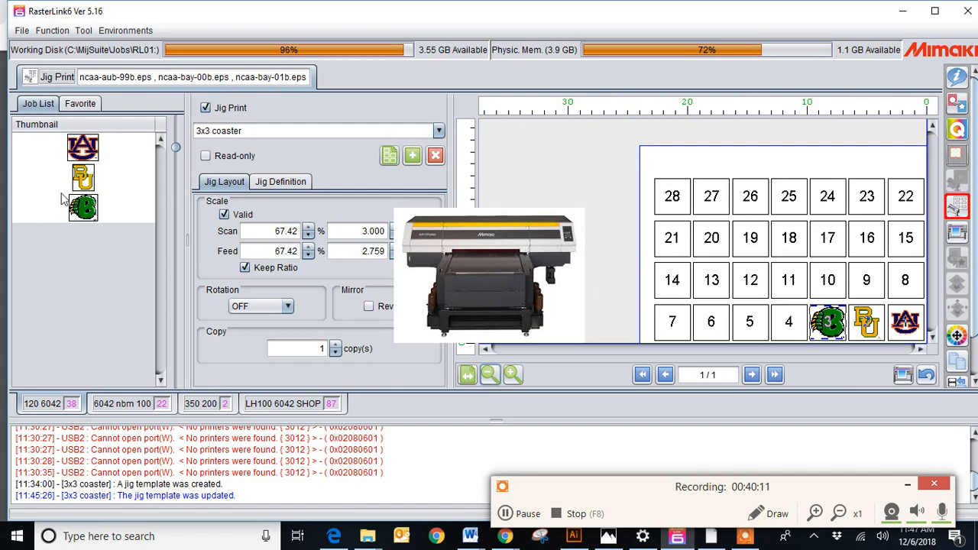
Step: Set the number of copies of the green bear logo to 14
{"action": "left_click", "coordinate": [97, 181]}
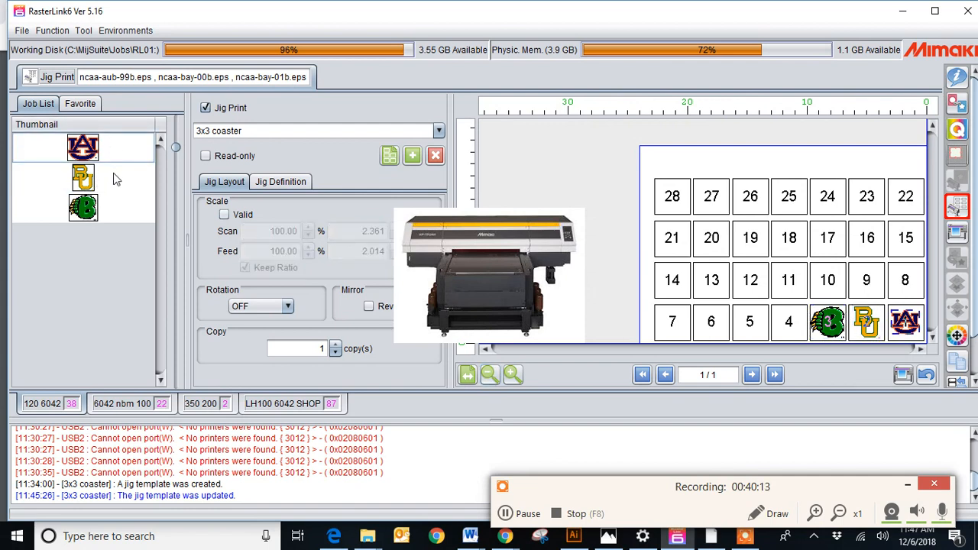
{"action": "left_click", "coordinate": [115, 213]}
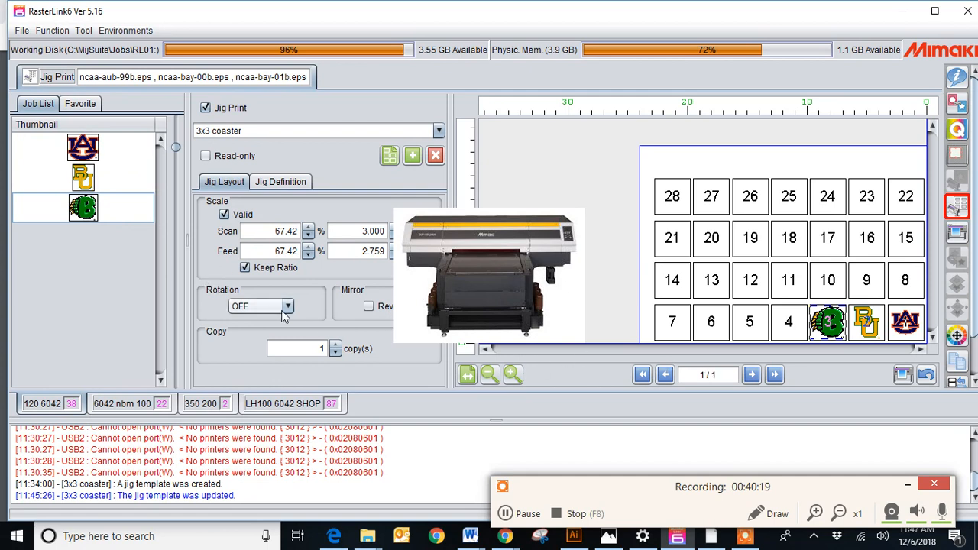
{"action": "left_click", "coordinate": [322, 348]}
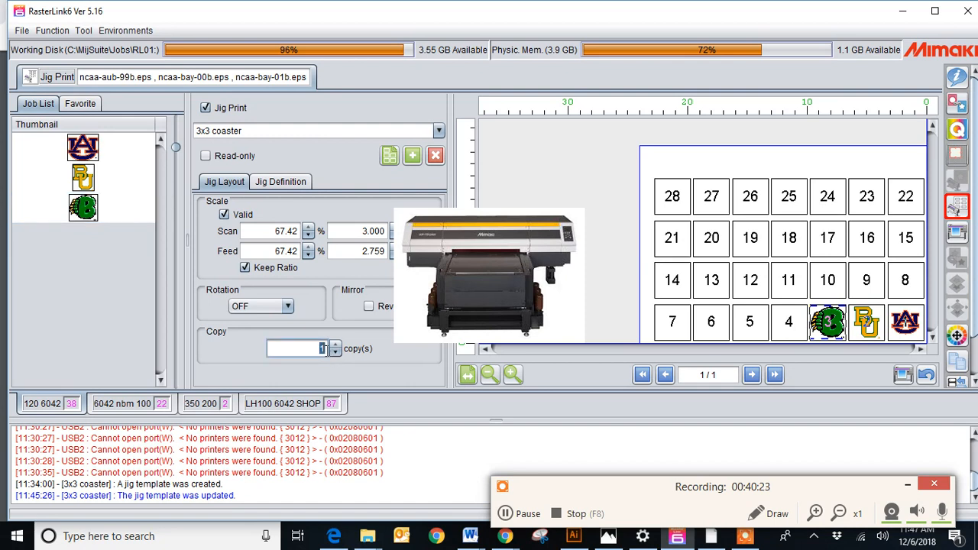
{"action": "key", "text": "BackSpace"}
{"action": "type", "text": "14"}
{"action": "key", "text": "Return"}
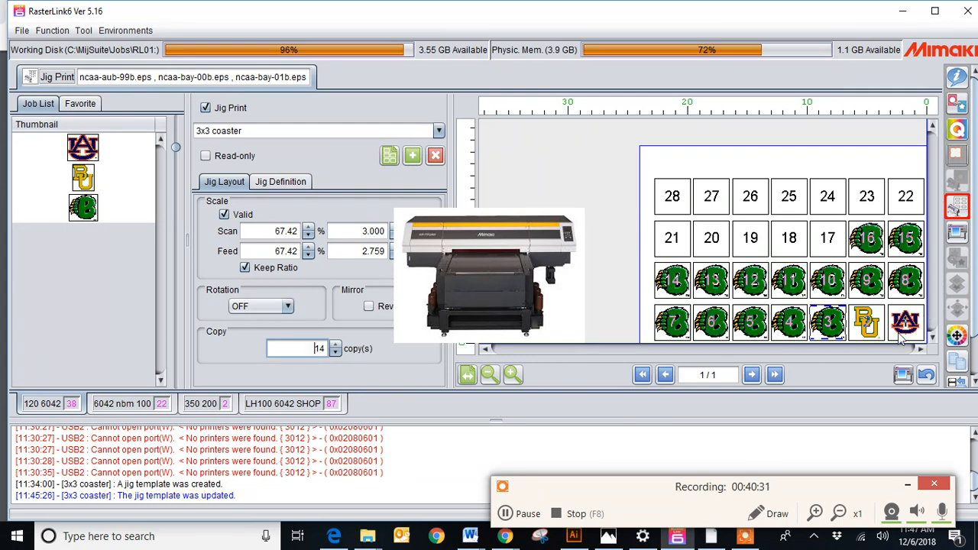
Step: Set the number of copies of the yellow BU logo to 5
{"action": "left_click", "coordinate": [868, 328]}
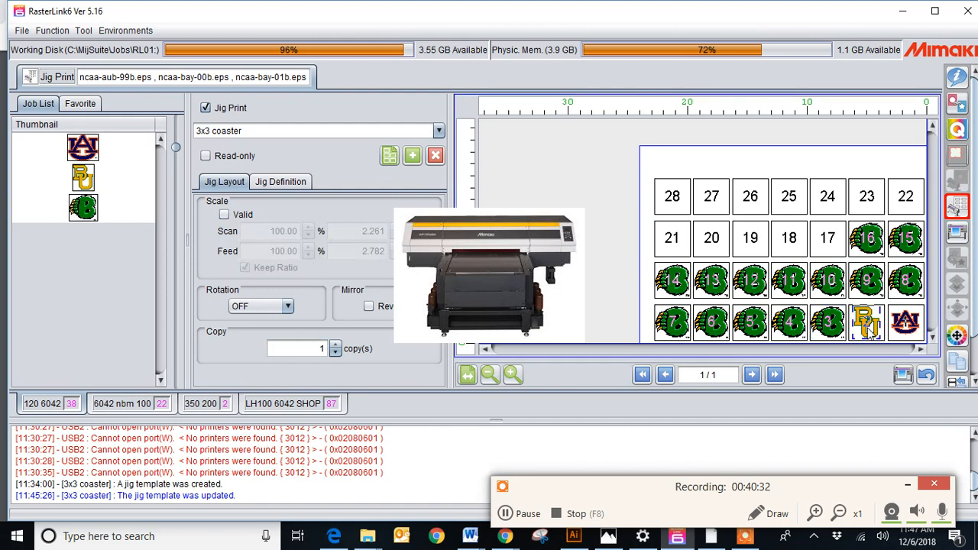
{"action": "left_click", "coordinate": [110, 179]}
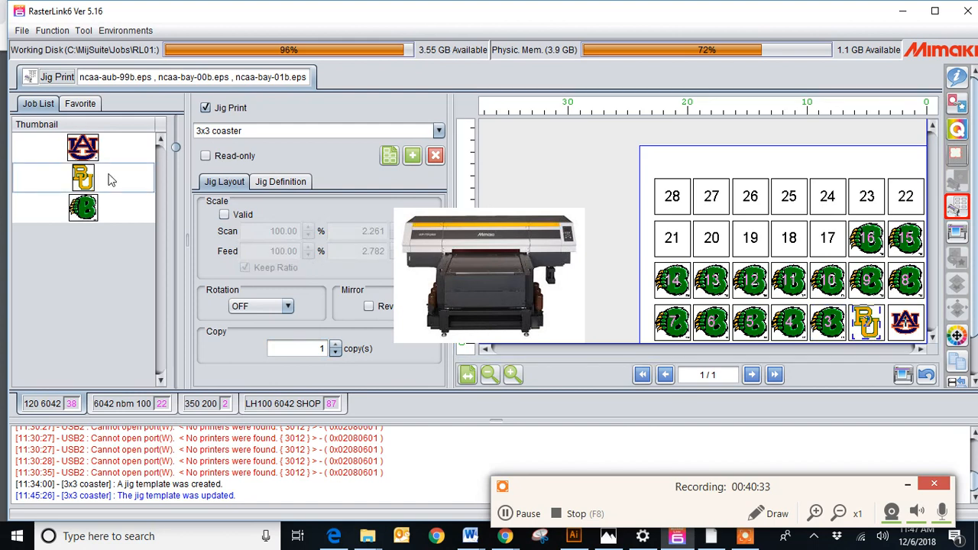
{"action": "double_click", "coordinate": [325, 348]}
{"action": "key", "text": "BackSpace"}
{"action": "type", "text": "9"}
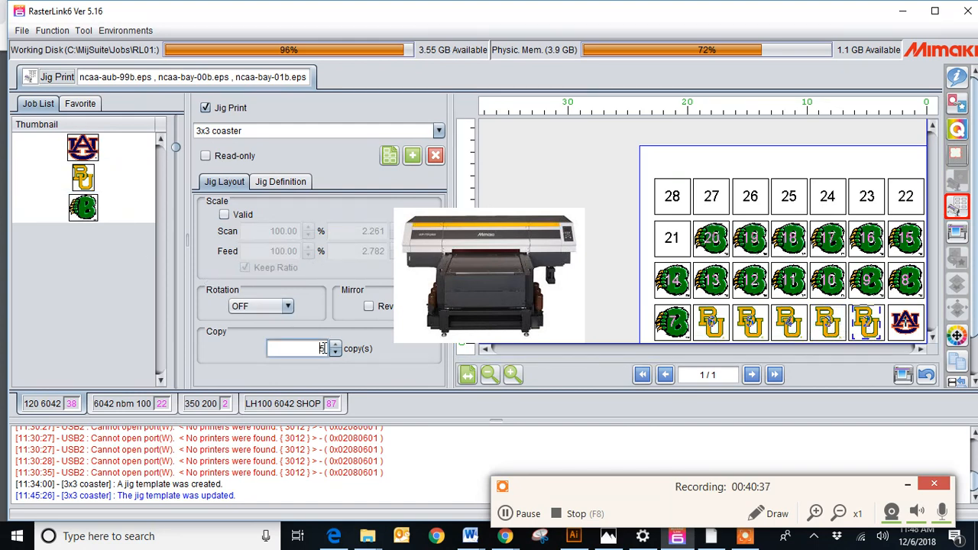
Step: Try 7, 8 and 17 copies of the AU logo, and set its number of copies to 9
{"action": "left_click", "coordinate": [127, 152]}
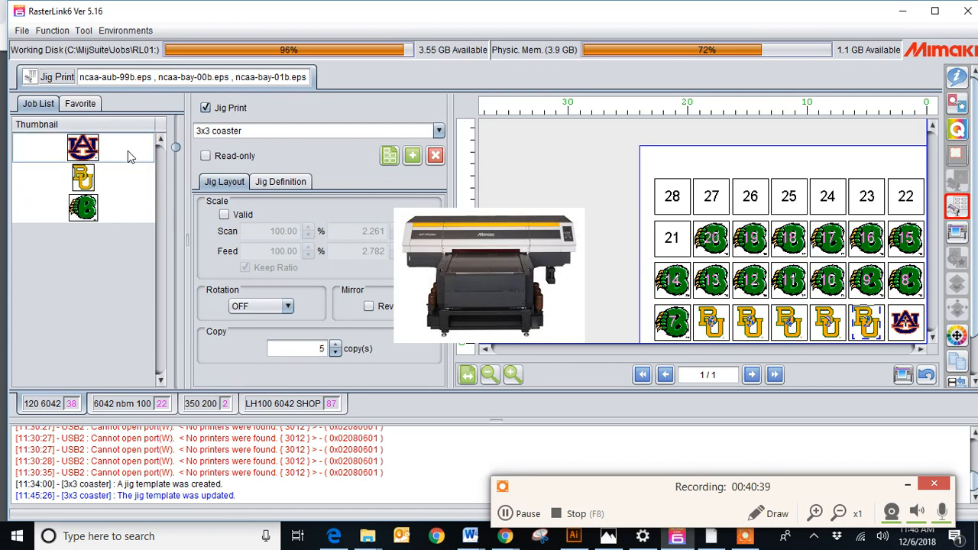
{"action": "left_click", "coordinate": [323, 348]}
{"action": "key", "text": "BackSpace"}
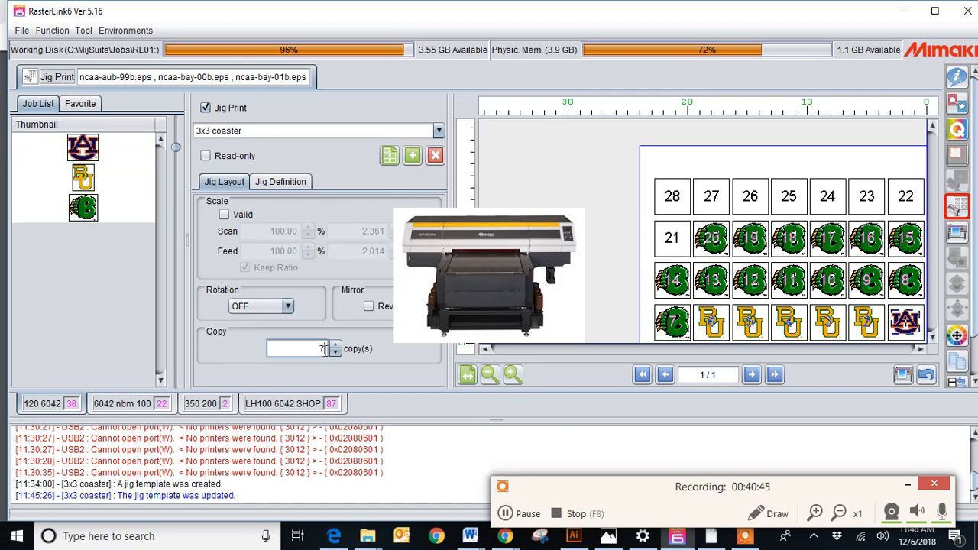
{"action": "type", "text": "7"}
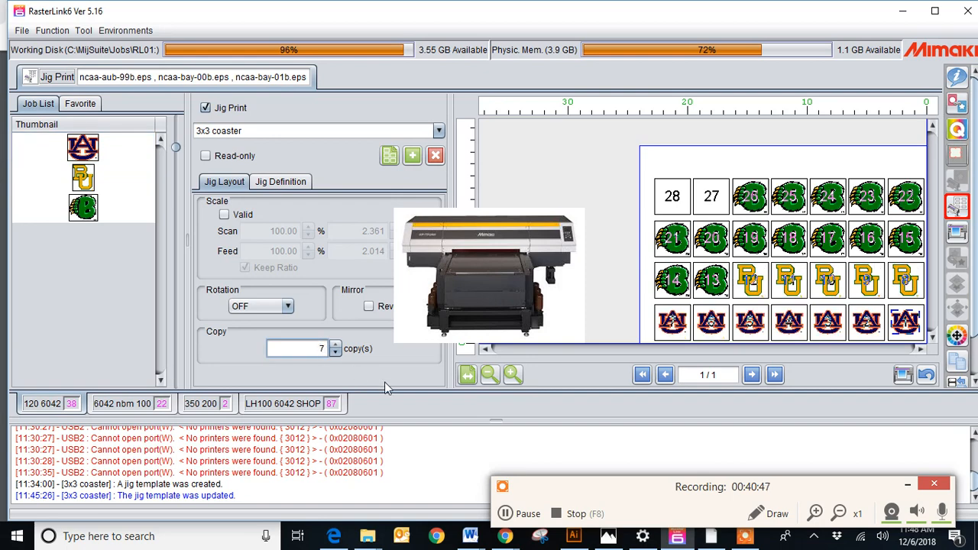
{"action": "left_click", "coordinate": [336, 346]}
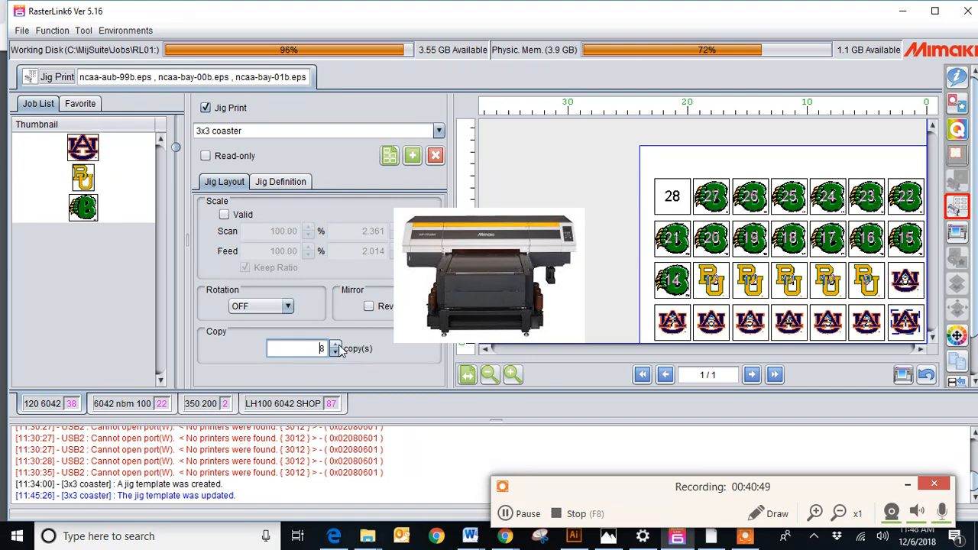
{"action": "left_click", "coordinate": [336, 345]}
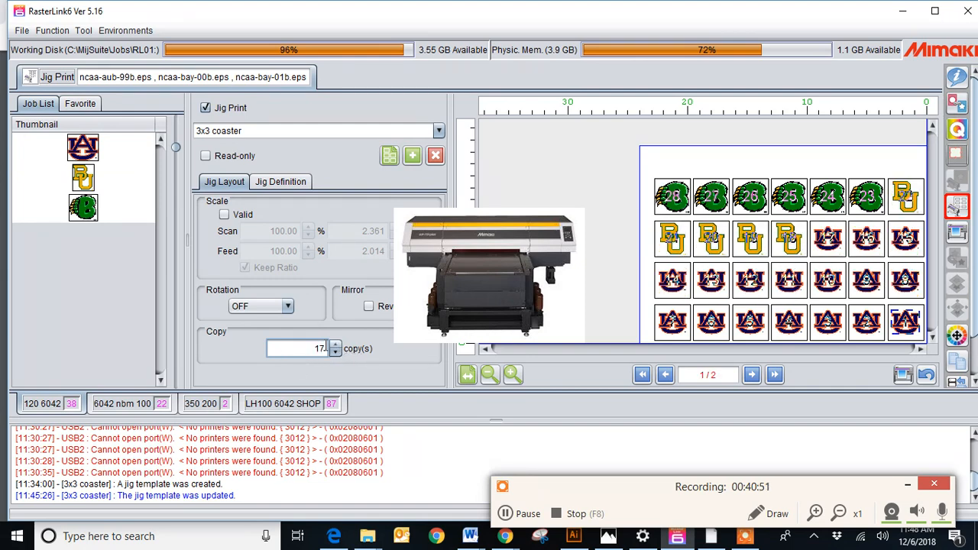
{"action": "double_click", "coordinate": [319, 349]}
{"action": "key", "text": "BackSpace"}
{"action": "key", "text": "Return"}
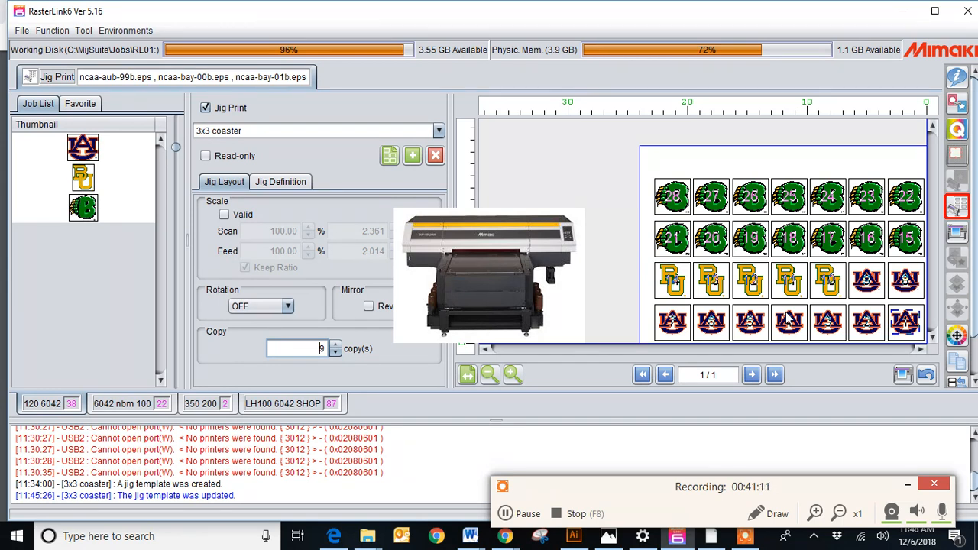
Step: Return to the job list, select pds.jpg and open its print execution settings
{"action": "left_click", "coordinate": [959, 76]}
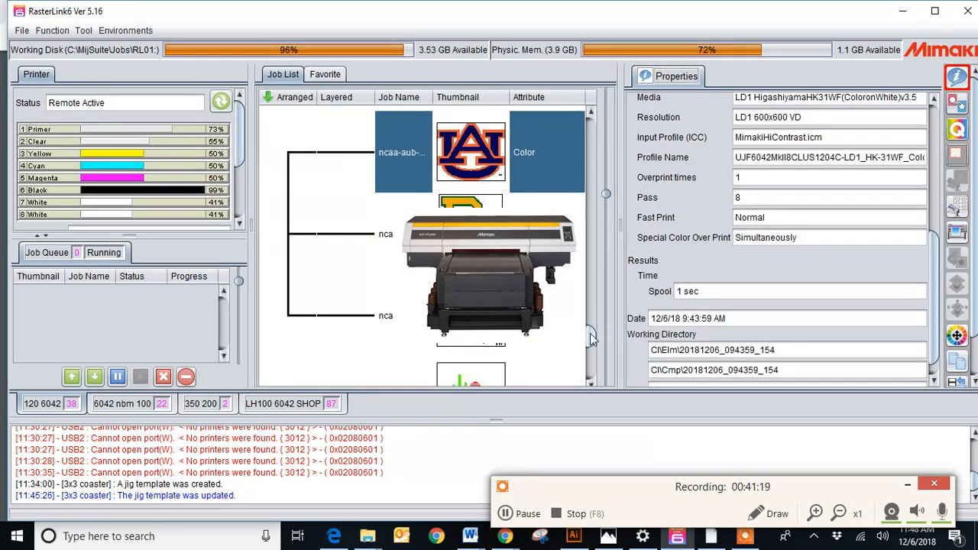
{"action": "scroll", "coordinate": [590, 333], "scroll_direction": "down", "scroll_amount": 2}
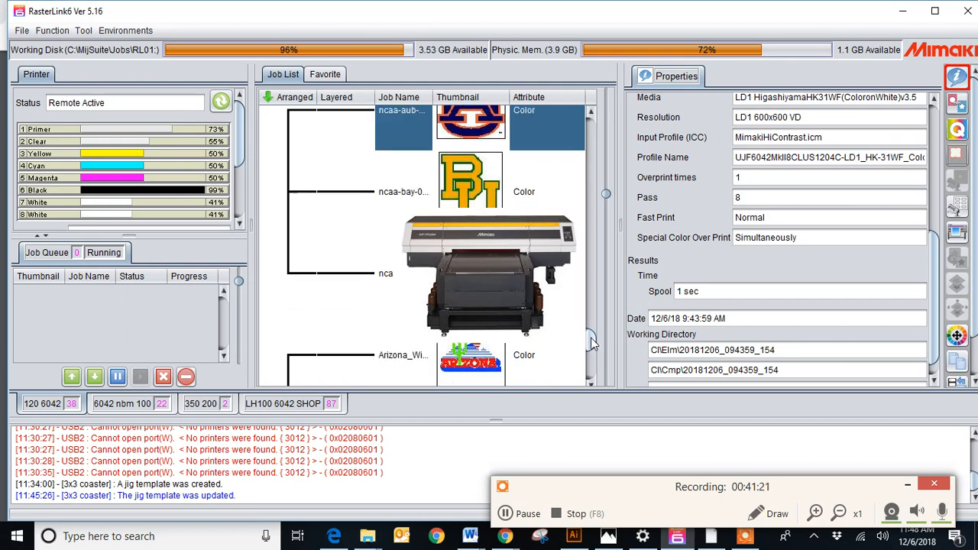
{"action": "scroll", "coordinate": [590, 343], "scroll_direction": "down", "scroll_amount": 6}
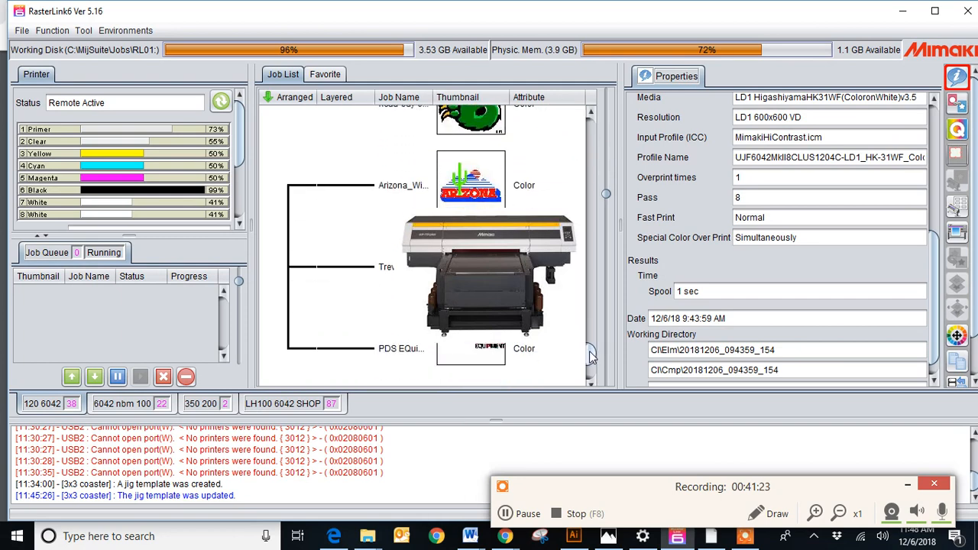
{"action": "scroll", "coordinate": [590, 353], "scroll_direction": "down", "scroll_amount": 1}
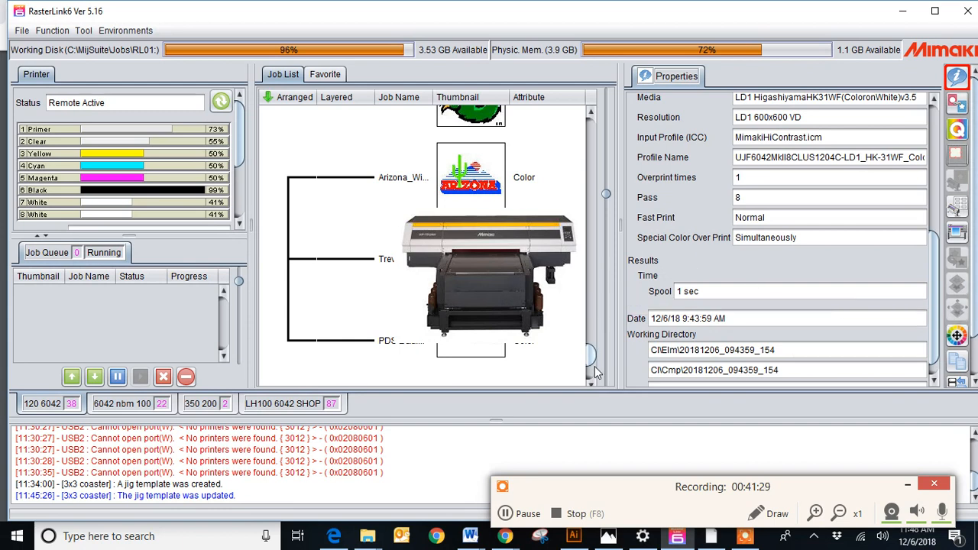
{"action": "scroll", "coordinate": [592, 366], "scroll_direction": "down", "scroll_amount": 3}
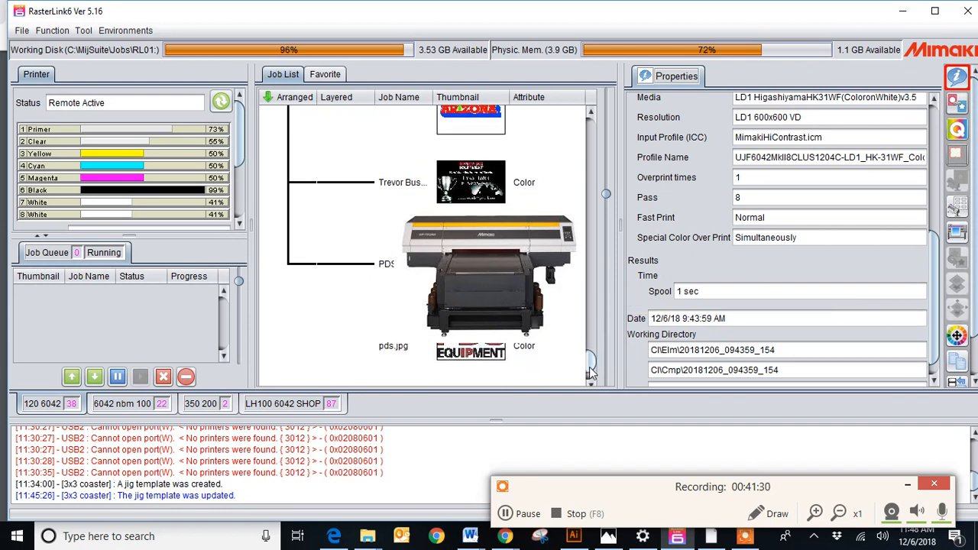
{"action": "left_click", "coordinate": [538, 346]}
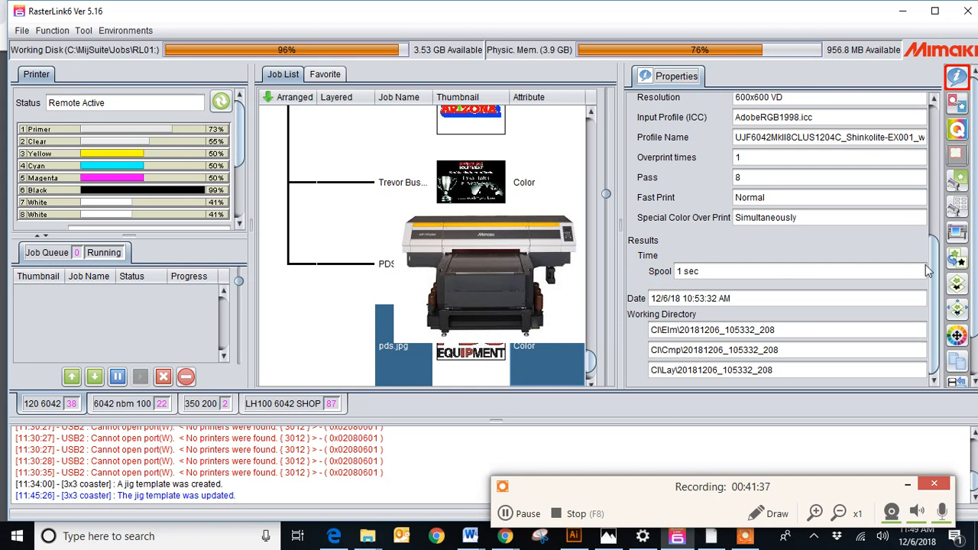
{"action": "left_click", "coordinate": [961, 233]}
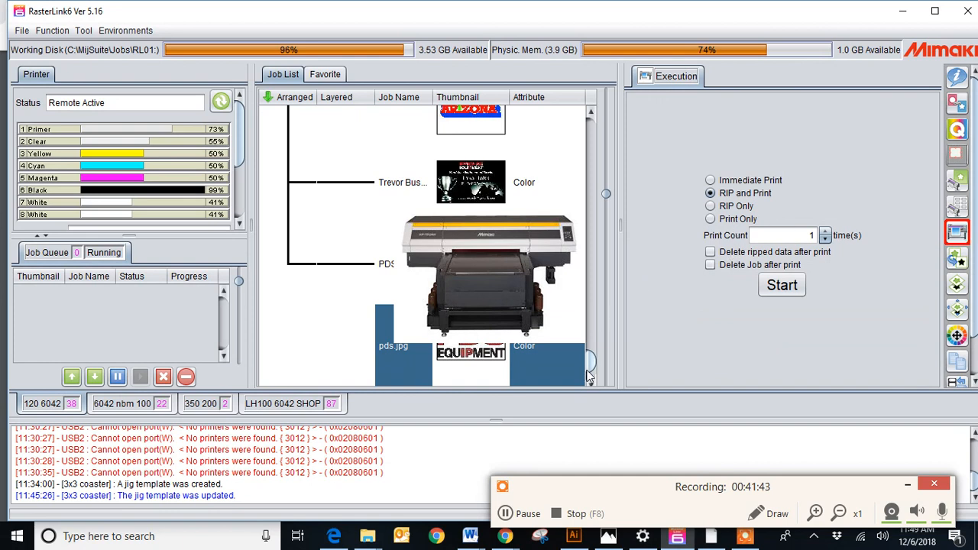
{"action": "left_click_drag", "start_coordinate": [592, 369], "coordinate": [588, 334]}
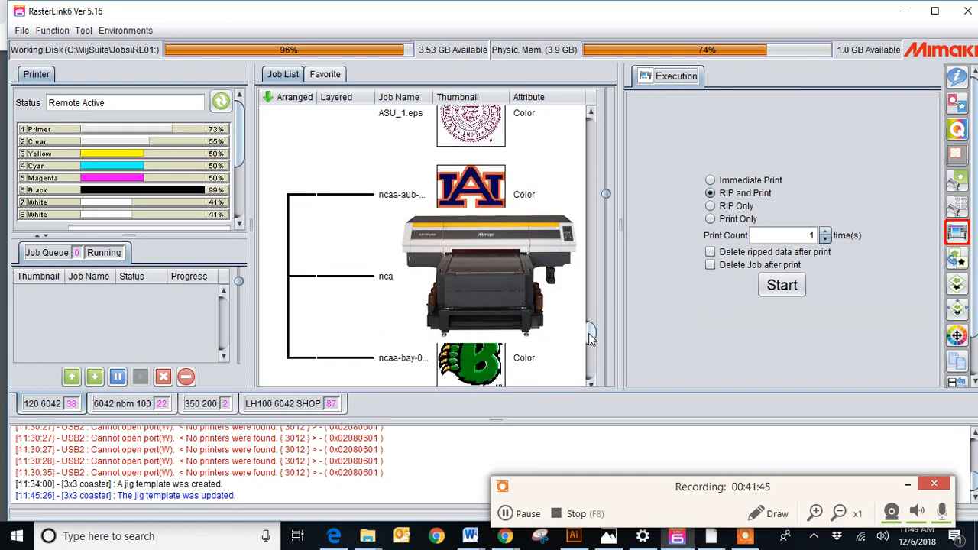
Step: Select the arranged AU, BU and bear logo jobs, review their jig print layout, and return to the execution settings
{"action": "left_click", "coordinate": [539, 188]}
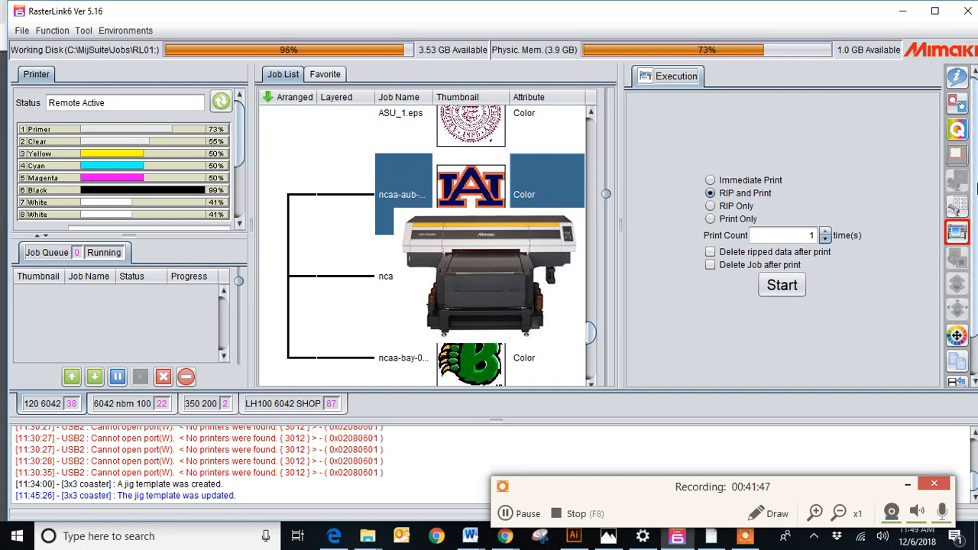
{"action": "left_click", "coordinate": [955, 206]}
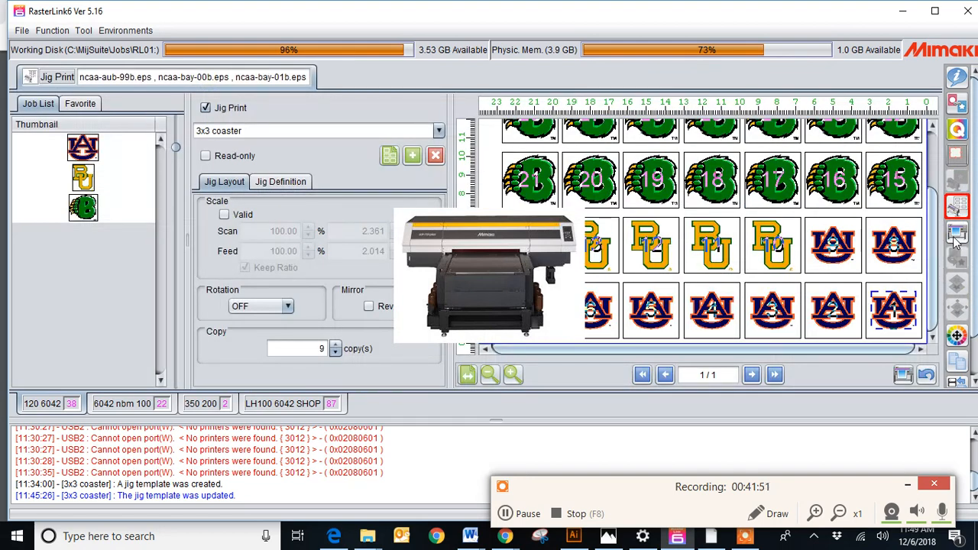
{"action": "left_click", "coordinate": [956, 234]}
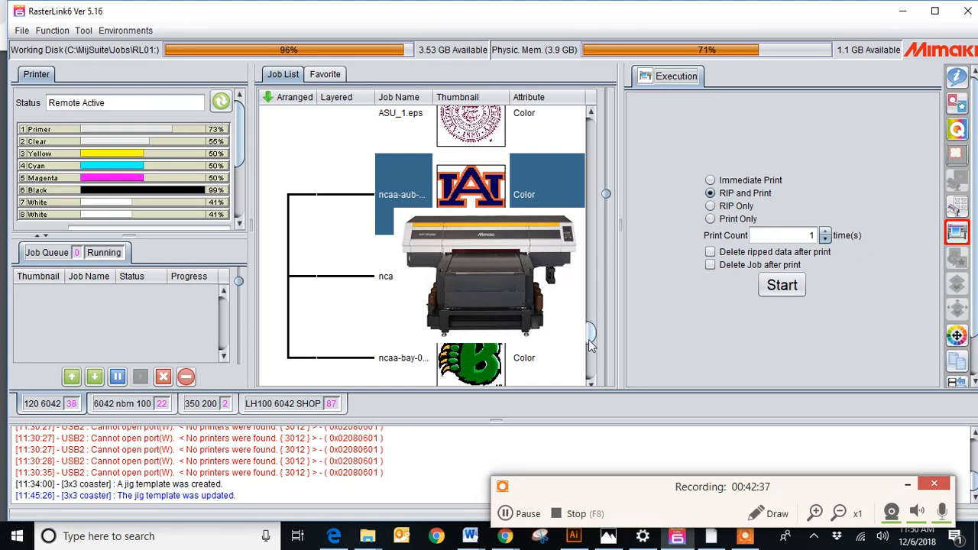
Step: Select the upper pds.jpg job and choose White as the ink for a new special plate
{"action": "left_click_drag", "start_coordinate": [589, 340], "coordinate": [589, 376]}
{"action": "left_click", "coordinate": [471, 278]}
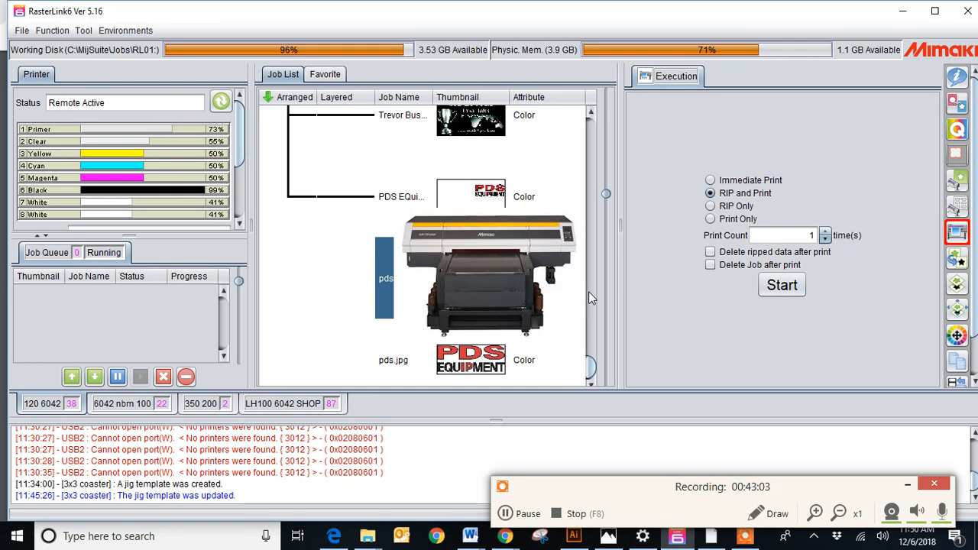
{"action": "left_click", "coordinate": [956, 259]}
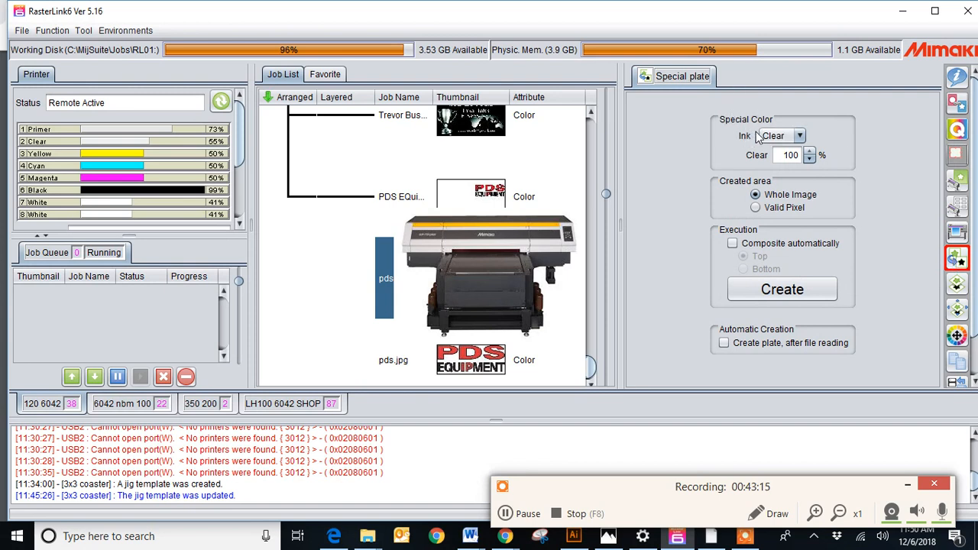
{"action": "left_click", "coordinate": [797, 138]}
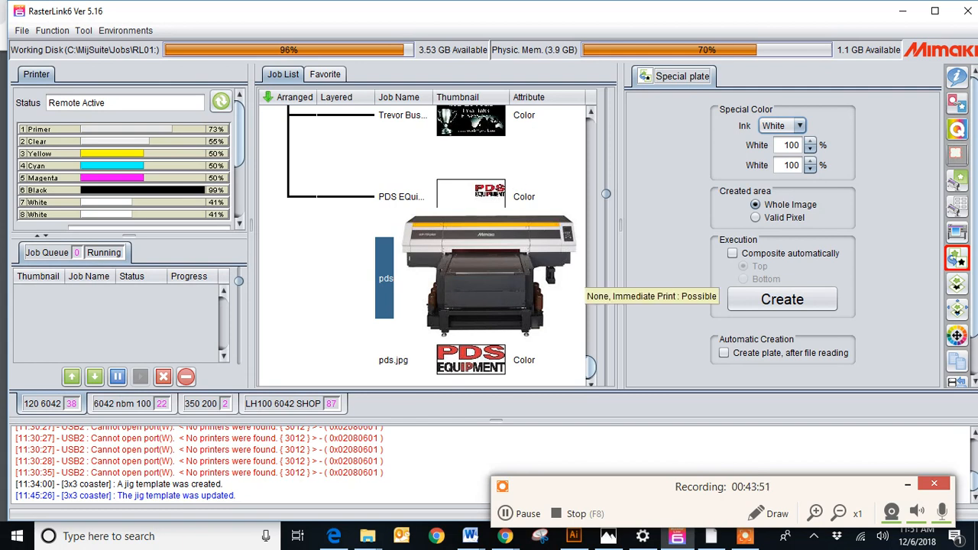
Step: Try 70% and 50% for both white ink densities, and set both to 100%
{"action": "double_click", "coordinate": [795, 144]}
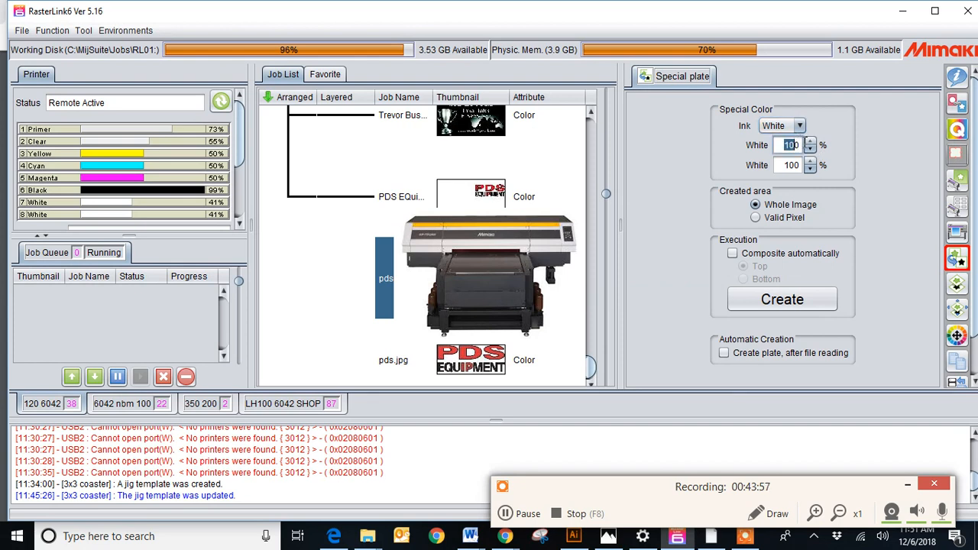
{"action": "type", "text": "70"}
{"action": "right_click", "coordinate": [801, 167]}
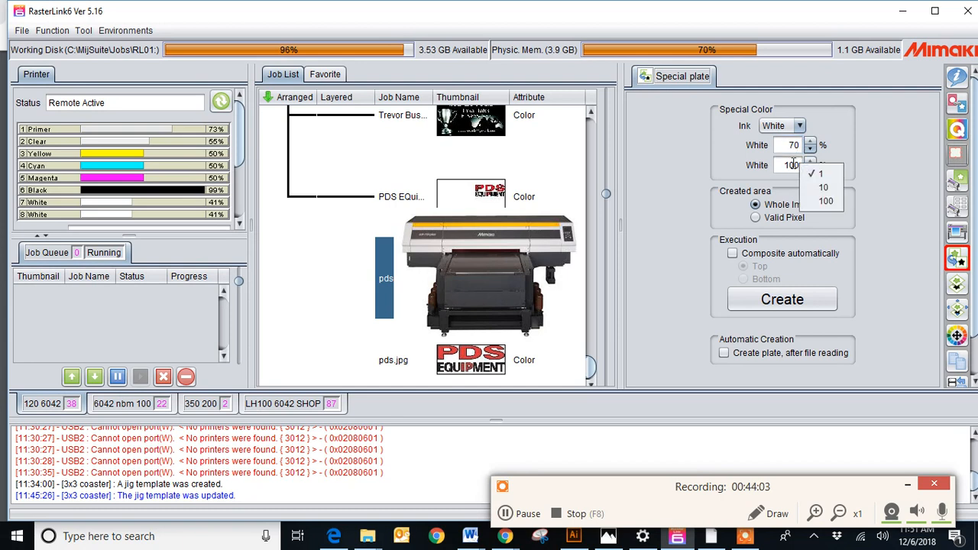
{"action": "left_click", "coordinate": [791, 167]}
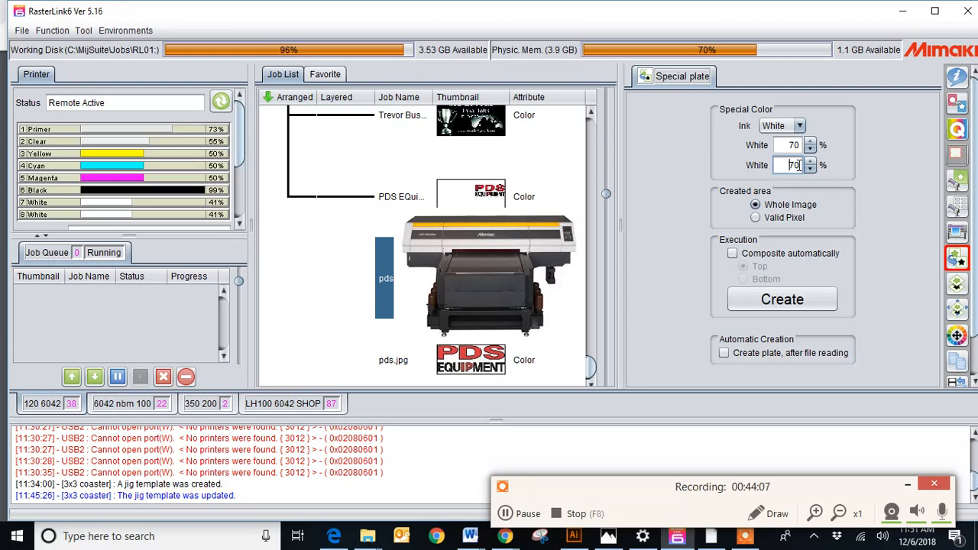
{"action": "key", "text": "BackSpace"}
{"action": "left_click", "coordinate": [799, 143]}
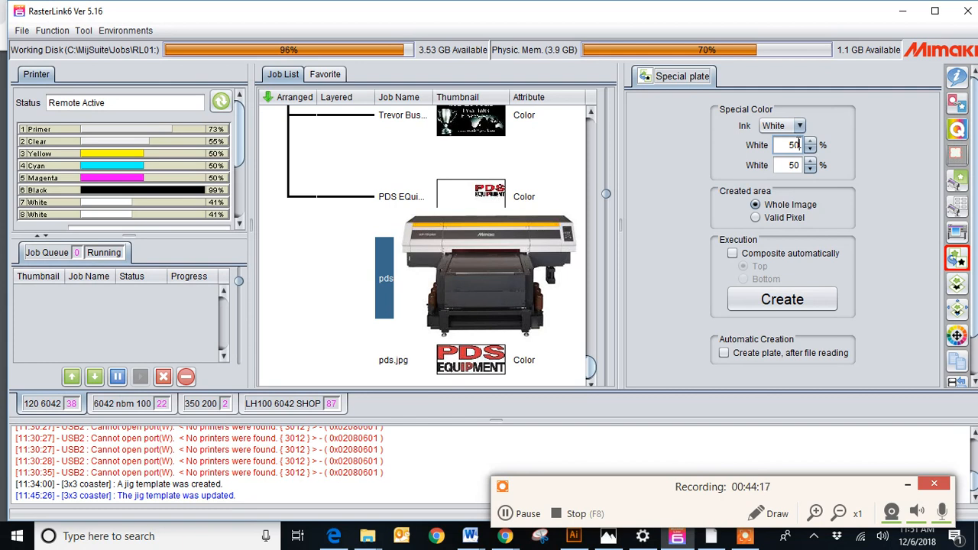
{"action": "double_click", "coordinate": [802, 145]}
{"action": "key", "text": "BackSpace"}
{"action": "type", "text": "100"}
{"action": "left_click", "coordinate": [803, 160]}
{"action": "double_click", "coordinate": [803, 161]}
{"action": "type", "text": "1"}
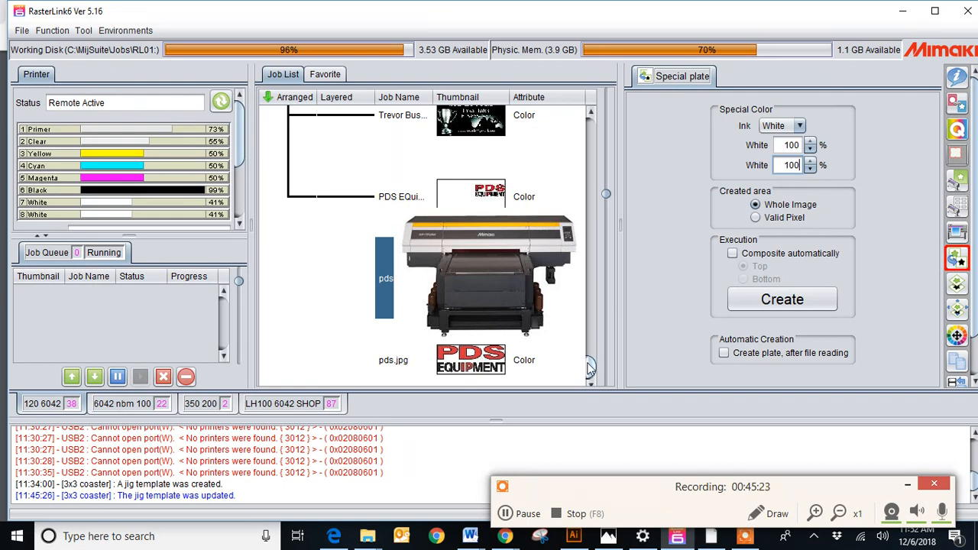
Step: Create the white plate for pds.jpg over its valid pixels, composited automatically at the bottom
{"action": "left_click_drag", "start_coordinate": [589, 364], "coordinate": [588, 298]}
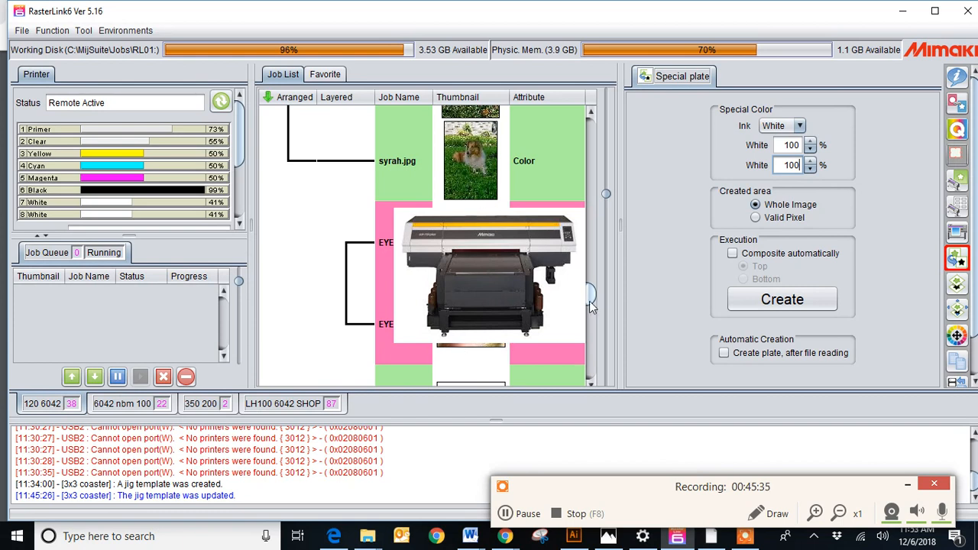
{"action": "left_click_drag", "start_coordinate": [591, 297], "coordinate": [591, 391]}
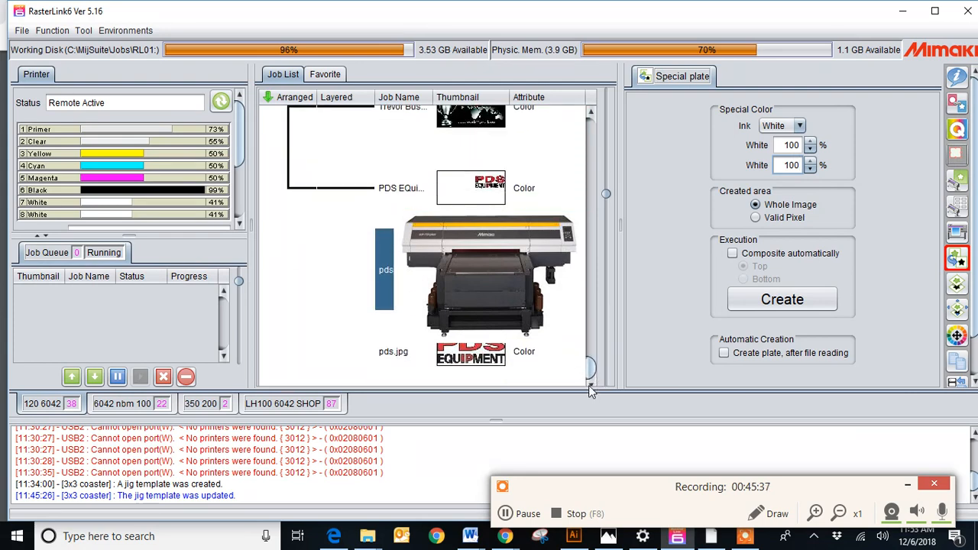
{"action": "left_click", "coordinate": [755, 218]}
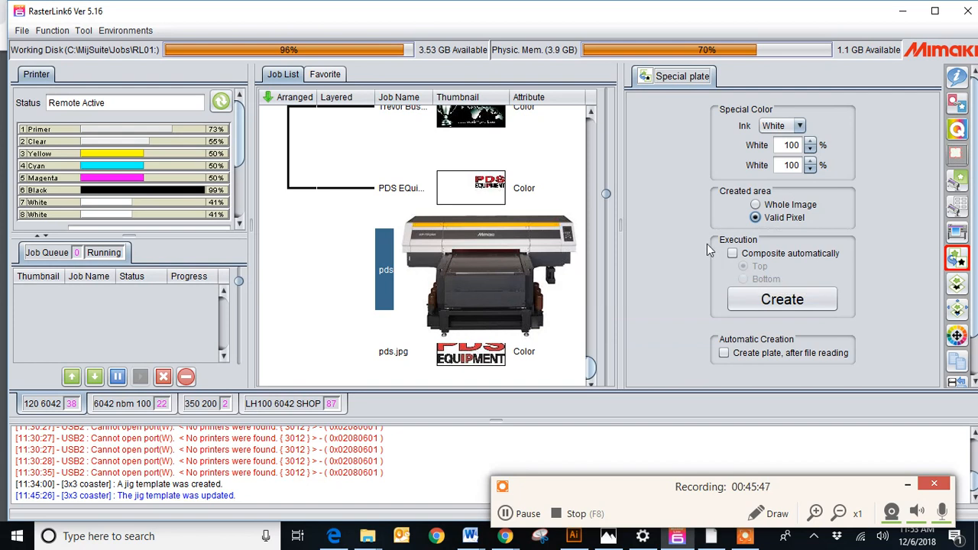
{"action": "left_click", "coordinate": [732, 254]}
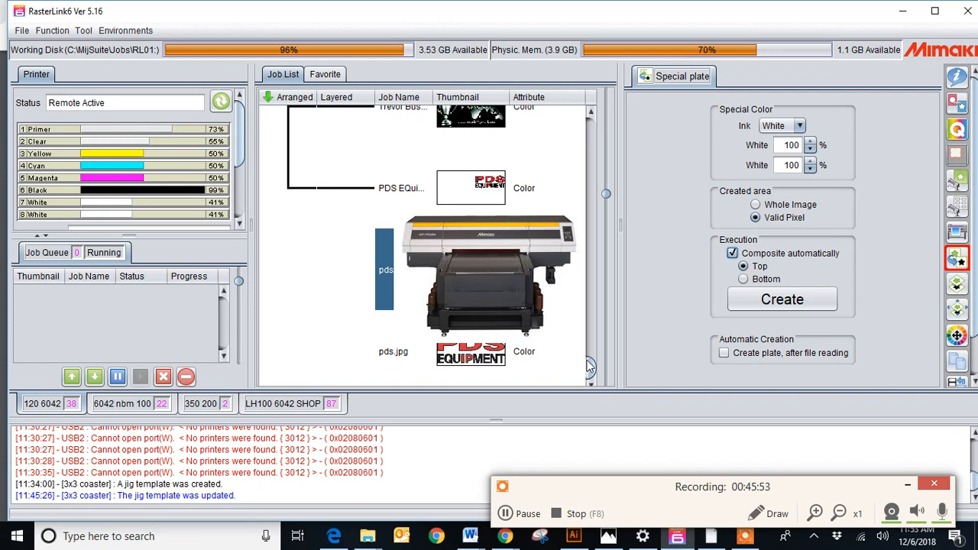
{"action": "scroll", "coordinate": [589, 366], "scroll_direction": "up", "scroll_amount": 1}
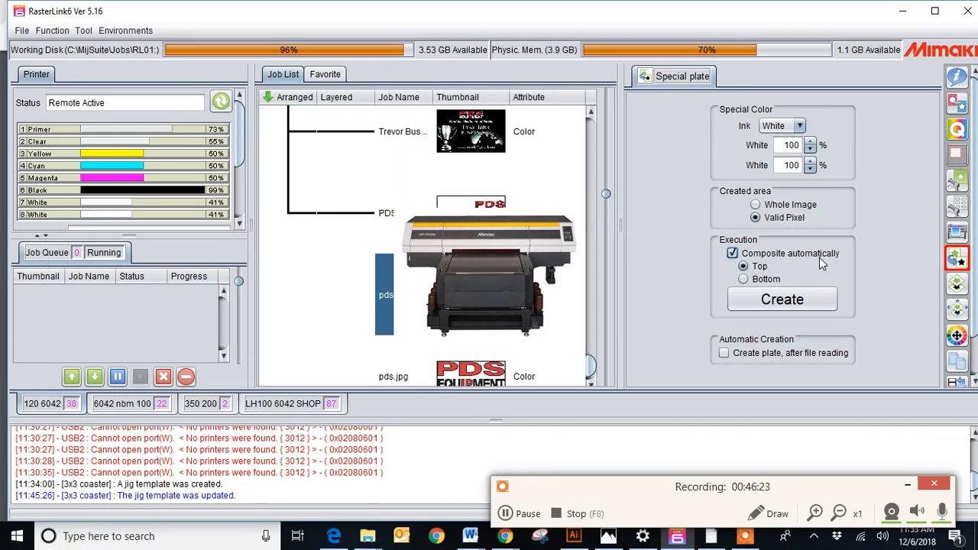
{"action": "left_click", "coordinate": [744, 279]}
{"action": "left_click", "coordinate": [765, 304]}
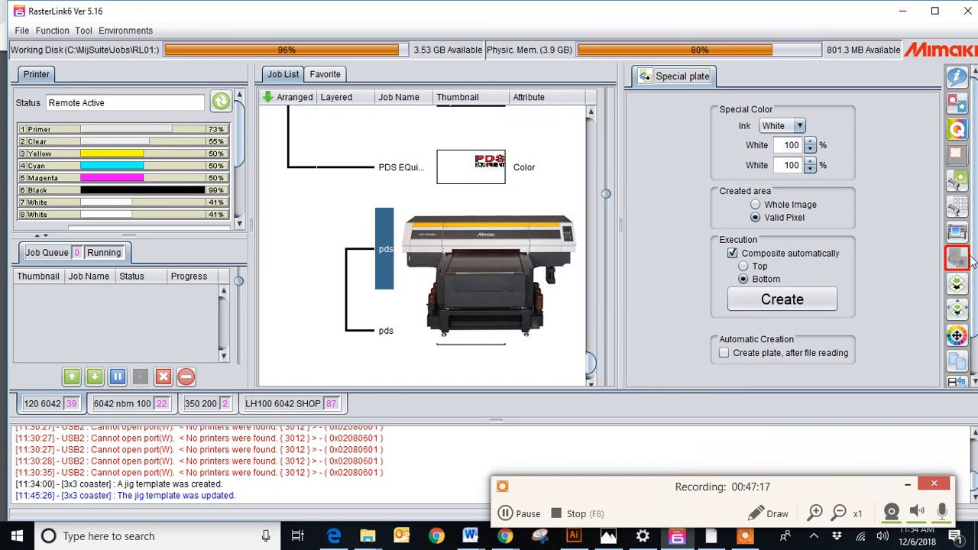
Step: Select the last color pds.jpg job in the list and choose Primer as the ink for its special plate
{"action": "left_click", "coordinate": [730, 250]}
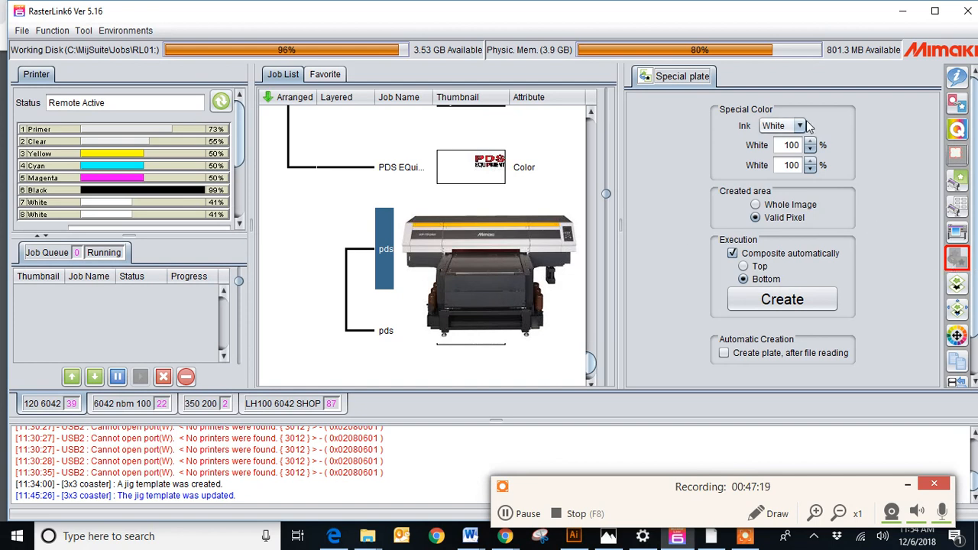
{"action": "left_click", "coordinate": [386, 331]}
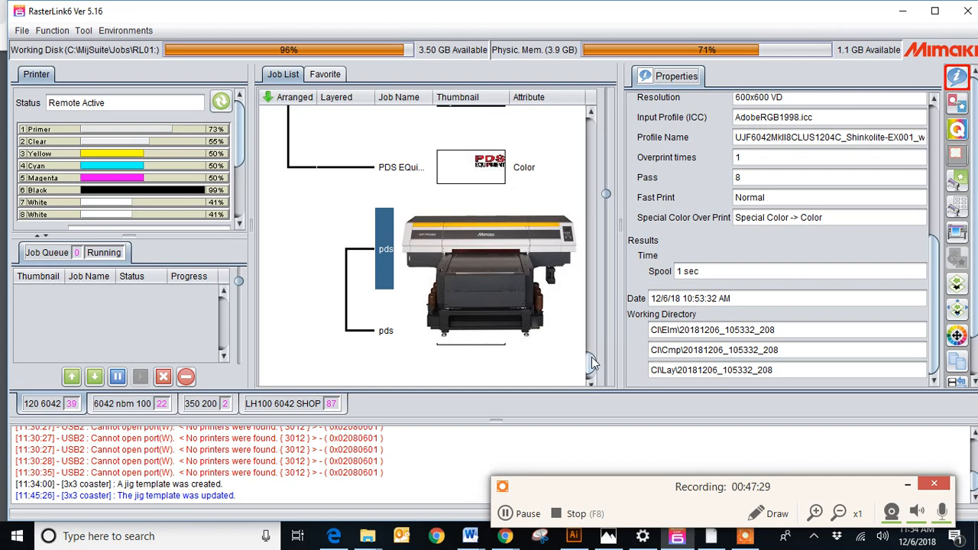
{"action": "left_click", "coordinate": [533, 343]}
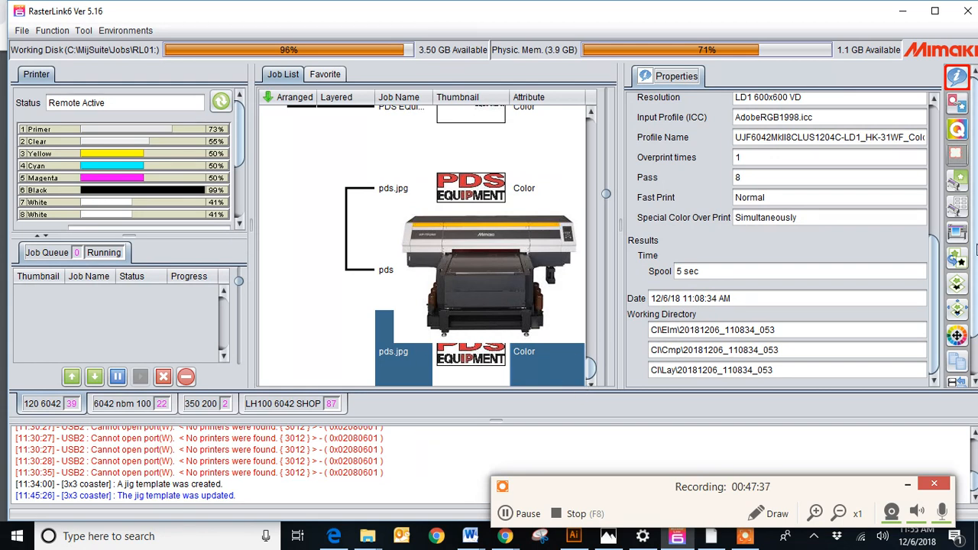
{"action": "left_click", "coordinate": [958, 259]}
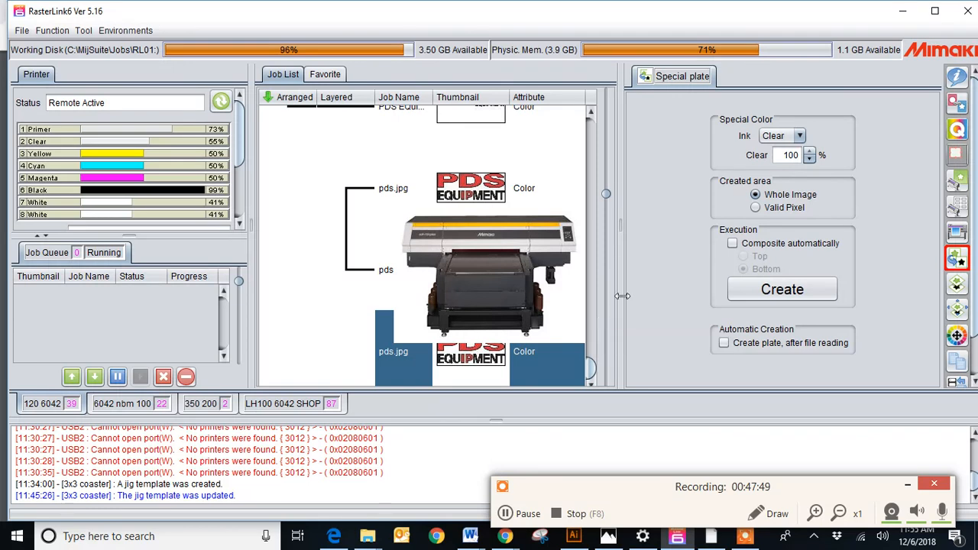
{"action": "left_click", "coordinate": [797, 136]}
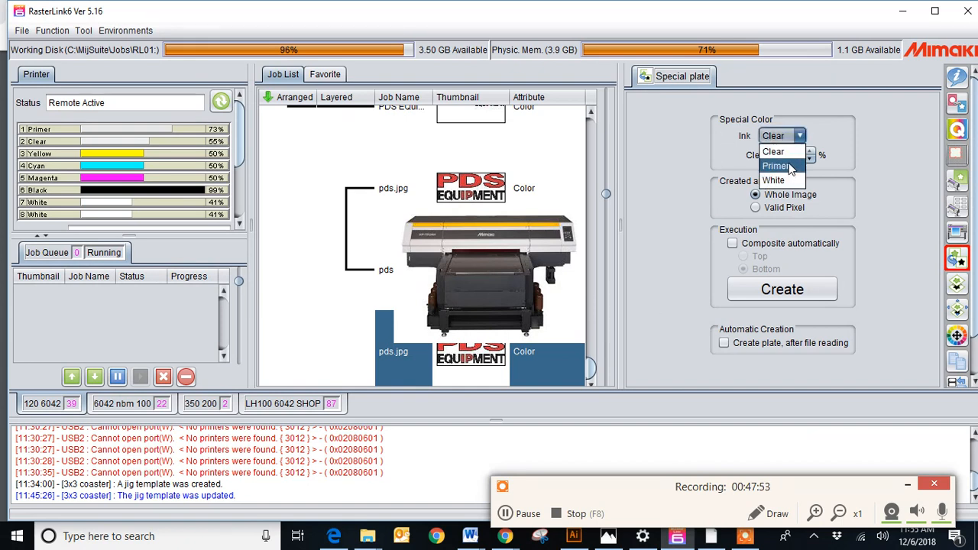
{"action": "left_click", "coordinate": [790, 168]}
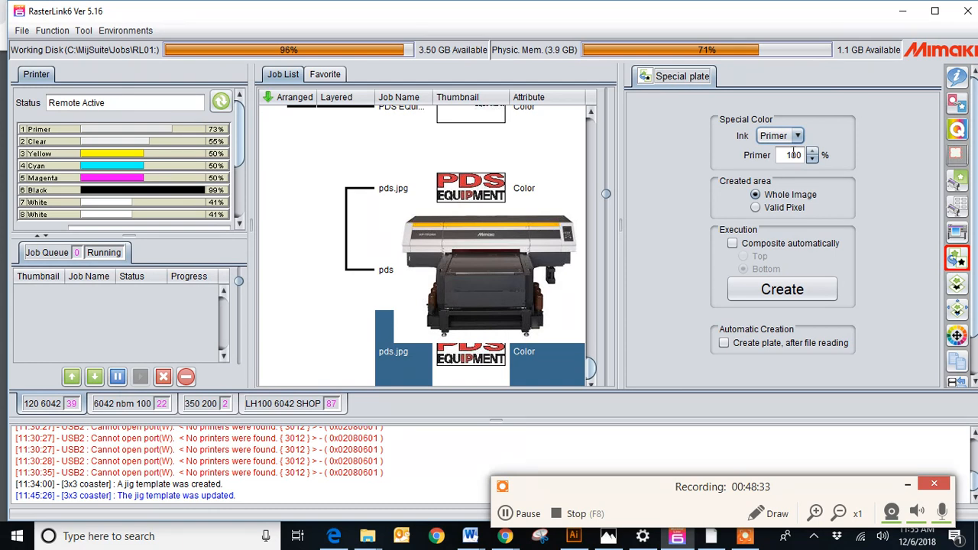
Step: Set the primer ink density to 75%
{"action": "right_click", "coordinate": [803, 163]}
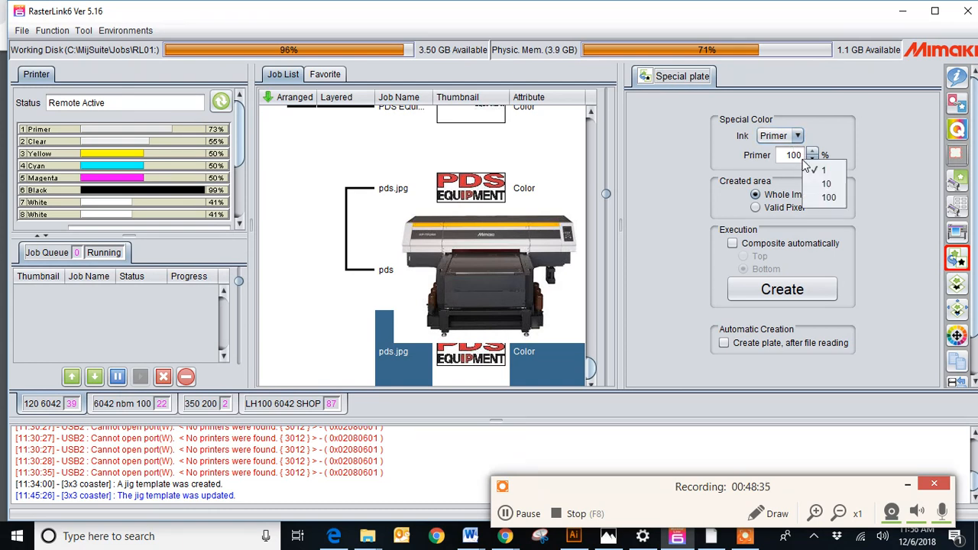
{"action": "left_click", "coordinate": [788, 155]}
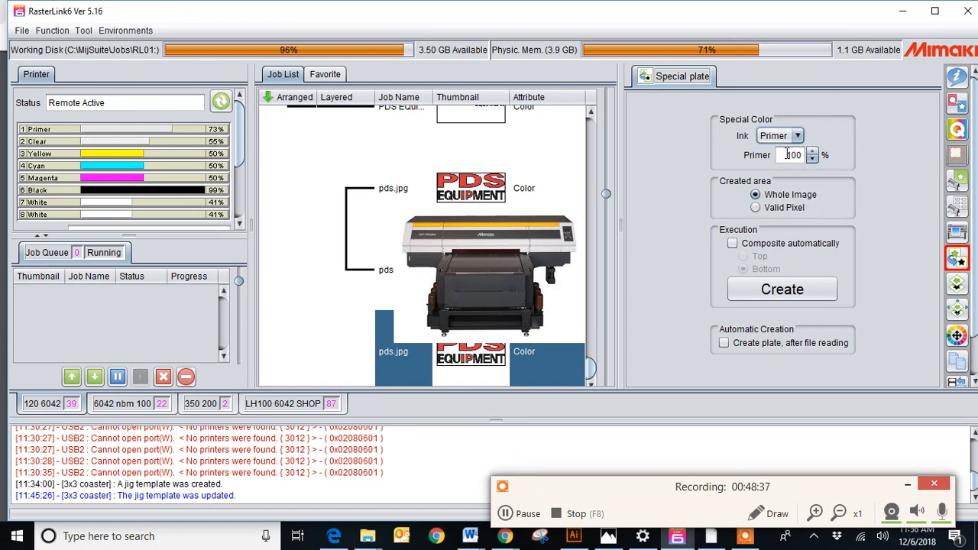
{"action": "double_click", "coordinate": [802, 155]}
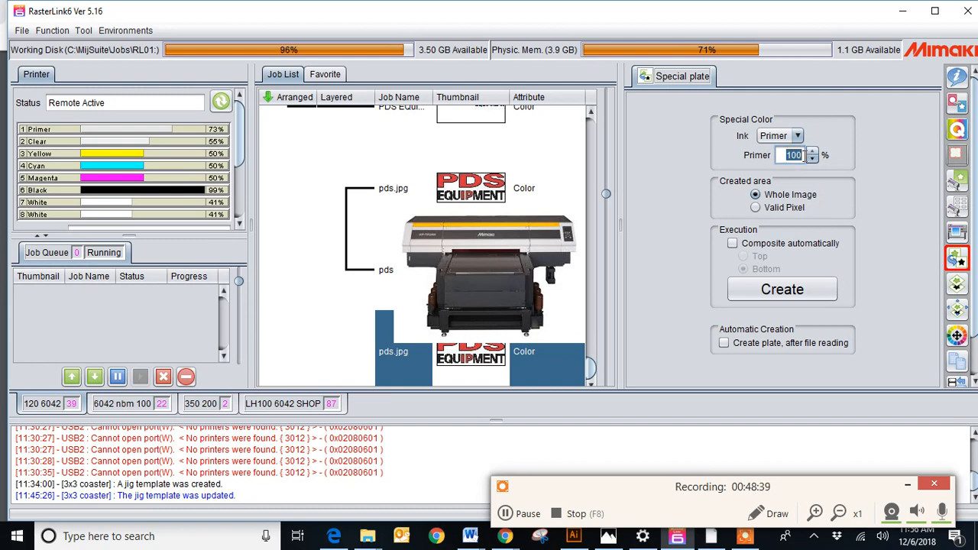
{"action": "key", "text": "BackSpace"}
{"action": "type", "text": "75"}
Step: Create the primer plate for pds.jpg over its valid pixels, with automatic compositing turned off
{"action": "left_click", "coordinate": [755, 207]}
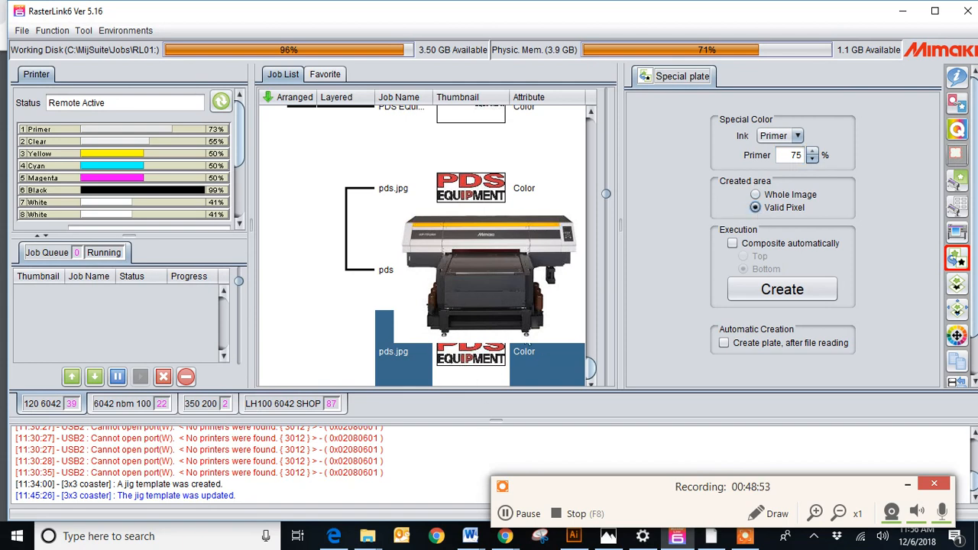
{"action": "left_click", "coordinate": [733, 244]}
{"action": "left_click", "coordinate": [733, 244]}
{"action": "left_click", "coordinate": [732, 245]}
{"action": "left_click", "coordinate": [731, 243]}
{"action": "left_click", "coordinate": [780, 288]}
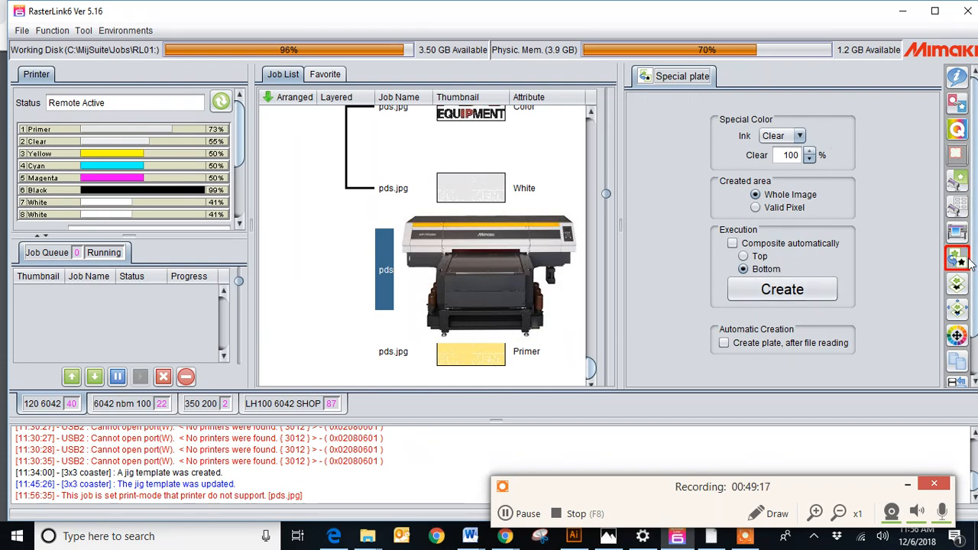
Step: Create a separate white plate for the same pds.jpg over its valid pixels, without automatic compositing
{"action": "left_click", "coordinate": [799, 135]}
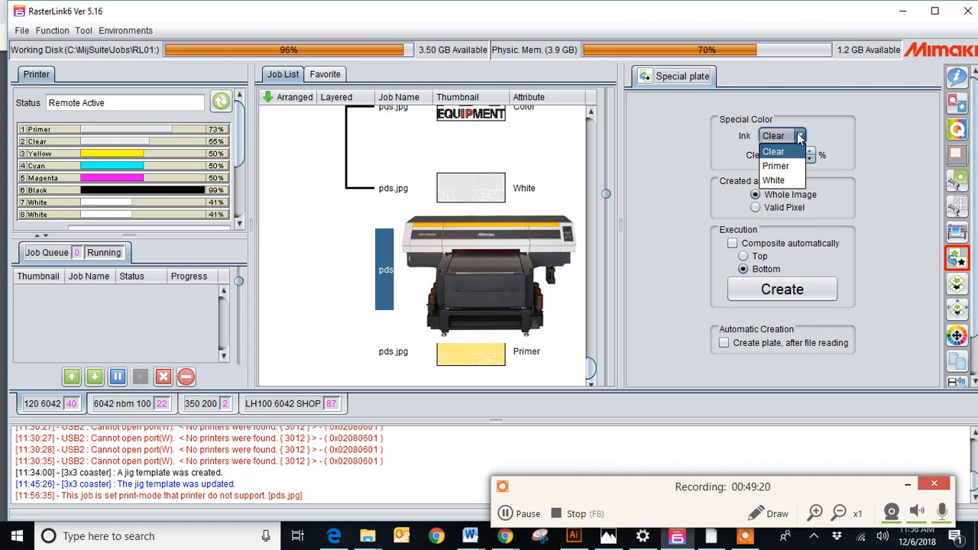
{"action": "left_click", "coordinate": [762, 182]}
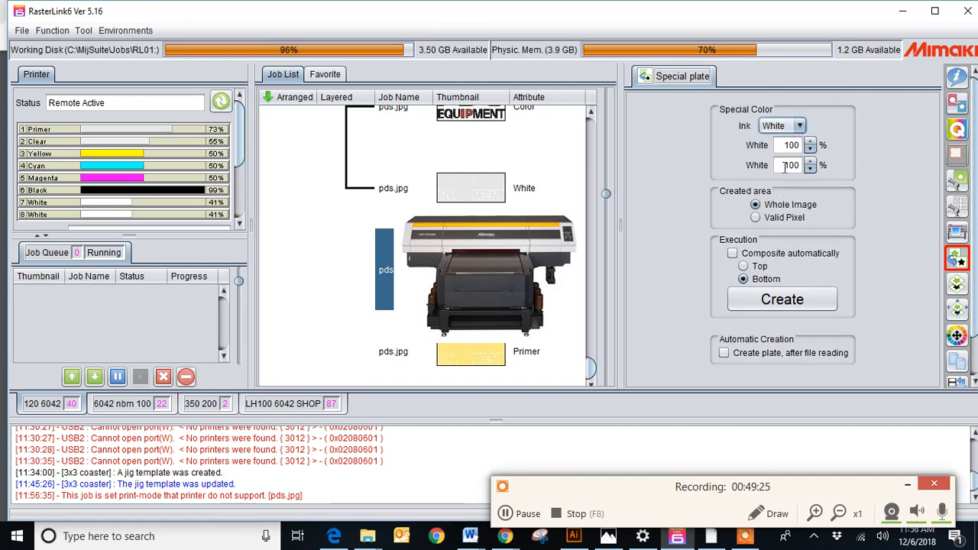
{"action": "left_click", "coordinate": [757, 220]}
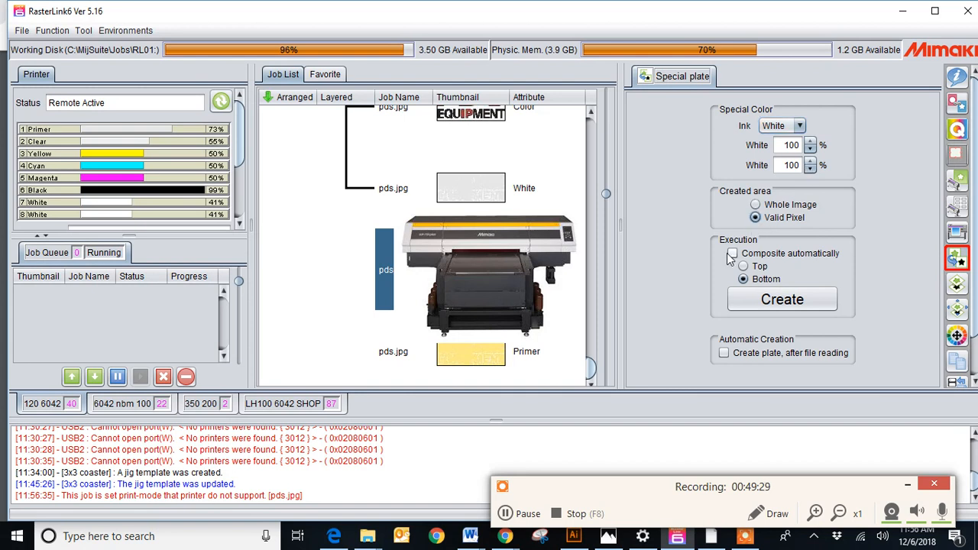
{"action": "left_click", "coordinate": [749, 306]}
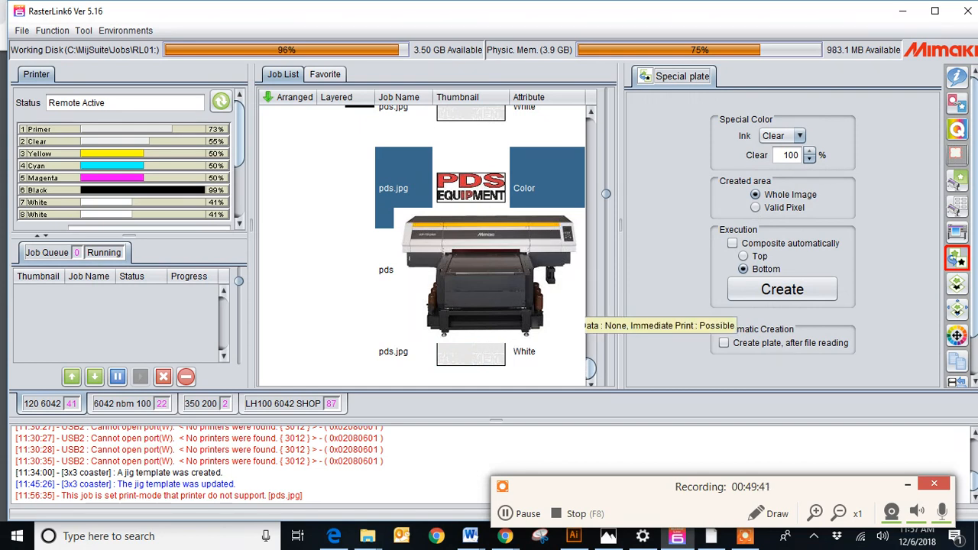
Step: Select the color, primer and white pds.jpg jobs together and show all three plates in the composition settings
{"action": "left_click", "coordinate": [524, 345], "text": "shift"}
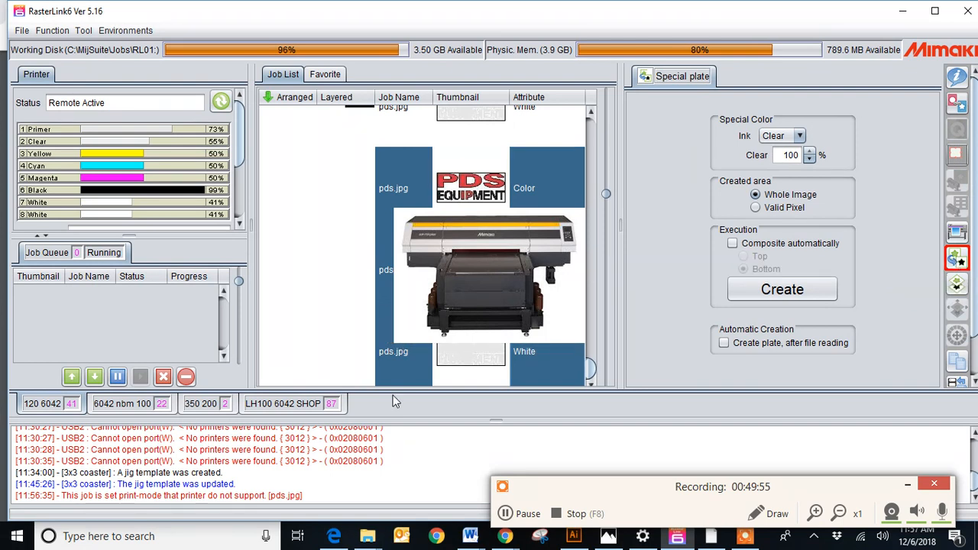
{"action": "left_click", "coordinate": [957, 283]}
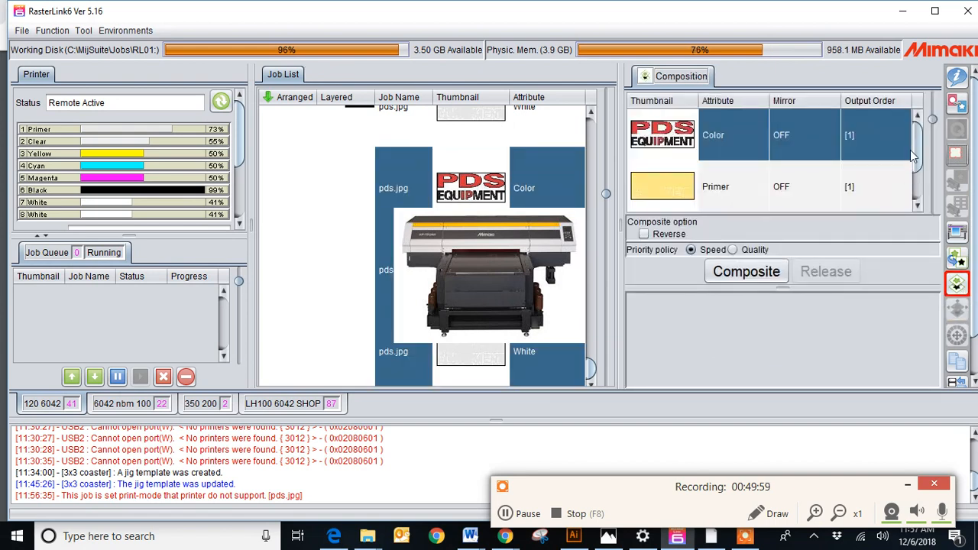
{"action": "mouse_move", "coordinate": [918, 145]}
{"action": "left_mouse_down"}
{"action": "mouse_move", "coordinate": [913, 174]}
{"action": "mouse_move", "coordinate": [914, 155]}
{"action": "left_mouse_up"}
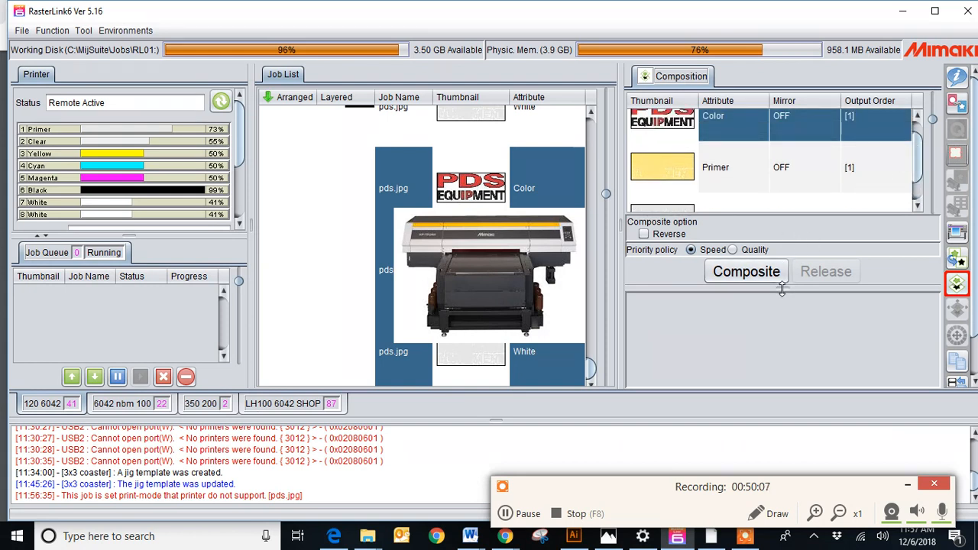
{"action": "left_click_drag", "start_coordinate": [781, 288], "coordinate": [778, 353]}
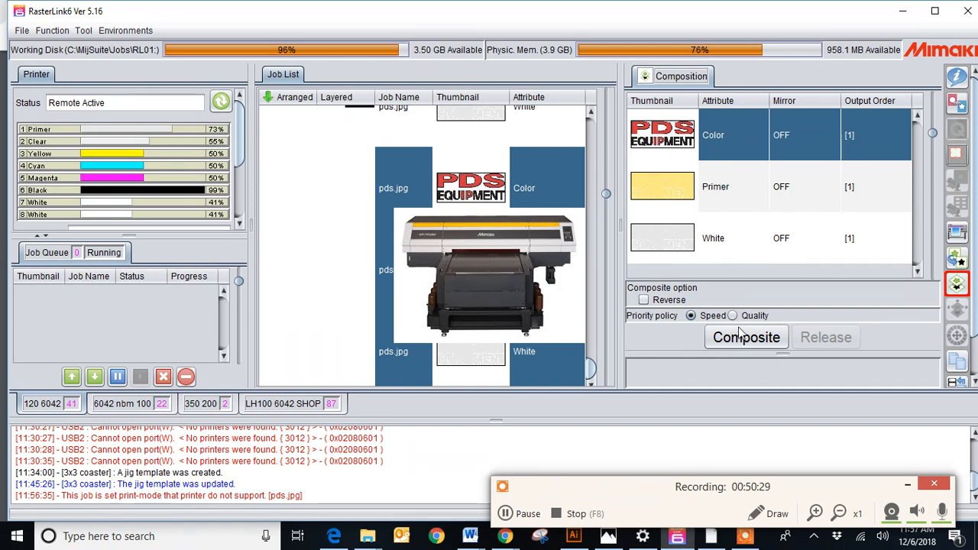
Step: Order the composition layers from top to bottom as Color, White, Primer and composite the three pds.jpg jobs
{"action": "left_click", "coordinate": [731, 211]}
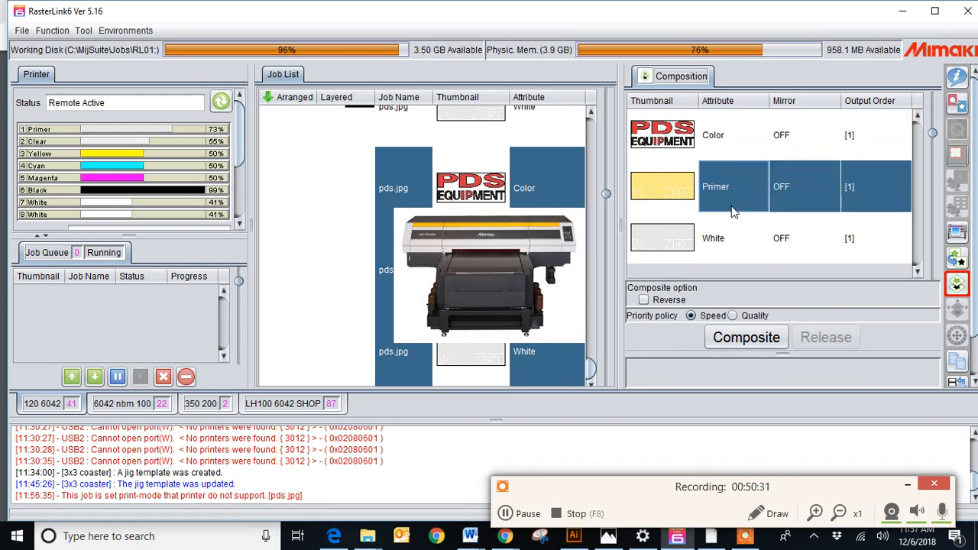
{"action": "left_click", "coordinate": [730, 237]}
{"action": "left_click_drag", "start_coordinate": [729, 237], "coordinate": [741, 236]}
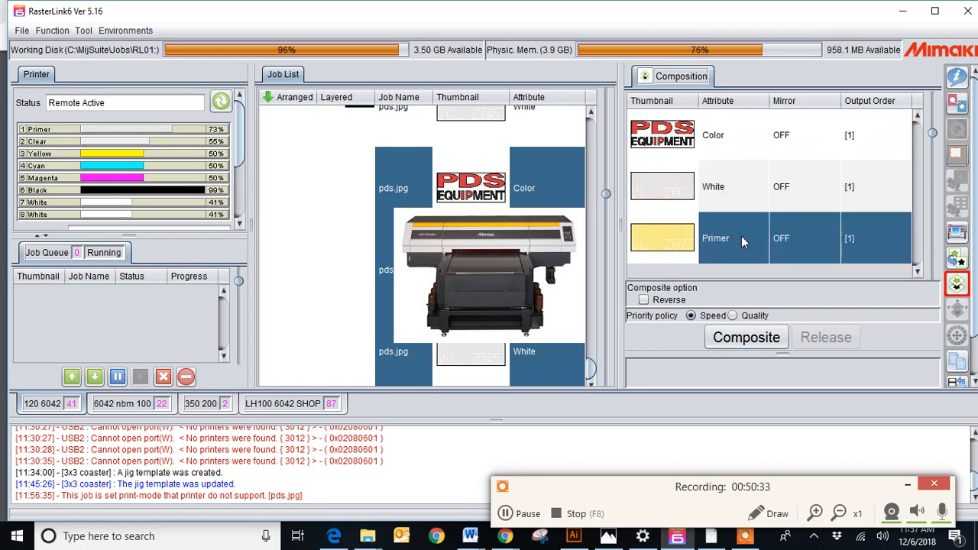
{"action": "left_click", "coordinate": [746, 178]}
{"action": "mouse_move", "coordinate": [746, 178]}
{"action": "left_mouse_down"}
{"action": "mouse_move", "coordinate": [747, 148]}
{"action": "mouse_move", "coordinate": [742, 184]}
{"action": "left_mouse_up"}
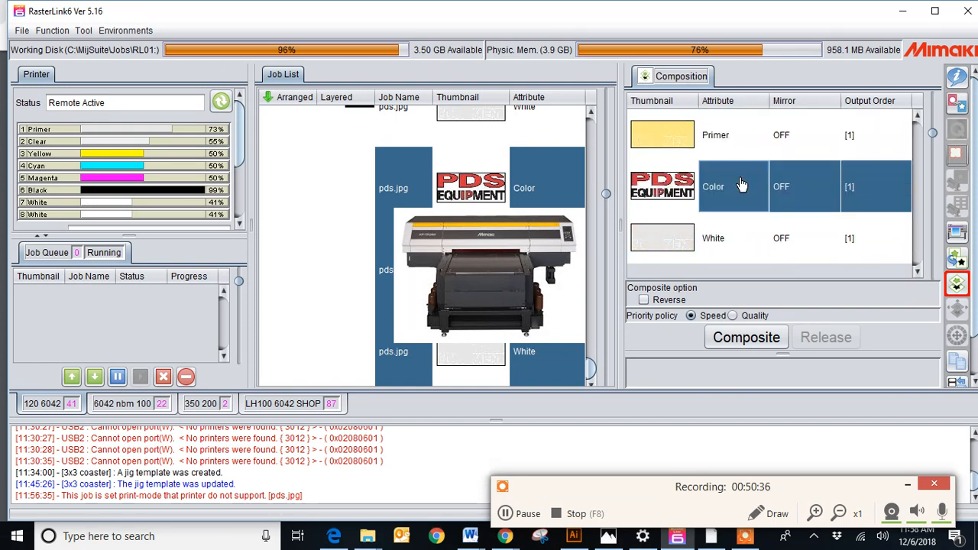
{"action": "left_click", "coordinate": [737, 234]}
{"action": "left_click_drag", "start_coordinate": [735, 233], "coordinate": [735, 239]}
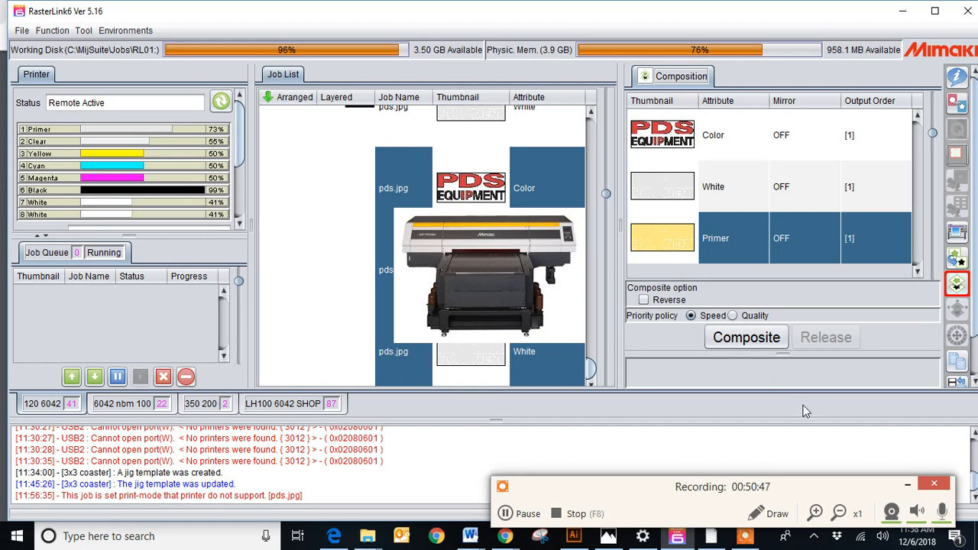
{"action": "left_click", "coordinate": [746, 337]}
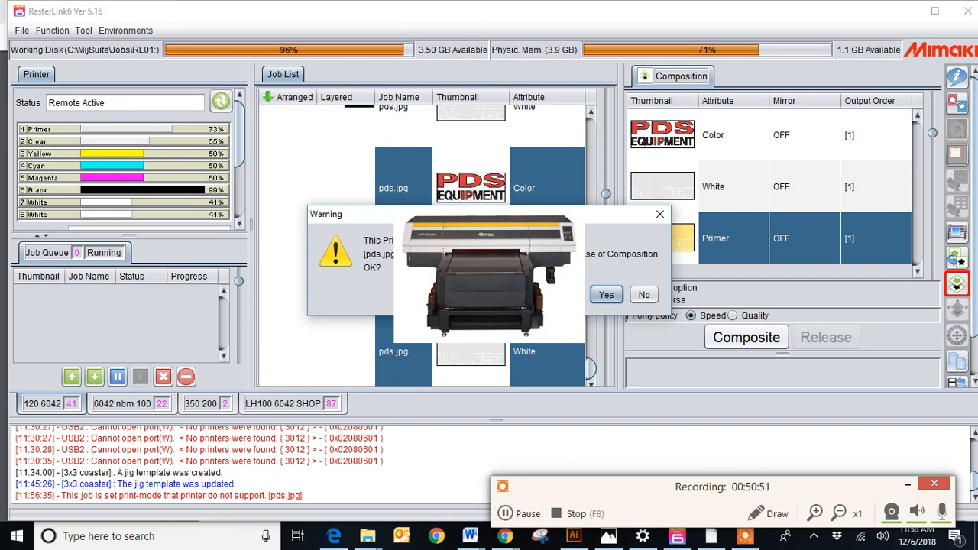
{"action": "left_click", "coordinate": [603, 297]}
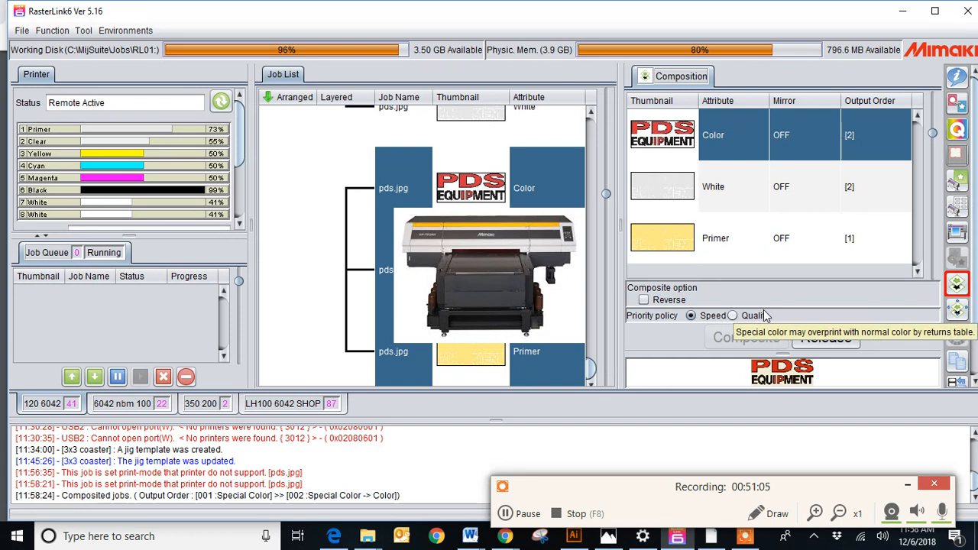
Step: Examine the composited pds.jpg job in the general print layout and in its job properties
{"action": "left_click", "coordinate": [956, 186]}
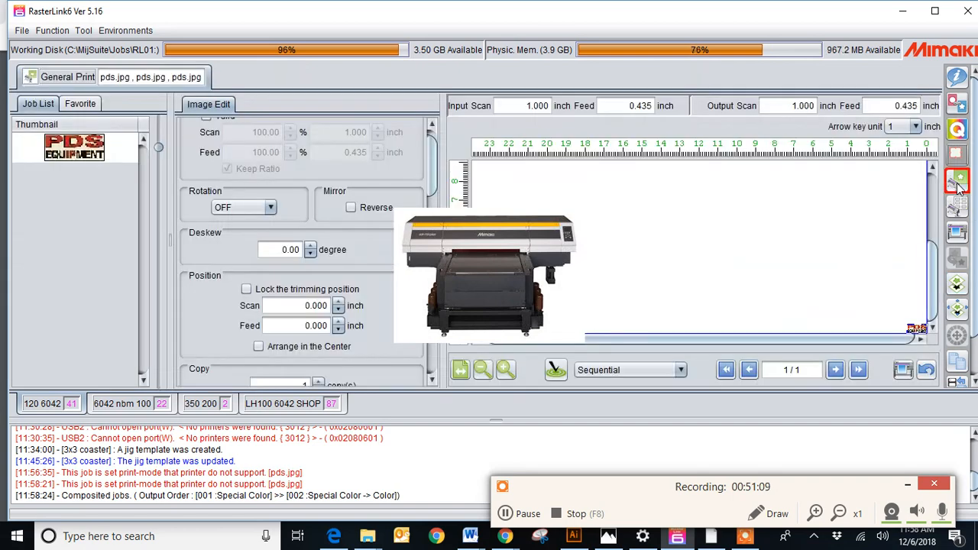
{"action": "double_click", "coordinate": [482, 370]}
{"action": "left_click", "coordinate": [508, 373]}
{"action": "left_click", "coordinate": [507, 373]}
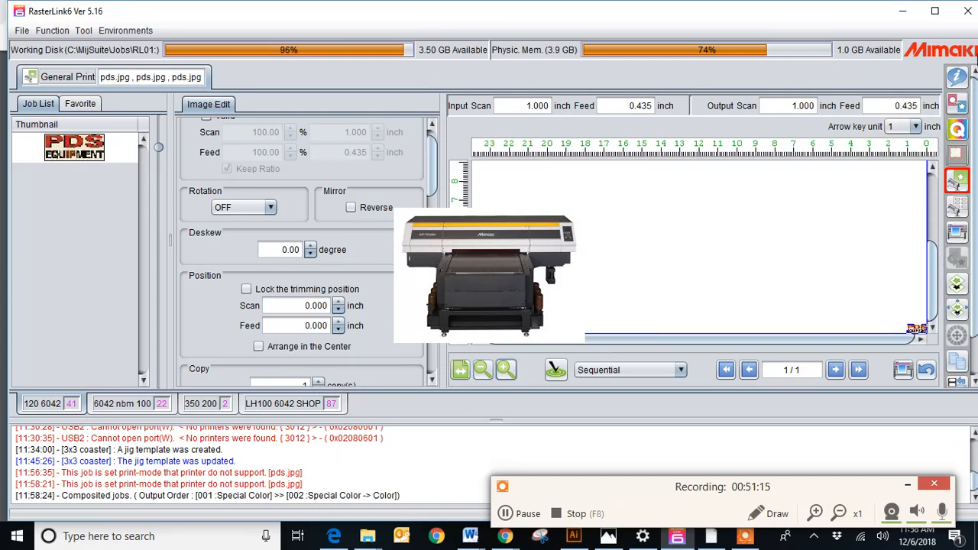
{"action": "left_click", "coordinate": [958, 77]}
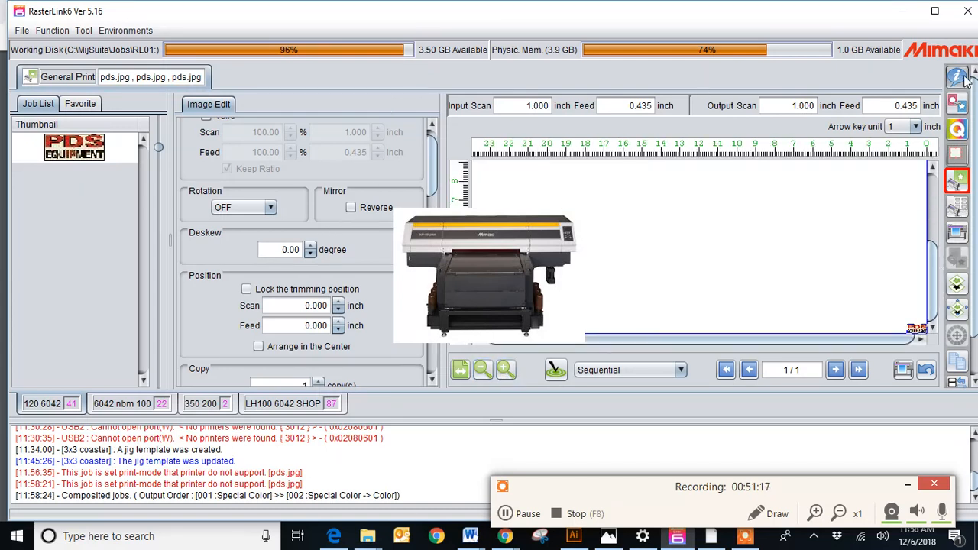
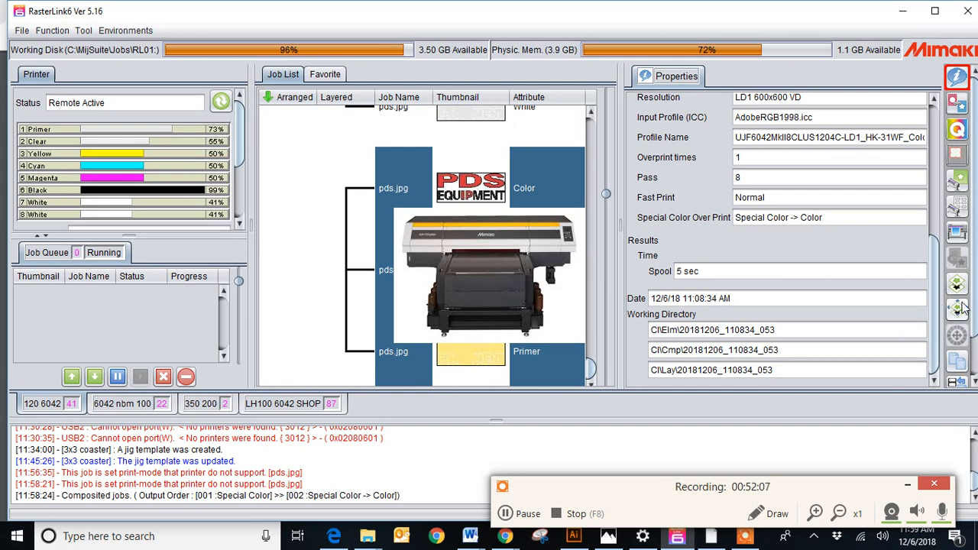
Step: Examine the layer adjustment options for the color and white plates of the earlier two-plate pds.jpg composite
{"action": "left_click_drag", "start_coordinate": [589, 368], "coordinate": [587, 352]}
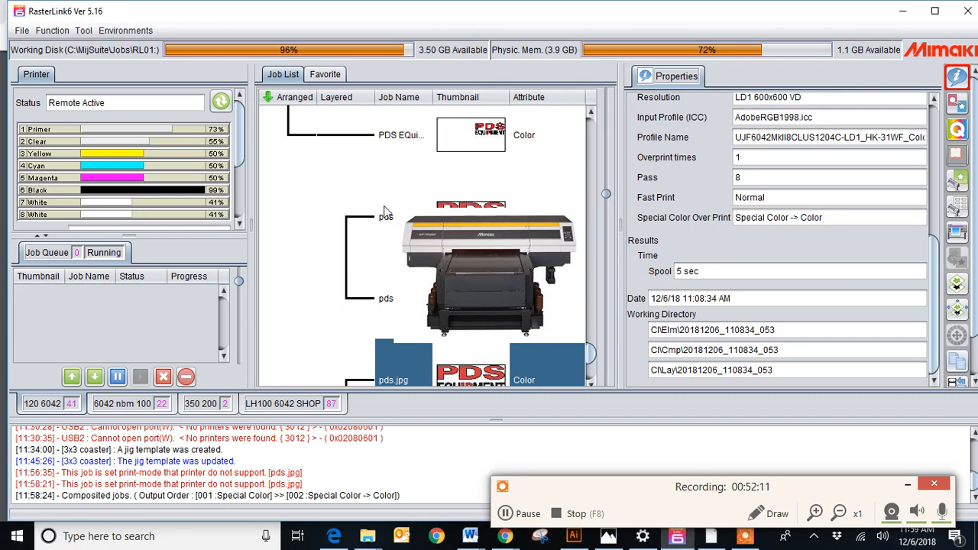
{"action": "left_click", "coordinate": [550, 206]}
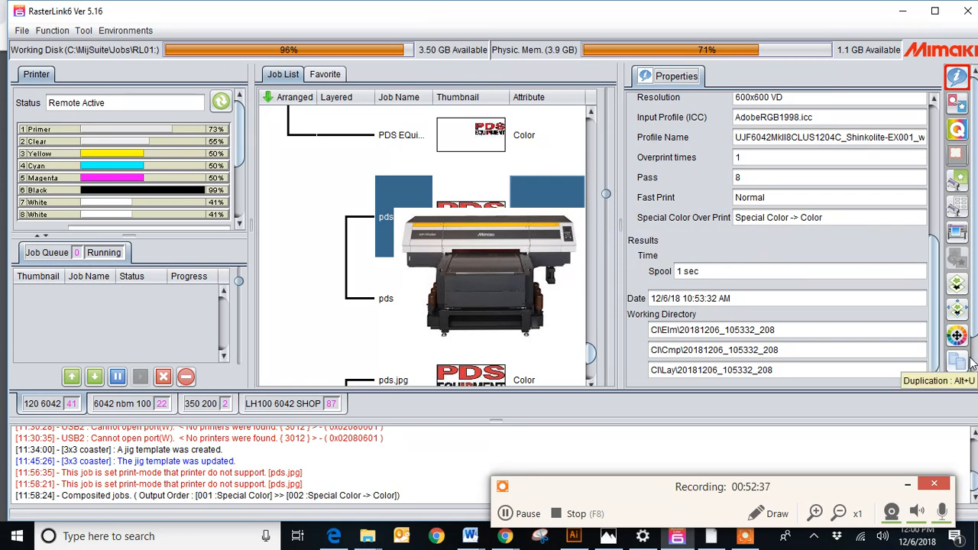
{"action": "left_click", "coordinate": [958, 308]}
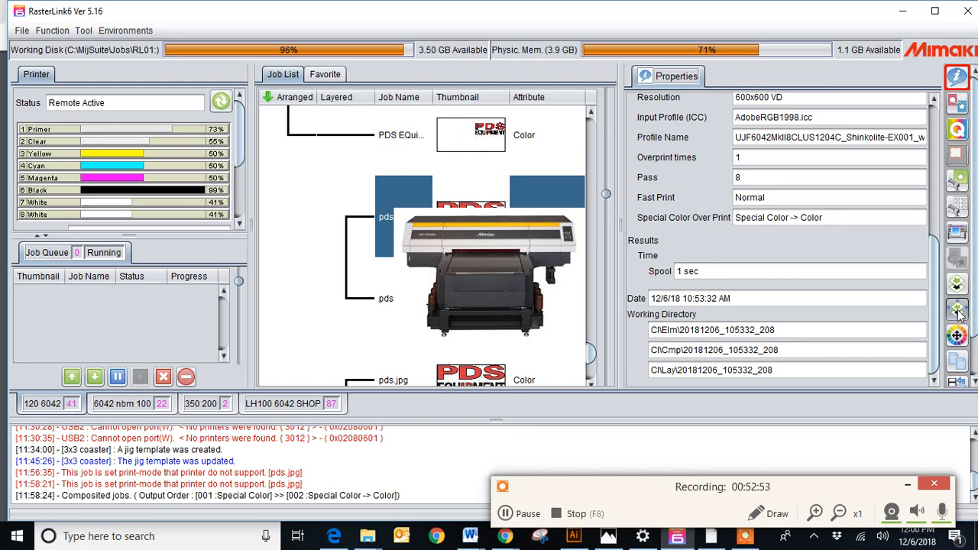
{"action": "left_click", "coordinate": [957, 310]}
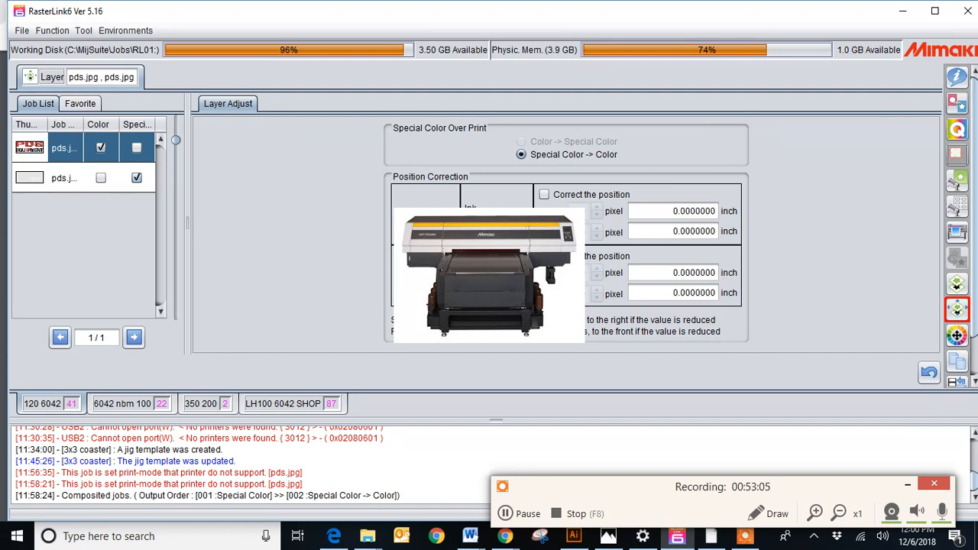
{"action": "left_click", "coordinate": [45, 183]}
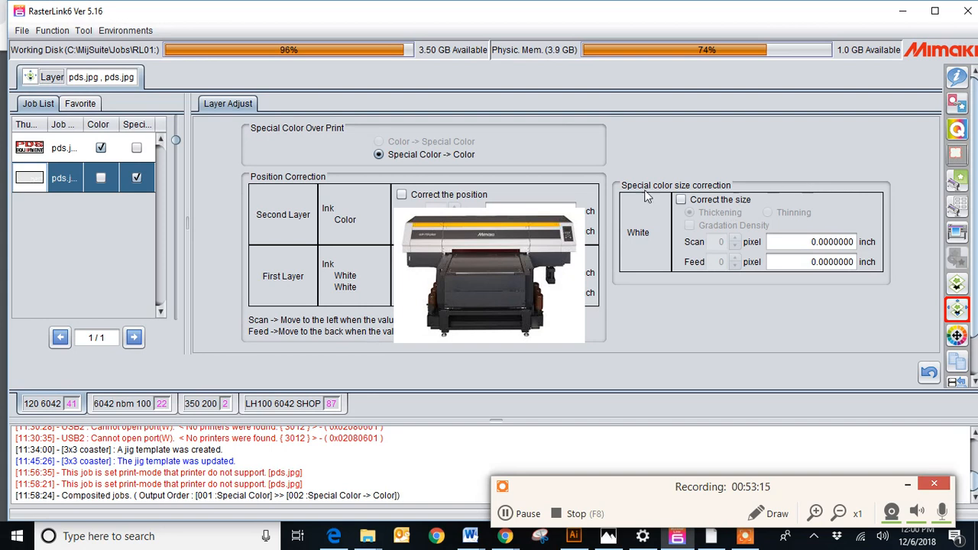
{"action": "left_click", "coordinate": [48, 148]}
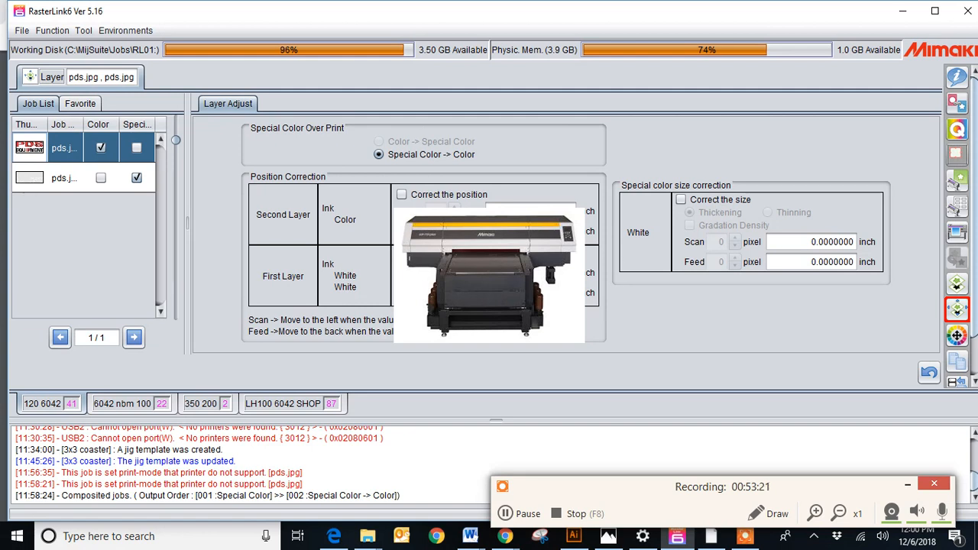
{"action": "left_click", "coordinate": [52, 156]}
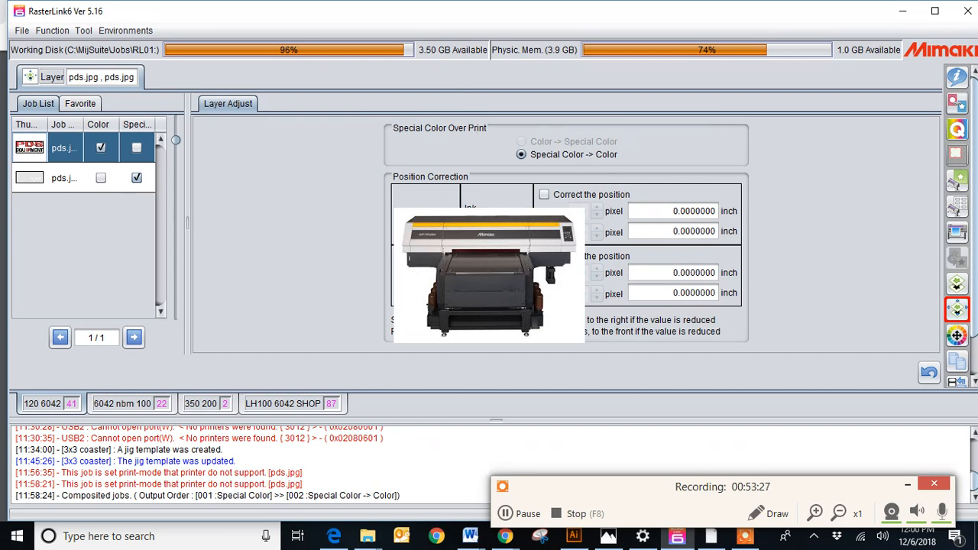
Step: Turn on size correction for the white plate and thin it by 3 pixels in both scan and feed
{"action": "left_click", "coordinate": [42, 189]}
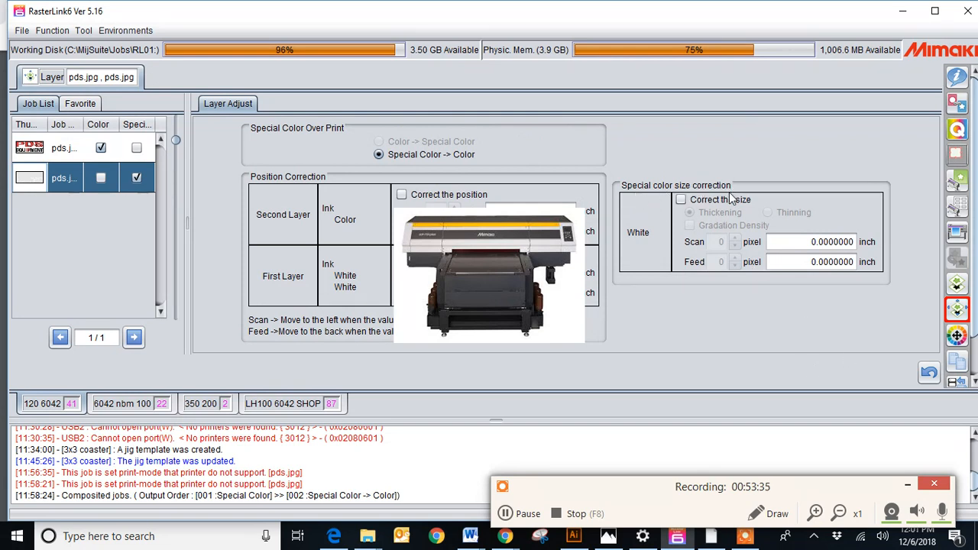
{"action": "left_click", "coordinate": [680, 200]}
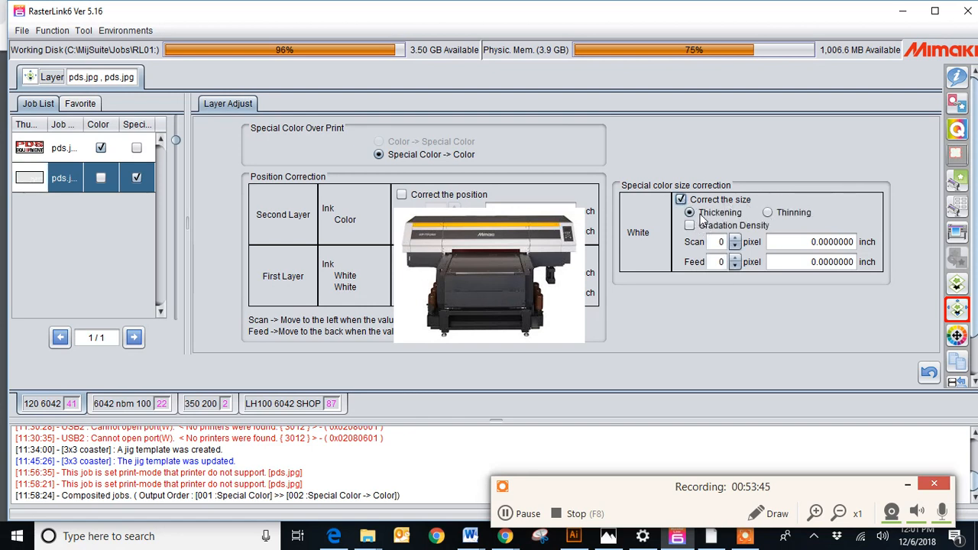
{"action": "left_click", "coordinate": [768, 214]}
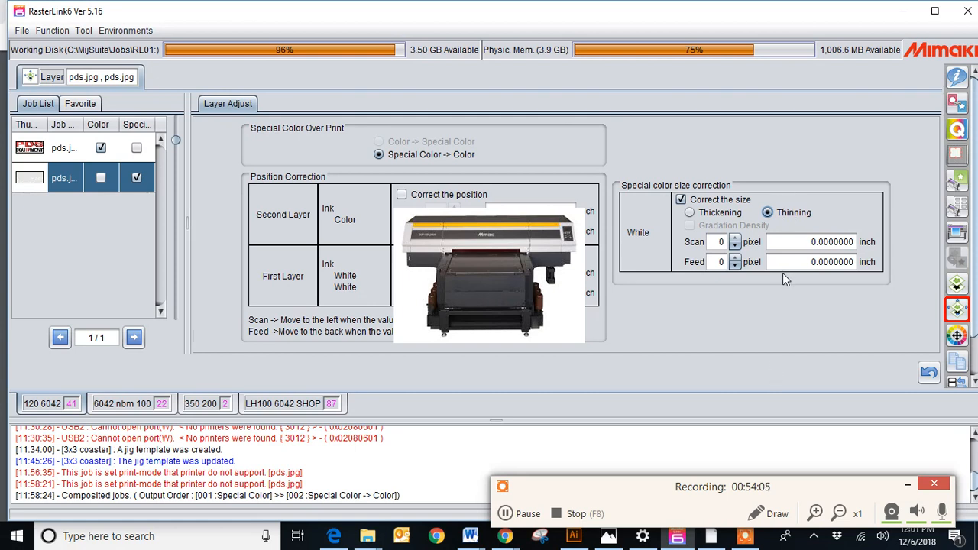
{"action": "left_click", "coordinate": [734, 238]}
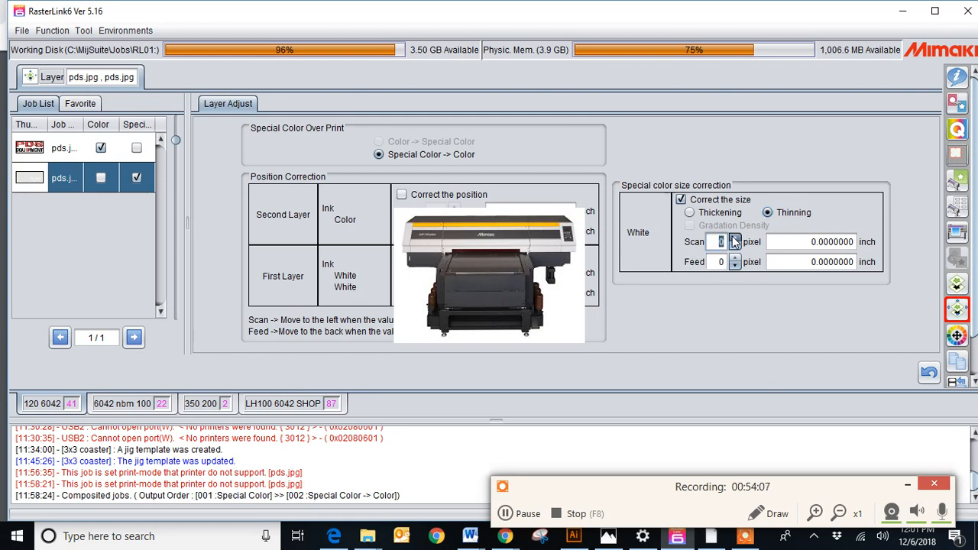
{"action": "left_click", "coordinate": [734, 238]}
{"action": "left_click", "coordinate": [735, 259]}
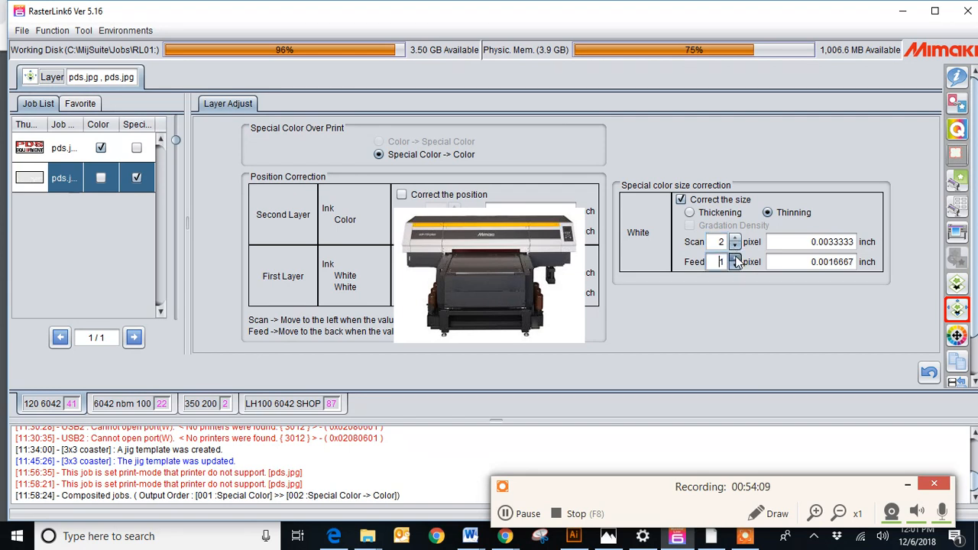
{"action": "left_click", "coordinate": [734, 259]}
{"action": "left_click", "coordinate": [735, 259]}
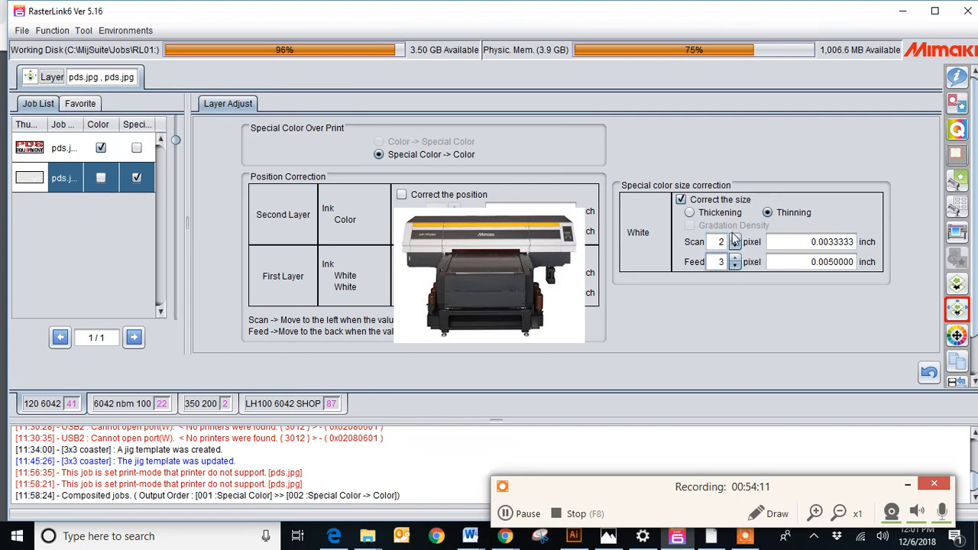
{"action": "left_click", "coordinate": [734, 238]}
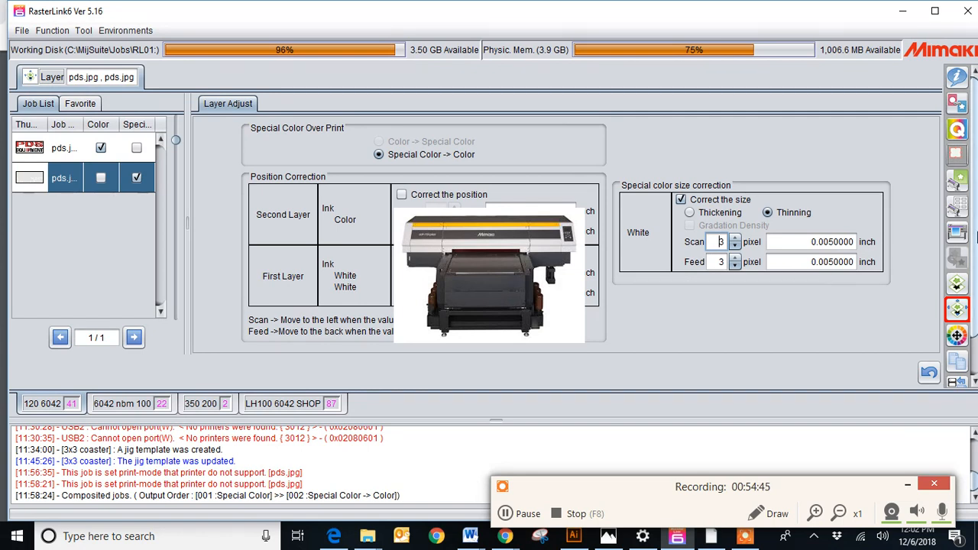
Step: Examine the spot color and CMYK lists in the color replacement settings of the two-plate pds.jpg composite
{"action": "left_click_drag", "start_coordinate": [977, 240], "coordinate": [976, 269]}
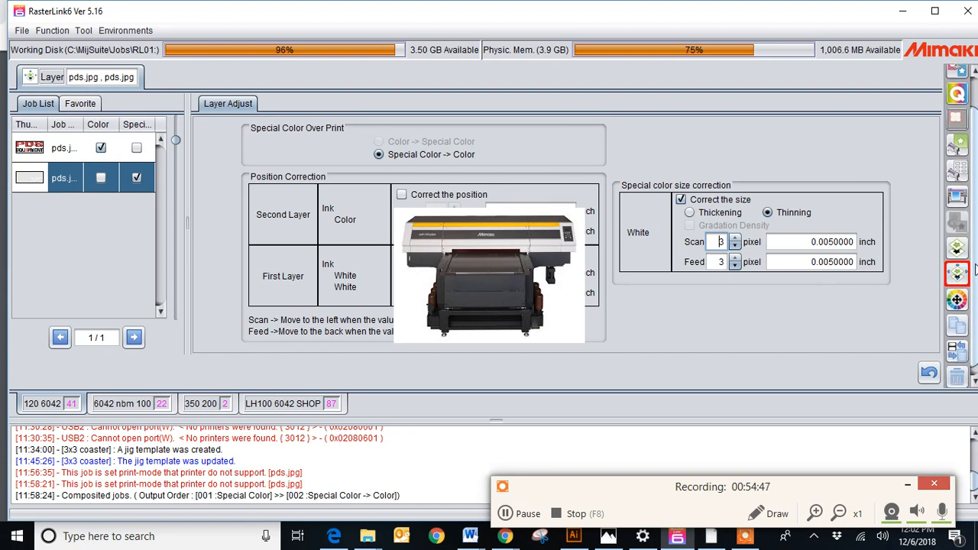
{"action": "left_click", "coordinate": [960, 300]}
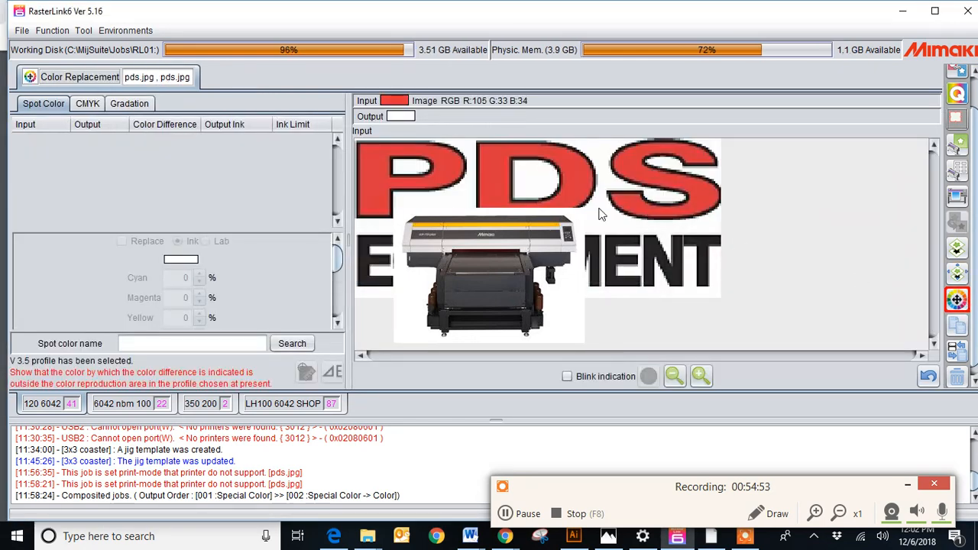
{"action": "left_click", "coordinate": [93, 107]}
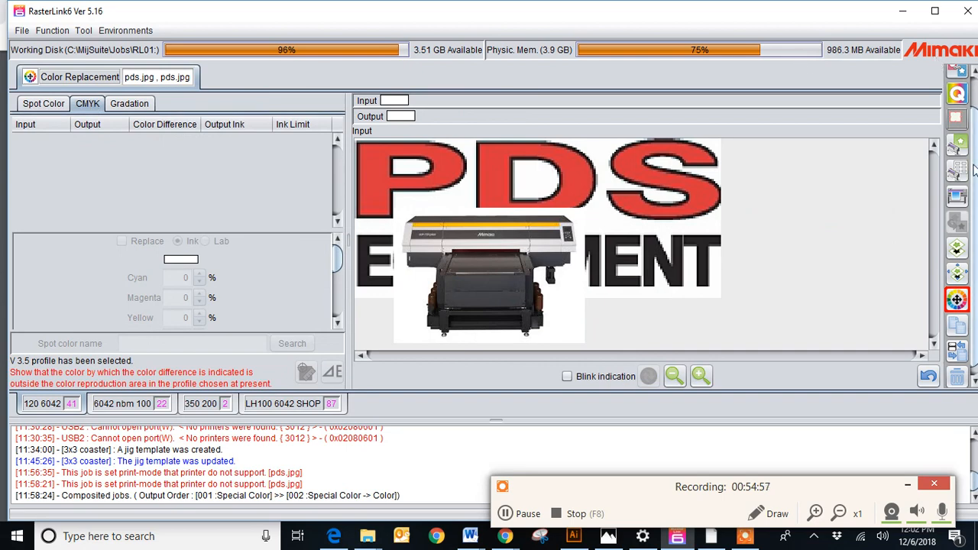
{"action": "left_click_drag", "start_coordinate": [975, 170], "coordinate": [975, 87]}
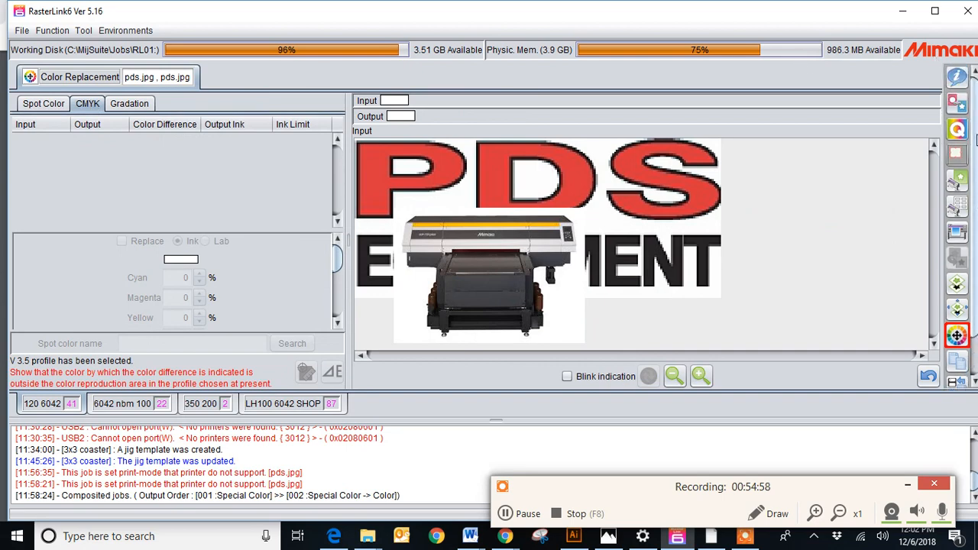
Step: Select the ASU_1.eps job further up the job list and open its color replacement settings
{"action": "left_click", "coordinate": [951, 74]}
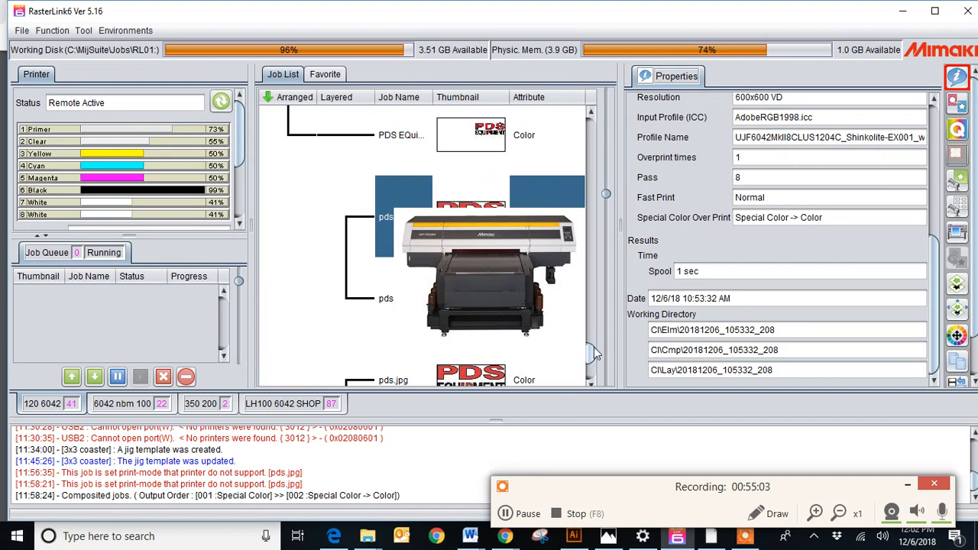
{"action": "left_click_drag", "start_coordinate": [594, 347], "coordinate": [596, 295]}
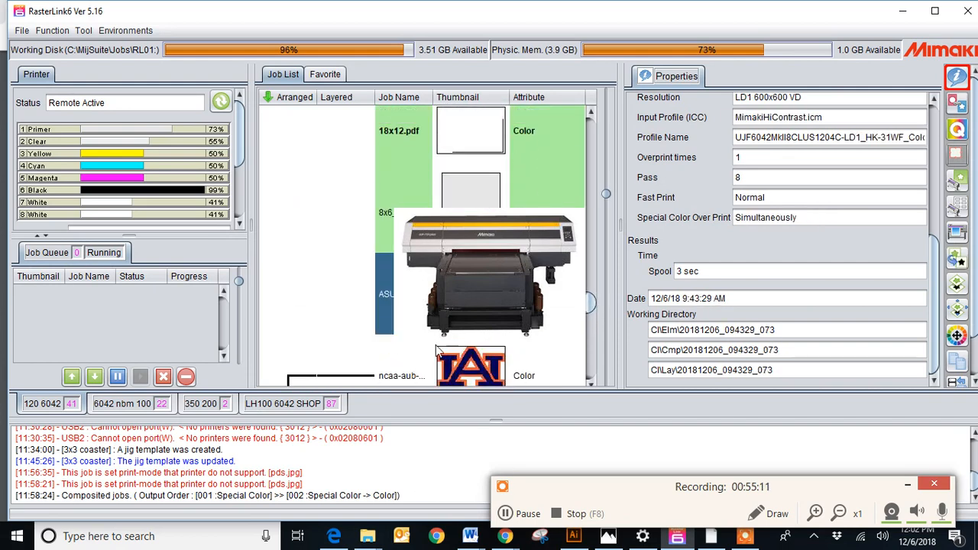
{"action": "left_click", "coordinate": [958, 335]}
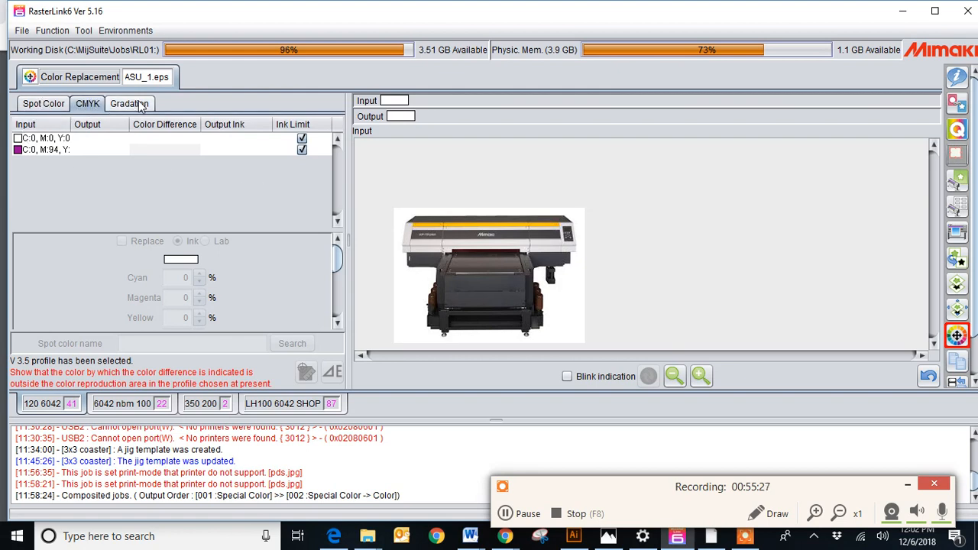
Step: Replace the purple CMYK color (M 94%, K 43%) of ASU_1.eps with an ink mix of 60% cyan and 70% yellow, and apply it
{"action": "left_click", "coordinate": [40, 151]}
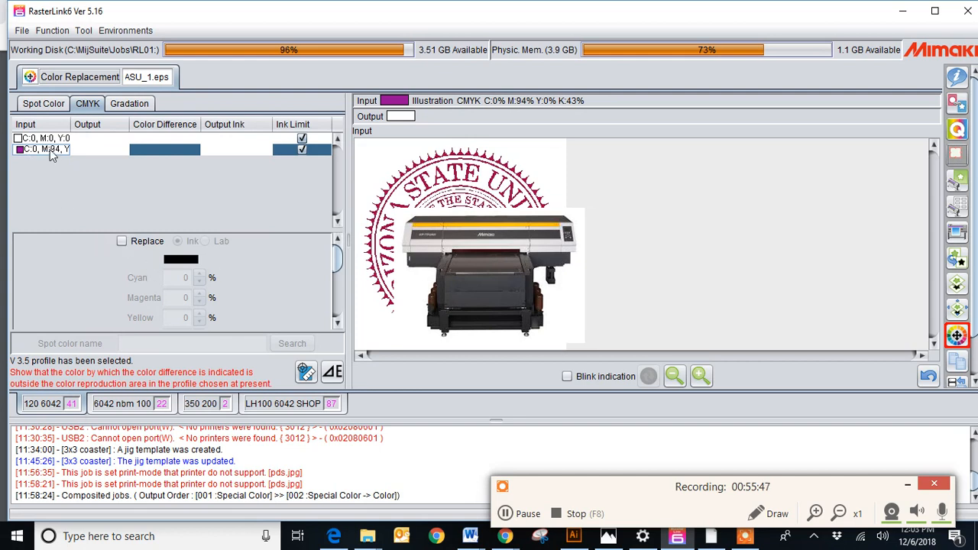
{"action": "left_click", "coordinate": [126, 243]}
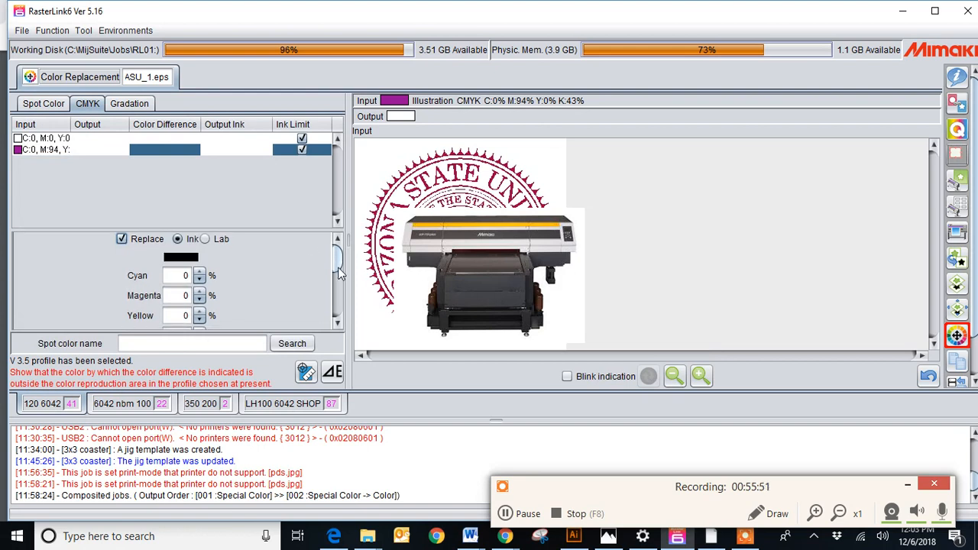
{"action": "scroll", "coordinate": [339, 259], "scroll_direction": "down", "scroll_amount": 1}
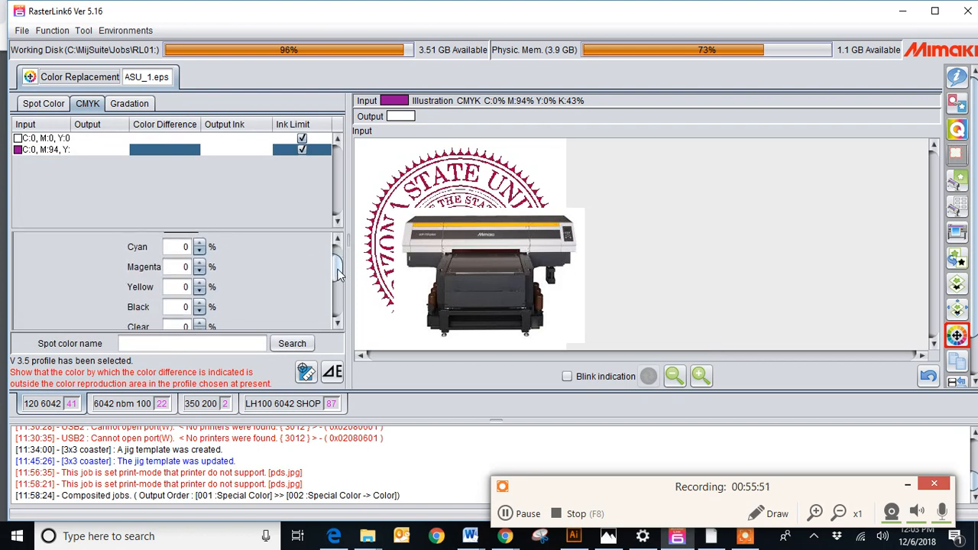
{"action": "double_click", "coordinate": [175, 285]}
{"action": "key", "text": "BackSpace"}
{"action": "type", "text": "70"}
{"action": "left_click", "coordinate": [182, 248]}
{"action": "key", "text": "BackSpace"}
{"action": "type", "text": "60"}
{"action": "scroll", "coordinate": [341, 265], "scroll_direction": "down", "scroll_amount": 5}
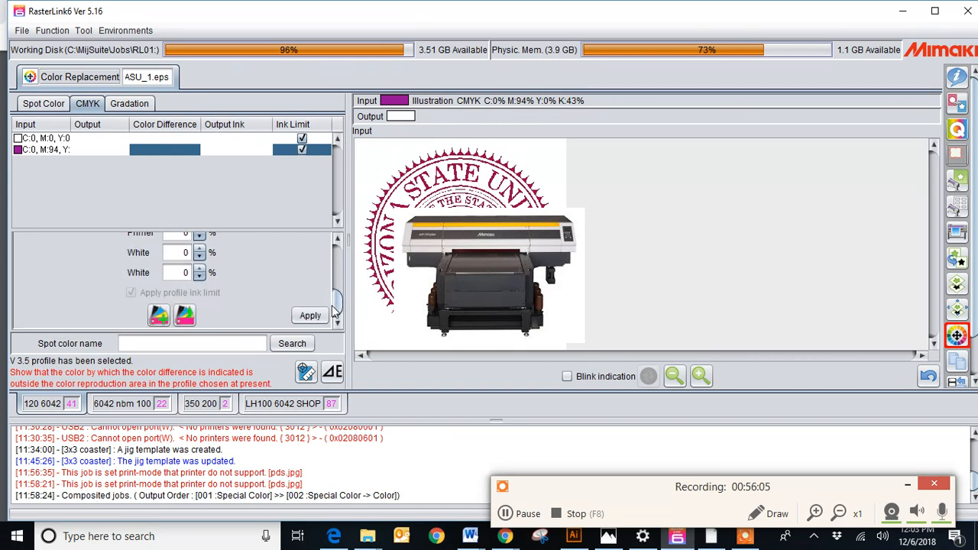
{"action": "left_click", "coordinate": [310, 315]}
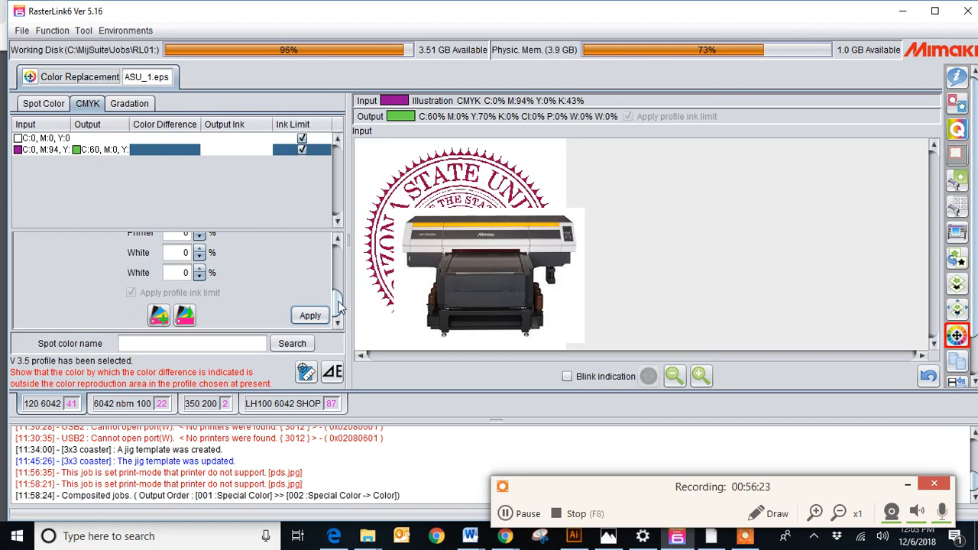
Step: Turn off the replacement for the purple CMYK color of ASU_1.eps and apply the change
{"action": "left_click_drag", "start_coordinate": [339, 306], "coordinate": [338, 258]}
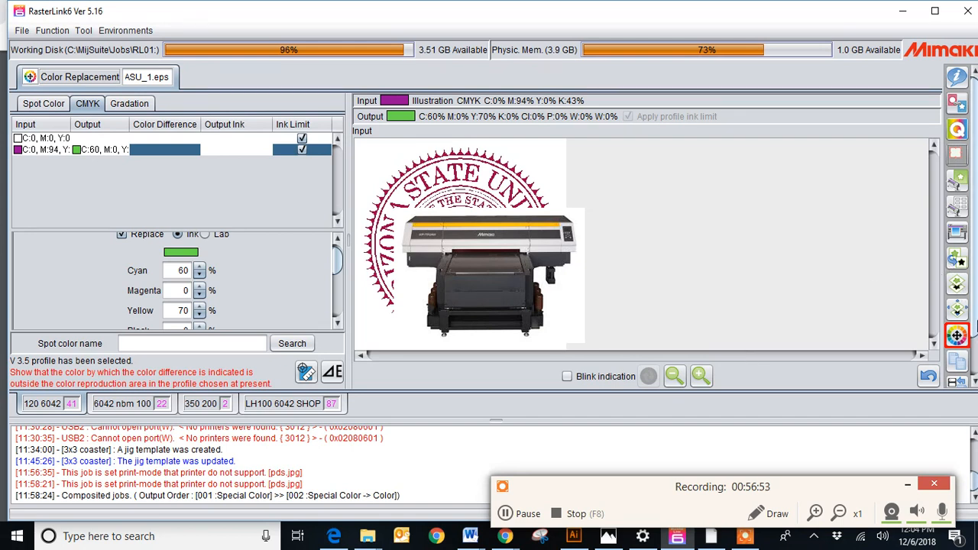
{"action": "left_click_drag", "start_coordinate": [977, 326], "coordinate": [975, 344]}
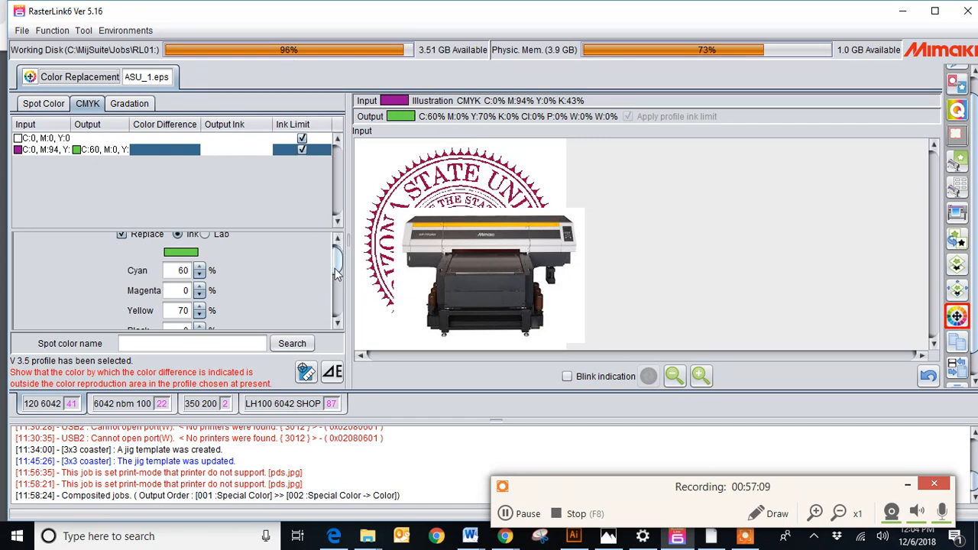
{"action": "left_click_drag", "start_coordinate": [339, 267], "coordinate": [337, 259]}
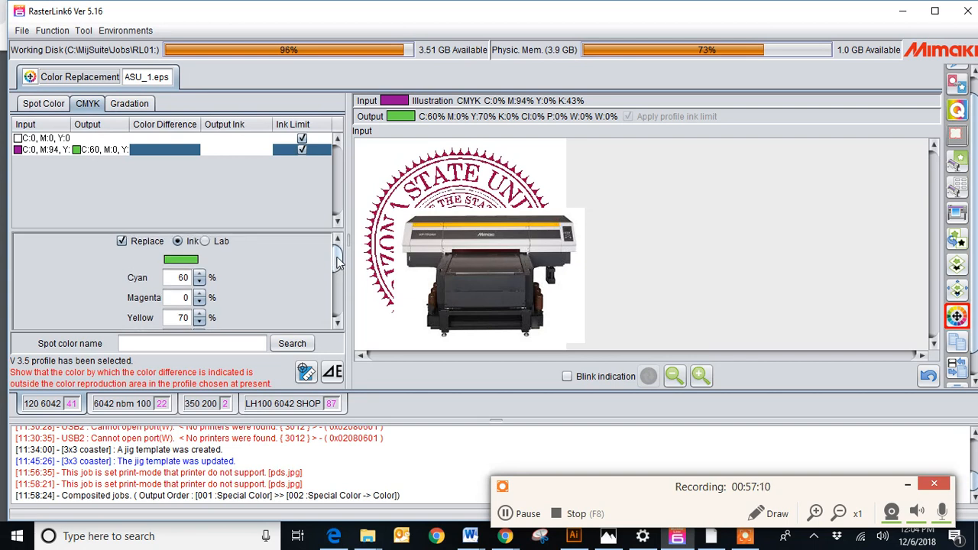
{"action": "left_click", "coordinate": [121, 241]}
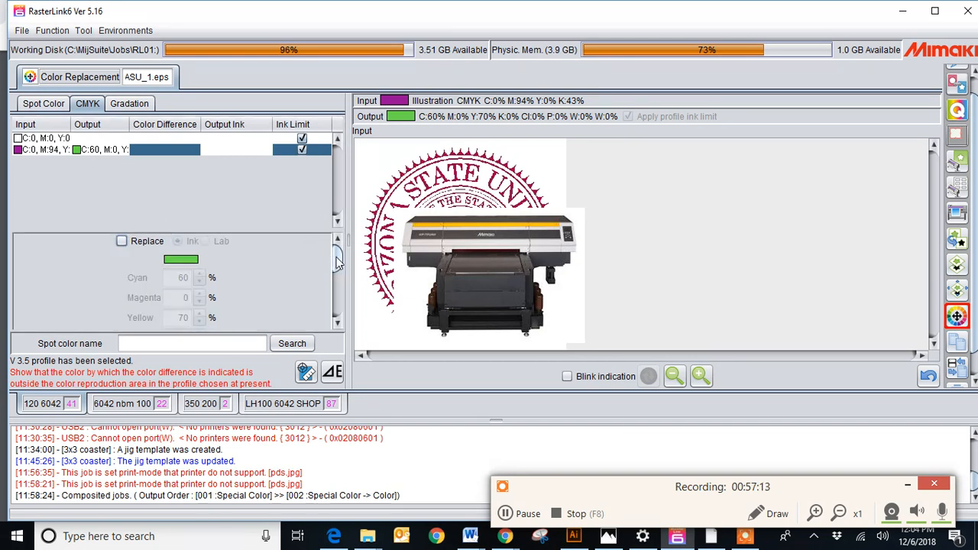
{"action": "left_click_drag", "start_coordinate": [338, 268], "coordinate": [338, 304]}
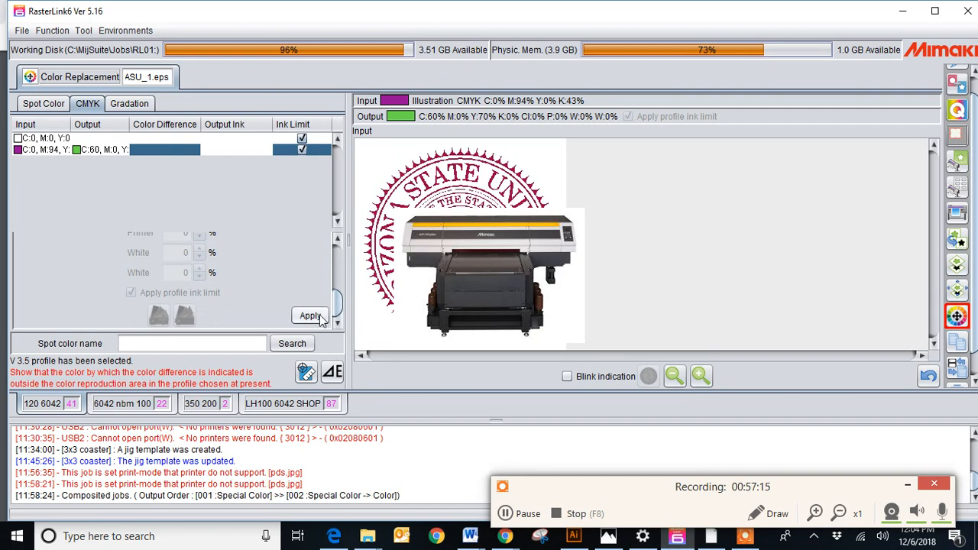
{"action": "left_click", "coordinate": [320, 318]}
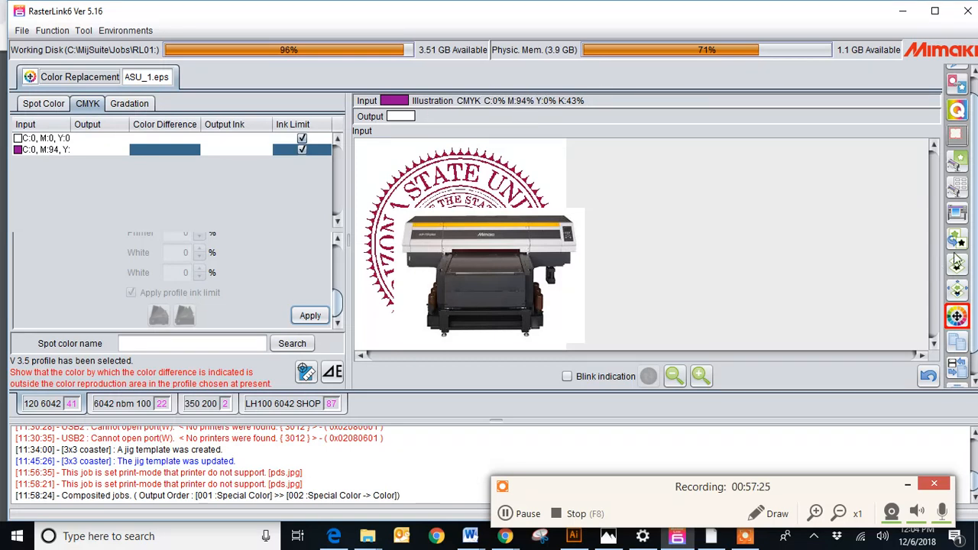
Step: Return to the job list and duplicate the ASU_1.eps job
{"action": "left_click_drag", "start_coordinate": [977, 243], "coordinate": [977, 270]}
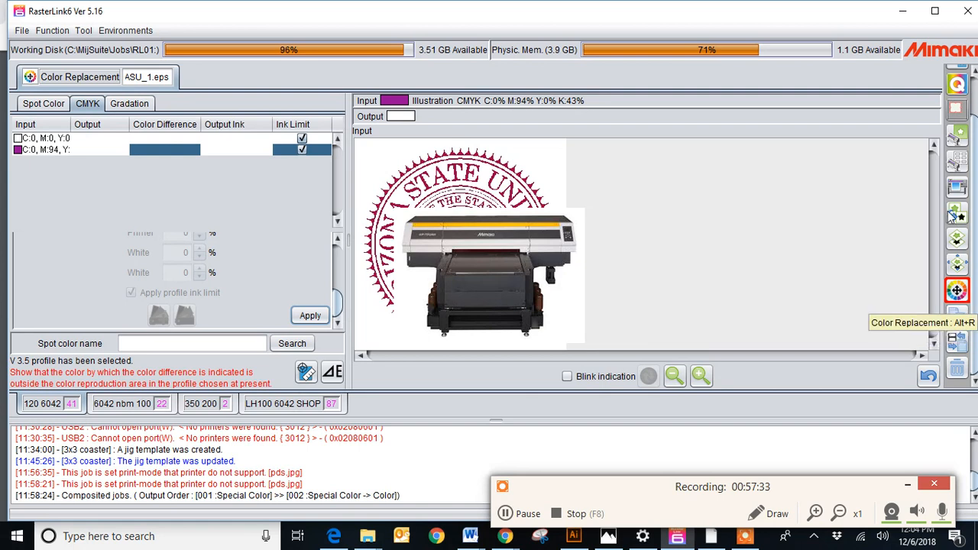
{"action": "left_click_drag", "start_coordinate": [976, 136], "coordinate": [975, 92]}
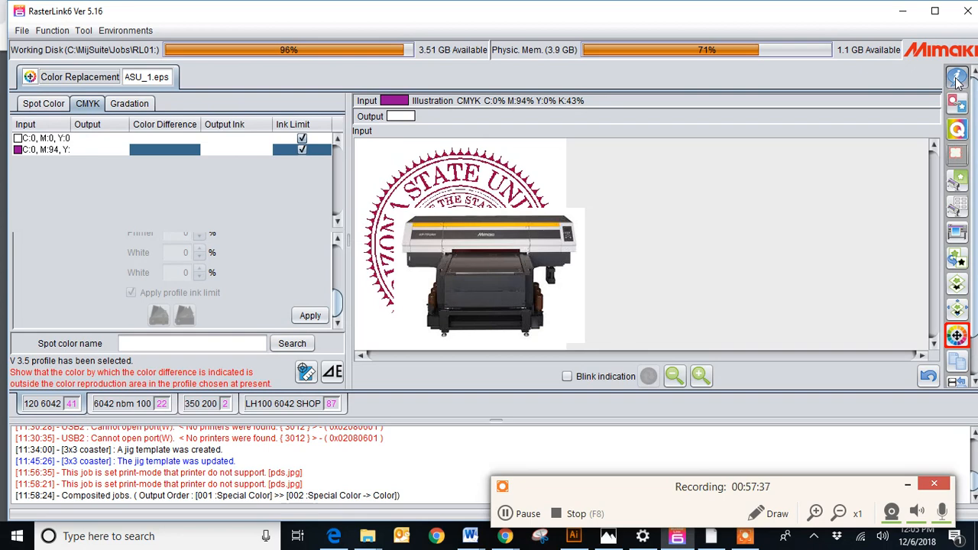
{"action": "left_click", "coordinate": [958, 83]}
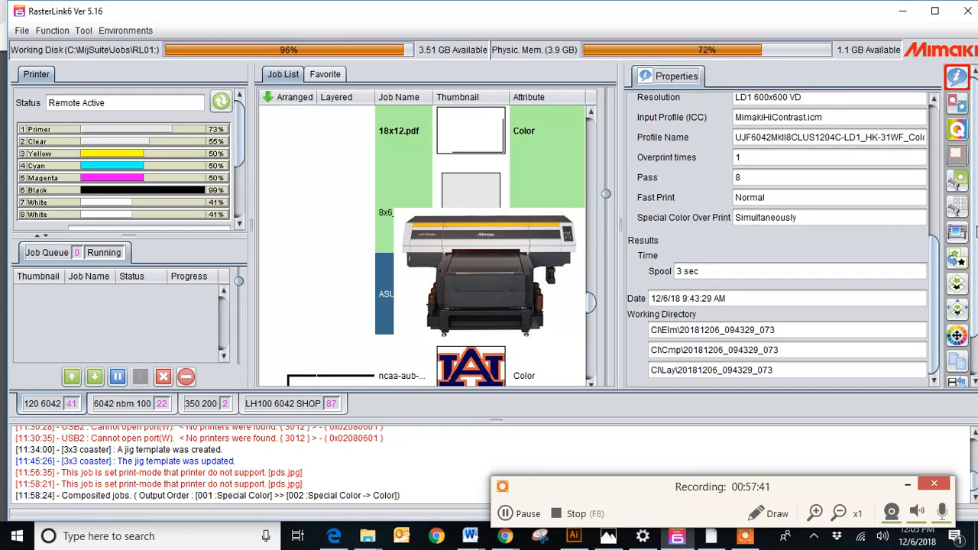
{"action": "left_click_drag", "start_coordinate": [976, 236], "coordinate": [976, 270]}
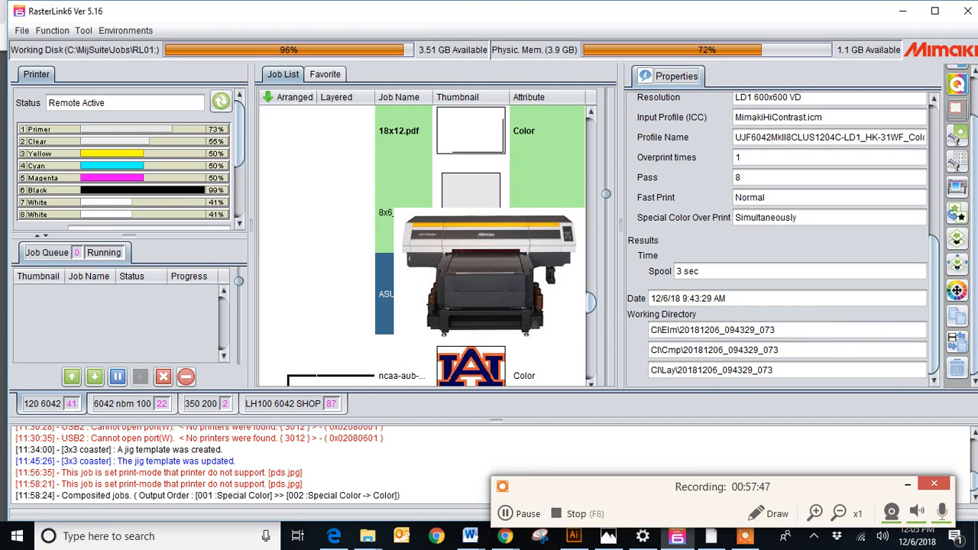
{"action": "right_click", "coordinate": [520, 294]}
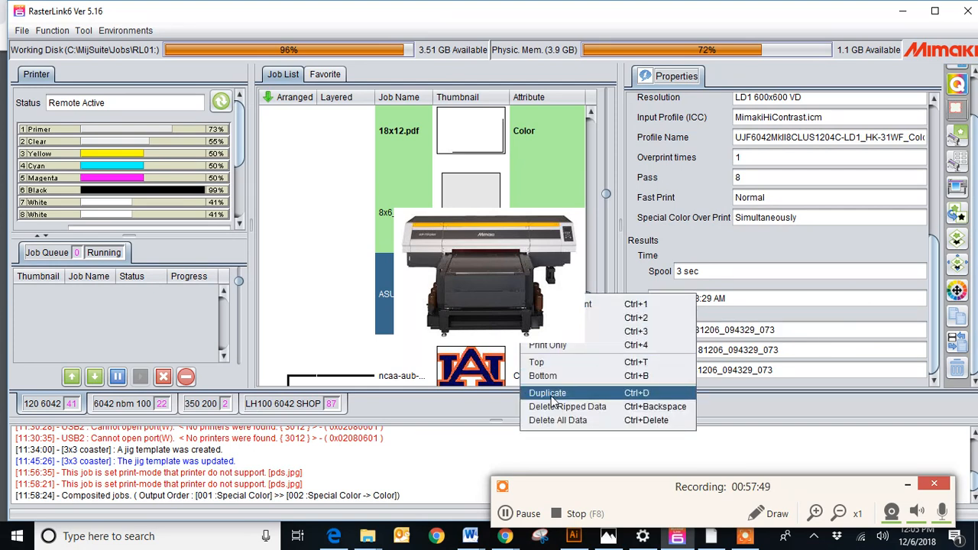
{"action": "left_click", "coordinate": [551, 397]}
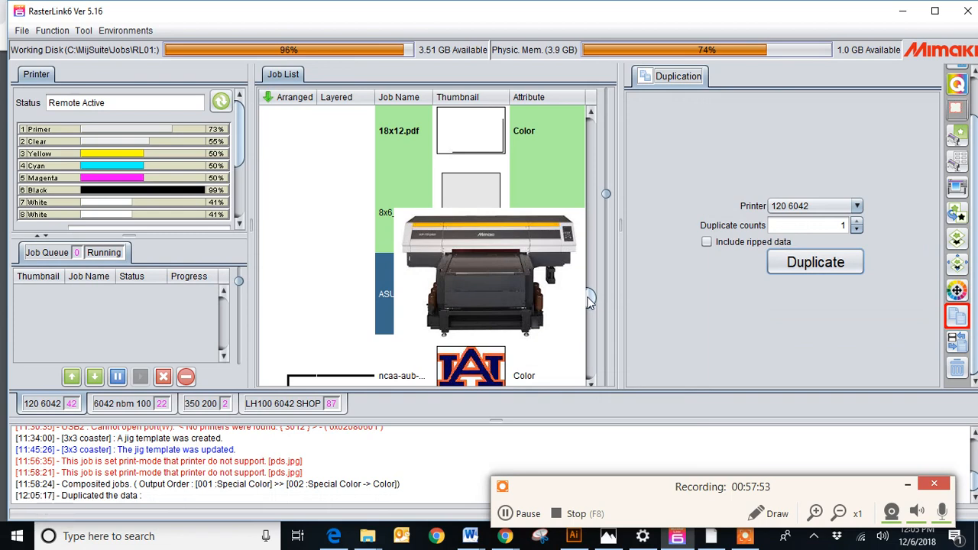
Step: Select the duplicated ASU_1.eps job at the end of the job list and delete it completely
{"action": "scroll", "coordinate": [588, 300], "scroll_direction": "down", "scroll_amount": 5}
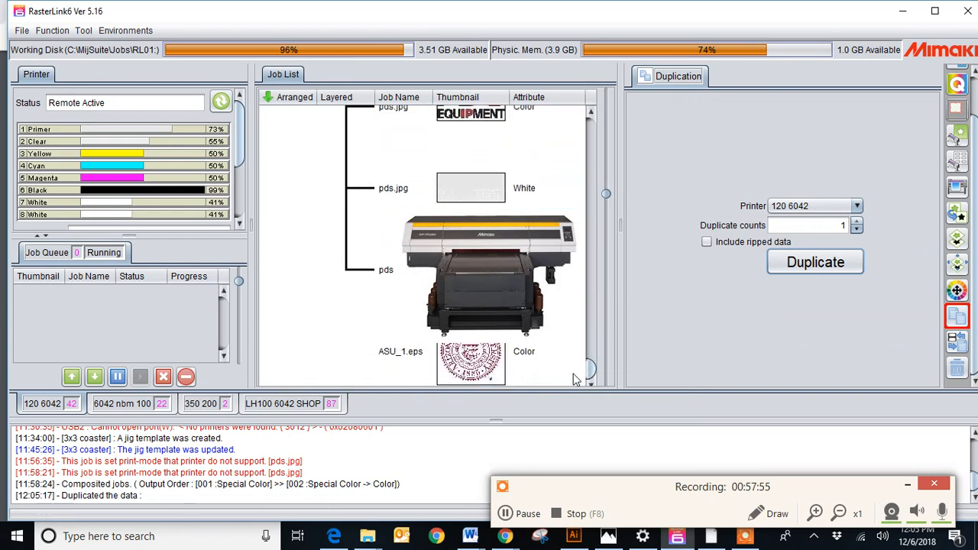
{"action": "scroll", "coordinate": [591, 311], "scroll_direction": "up", "scroll_amount": 5}
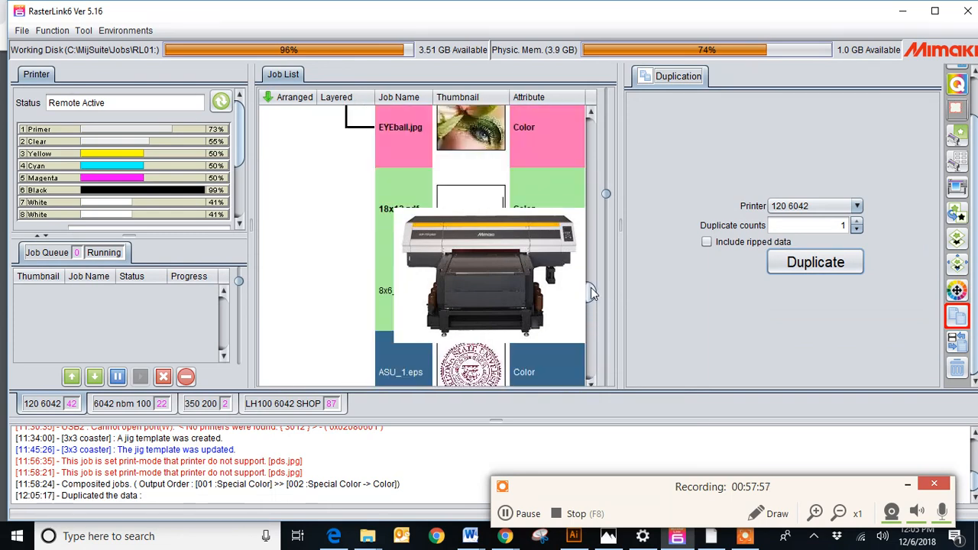
{"action": "scroll", "coordinate": [591, 298], "scroll_direction": "down", "scroll_amount": 4}
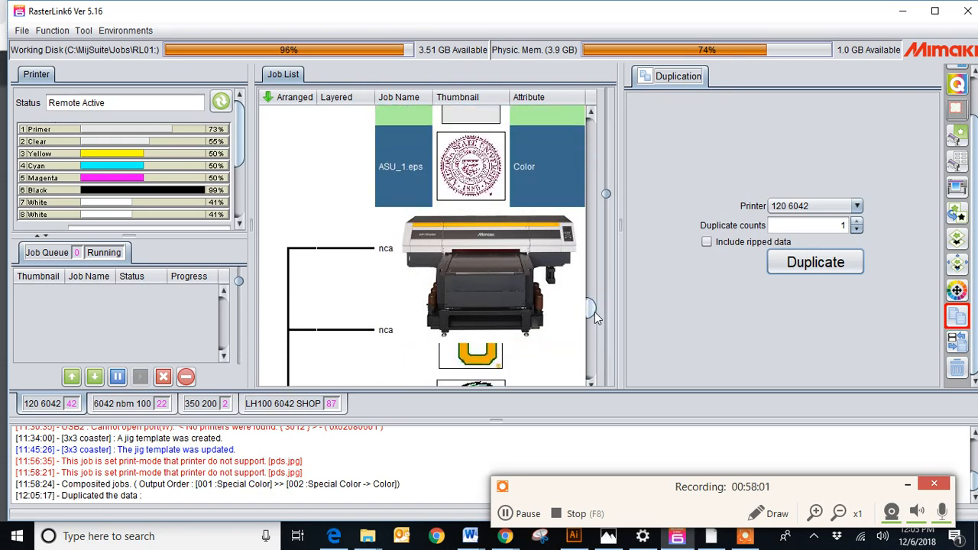
{"action": "left_click_drag", "start_coordinate": [593, 308], "coordinate": [586, 380]}
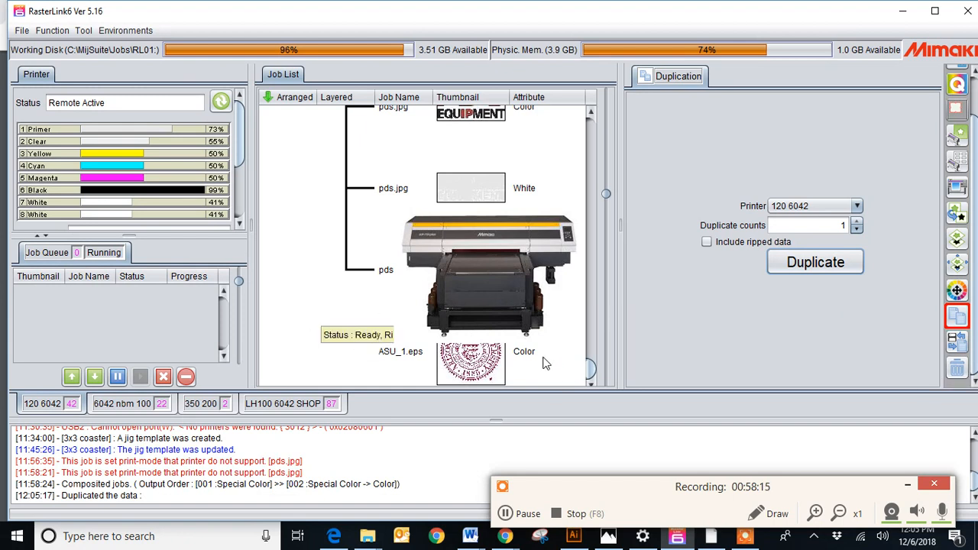
{"action": "left_click", "coordinate": [960, 367]}
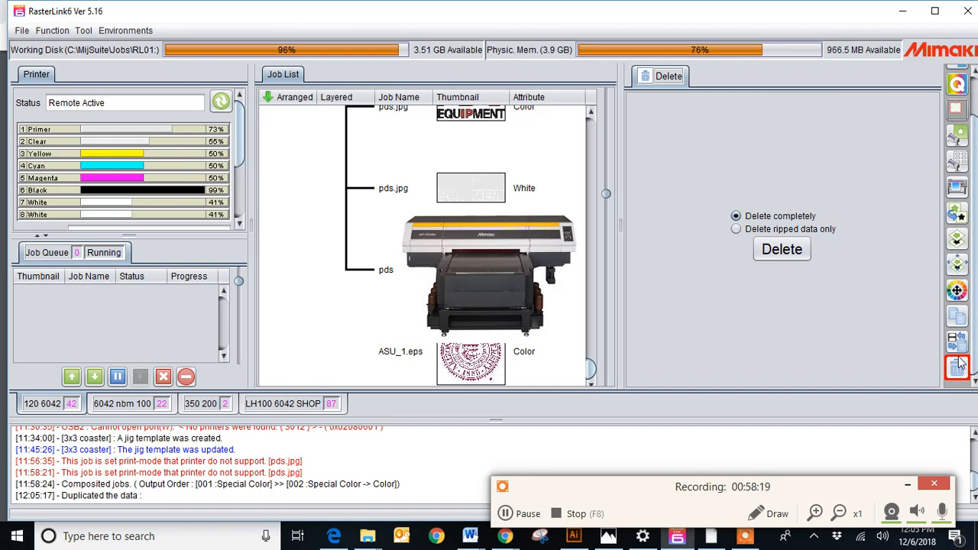
{"action": "left_click", "coordinate": [526, 365]}
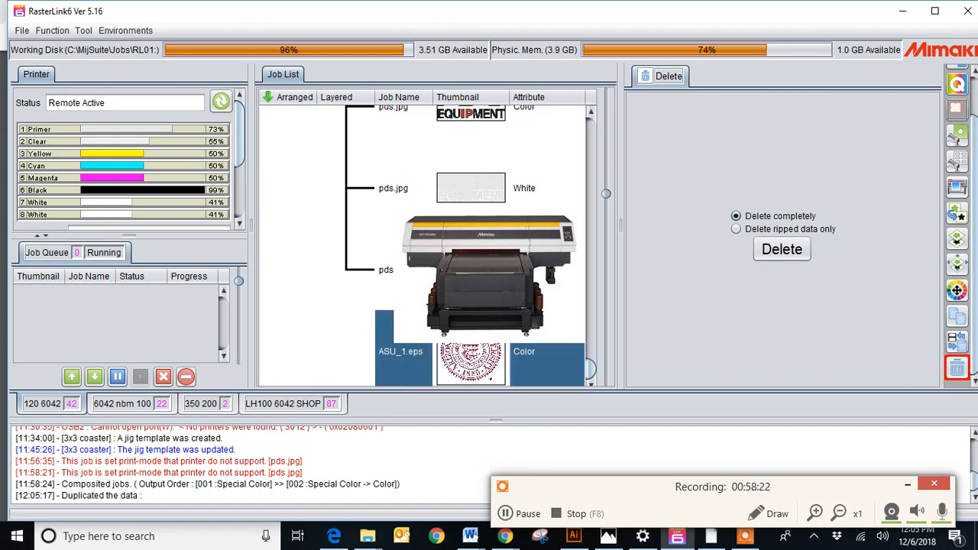
{"action": "right_click", "coordinate": [548, 366]}
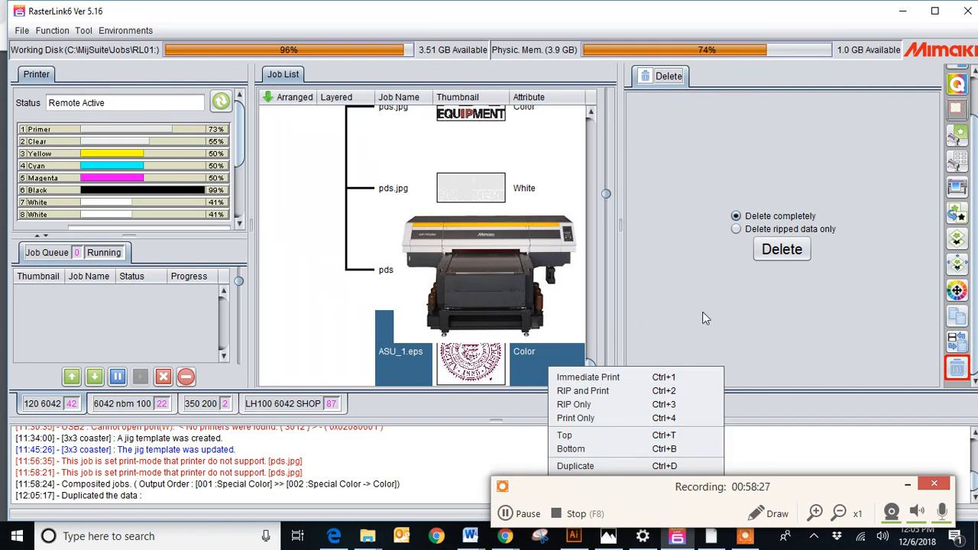
{"action": "left_click", "coordinate": [779, 254]}
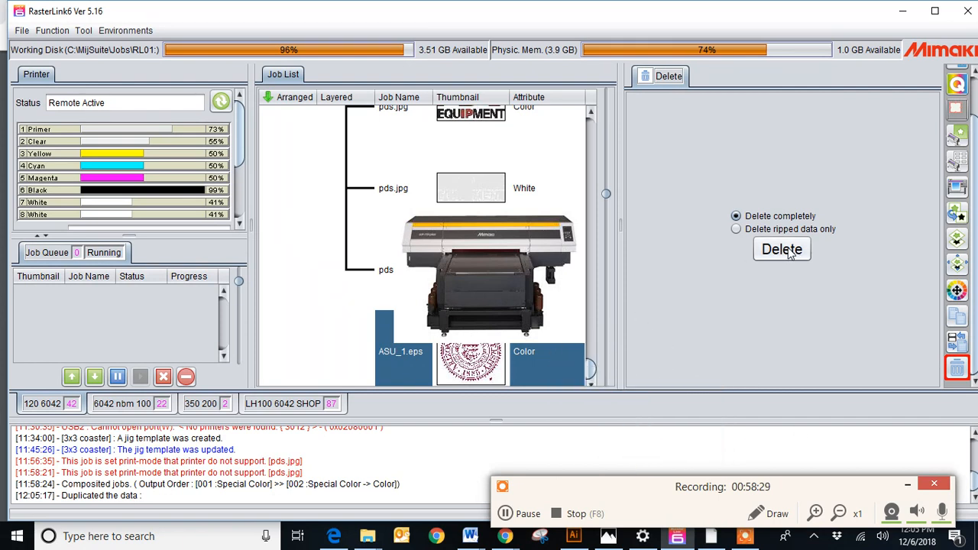
{"action": "left_click", "coordinate": [779, 252]}
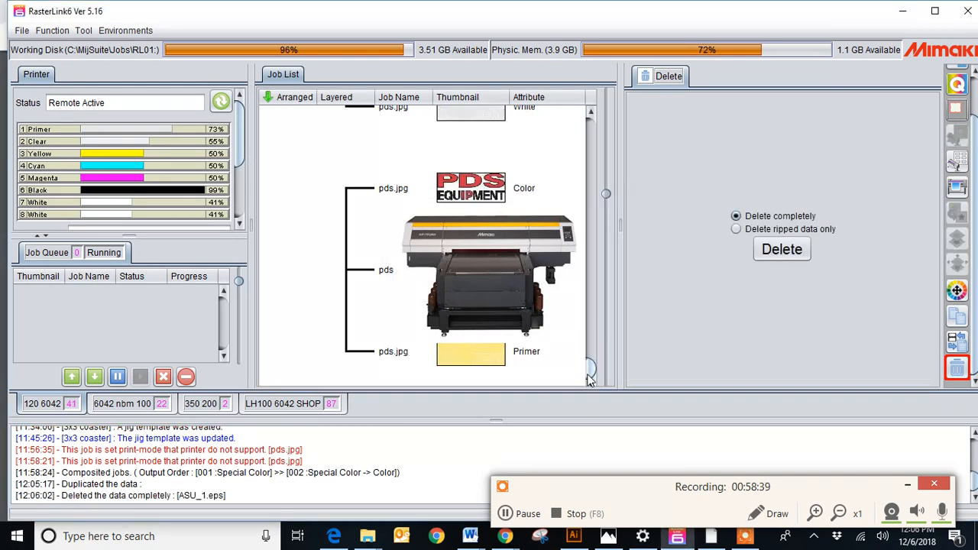
Step: Try to delete all data of only the color plate in the two-plate pds.jpg composite
{"action": "left_click_drag", "start_coordinate": [589, 372], "coordinate": [591, 366]}
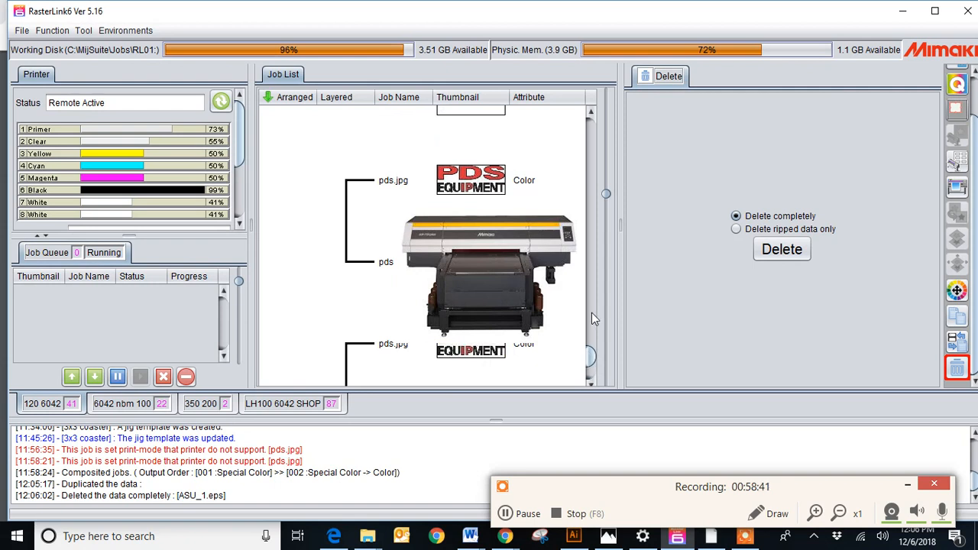
{"action": "right_click", "coordinate": [528, 185]}
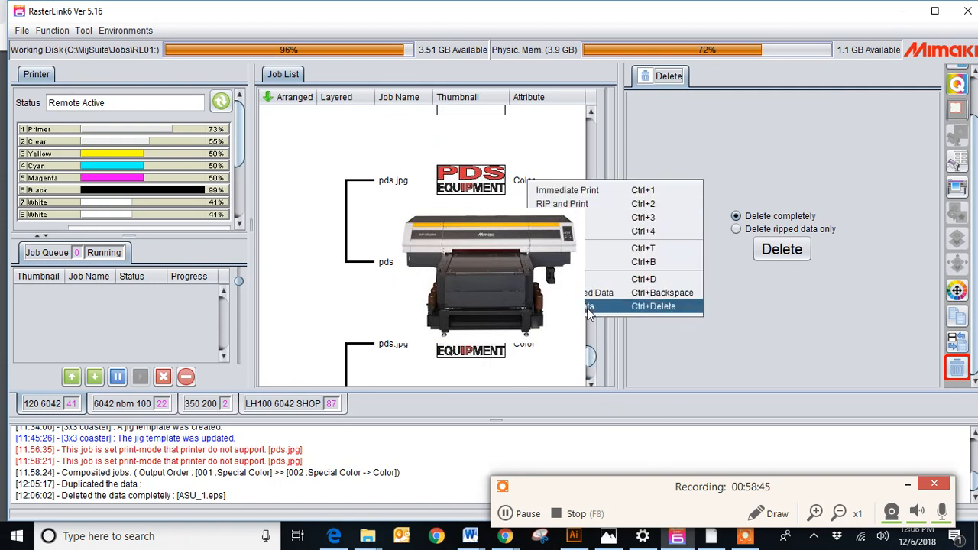
{"action": "left_click", "coordinate": [449, 170]}
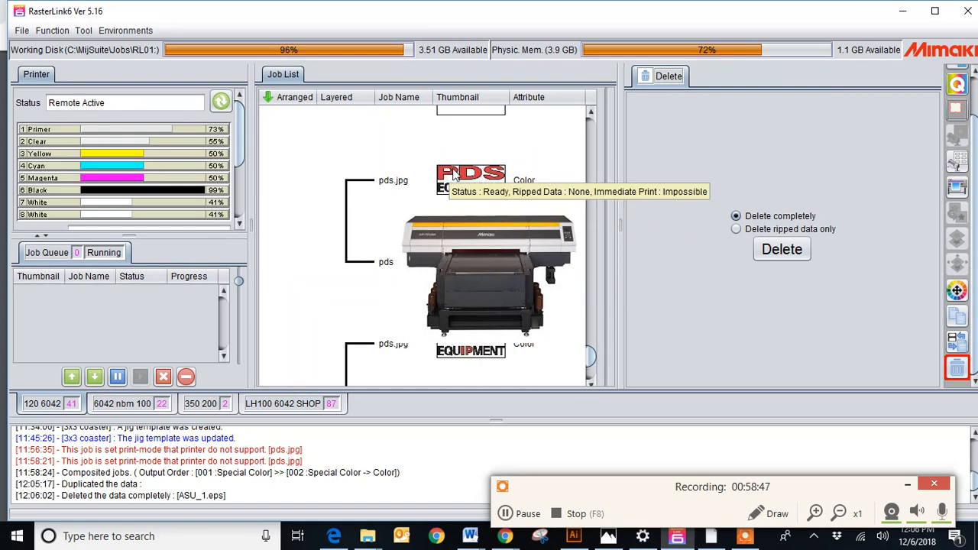
{"action": "left_click", "coordinate": [448, 170]}
{"action": "right_click", "coordinate": [542, 178]}
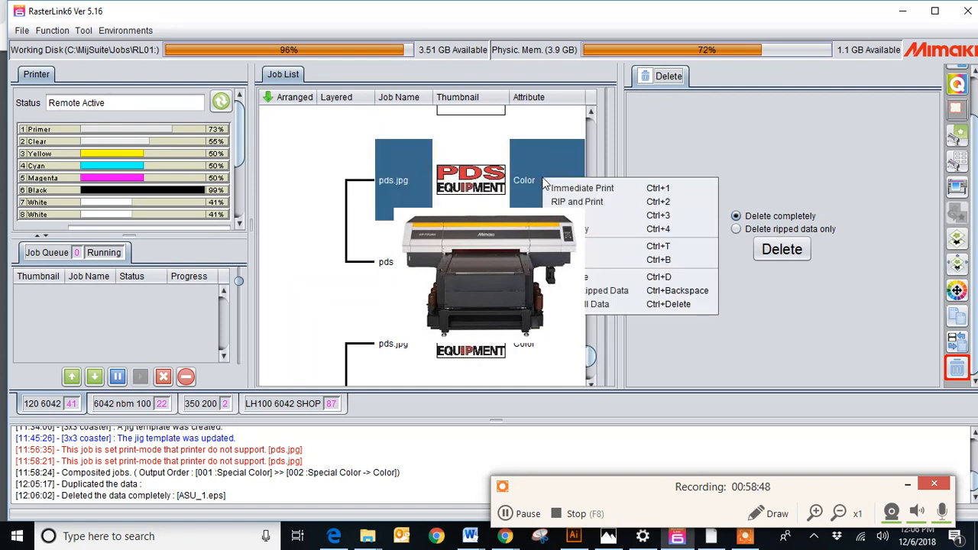
{"action": "left_click", "coordinate": [618, 307]}
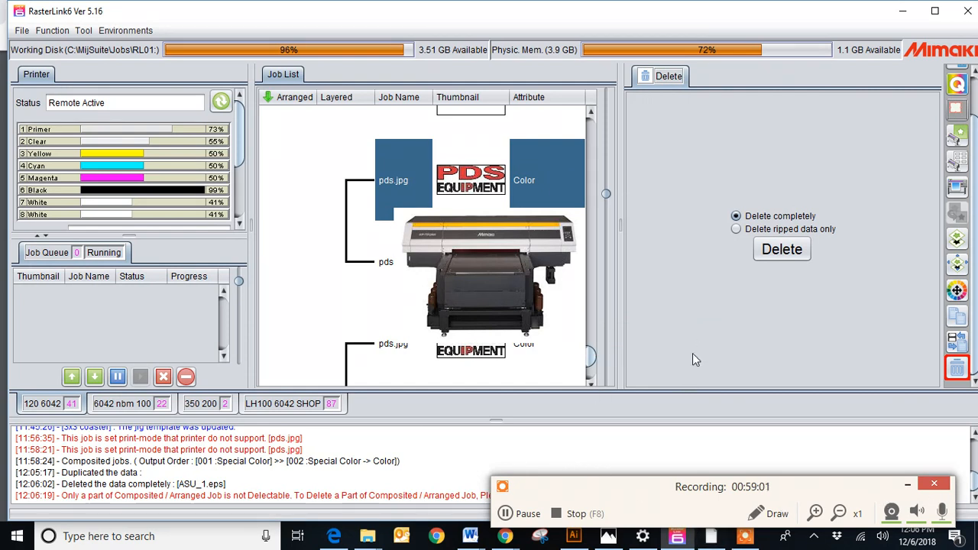
Step: Select both plates of the two-plate pds.jpg composite and delete all their data
{"action": "left_click_drag", "start_coordinate": [594, 357], "coordinate": [593, 379]}
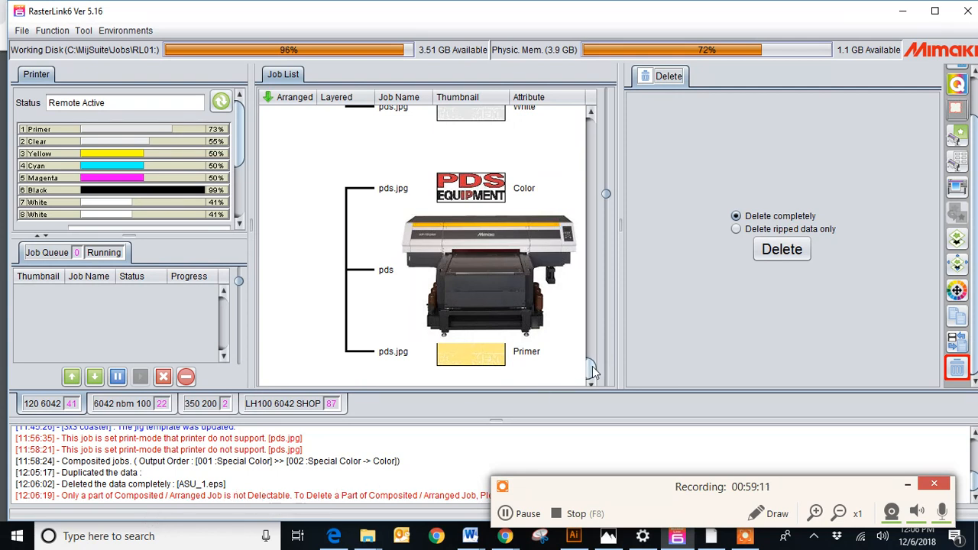
{"action": "left_click_drag", "start_coordinate": [593, 367], "coordinate": [593, 350]}
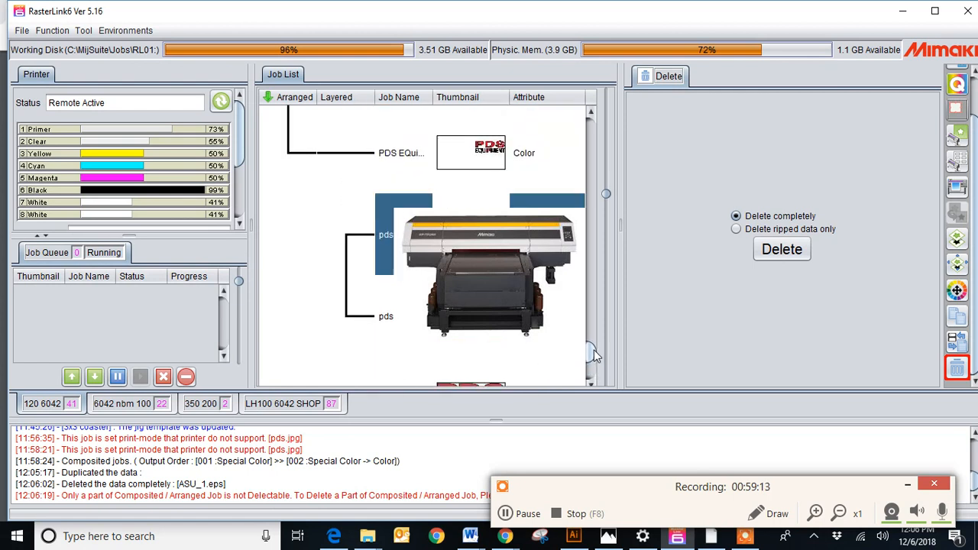
{"action": "left_click", "coordinate": [567, 347]}
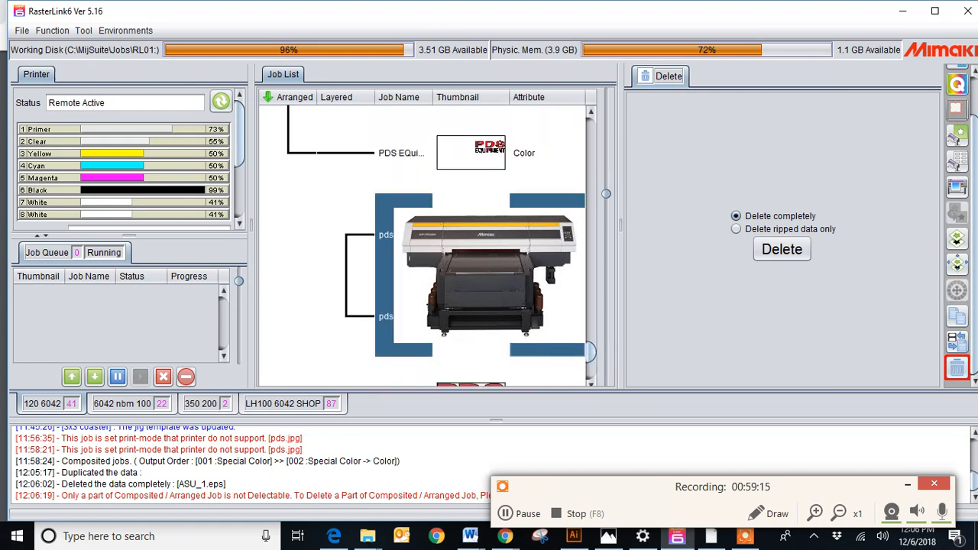
{"action": "right_click", "coordinate": [545, 310]}
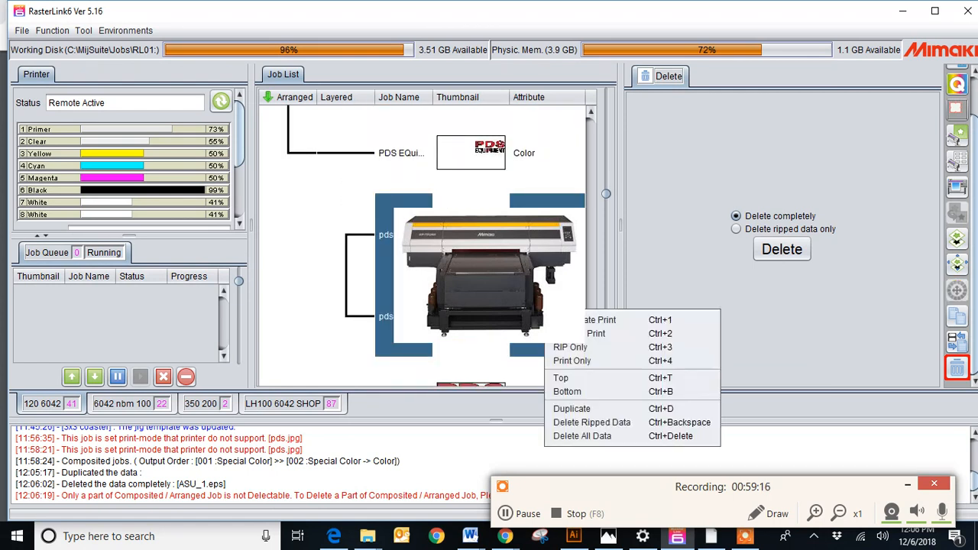
{"action": "left_click", "coordinate": [587, 437]}
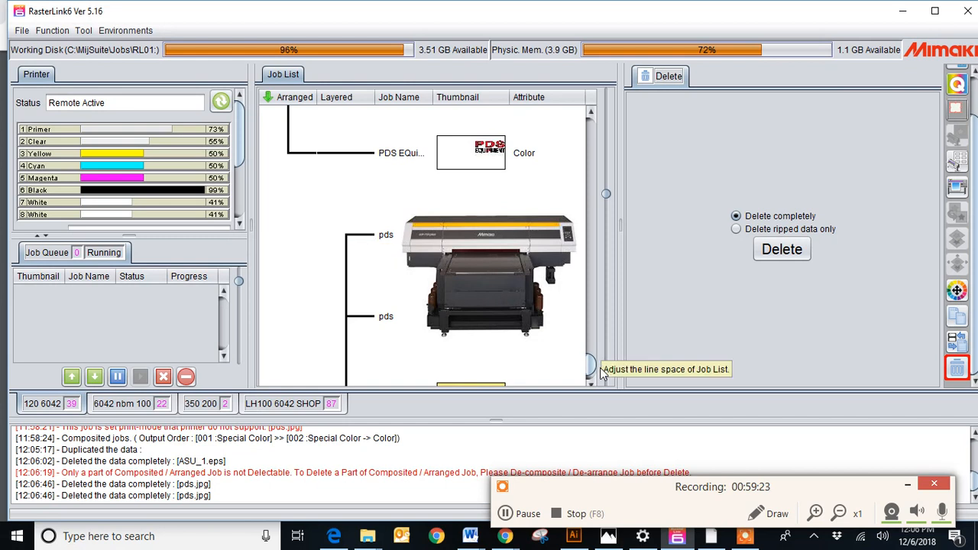
Step: Select the three-plate pds.jpg composite and start a backup of it with job deletion after backup enabled
{"action": "scroll", "coordinate": [593, 373], "scroll_direction": "down", "scroll_amount": 1}
{"action": "scroll", "coordinate": [593, 373], "scroll_direction": "down", "scroll_amount": 1}
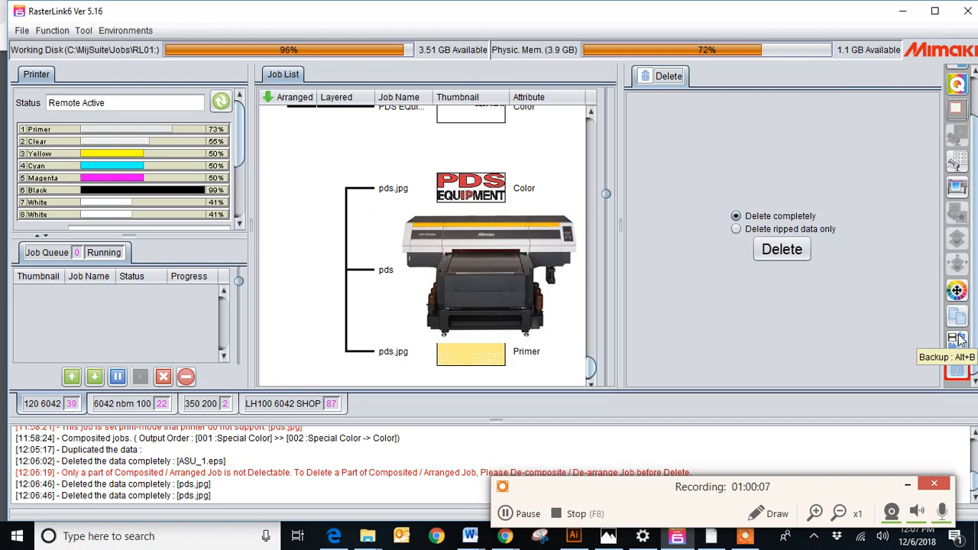
{"action": "left_click", "coordinate": [563, 197]}
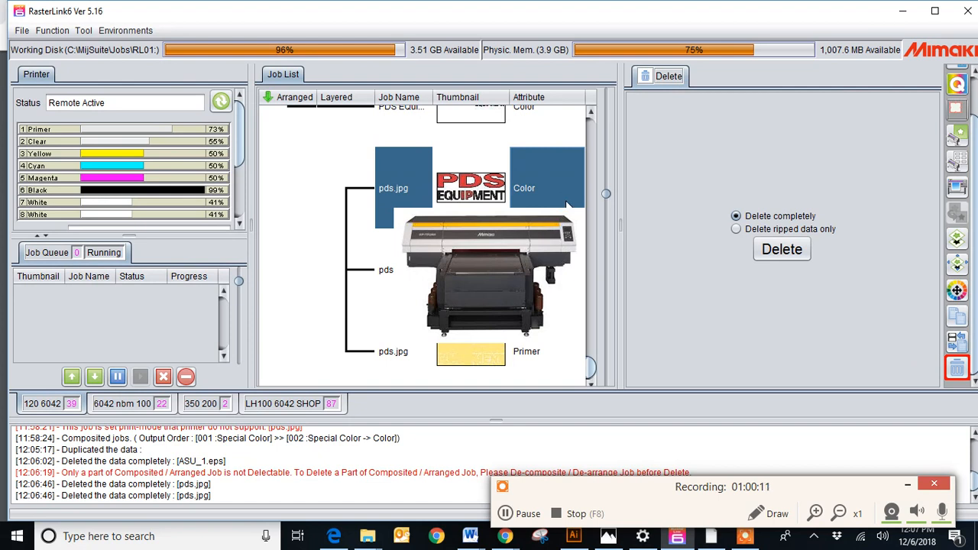
{"action": "left_click", "coordinate": [958, 341]}
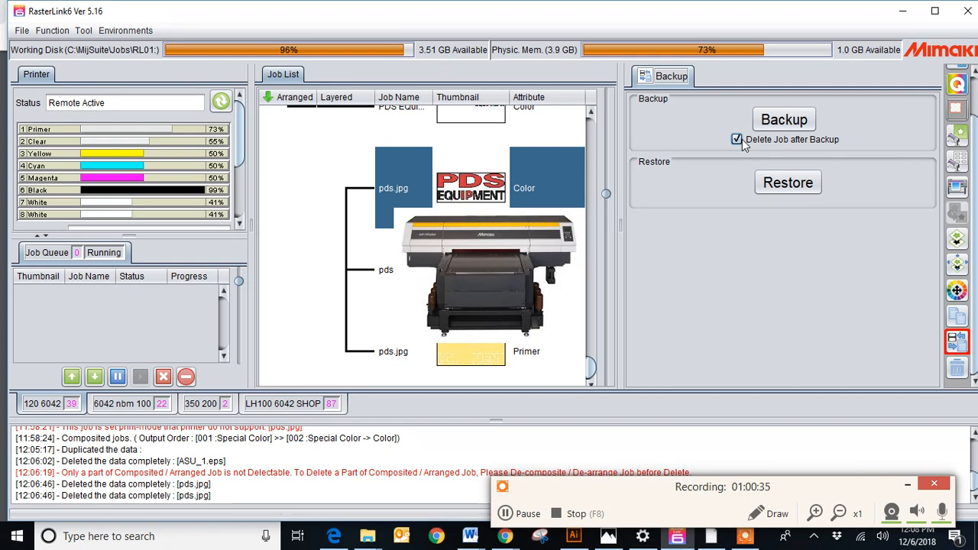
{"action": "left_click", "coordinate": [773, 131]}
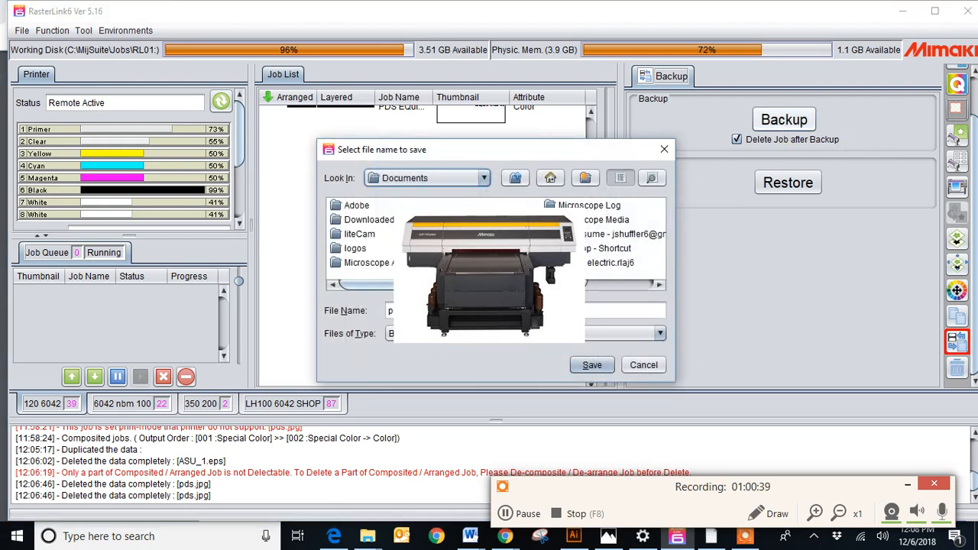
Step: Save the backup as Test Mcdonald in the mimaki images folder and check the job list
{"action": "left_click", "coordinate": [446, 179]}
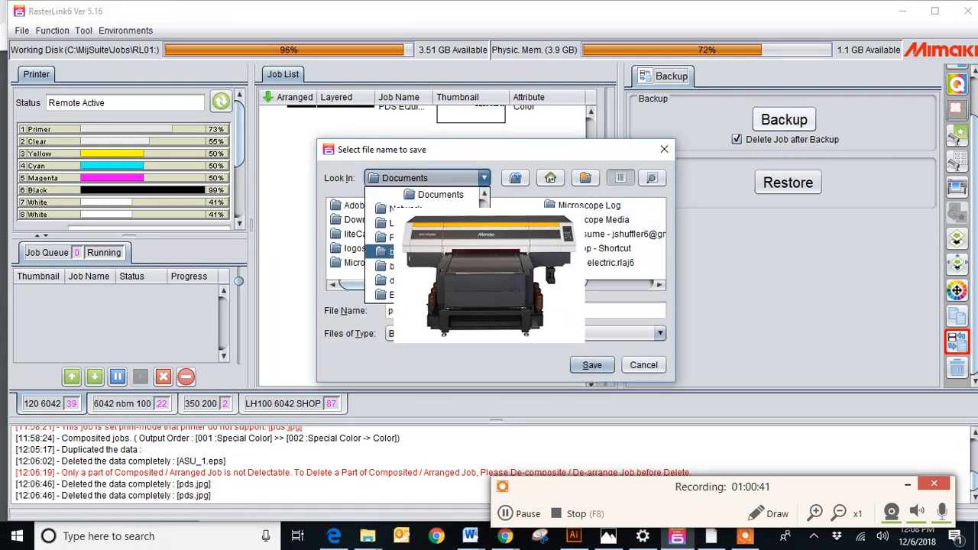
{"action": "scroll", "coordinate": [389, 245], "scroll_direction": "down", "scroll_amount": 5}
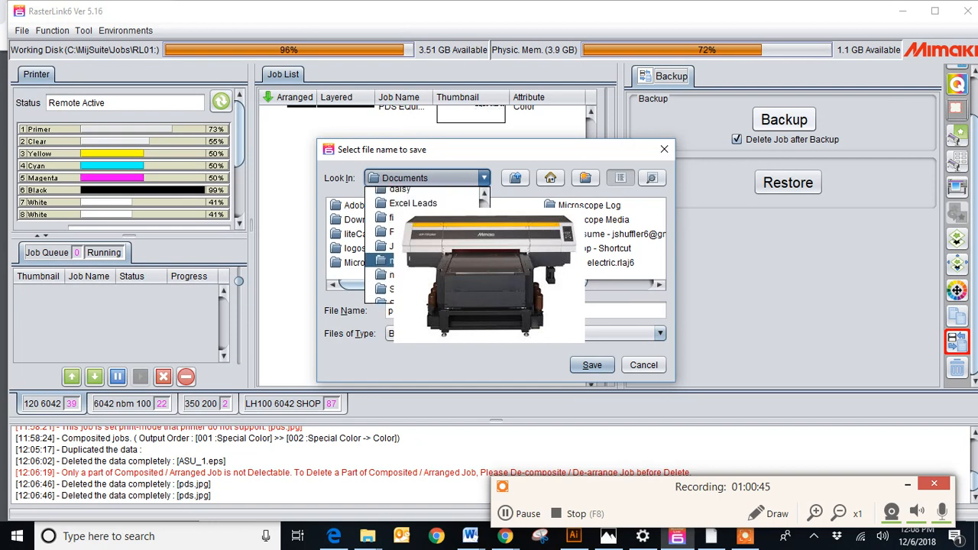
{"action": "left_click", "coordinate": [430, 261]}
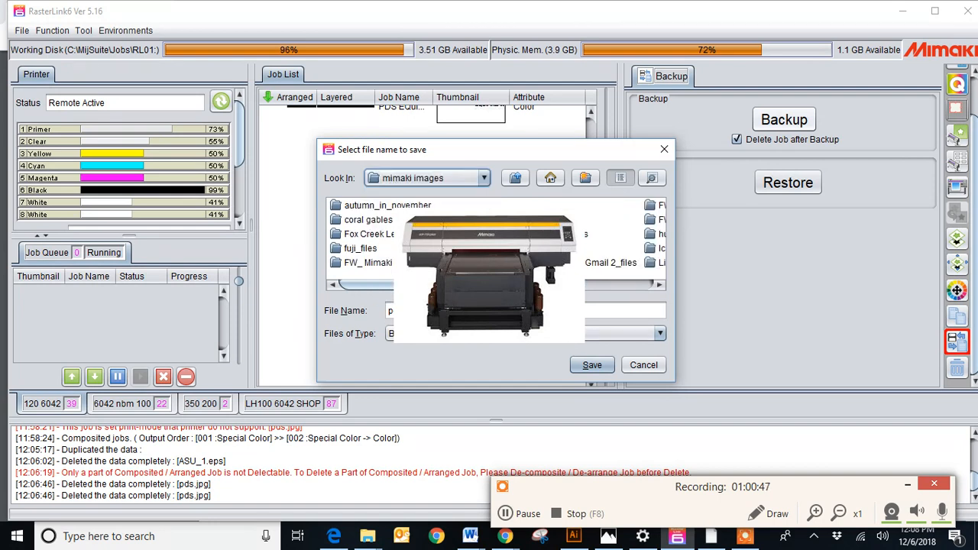
{"action": "left_click_drag", "start_coordinate": [436, 311], "coordinate": [377, 312]}
{"action": "type", "text": "T"}
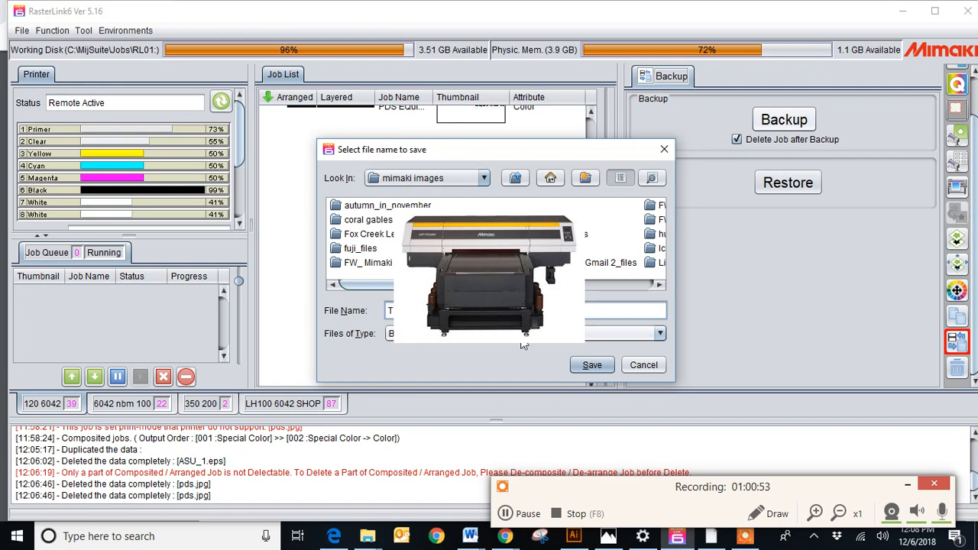
{"action": "left_click", "coordinate": [591, 365]}
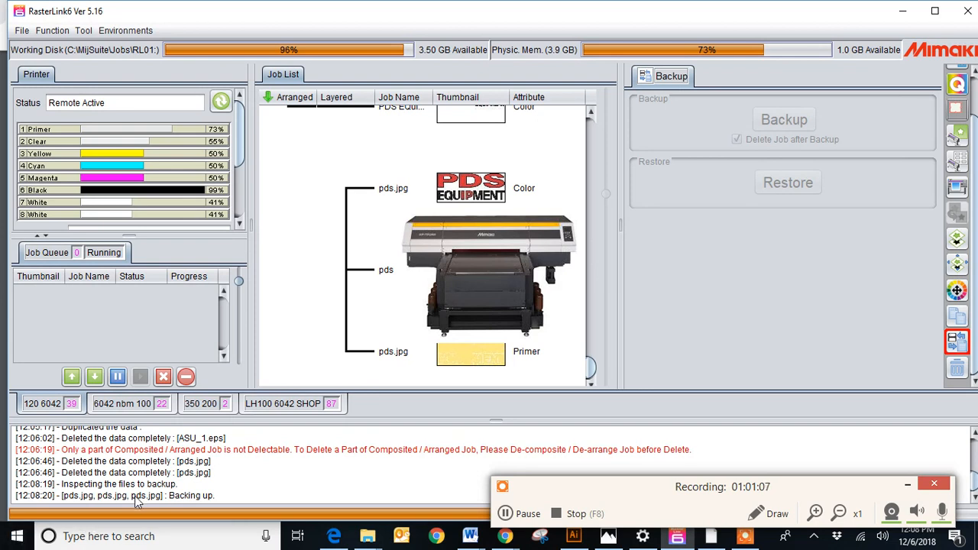
{"action": "left_click", "coordinate": [907, 485]}
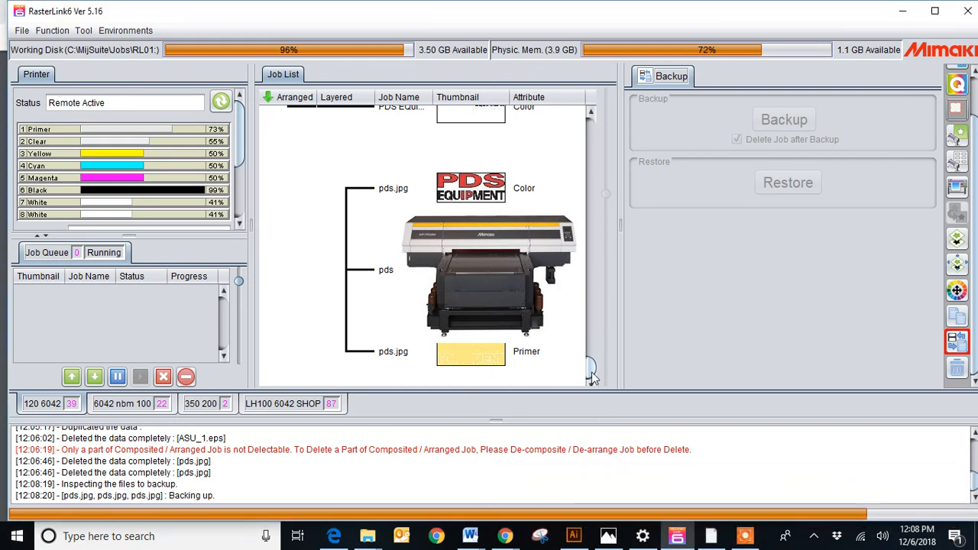
{"action": "mouse_move", "coordinate": [593, 376]}
{"action": "left_mouse_down"}
{"action": "mouse_move", "coordinate": [591, 339]}
{"action": "mouse_move", "coordinate": [591, 384]}
{"action": "left_mouse_up"}
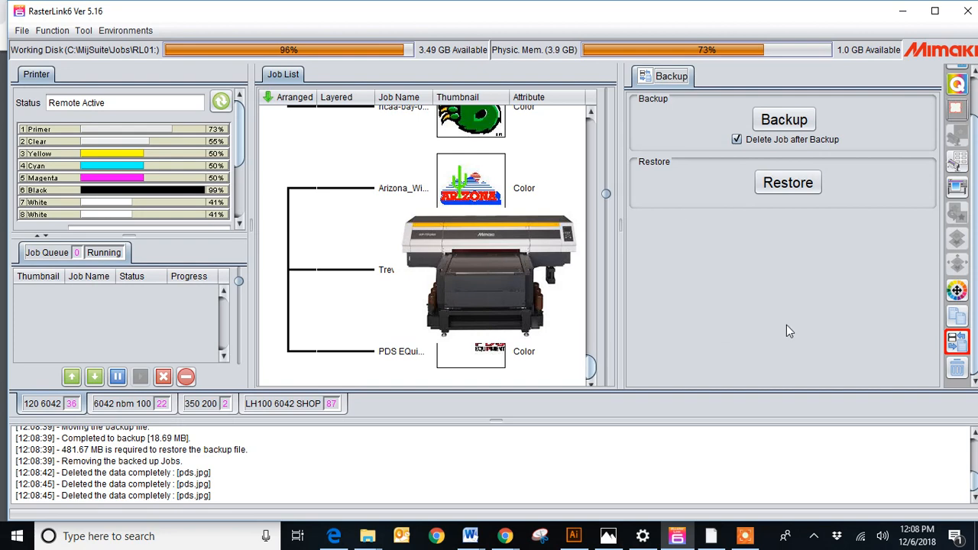
Step: Restore the pds.jpg composite from Test Mcdonald.rlaj6 in the mimaki images folder and show it in the job list
{"action": "left_click", "coordinate": [775, 189]}
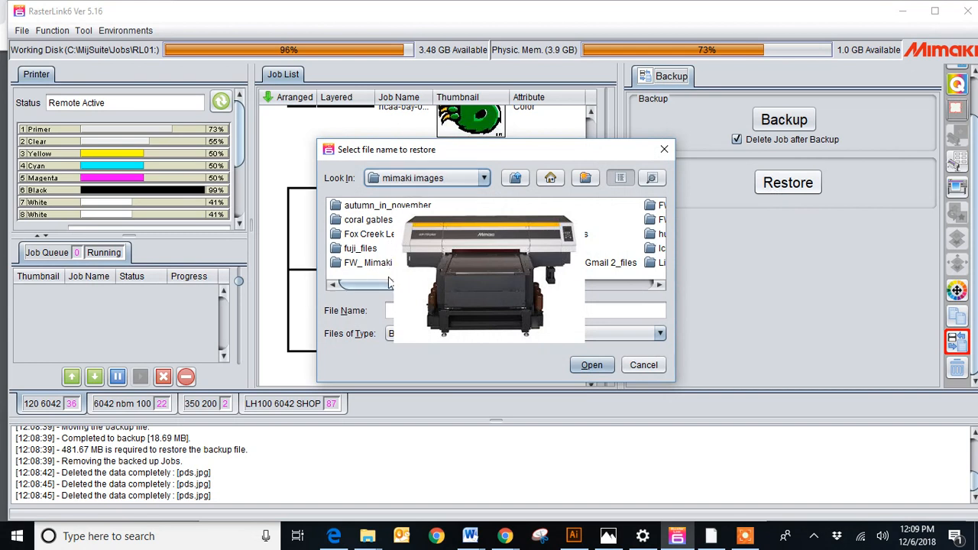
{"action": "left_click_drag", "start_coordinate": [389, 283], "coordinate": [579, 283]}
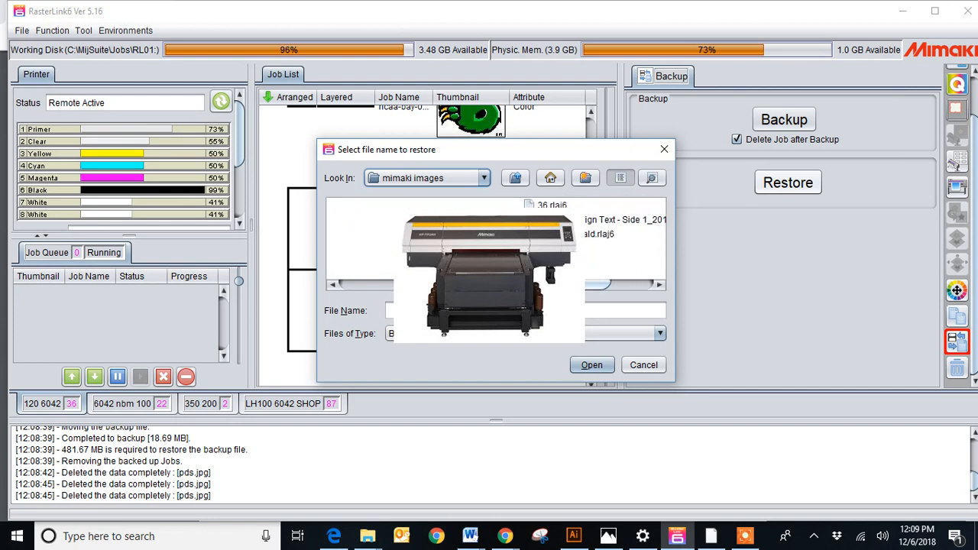
{"action": "left_click", "coordinate": [604, 235]}
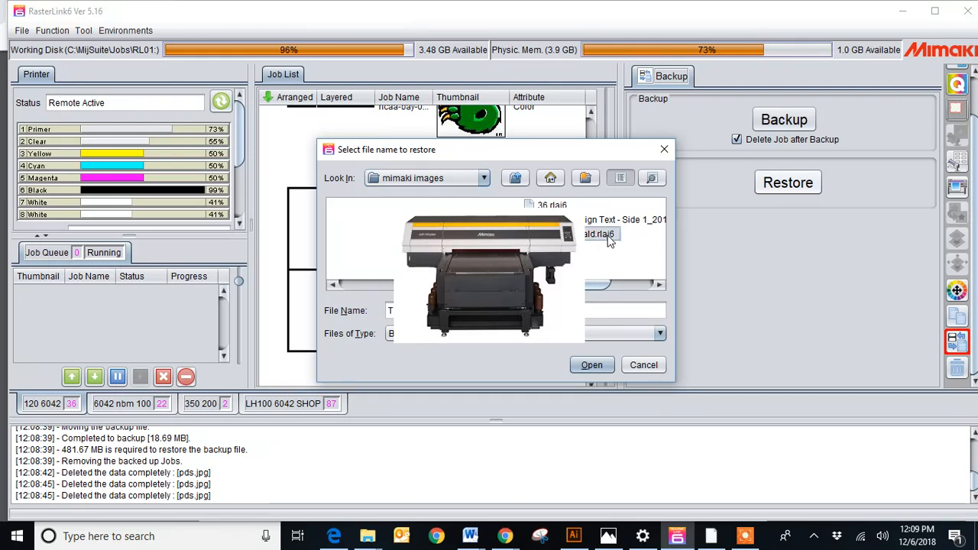
{"action": "left_click", "coordinate": [592, 365]}
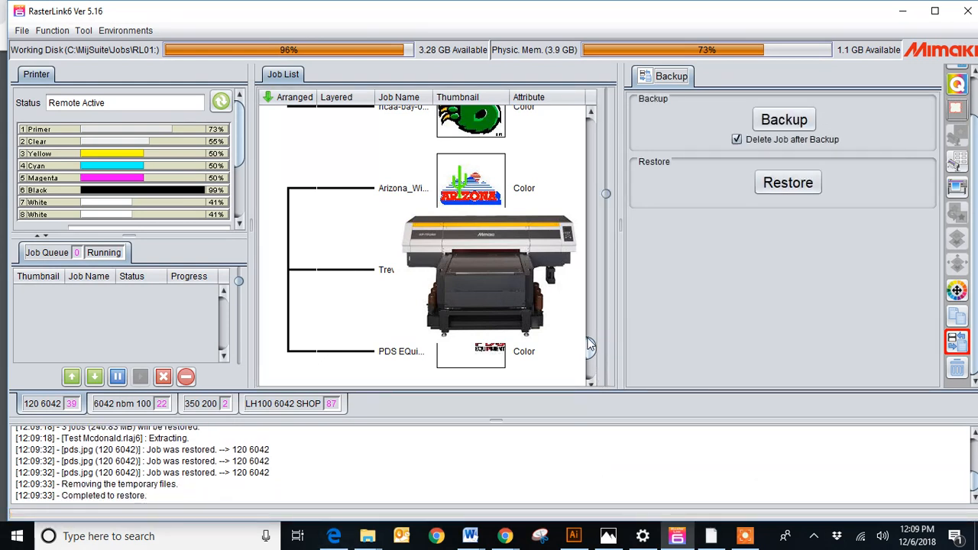
{"action": "left_click_drag", "start_coordinate": [588, 341], "coordinate": [588, 360]}
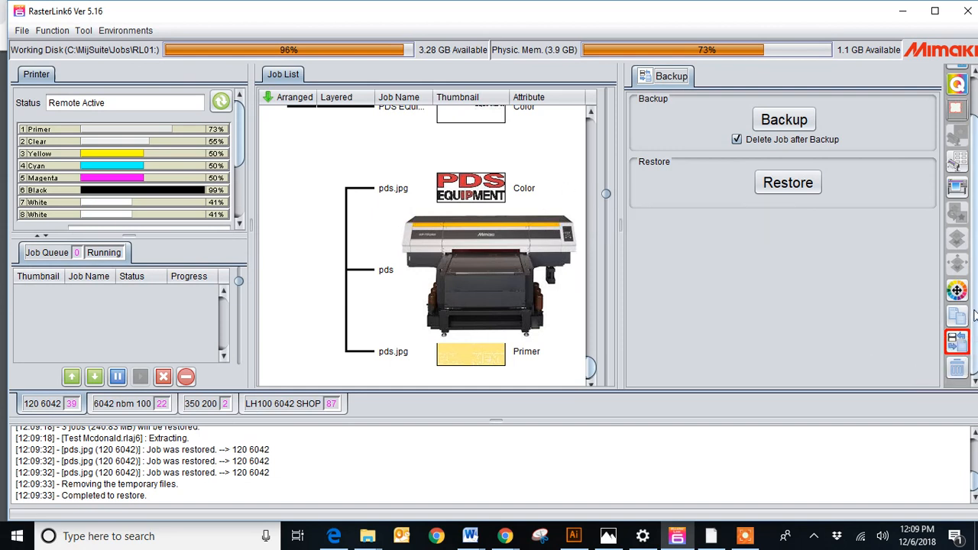
Step: Open the CMYK Color chart tool
{"action": "mouse_move", "coordinate": [973, 310]}
{"action": "left_mouse_down"}
{"action": "mouse_move", "coordinate": [972, 272]}
{"action": "mouse_move", "coordinate": [974, 298]}
{"action": "left_mouse_up"}
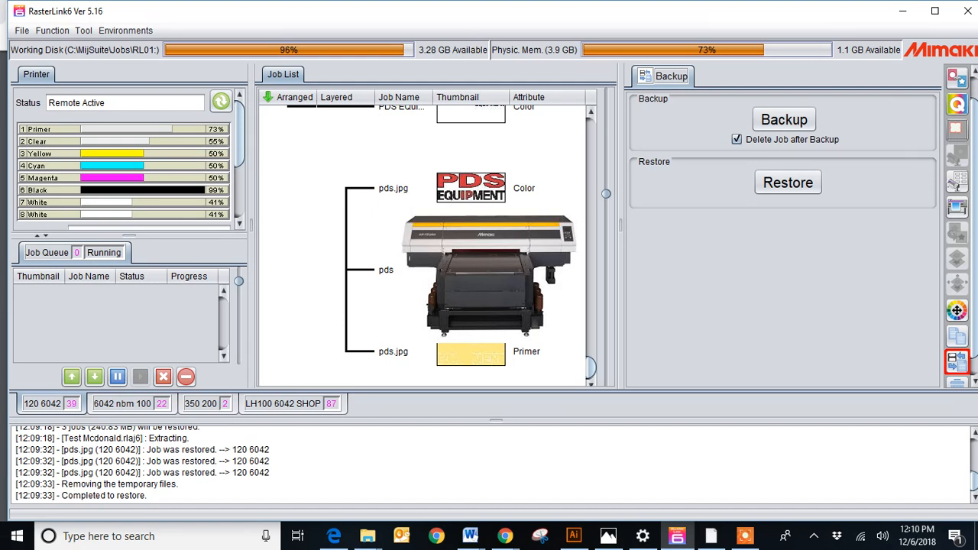
{"action": "left_click", "coordinate": [88, 34]}
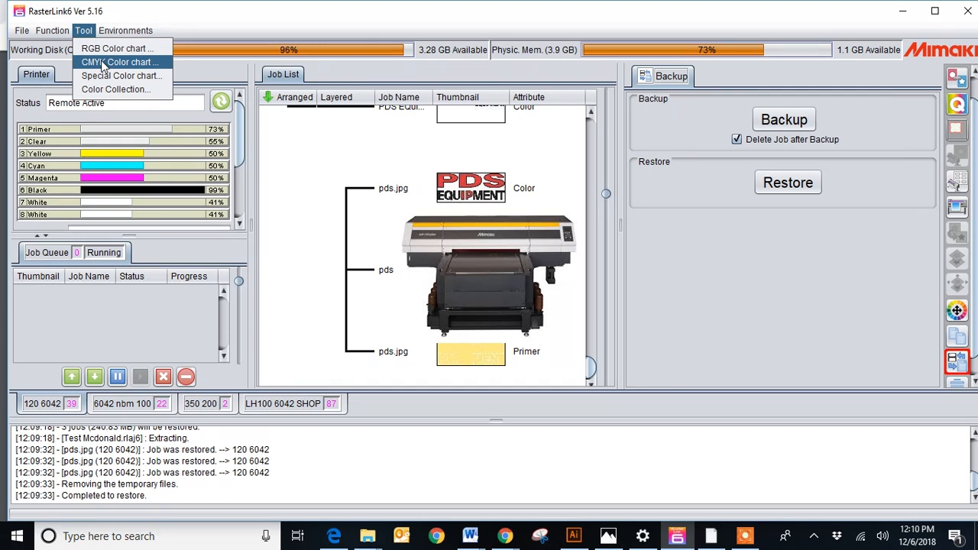
{"action": "left_click", "coordinate": [102, 64]}
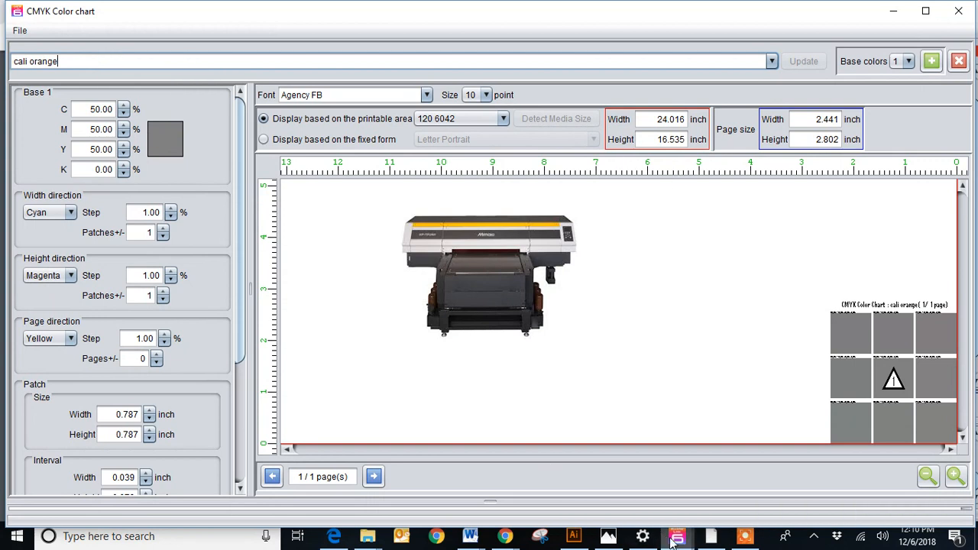
{"action": "mouse_move", "coordinate": [675, 539]}
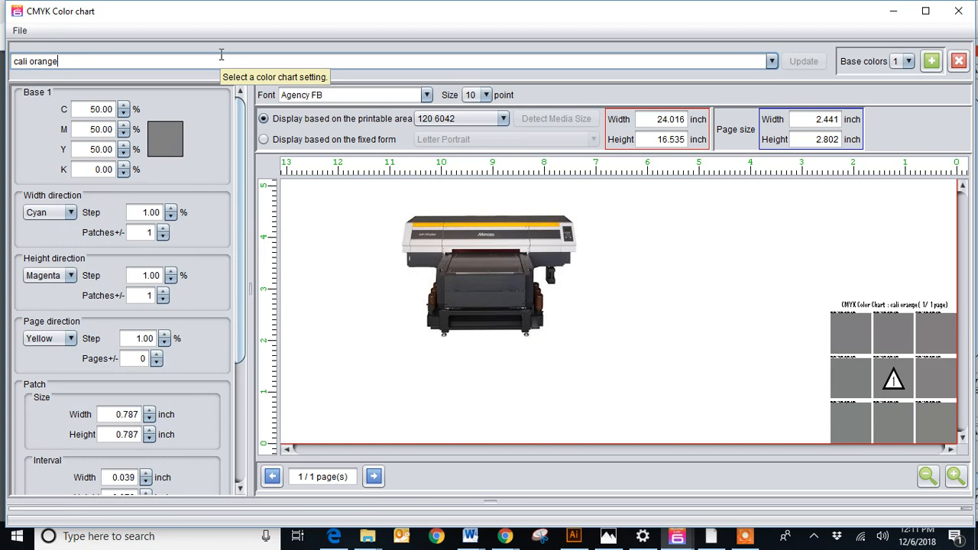
Step: Rename the cali orange color chart setting entry as John Deere green test
{"action": "key", "text": "BackSpace"}
{"action": "key", "text": "BackSpace"}
{"action": "key", "text": "BackSpace"}
{"action": "key", "text": "BackSpace"}
{"action": "key", "text": "BackSpace"}
{"action": "key", "text": "BackSpace"}
{"action": "key", "text": "BackSpace"}
{"action": "key", "text": "BackSpace"}
{"action": "key", "text": "BackSpace"}
{"action": "key", "text": "BackSpace"}
{"action": "type", "text": "John Deer green test"}
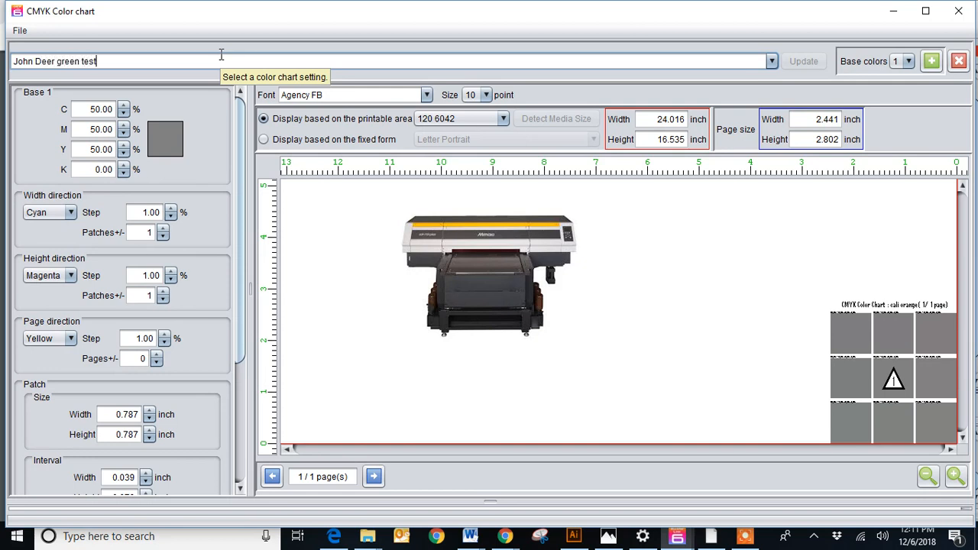
{"action": "left_click", "coordinate": [55, 61]}
{"action": "type", "text": "e"}
Step: Add the John Deere green test chart setting, overwrite it once more, and check the list of saved settings
{"action": "left_click", "coordinate": [933, 62]}
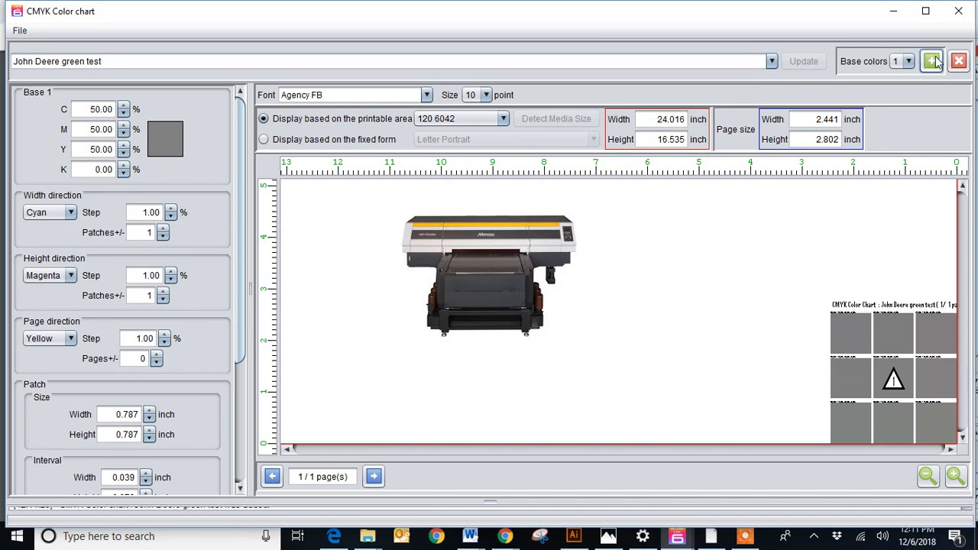
{"action": "left_click", "coordinate": [936, 62]}
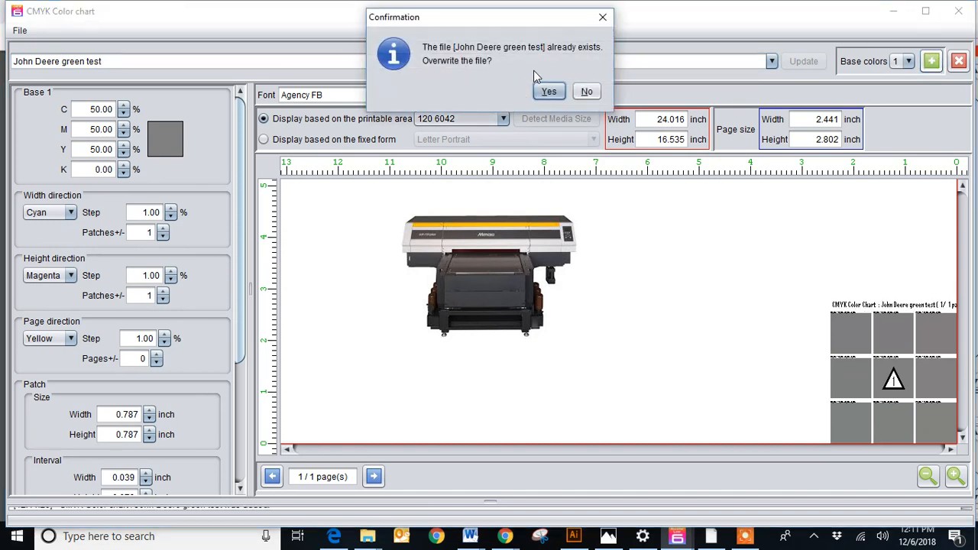
{"action": "left_click", "coordinate": [546, 93]}
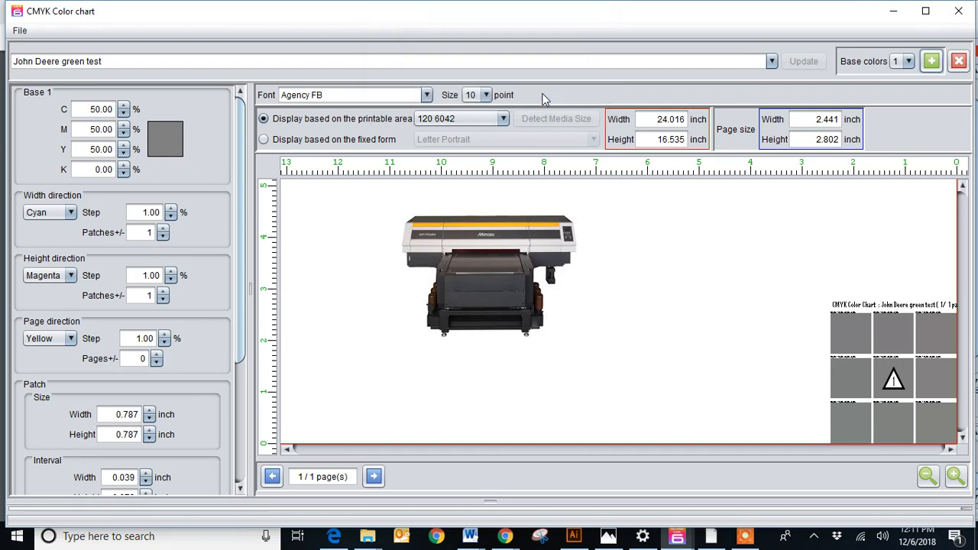
{"action": "left_click", "coordinate": [771, 61]}
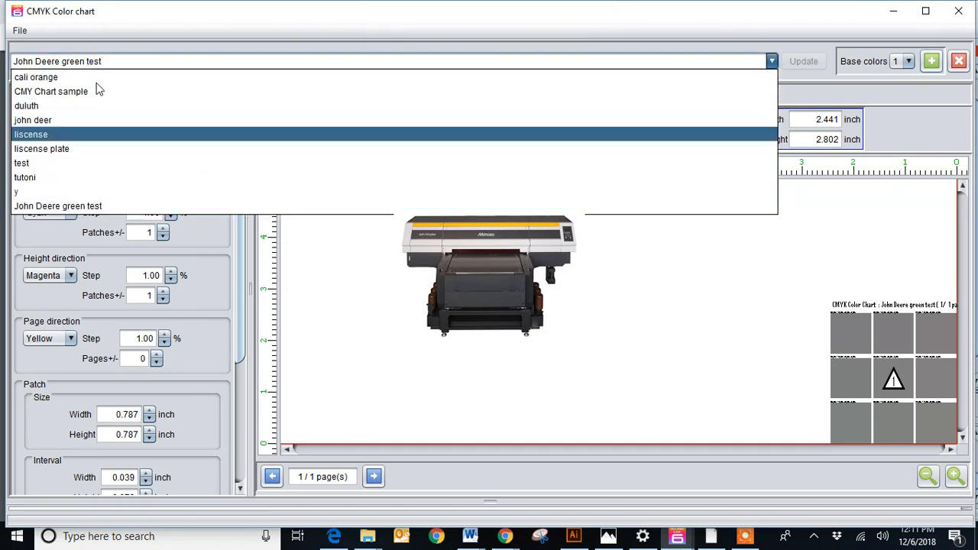
{"action": "left_click", "coordinate": [776, 59]}
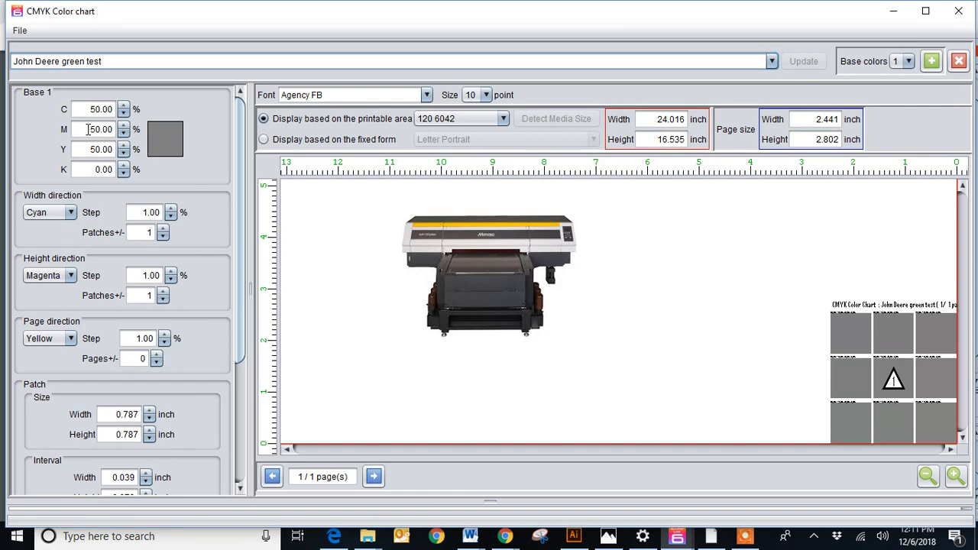
Step: Set the first base color's magenta to 0% and its cyan to 60%
{"action": "left_click", "coordinate": [88, 129]}
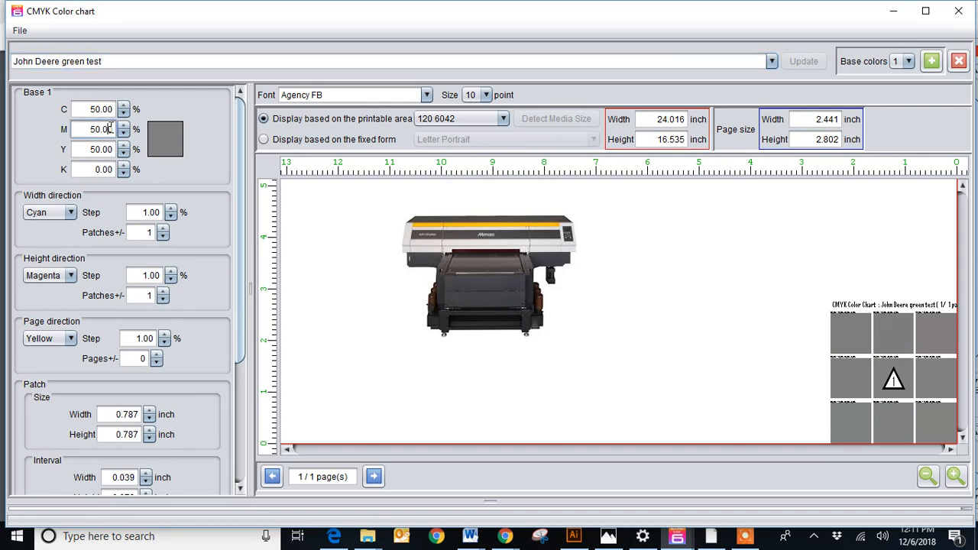
{"action": "double_click", "coordinate": [112, 129]}
{"action": "type", "text": "0"}
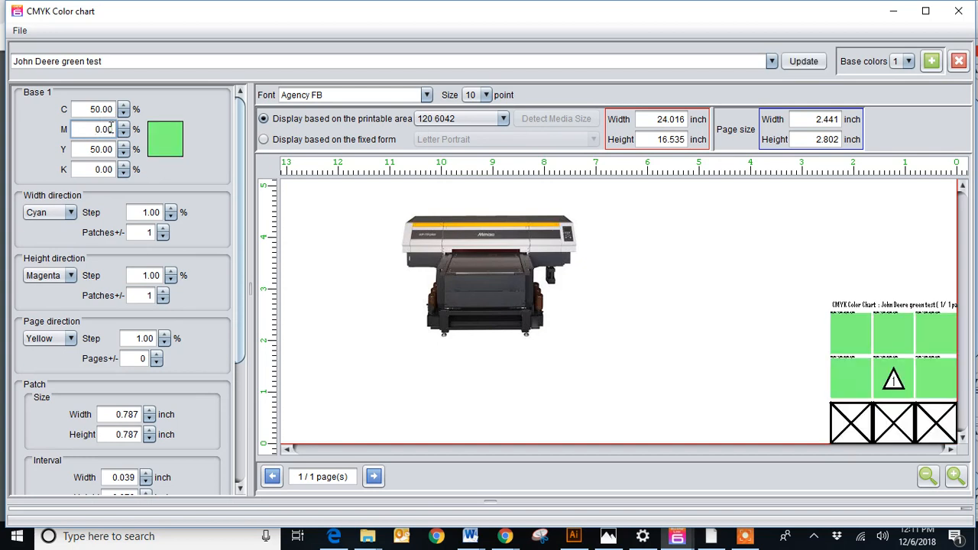
{"action": "left_click", "coordinate": [124, 105]}
{"action": "left_click", "coordinate": [124, 106]}
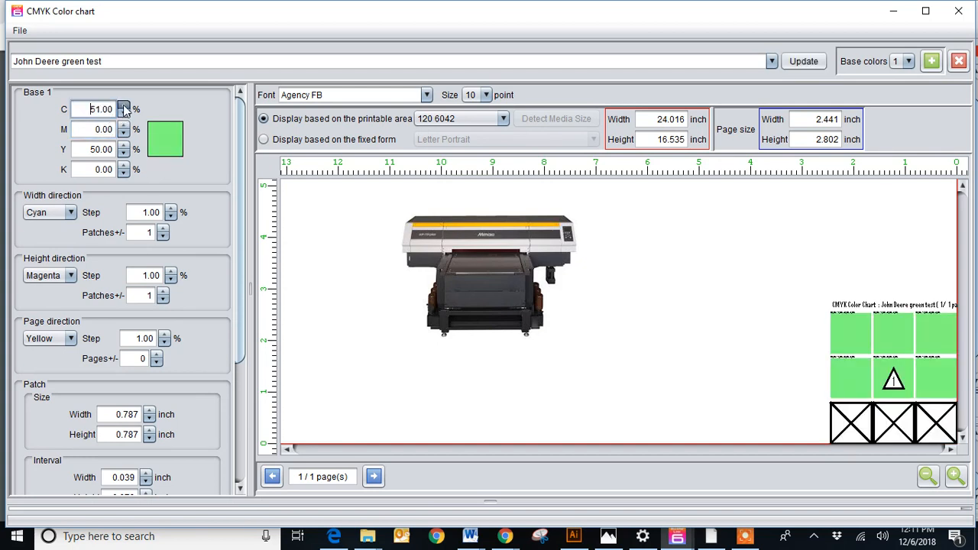
{"action": "double_click", "coordinate": [112, 108]}
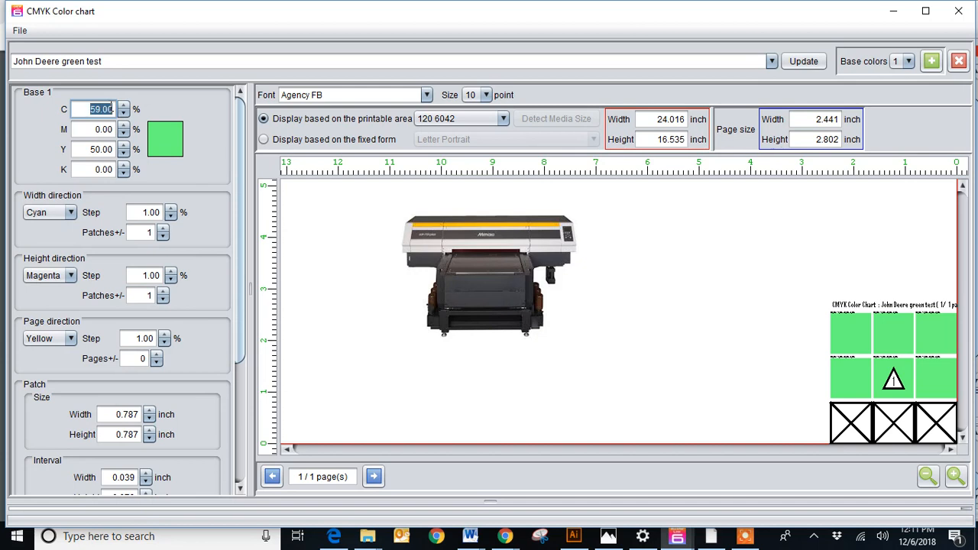
{"action": "key", "text": "BackSpace"}
{"action": "type", "text": "60"}
{"action": "key", "text": "Return"}
Step: Adjust the first base color to 82% yellow and 65% cyan for a stronger green
{"action": "left_click", "coordinate": [115, 150]}
{"action": "double_click", "coordinate": [115, 150]}
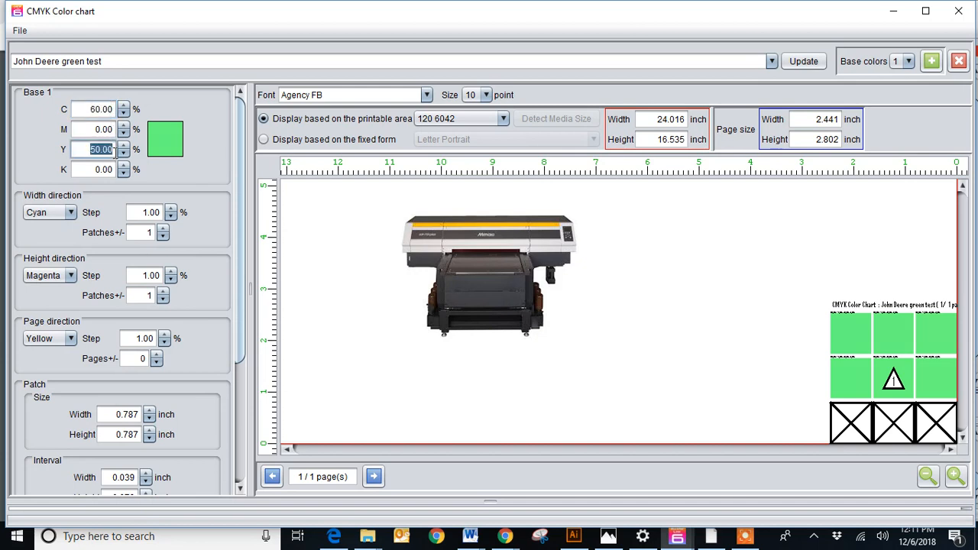
{"action": "key", "text": "BackSpace"}
{"action": "type", "text": "70"}
{"action": "key", "text": "Return"}
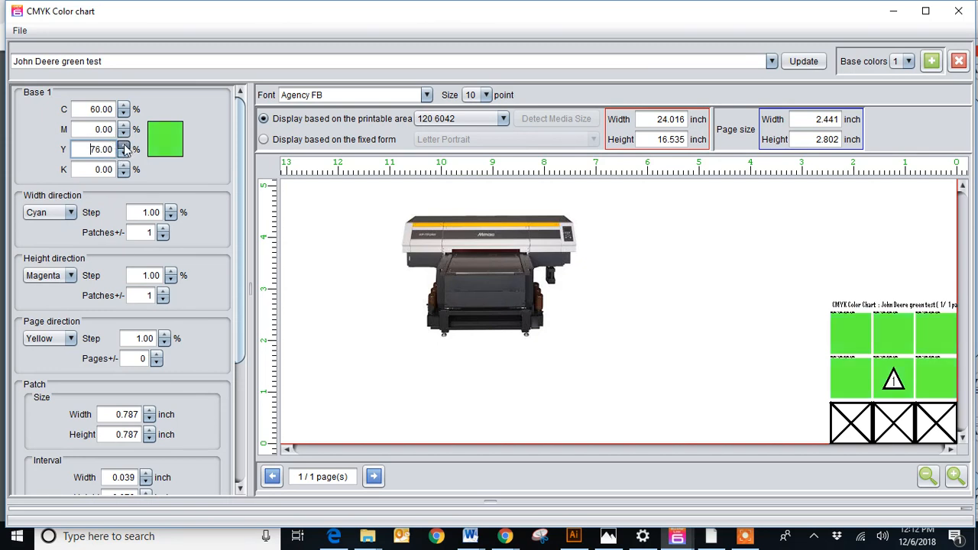
{"action": "left_click", "coordinate": [124, 145]}
{"action": "left_click", "coordinate": [124, 107]}
{"action": "left_click", "coordinate": [124, 107]}
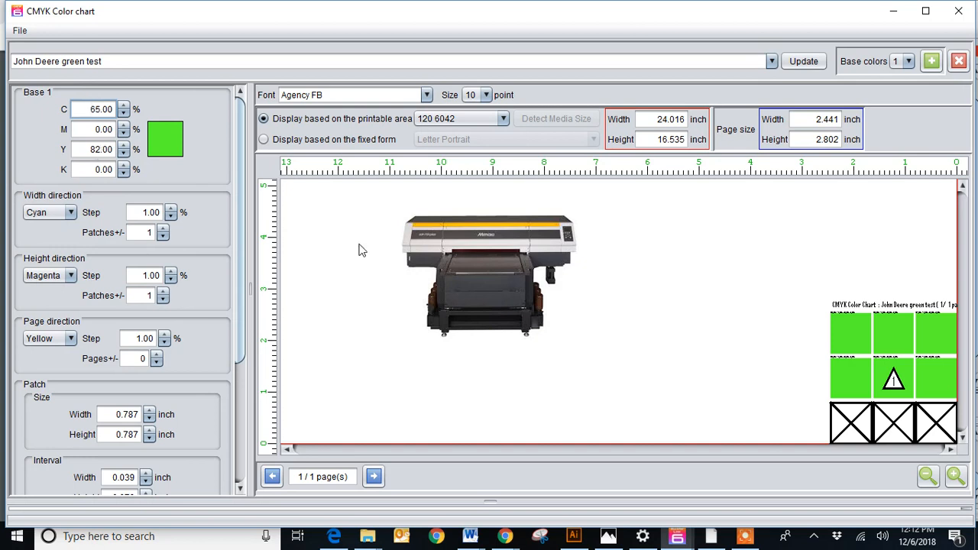
Step: Change the ink varied in the chart's height direction to Yellow
{"action": "left_click", "coordinate": [51, 277]}
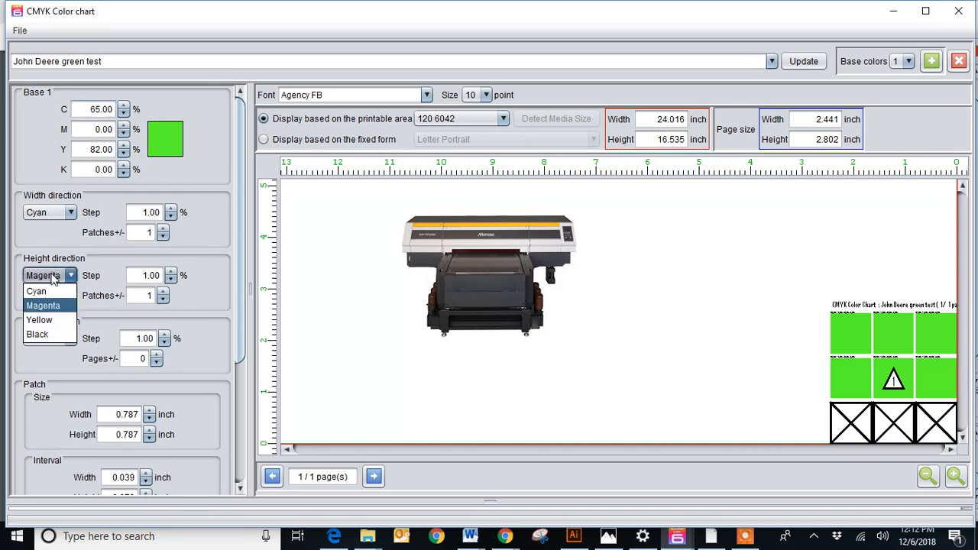
{"action": "left_click", "coordinate": [41, 320]}
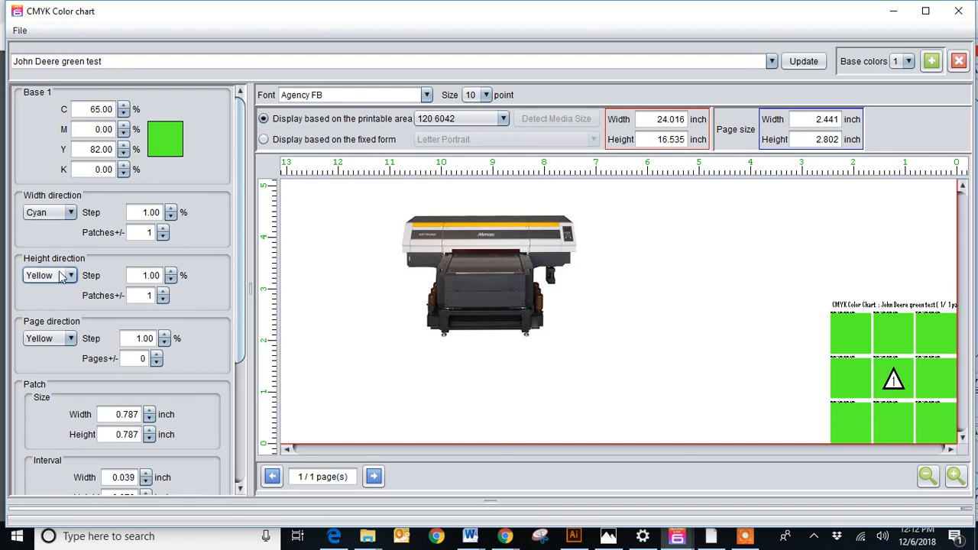
Step: Examine the chart patches and their printed CMYK labels up close, and return to the view of the whole printable area
{"action": "left_click", "coordinate": [955, 476]}
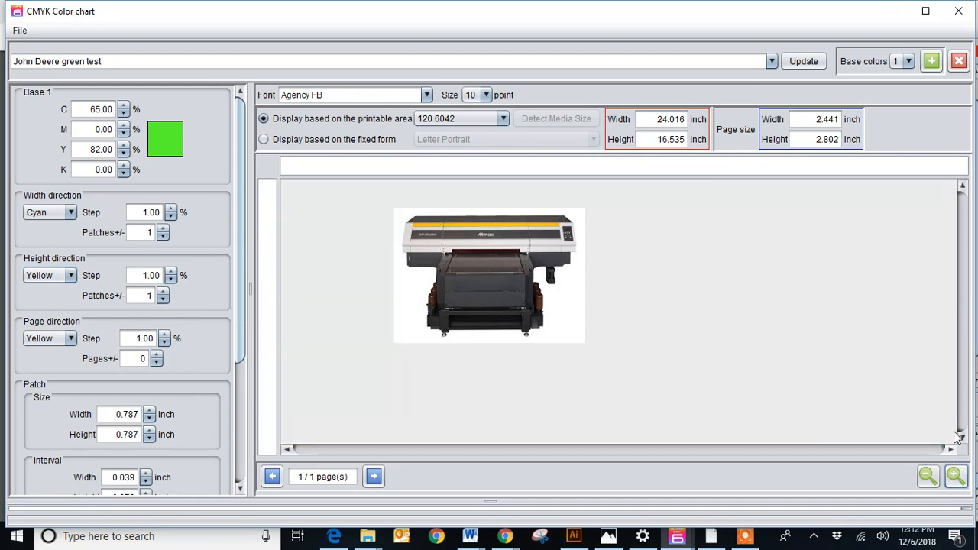
{"action": "left_click", "coordinate": [923, 480]}
{"action": "left_click", "coordinate": [955, 477]}
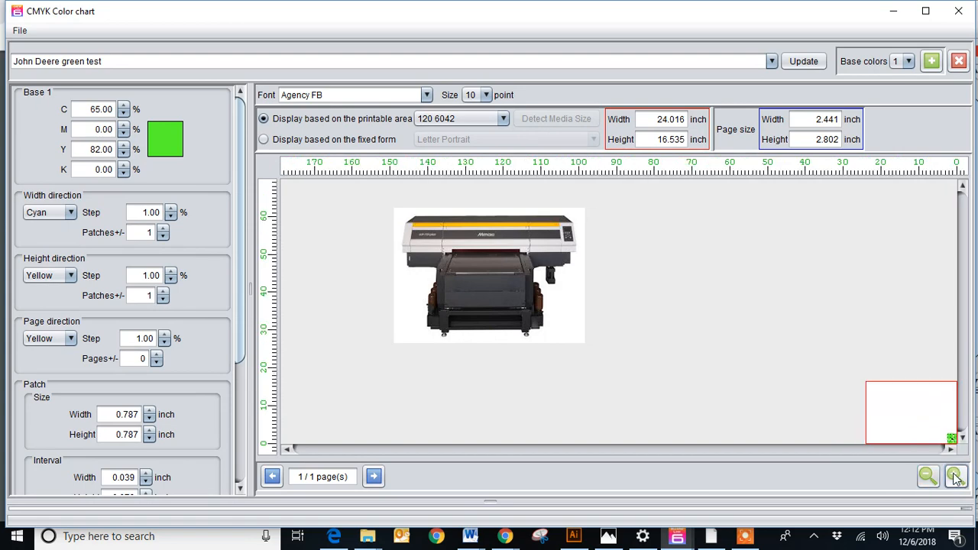
{"action": "left_click", "coordinate": [955, 477]}
{"action": "left_click", "coordinate": [955, 476]}
{"action": "left_click", "coordinate": [955, 476]}
{"action": "left_click", "coordinate": [955, 476]}
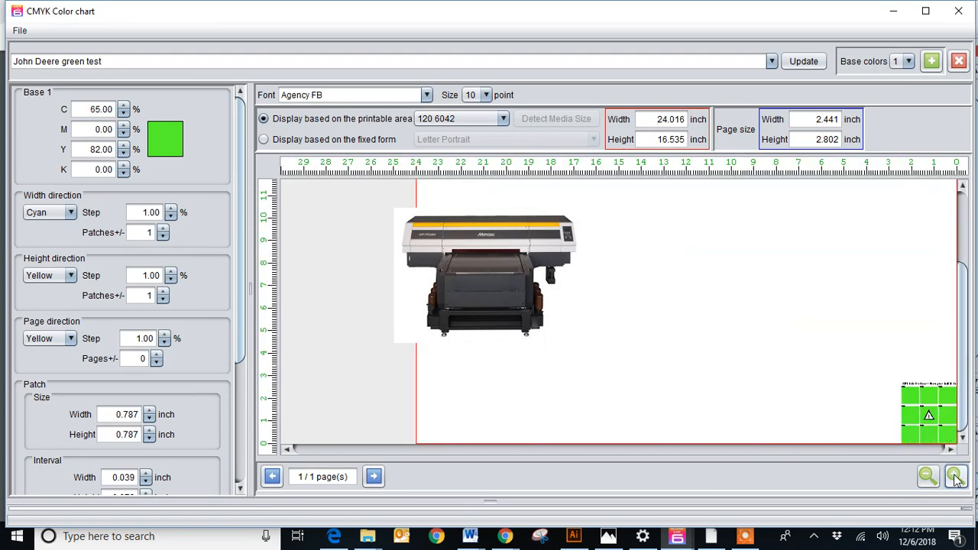
{"action": "left_click", "coordinate": [955, 477]}
{"action": "left_click", "coordinate": [955, 477]}
{"action": "left_click", "coordinate": [955, 477]}
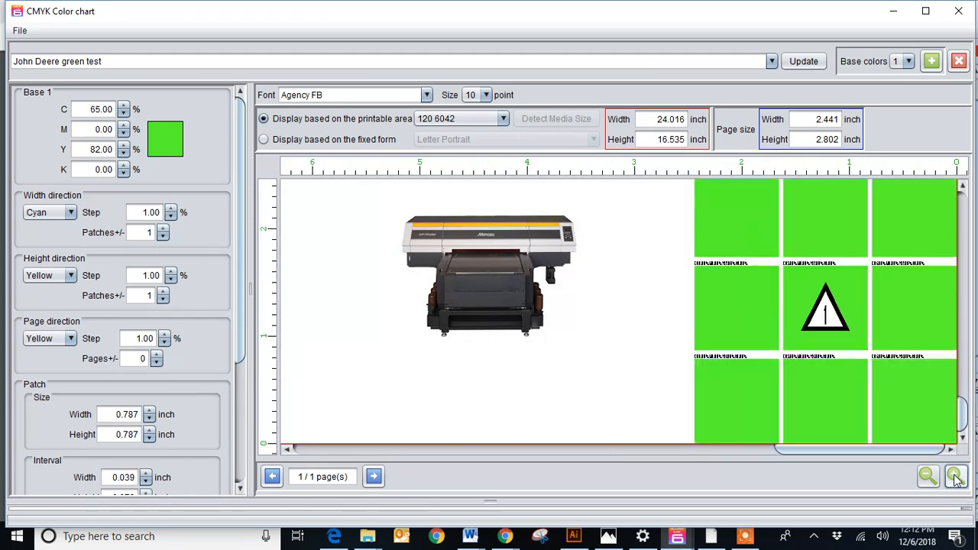
{"action": "left_click", "coordinate": [955, 477]}
{"action": "left_click", "coordinate": [955, 477]}
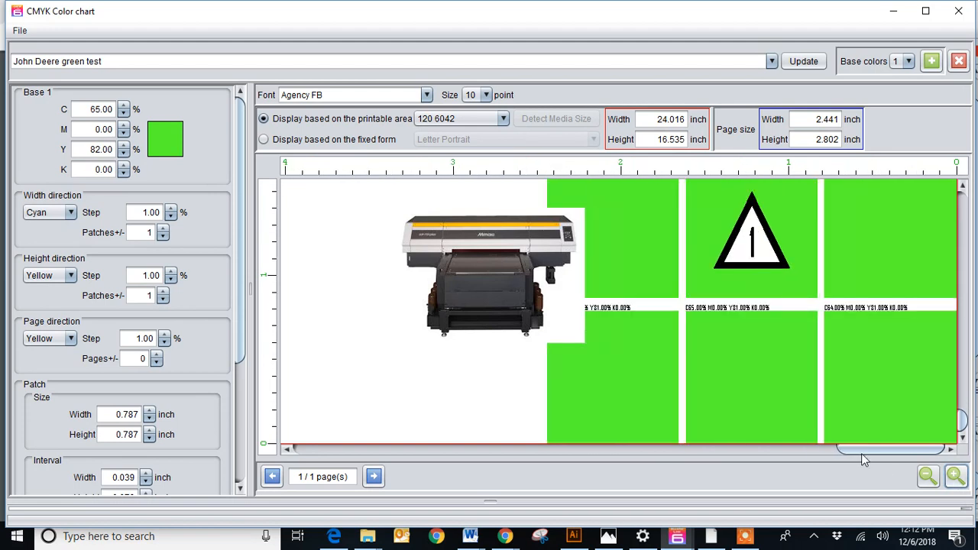
{"action": "mouse_move", "coordinate": [861, 452]}
{"action": "left_mouse_down"}
{"action": "mouse_move", "coordinate": [837, 451]}
{"action": "mouse_move", "coordinate": [853, 442]}
{"action": "left_mouse_up"}
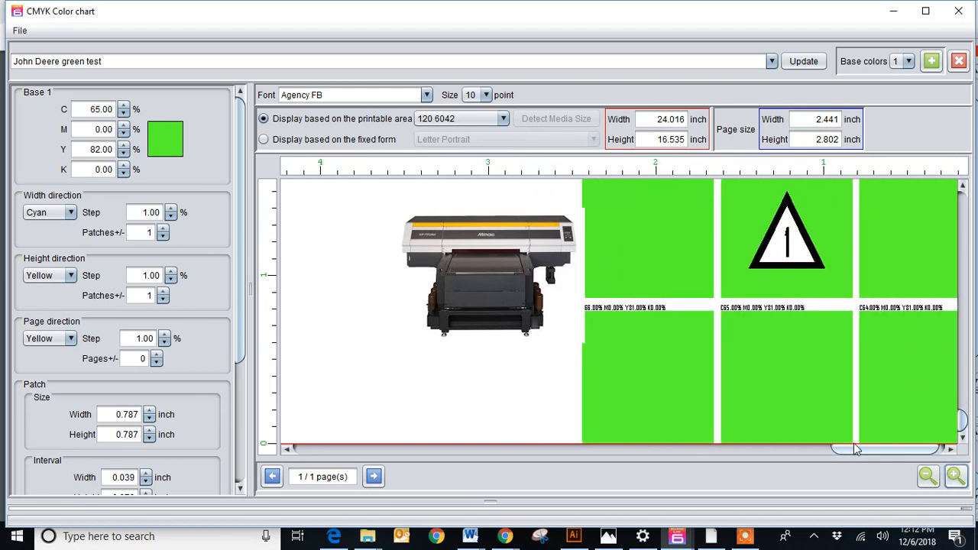
{"action": "left_click", "coordinate": [955, 477]}
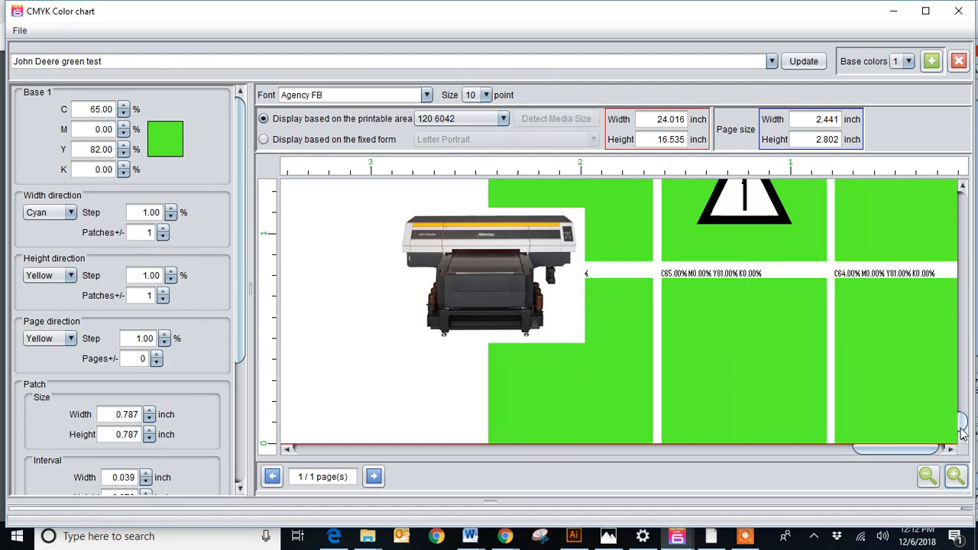
{"action": "left_click_drag", "start_coordinate": [963, 431], "coordinate": [962, 422]}
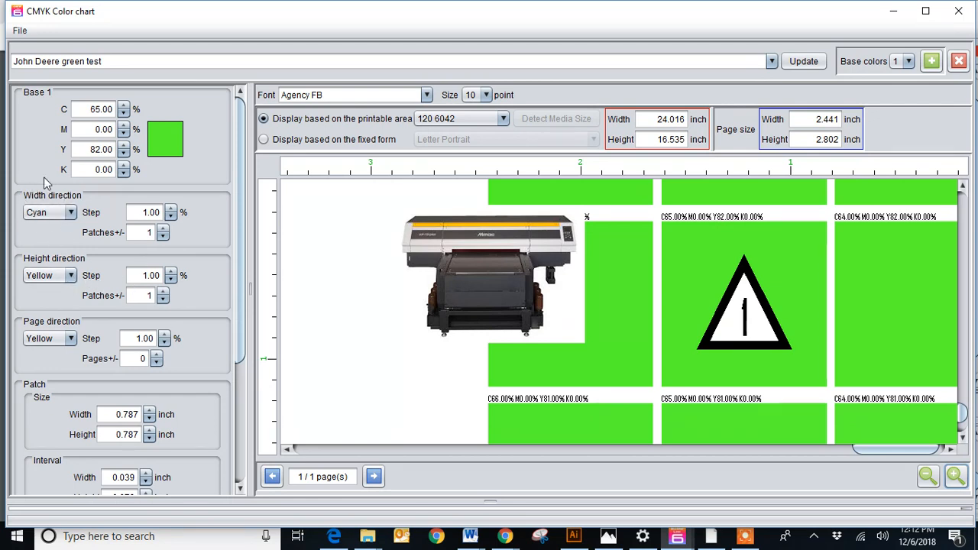
{"action": "left_click", "coordinate": [928, 475]}
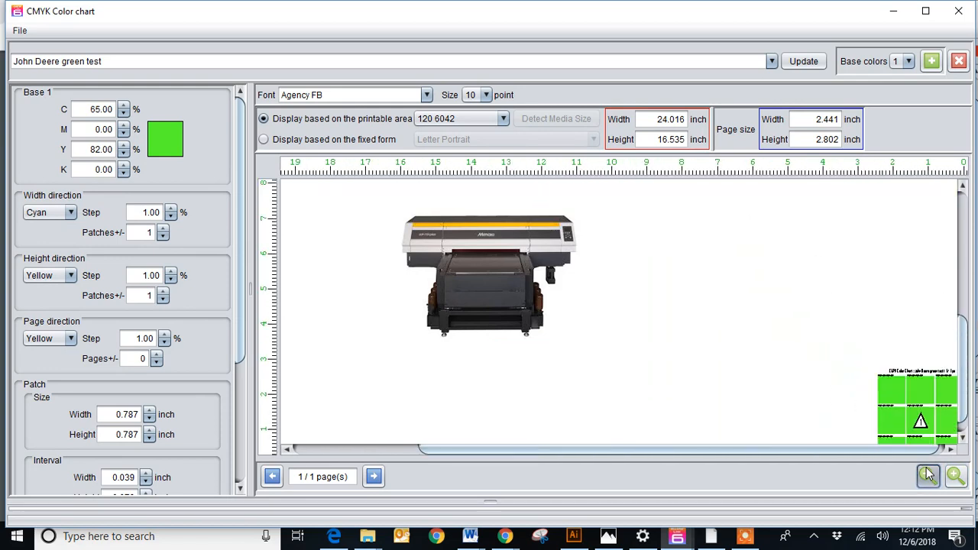
{"action": "left_click", "coordinate": [927, 475]}
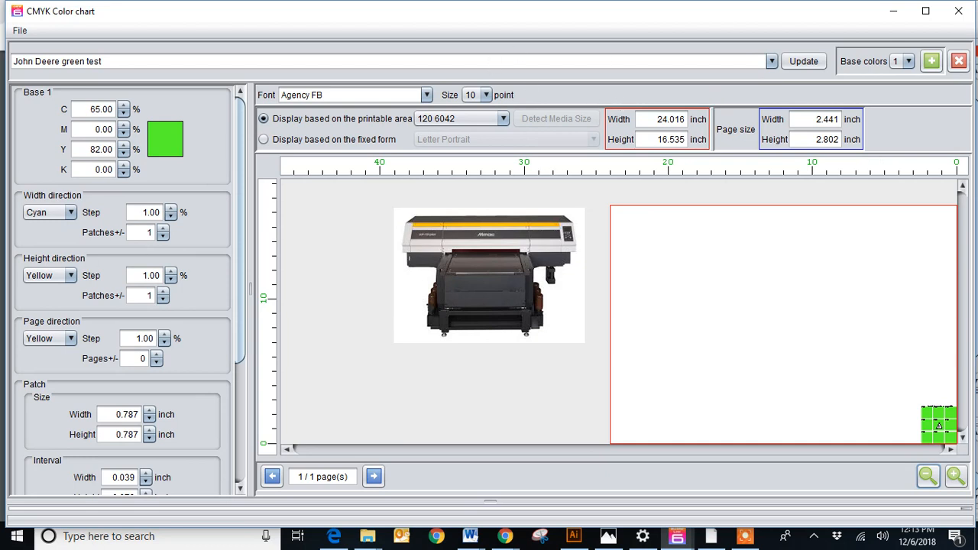
Step: Review the ink choices for both chart directions, keeping Cyan for the width and Yellow for the height
{"action": "left_click", "coordinate": [46, 215]}
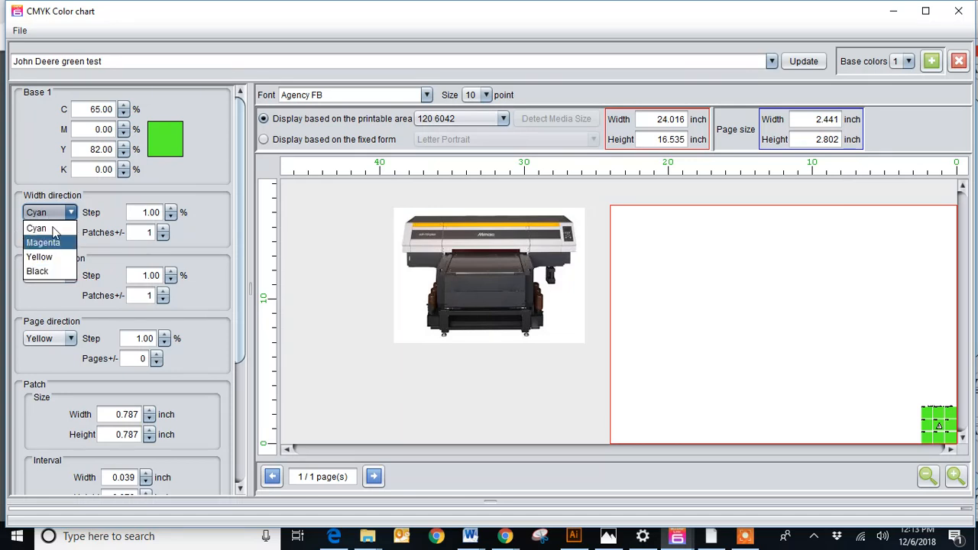
{"action": "left_click", "coordinate": [70, 214]}
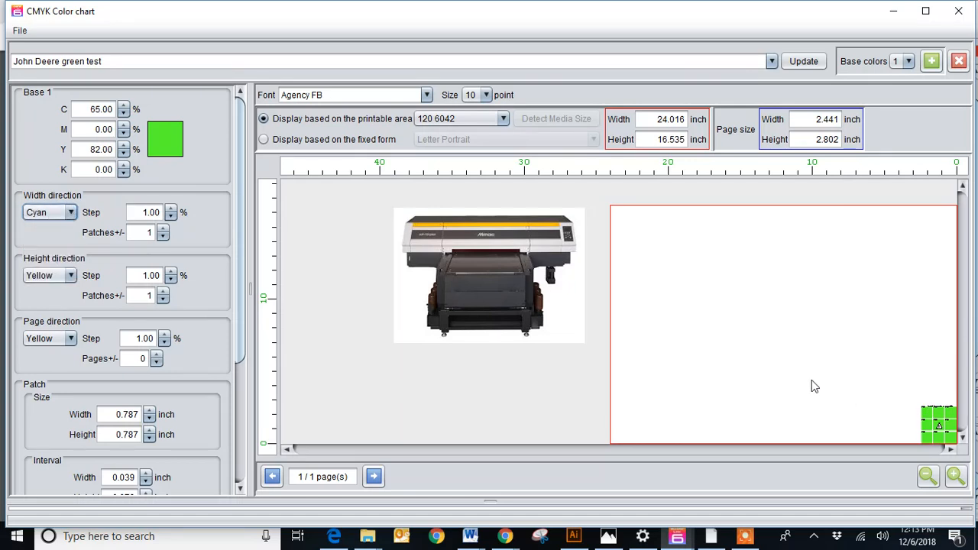
{"action": "left_click", "coordinate": [40, 276]}
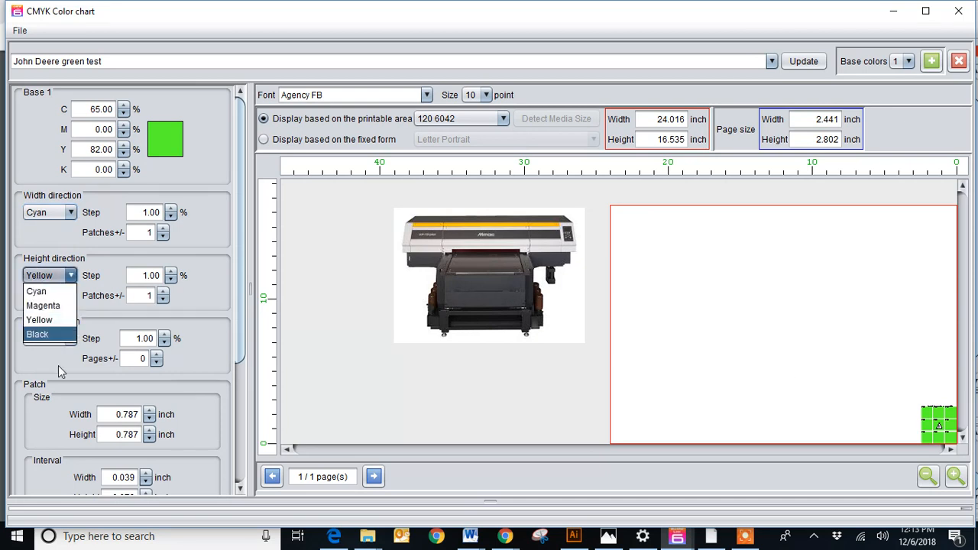
{"action": "left_click", "coordinate": [45, 320]}
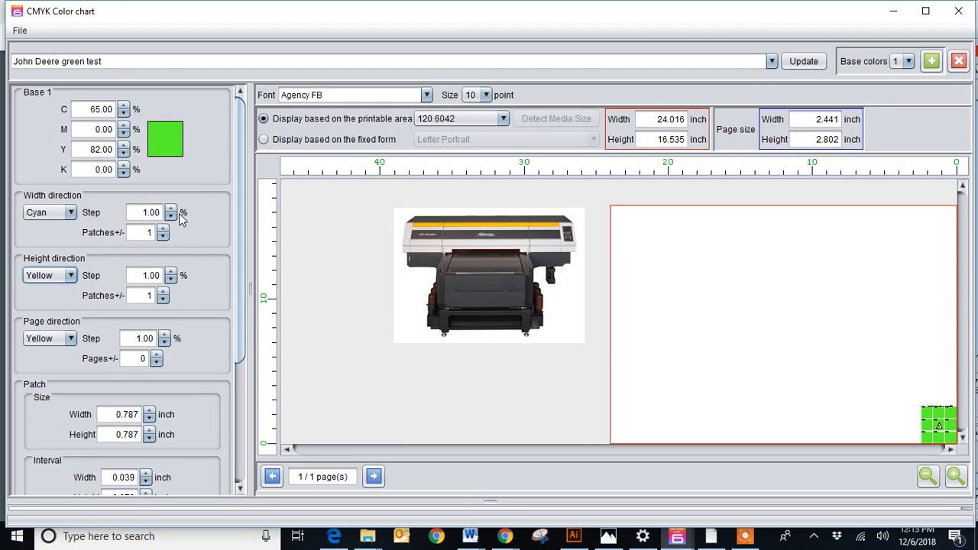
Step: Set the number of cyan patches in the width direction to 14 on each side of the base color
{"action": "left_click", "coordinate": [168, 230]}
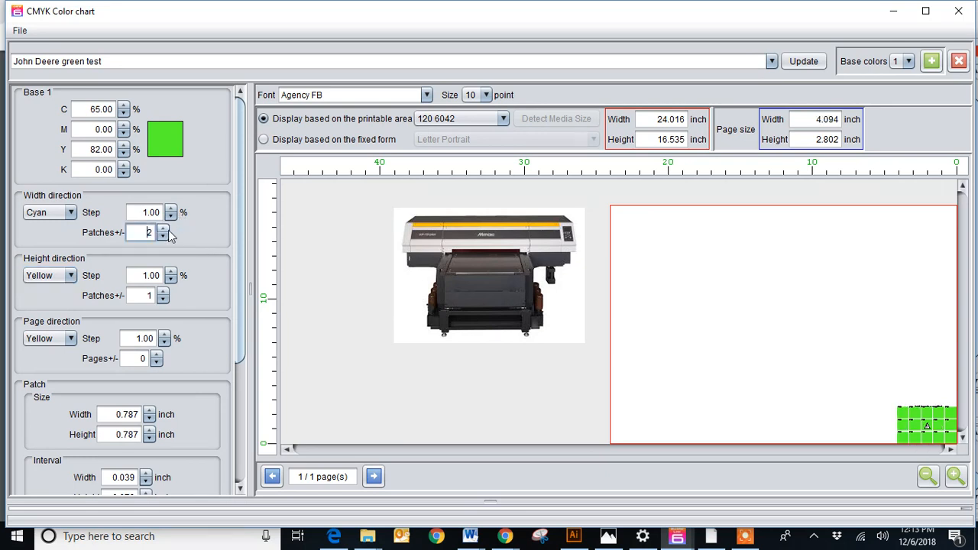
{"action": "left_click", "coordinate": [165, 236]}
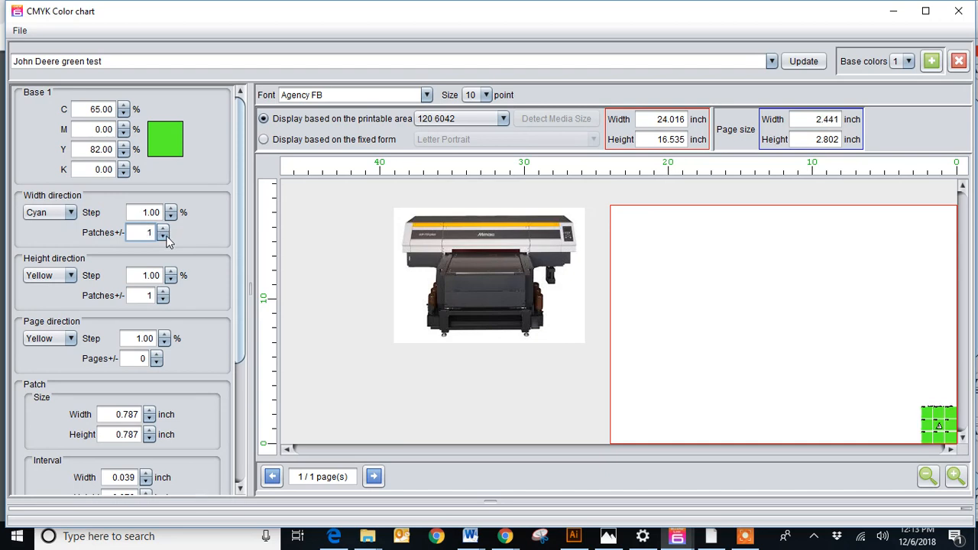
{"action": "left_click", "coordinate": [162, 230]}
{"action": "left_click", "coordinate": [162, 230]}
{"action": "left_click", "coordinate": [162, 230]}
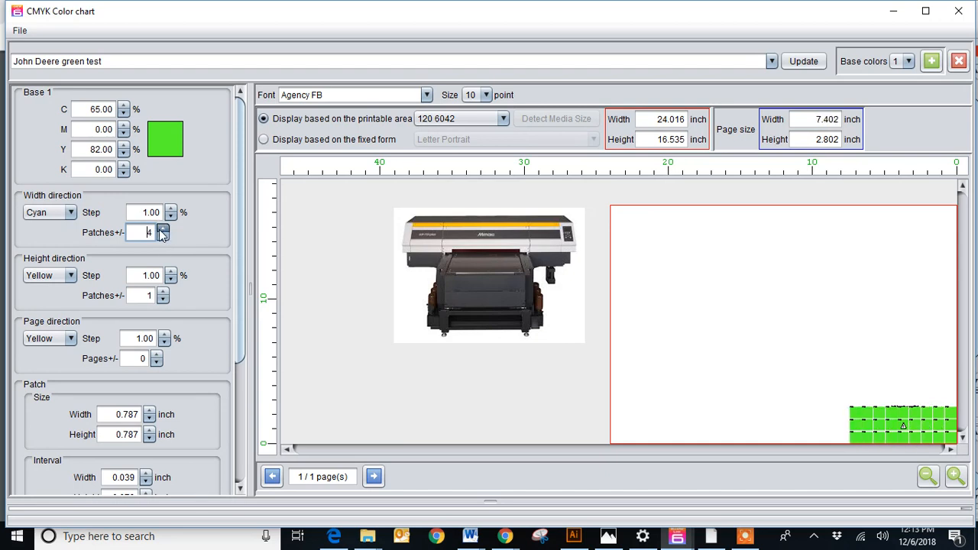
{"action": "left_click", "coordinate": [162, 230]}
{"action": "left_click", "coordinate": [162, 230]}
{"action": "left_click", "coordinate": [162, 230]}
{"action": "left_click", "coordinate": [162, 230]}
{"action": "left_click", "coordinate": [162, 230]}
{"action": "left_click", "coordinate": [162, 230]}
{"action": "left_click", "coordinate": [162, 230]}
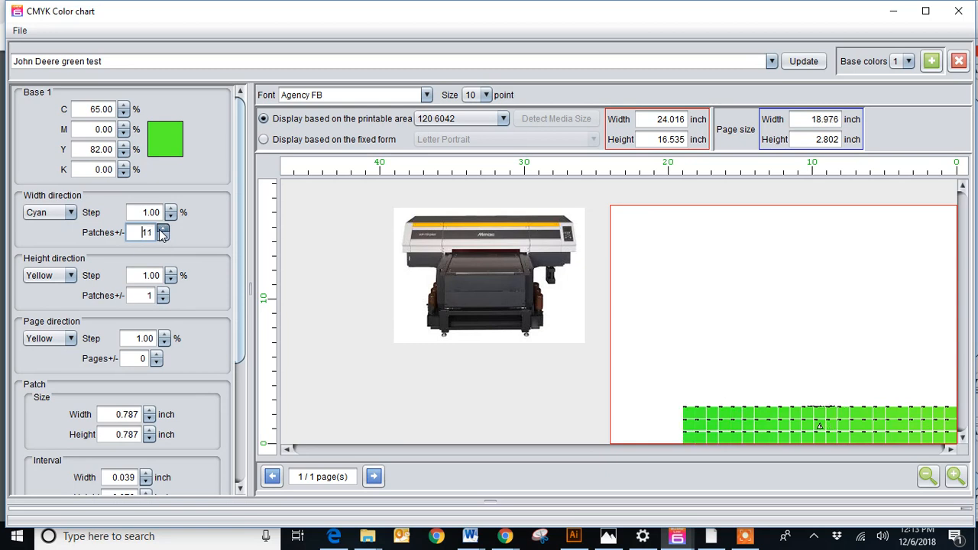
{"action": "left_click", "coordinate": [162, 229]}
{"action": "left_click", "coordinate": [162, 229]}
{"action": "left_click", "coordinate": [162, 230]}
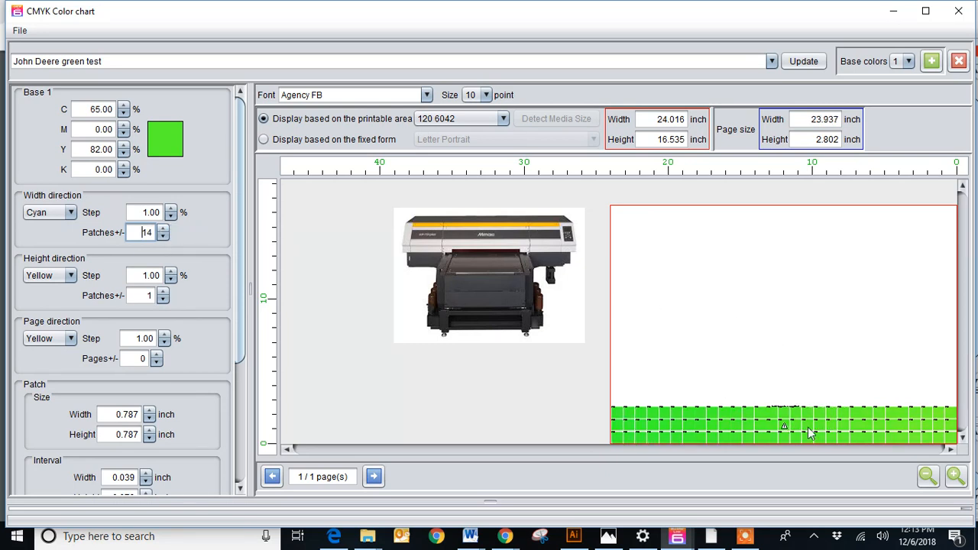
Step: Try other cyan step values in the width direction, such as 2%, and restore the step to 1%
{"action": "left_click", "coordinate": [174, 207]}
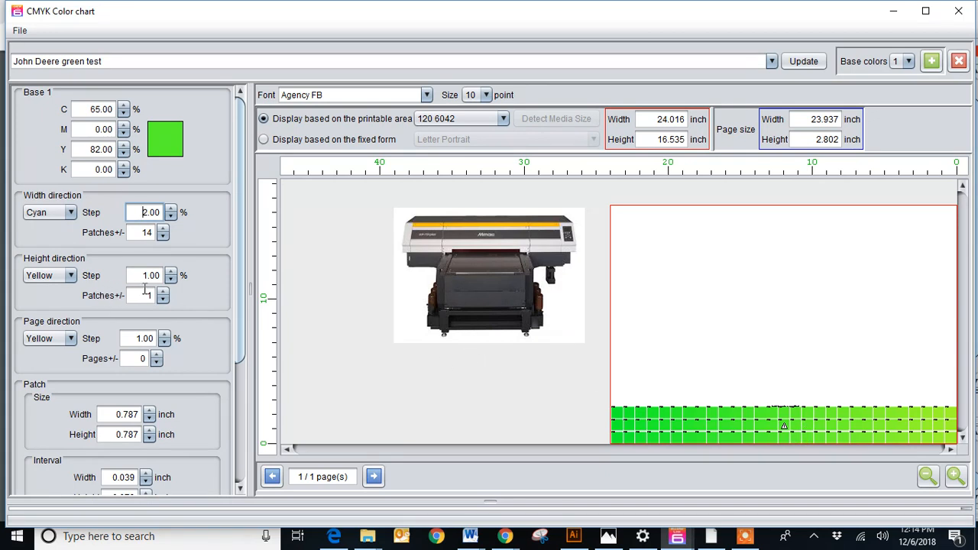
{"action": "left_click", "coordinate": [159, 213]}
{"action": "left_click", "coordinate": [171, 217]}
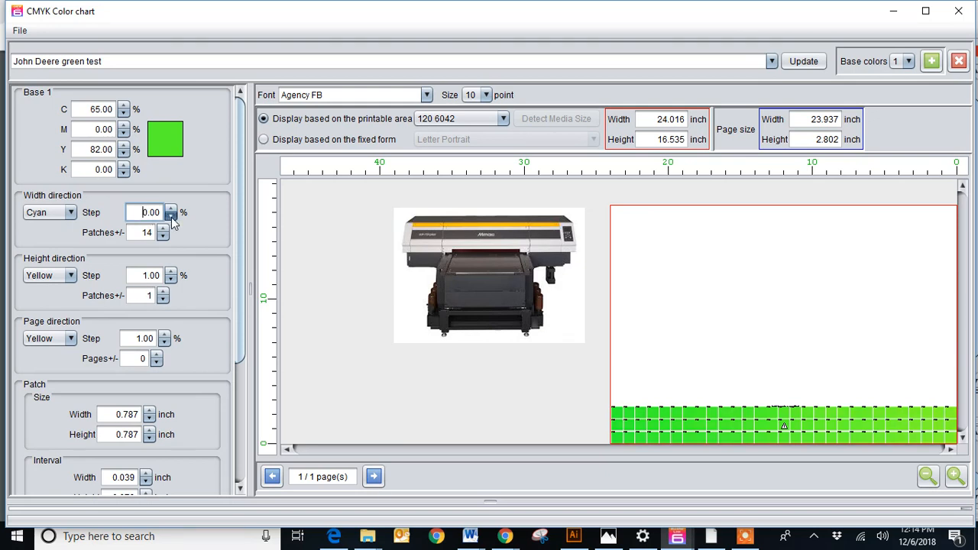
{"action": "double_click", "coordinate": [163, 212]}
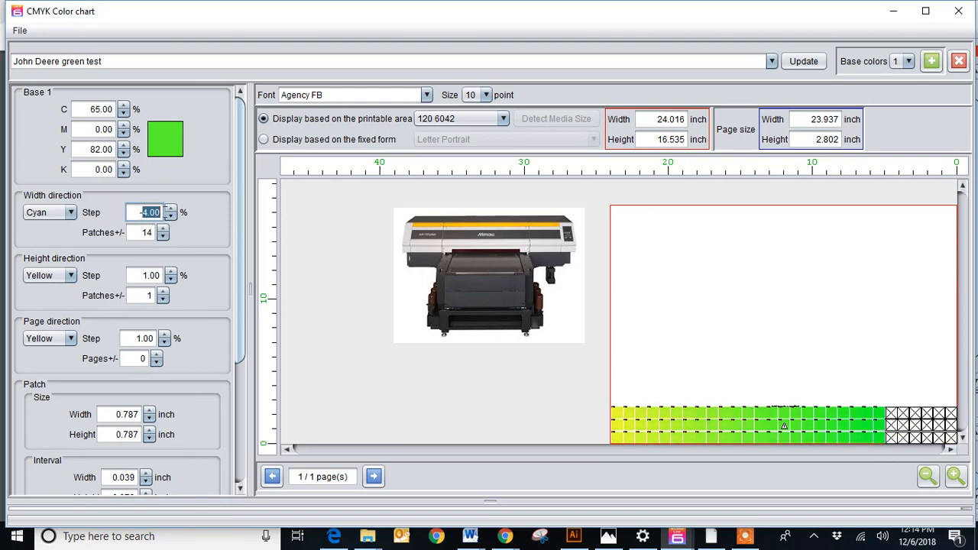
{"action": "type", "text": "1"}
{"action": "key", "text": "Return"}
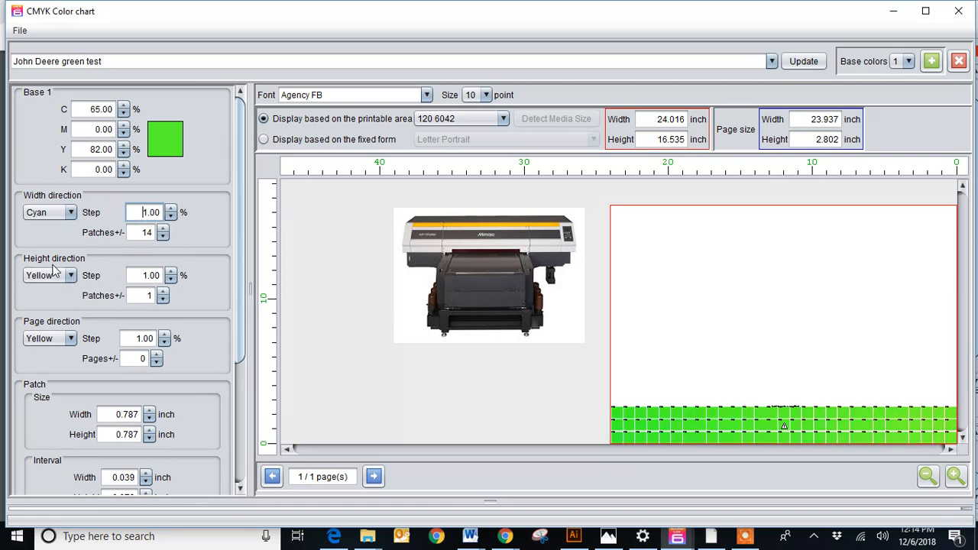
Step: Set the number of yellow patches in the height direction to 8 on each side of the base color
{"action": "left_click", "coordinate": [163, 293]}
{"action": "left_click", "coordinate": [163, 292]}
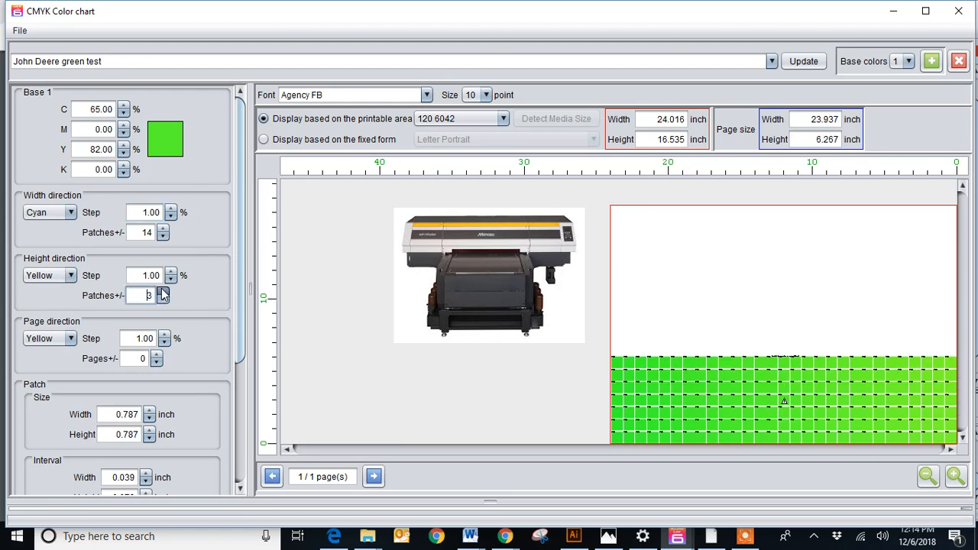
{"action": "left_click", "coordinate": [163, 293]}
{"action": "left_click", "coordinate": [163, 293]}
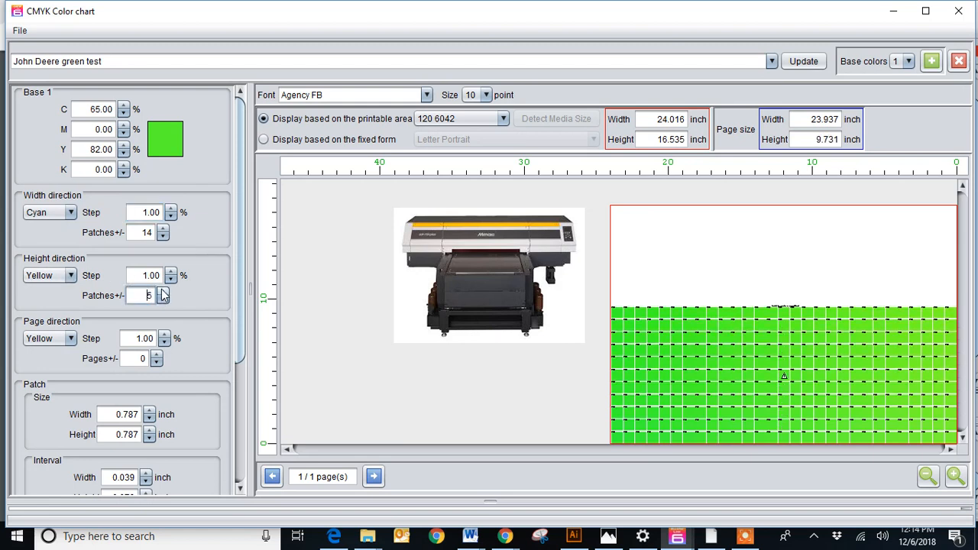
{"action": "left_click", "coordinate": [163, 293]}
{"action": "left_click", "coordinate": [163, 292]}
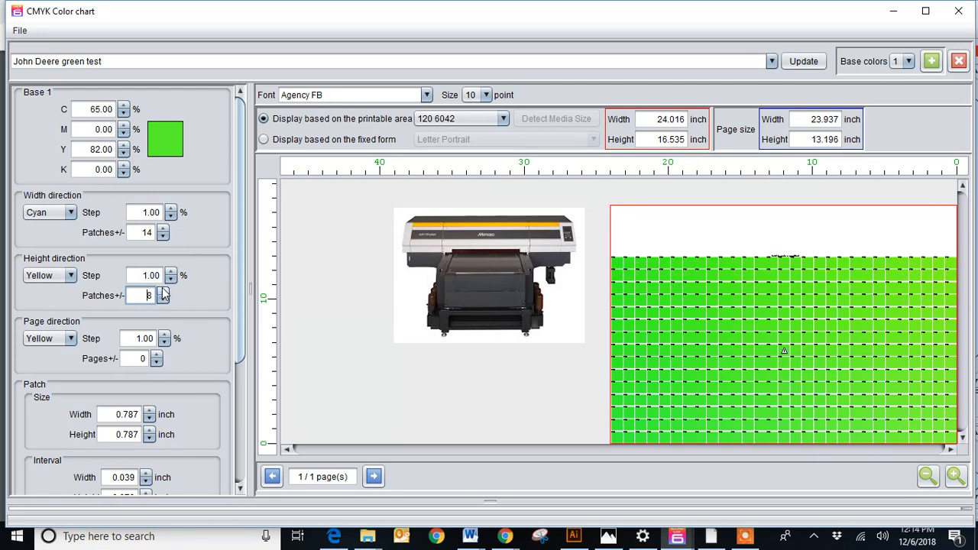
Step: Set 9 yellow patches on each side in the height direction, try yellow steps of 3% and 2%, and set the step to 0%
{"action": "left_click", "coordinate": [163, 292]}
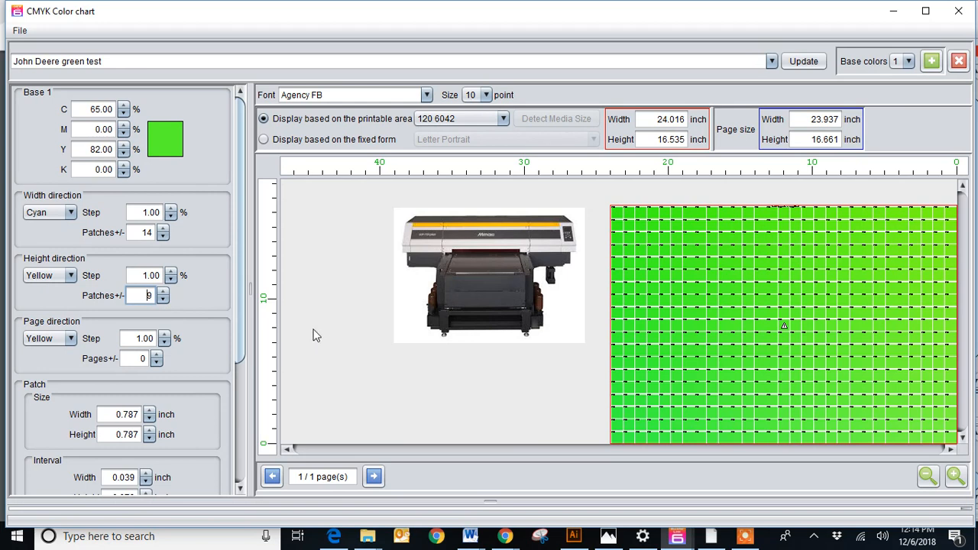
{"action": "double_click", "coordinate": [168, 273]}
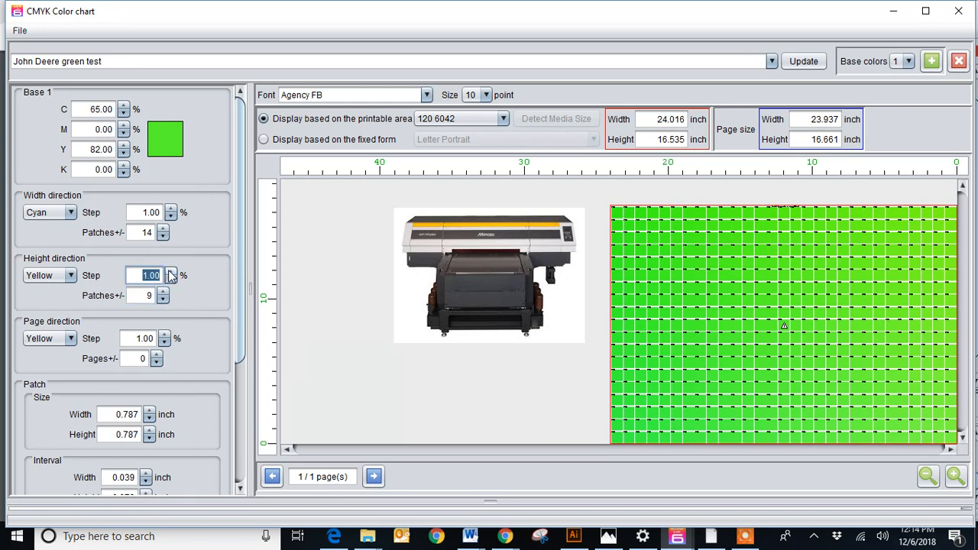
{"action": "left_click", "coordinate": [170, 271]}
{"action": "left_click", "coordinate": [169, 271]}
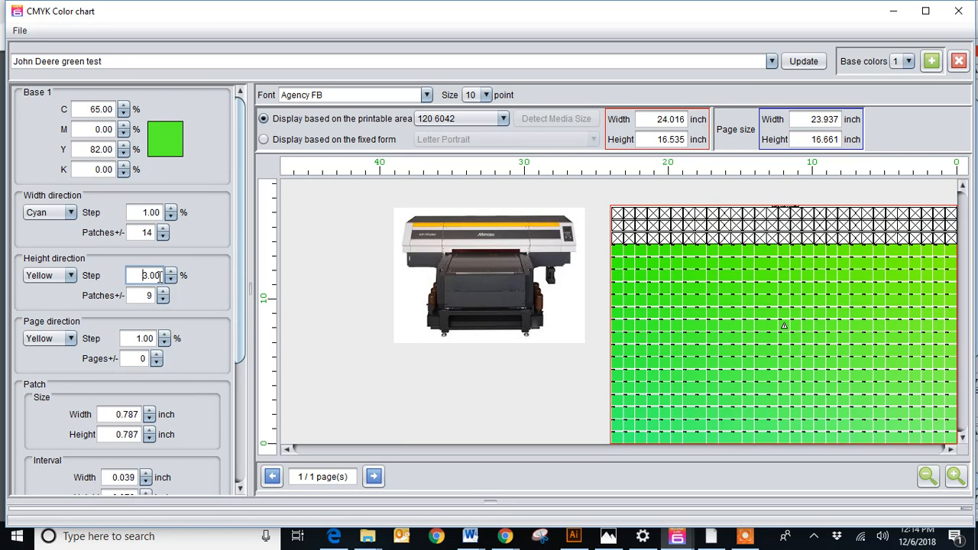
{"action": "left_click", "coordinate": [169, 280]}
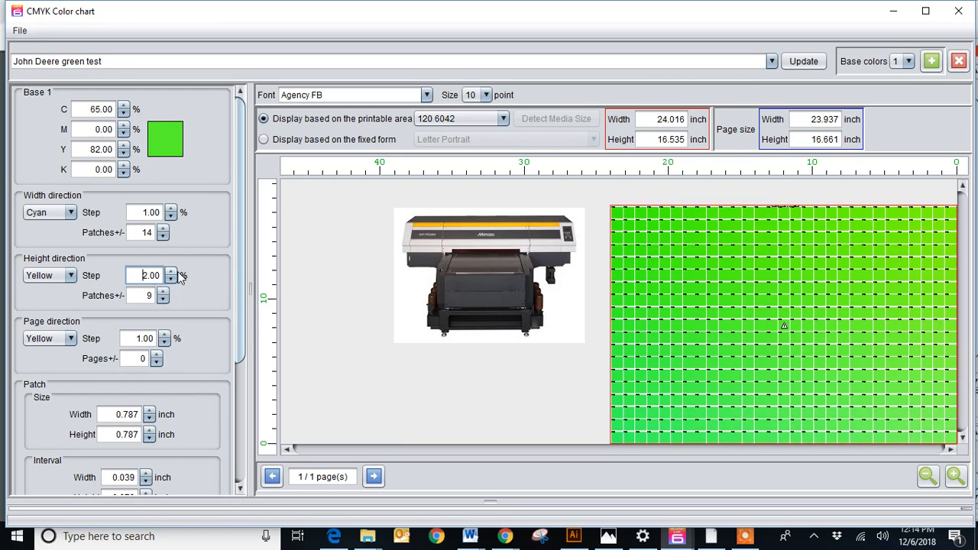
{"action": "left_click", "coordinate": [169, 272]}
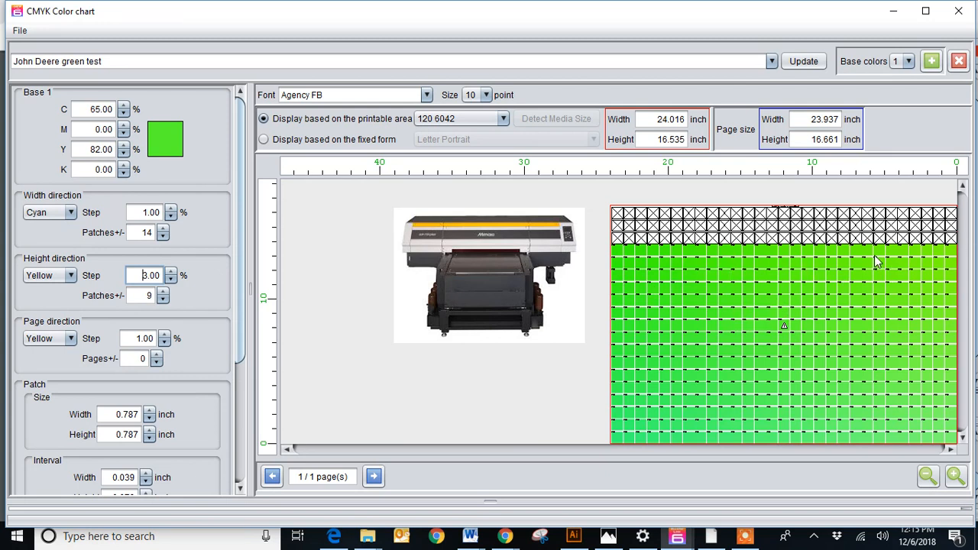
{"action": "left_click", "coordinate": [170, 279]}
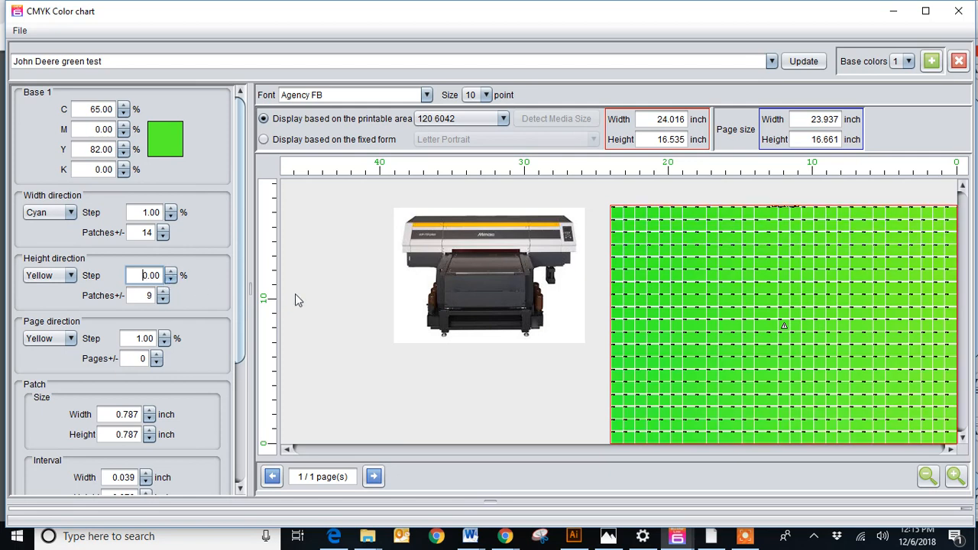
Step: Examine the CMYK value labels on the individual chart patches at close range
{"action": "left_click", "coordinate": [955, 476]}
{"action": "left_click", "coordinate": [954, 479]}
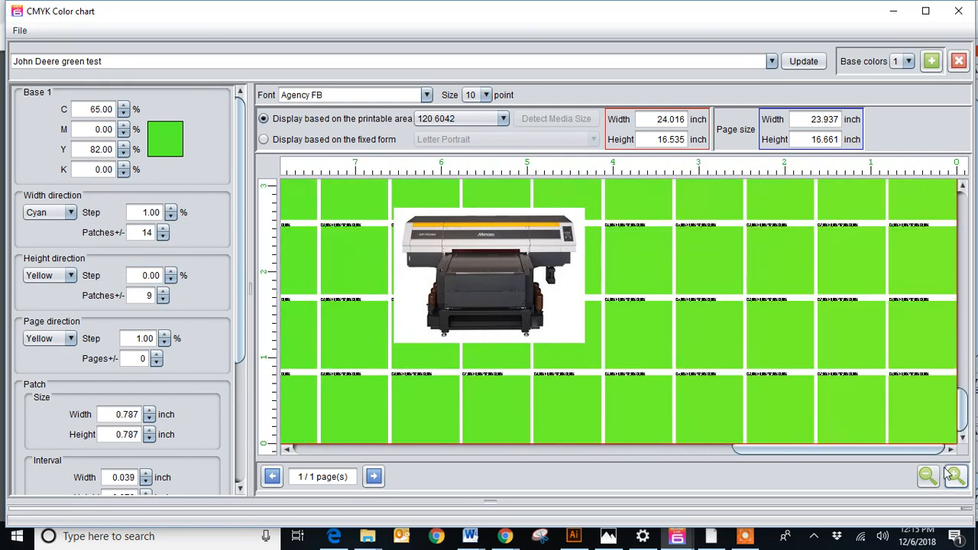
{"action": "left_click", "coordinate": [953, 479]}
{"action": "left_click", "coordinate": [954, 478]}
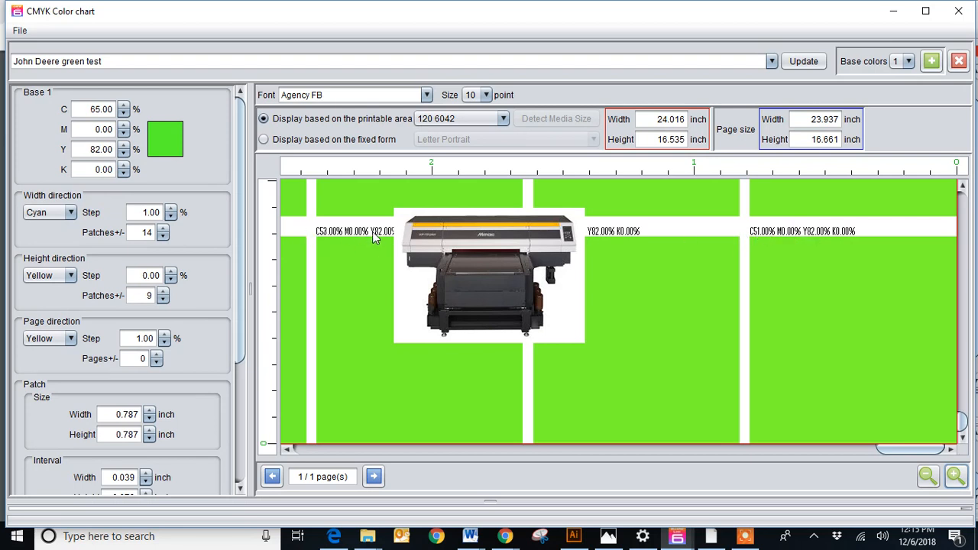
Step: Look over the whole color chart and how its patches fill the printable area
{"action": "left_click", "coordinate": [931, 480]}
{"action": "left_click", "coordinate": [932, 482]}
{"action": "left_click", "coordinate": [932, 482]}
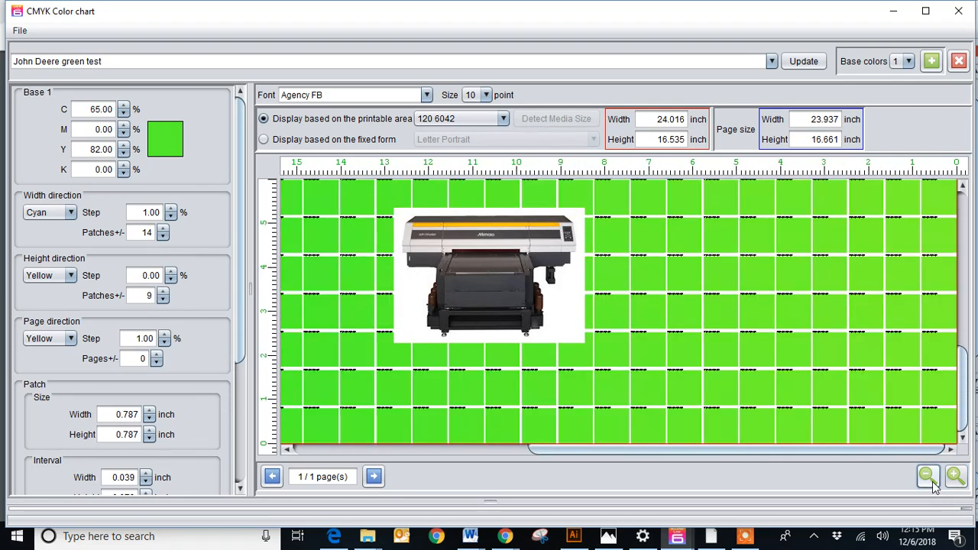
{"action": "left_click", "coordinate": [932, 482]}
{"action": "left_click", "coordinate": [932, 482]}
{"action": "left_click", "coordinate": [932, 482]}
{"action": "left_click", "coordinate": [932, 482]}
{"action": "left_click", "coordinate": [932, 482]}
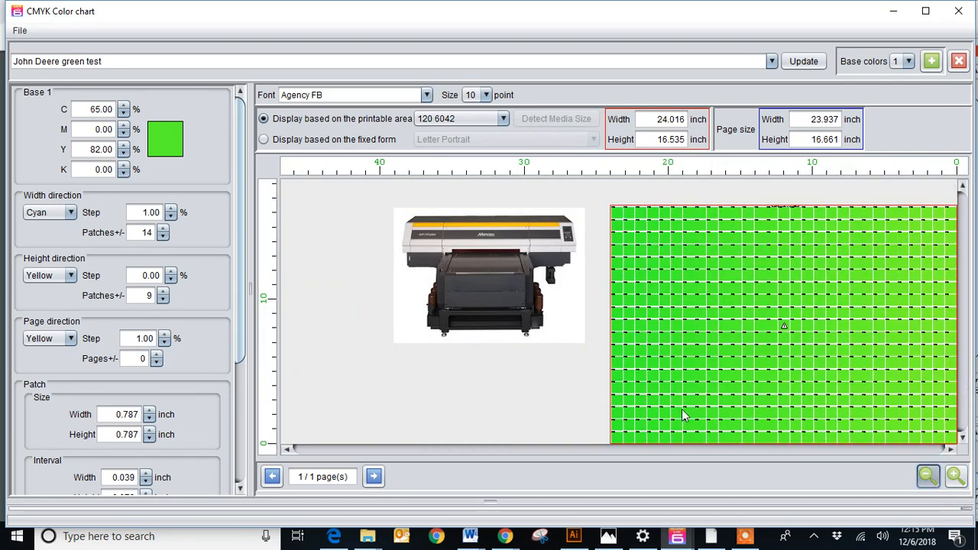
{"action": "left_click", "coordinate": [932, 482]}
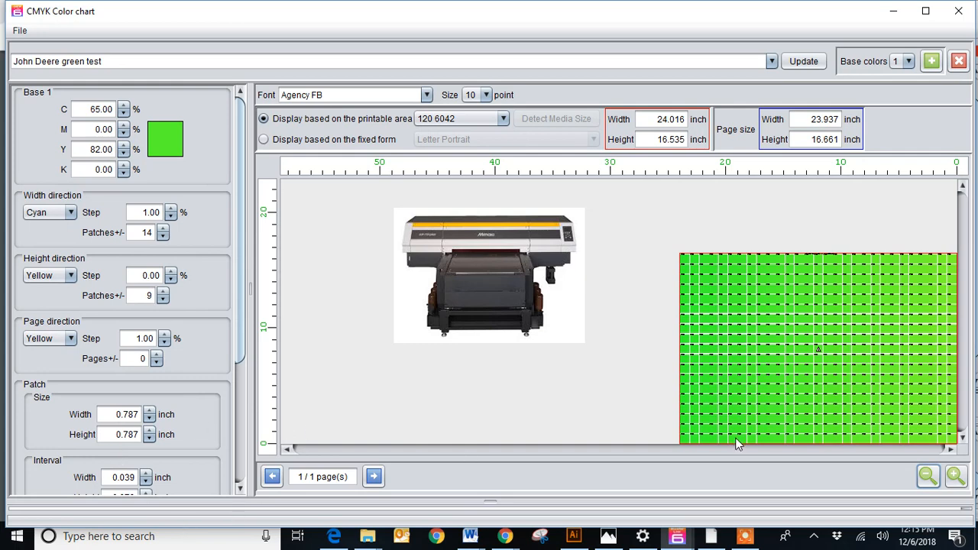
{"action": "left_click", "coordinate": [954, 476]}
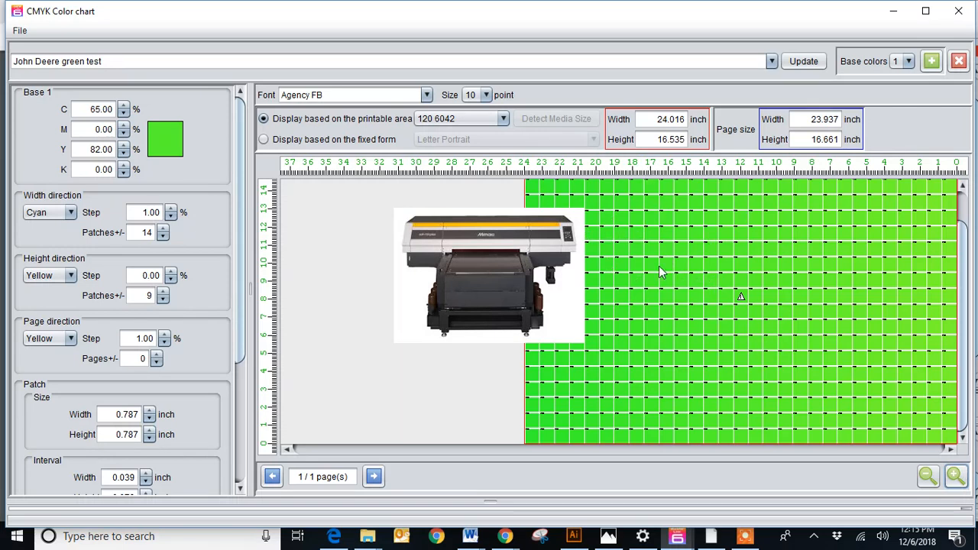
{"action": "left_click_drag", "start_coordinate": [969, 363], "coordinate": [964, 323]}
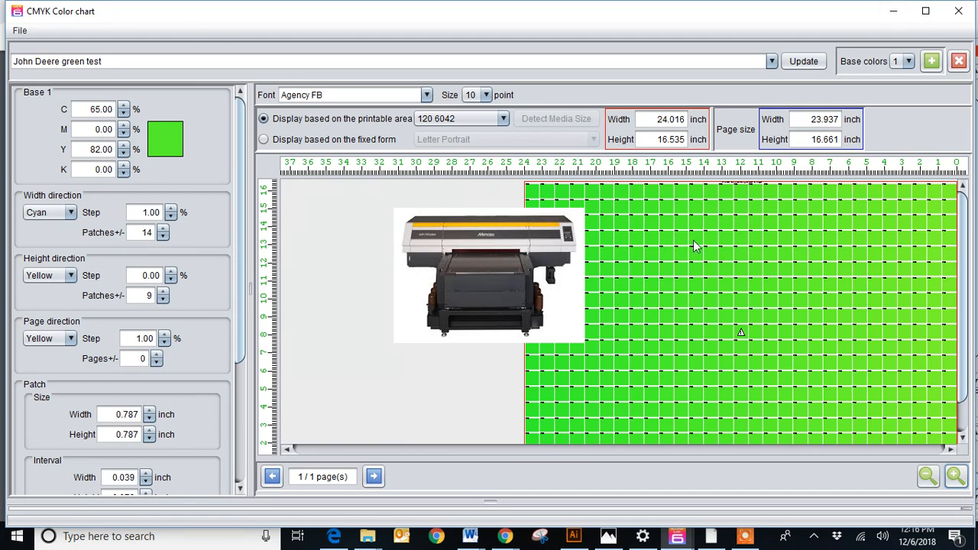
Step: Create a print job from the color chart for the 120 6042 printer and switch to the RasterLink6 main window
{"action": "left_click", "coordinate": [19, 30]}
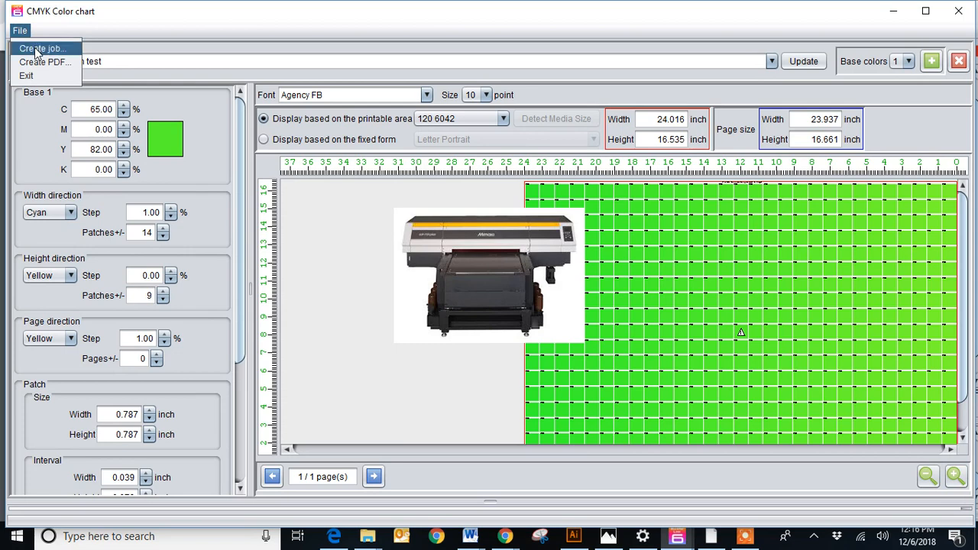
{"action": "left_click", "coordinate": [49, 50]}
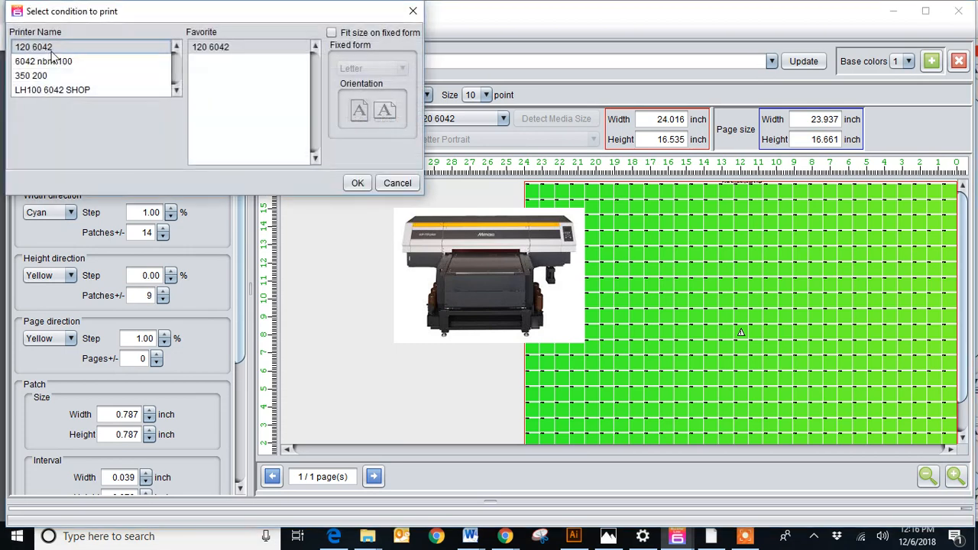
{"action": "left_click", "coordinate": [361, 182]}
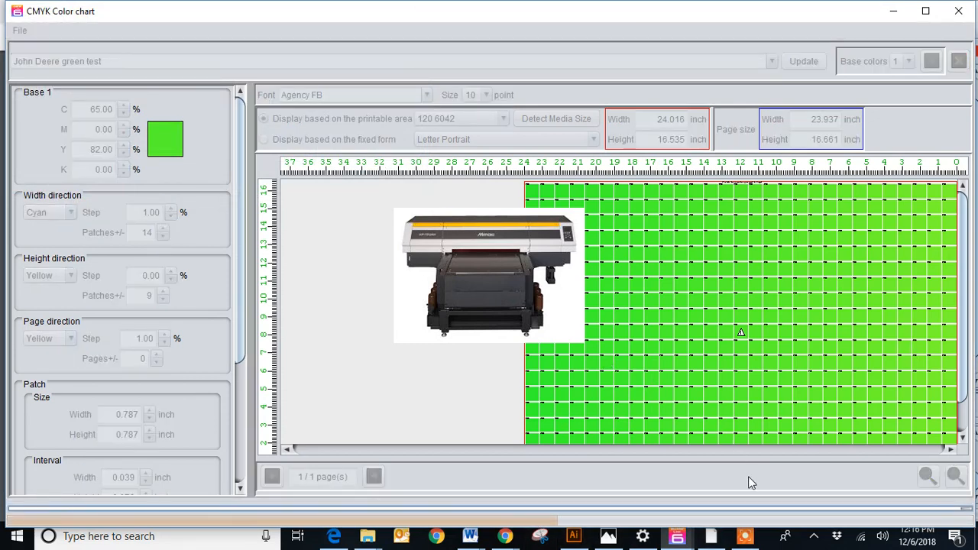
{"action": "mouse_move", "coordinate": [677, 536]}
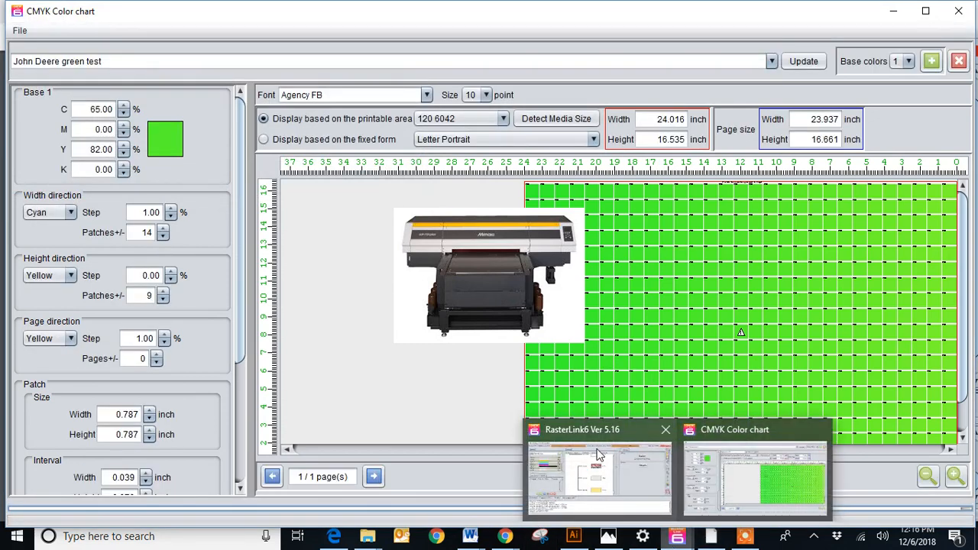
{"action": "left_click", "coordinate": [599, 456]}
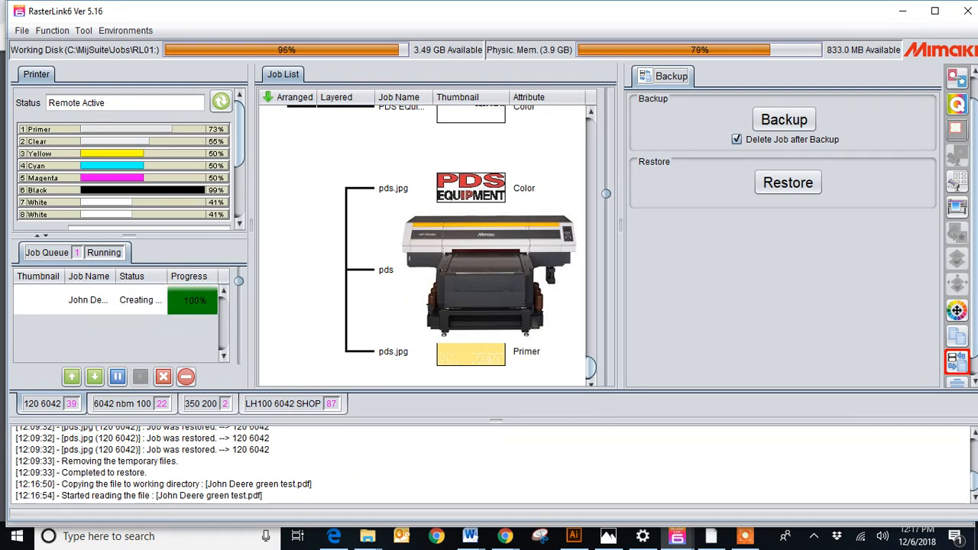
Step: Select the John Deere green test job and inspect its full layout in General Print
{"action": "left_click", "coordinate": [375, 363]}
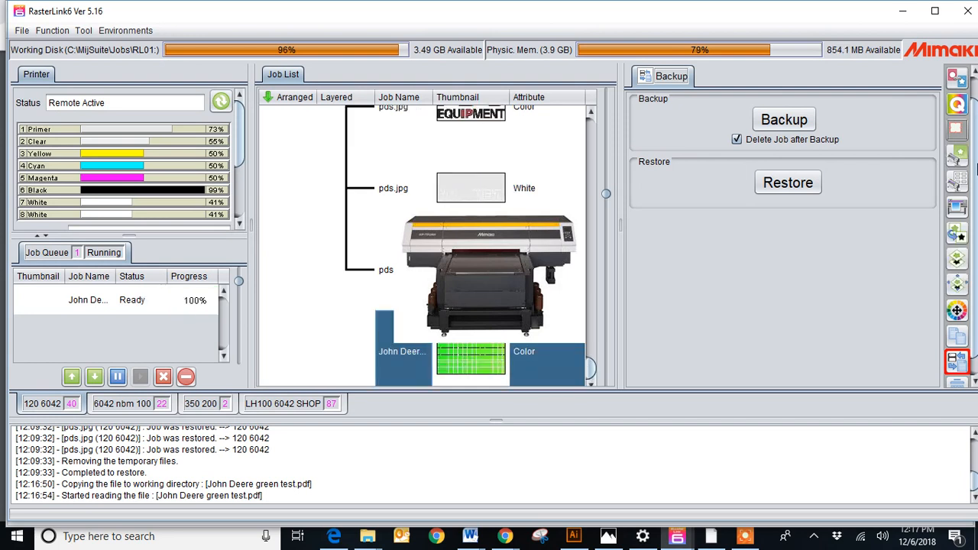
{"action": "left_click", "coordinate": [956, 155]}
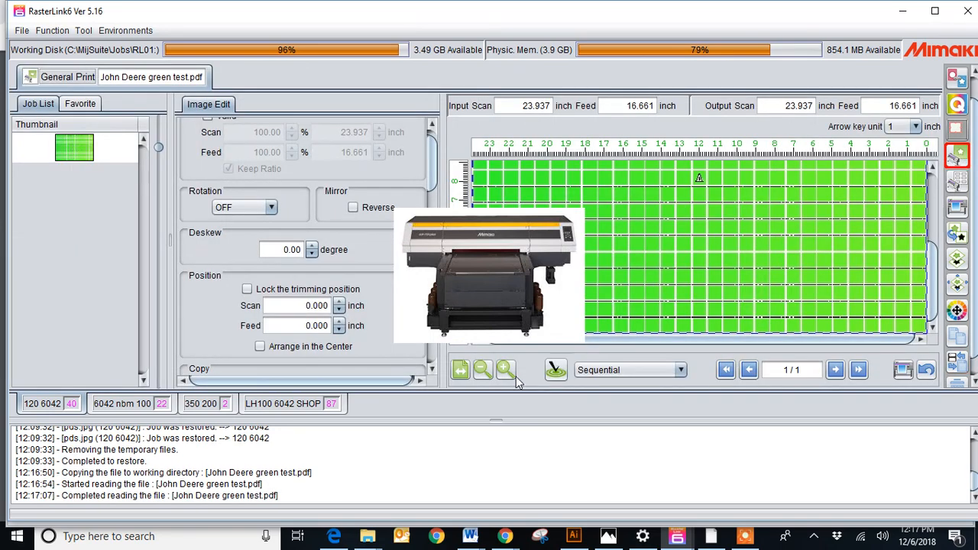
{"action": "left_click", "coordinate": [486, 377]}
{"action": "left_click", "coordinate": [487, 379]}
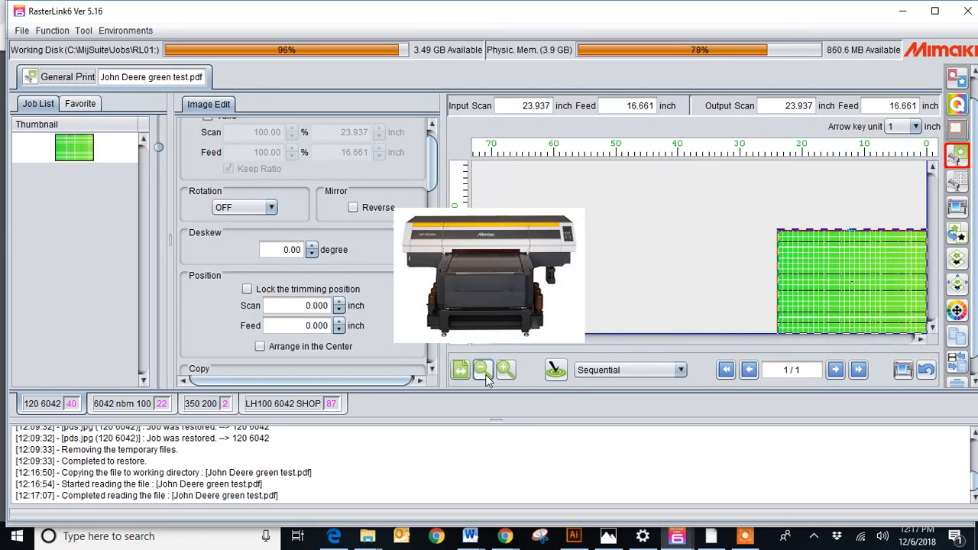
{"action": "left_click", "coordinate": [505, 372]}
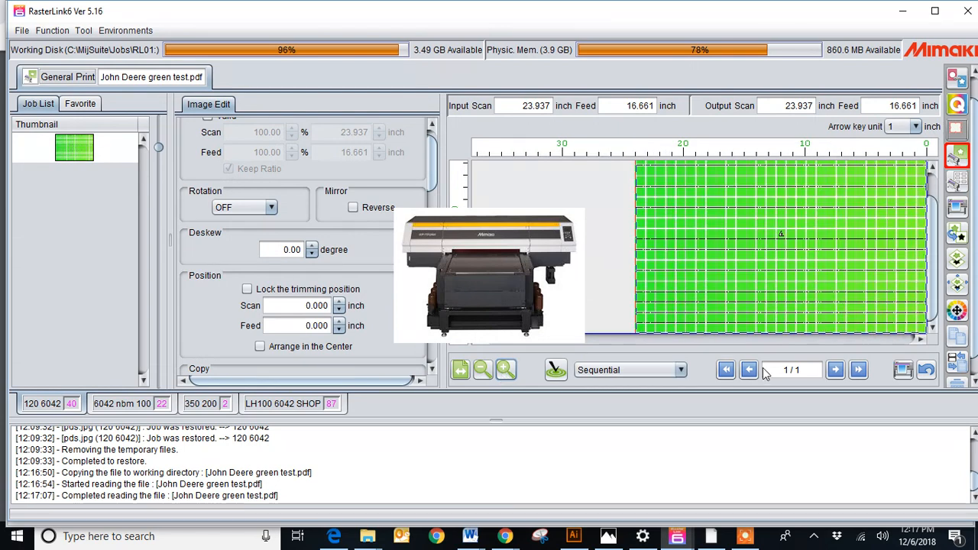
Step: Open the print execution options for the John Deere green test job
{"action": "left_click", "coordinate": [958, 209]}
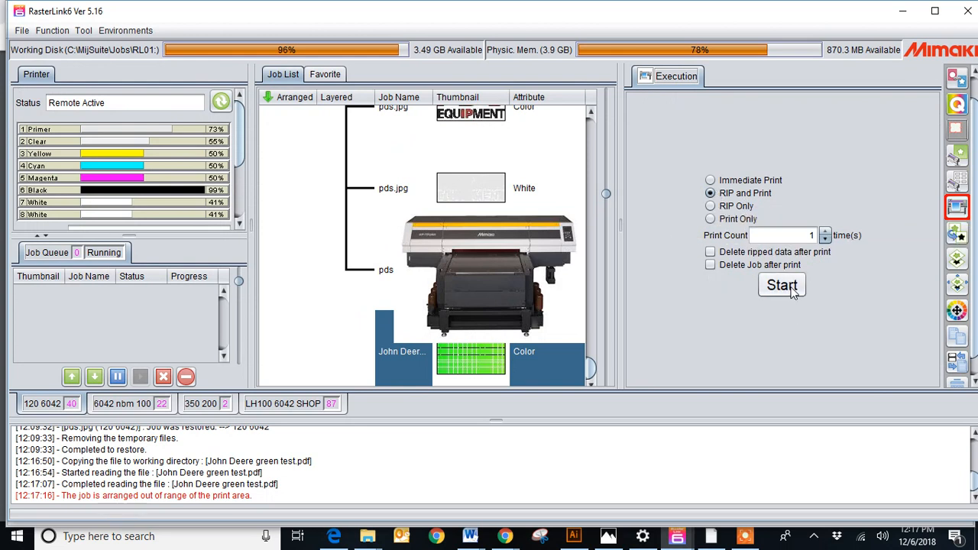
{"action": "left_click_drag", "start_coordinate": [975, 245], "coordinate": [976, 271]}
{"action": "scroll", "coordinate": [957, 229], "scroll_direction": "up", "scroll_amount": 3}
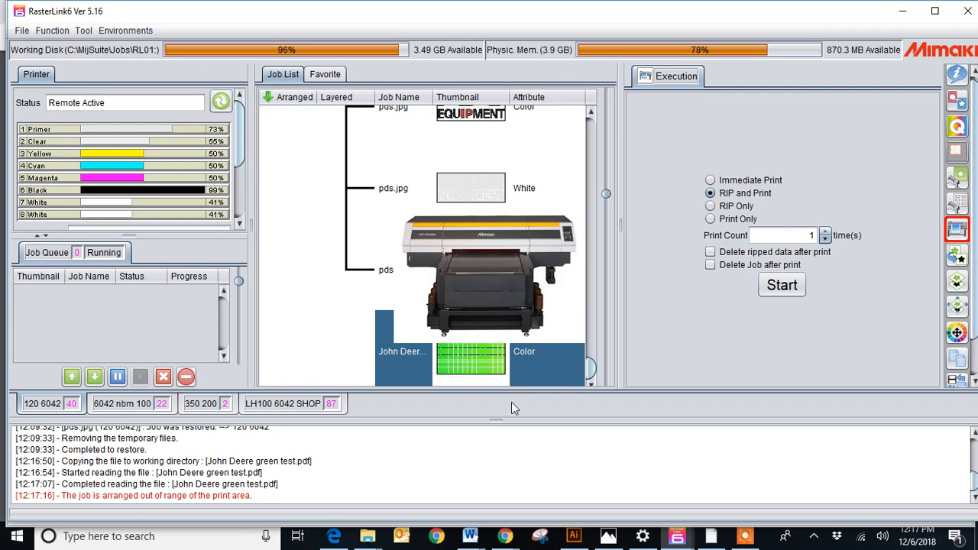
{"action": "left_click_drag", "start_coordinate": [595, 368], "coordinate": [578, 127]}
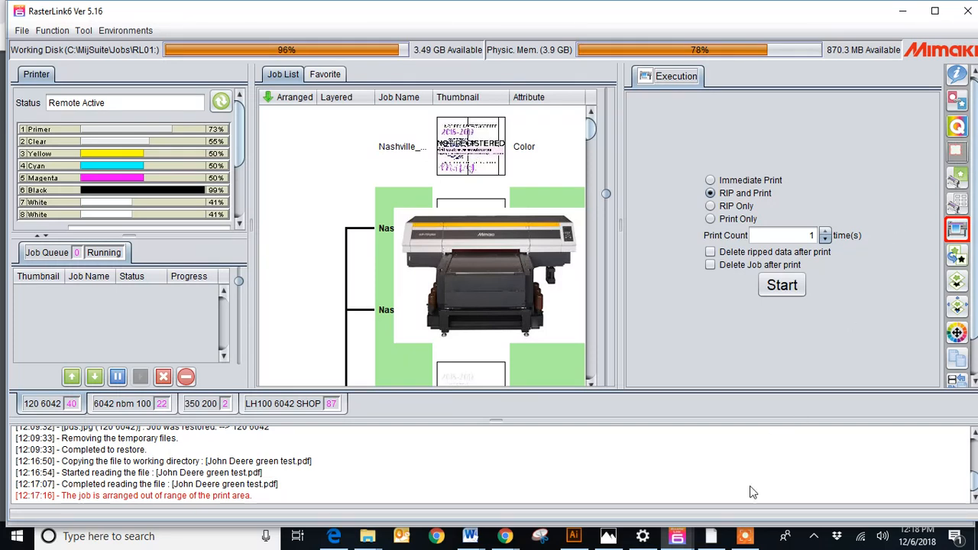
{"action": "left_click", "coordinate": [740, 539]}
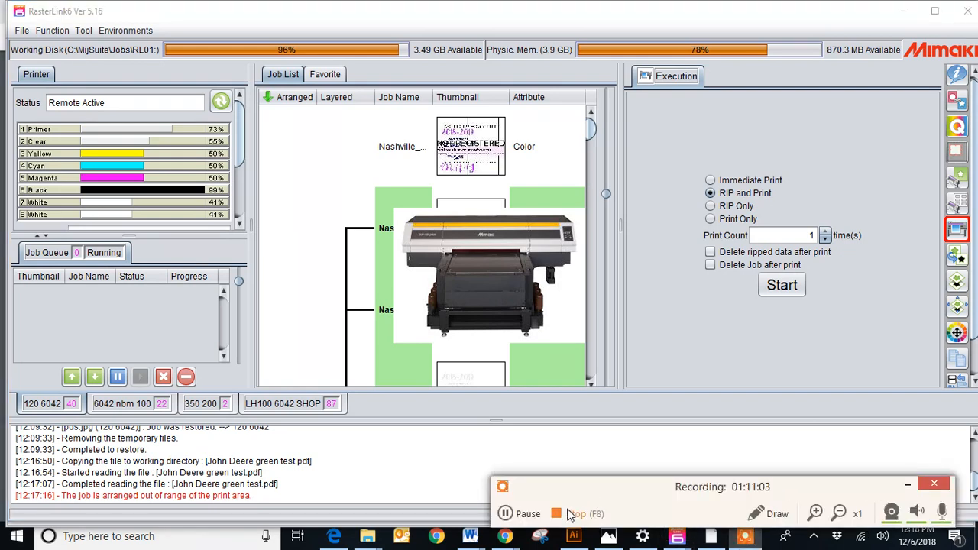